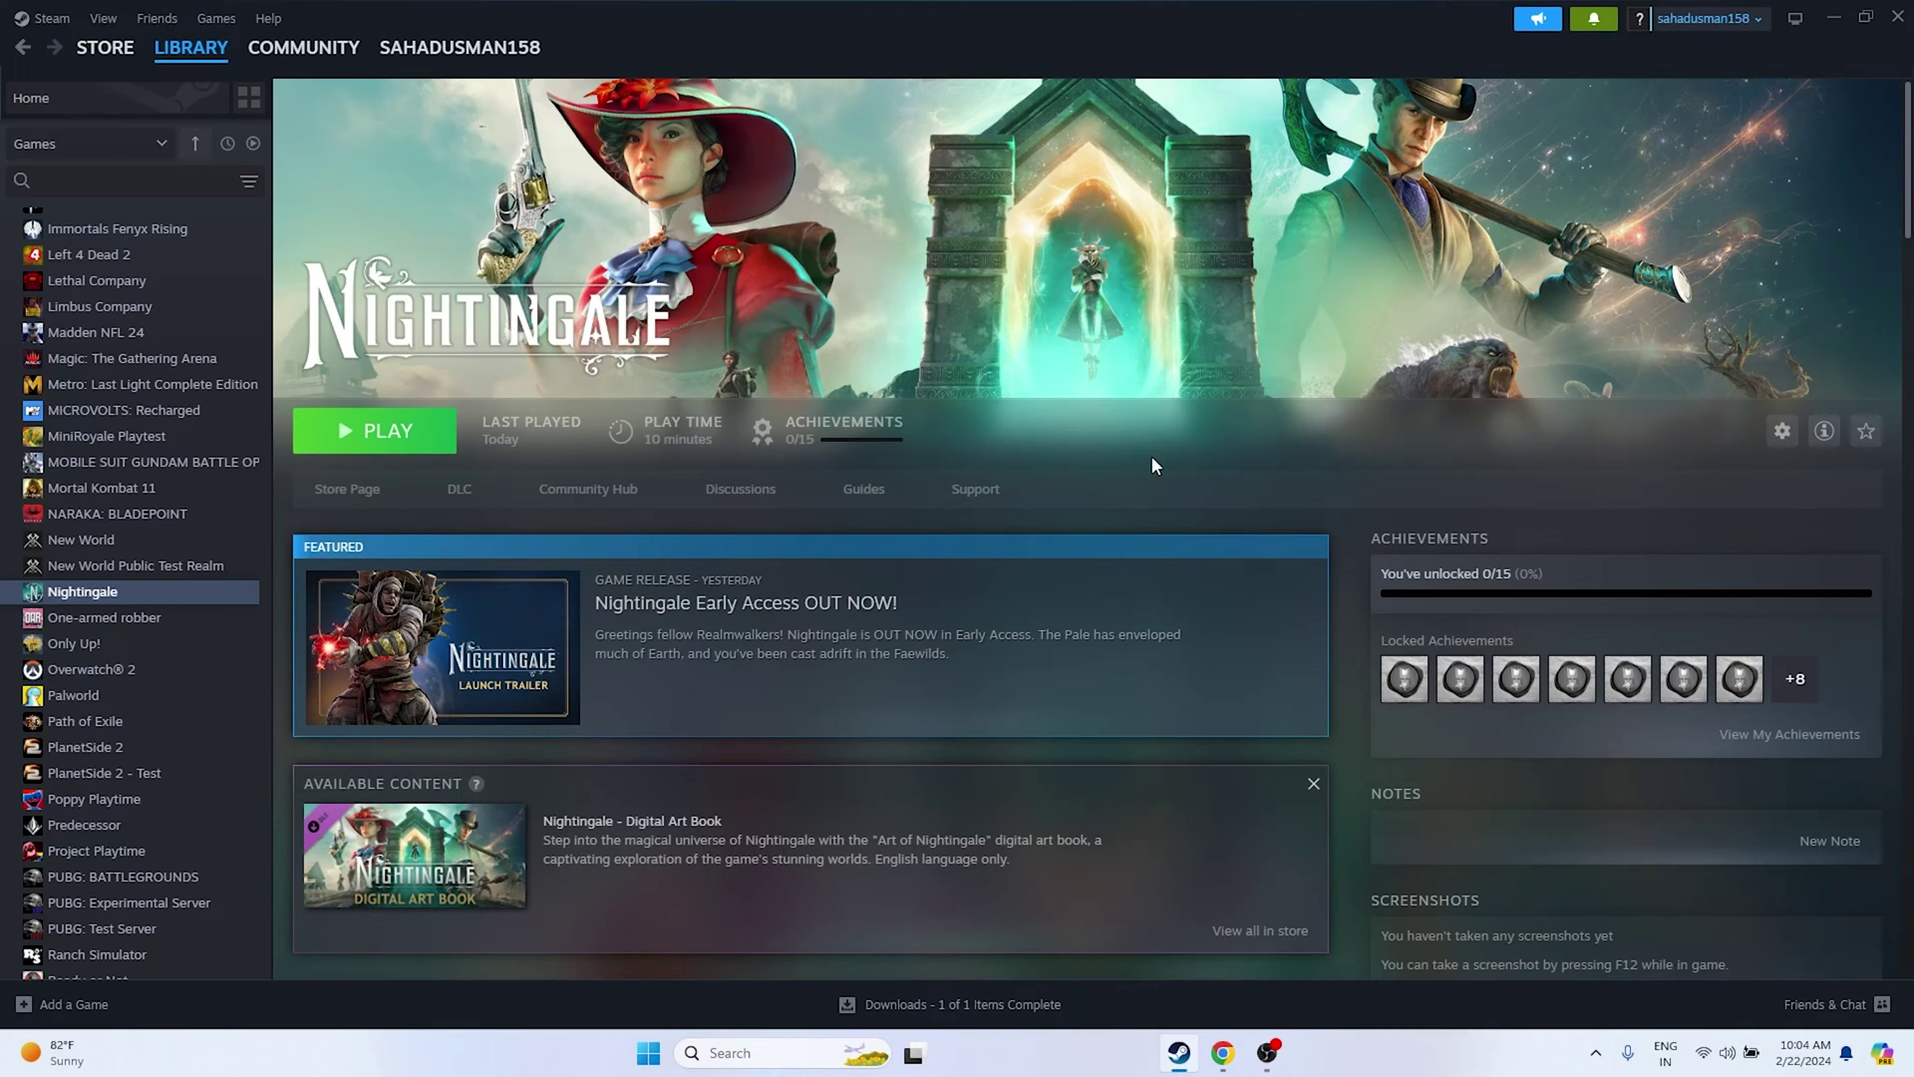
Bring up the PC's power options to locate Restart, and dismiss them without restarting
{"action": "left_click", "coordinate": [647, 1053]}
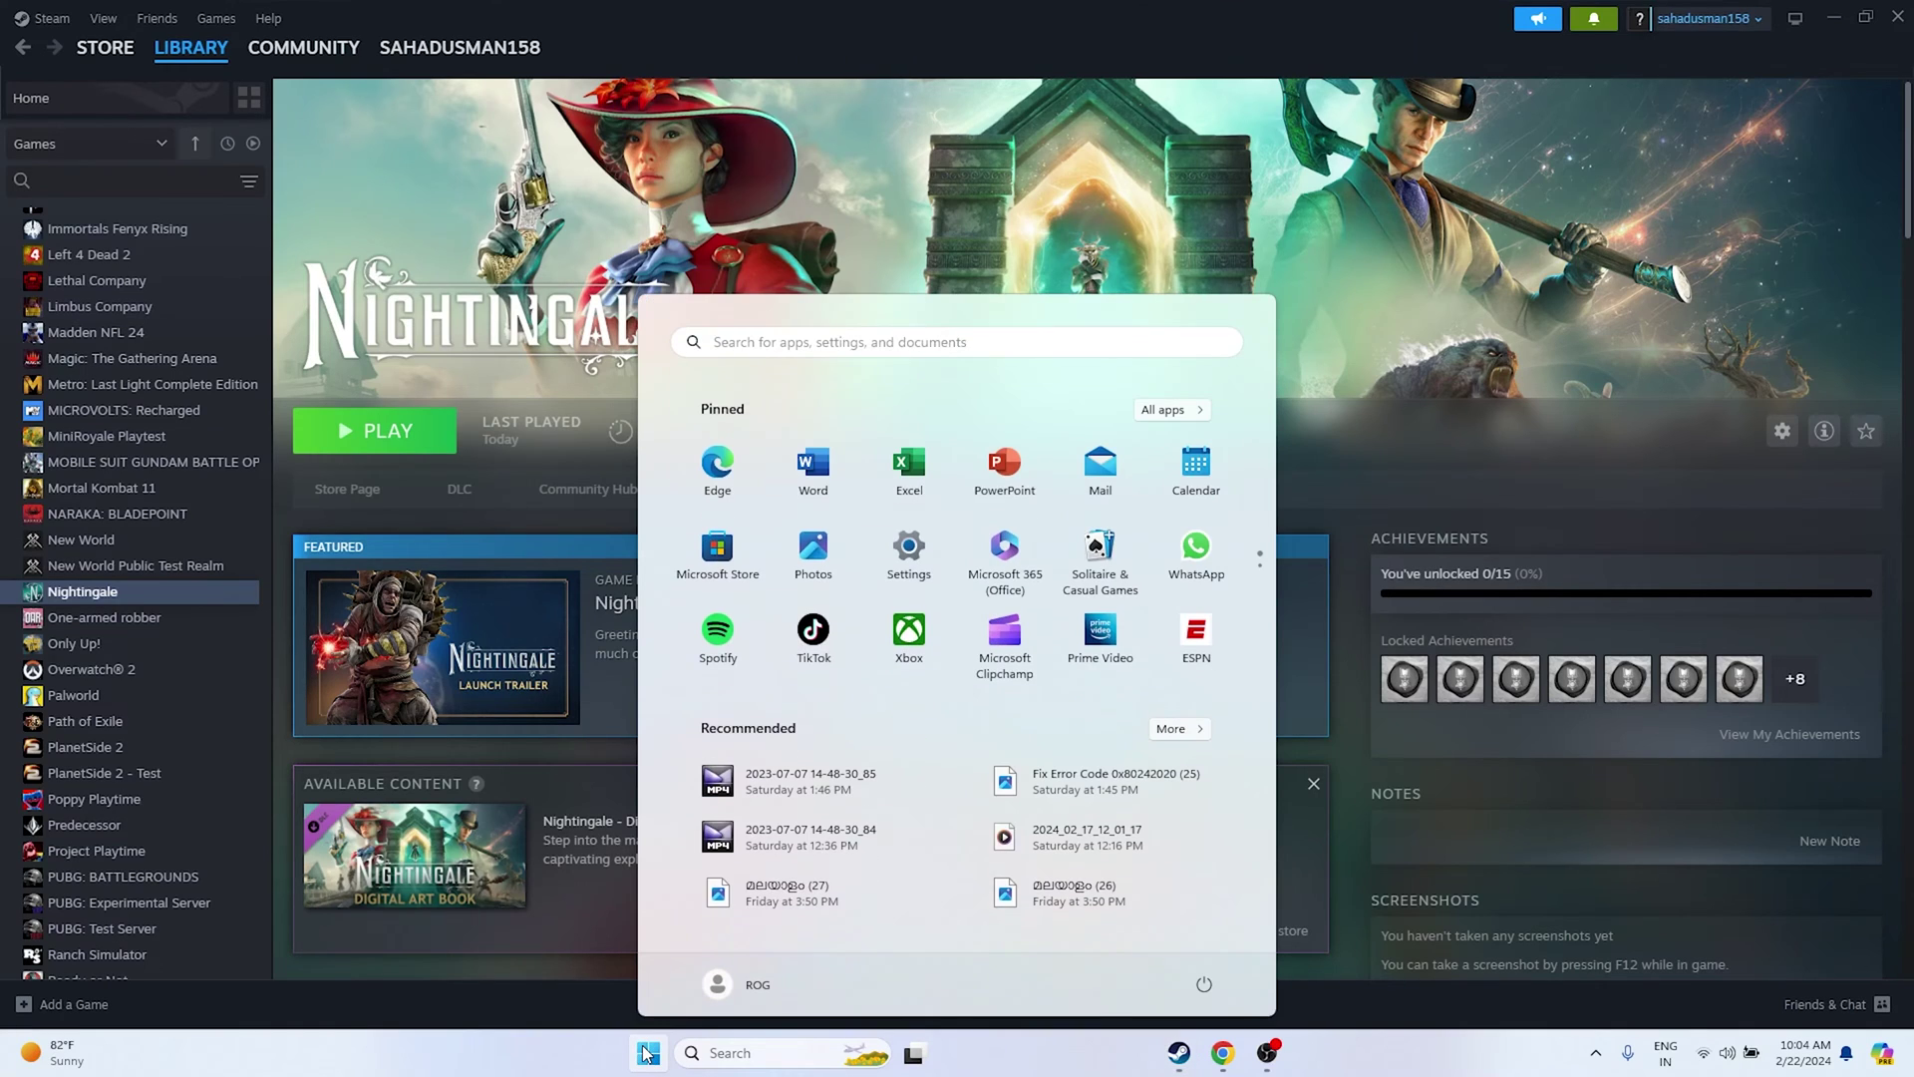
{"action": "left_click", "coordinate": [1200, 985]}
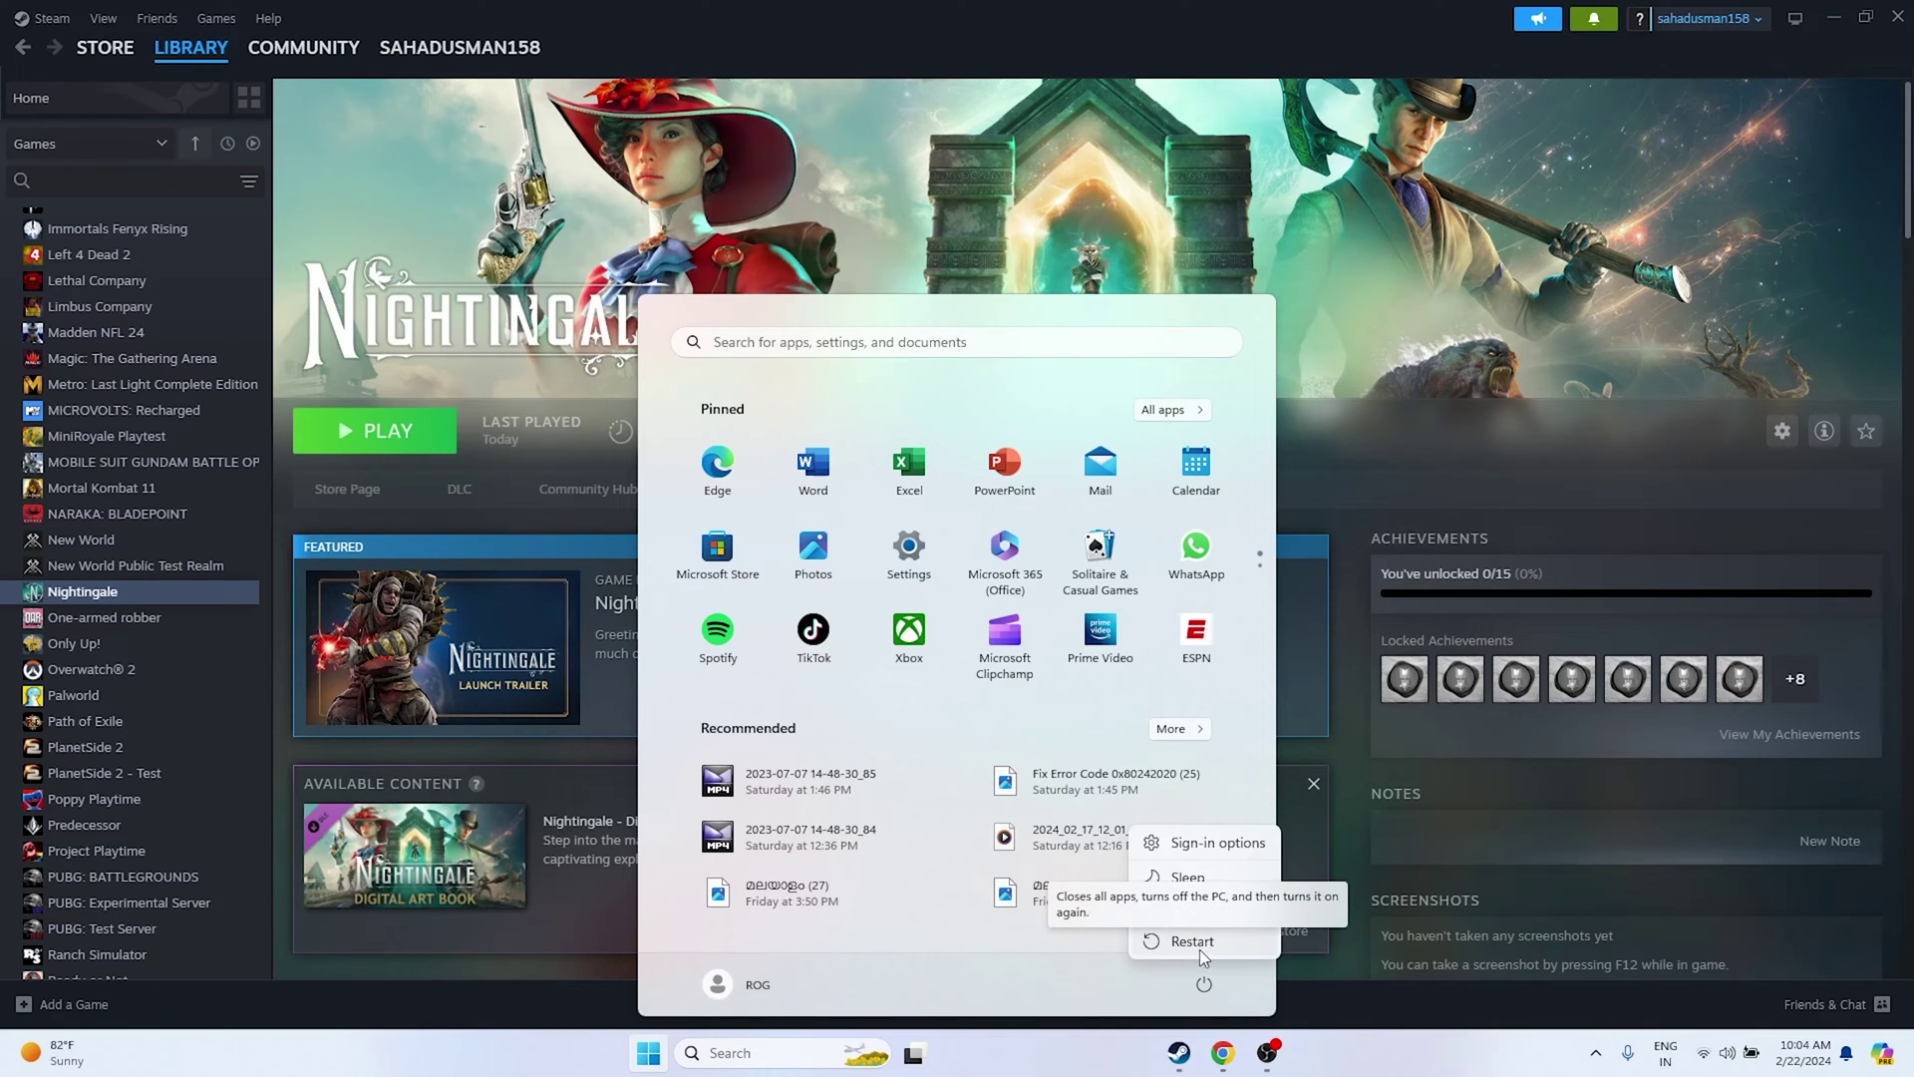
{"action": "left_click", "coordinate": [1336, 1058]}
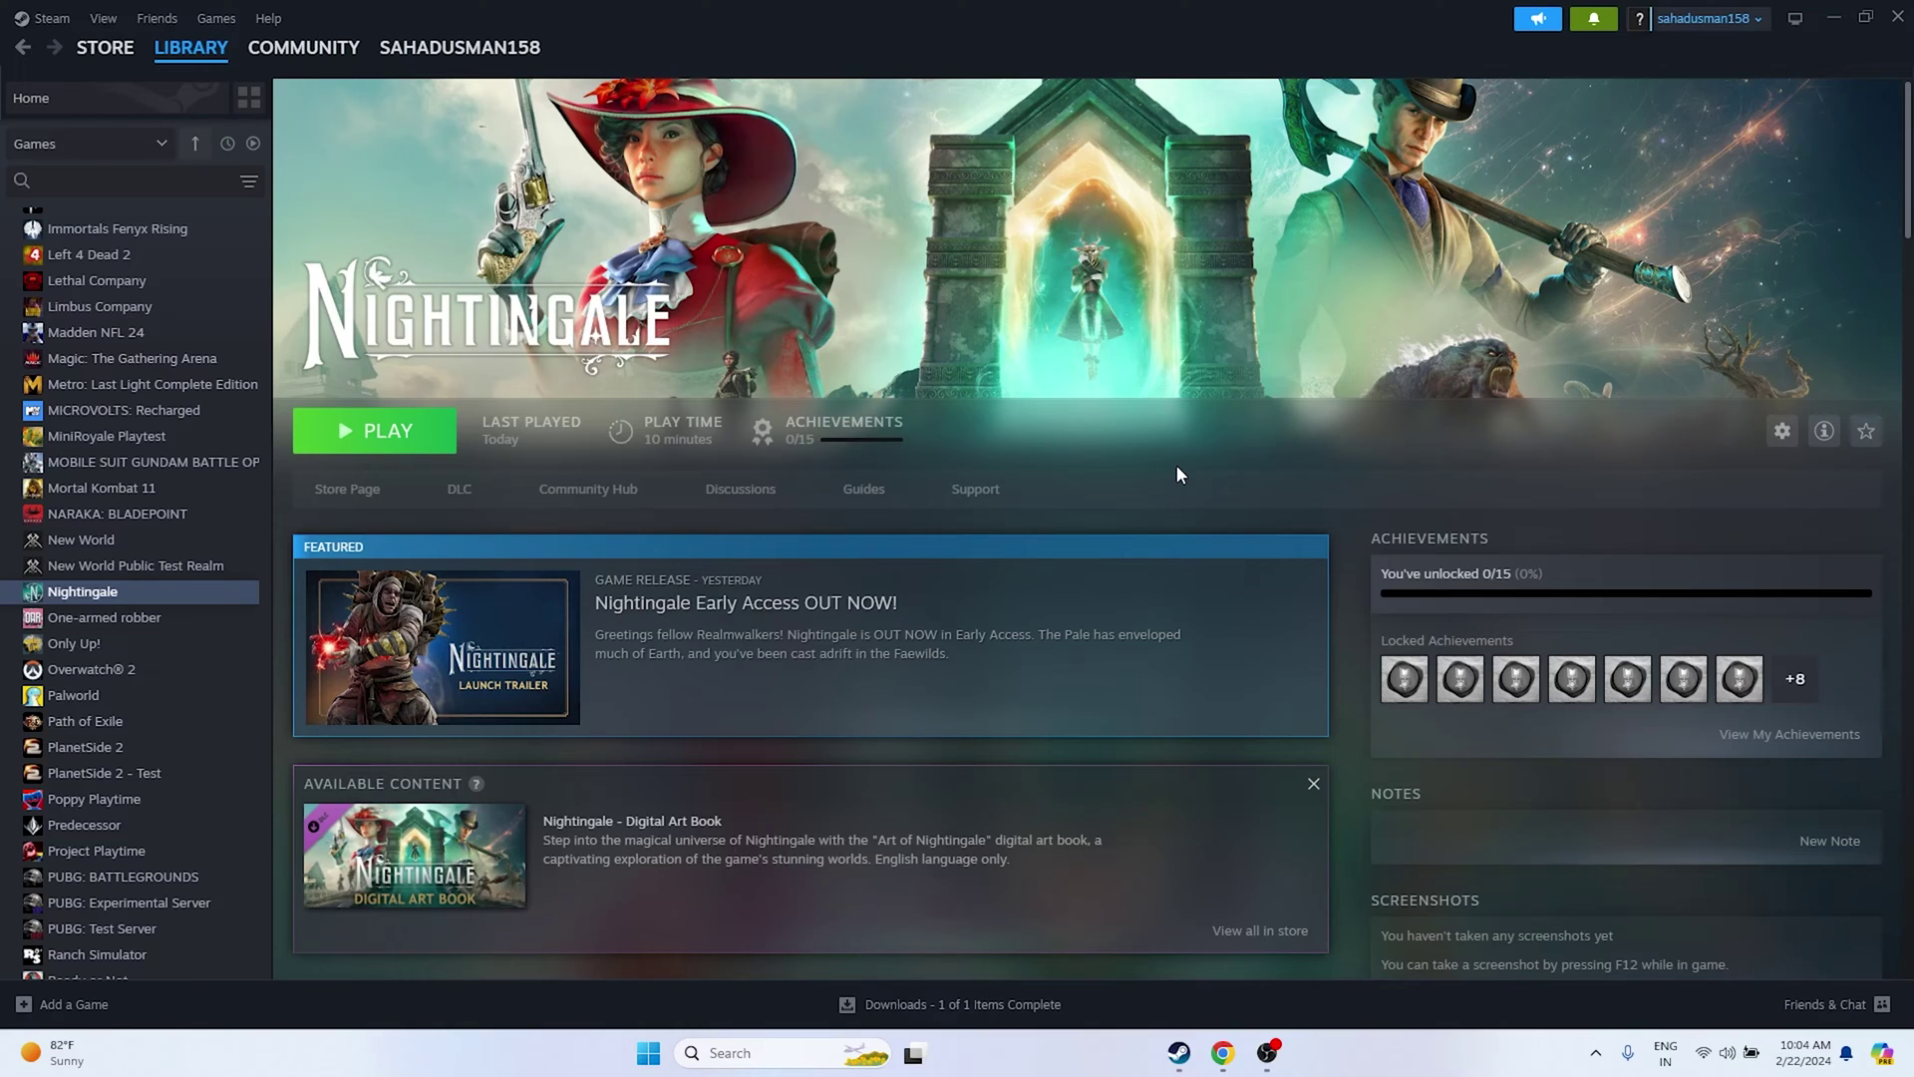
Open Nightingale's installation folder from the game's installed files properties and clear Steam out of the way
{"action": "right_click", "coordinate": [74, 596]}
{"action": "left_click", "coordinate": [100, 745]}
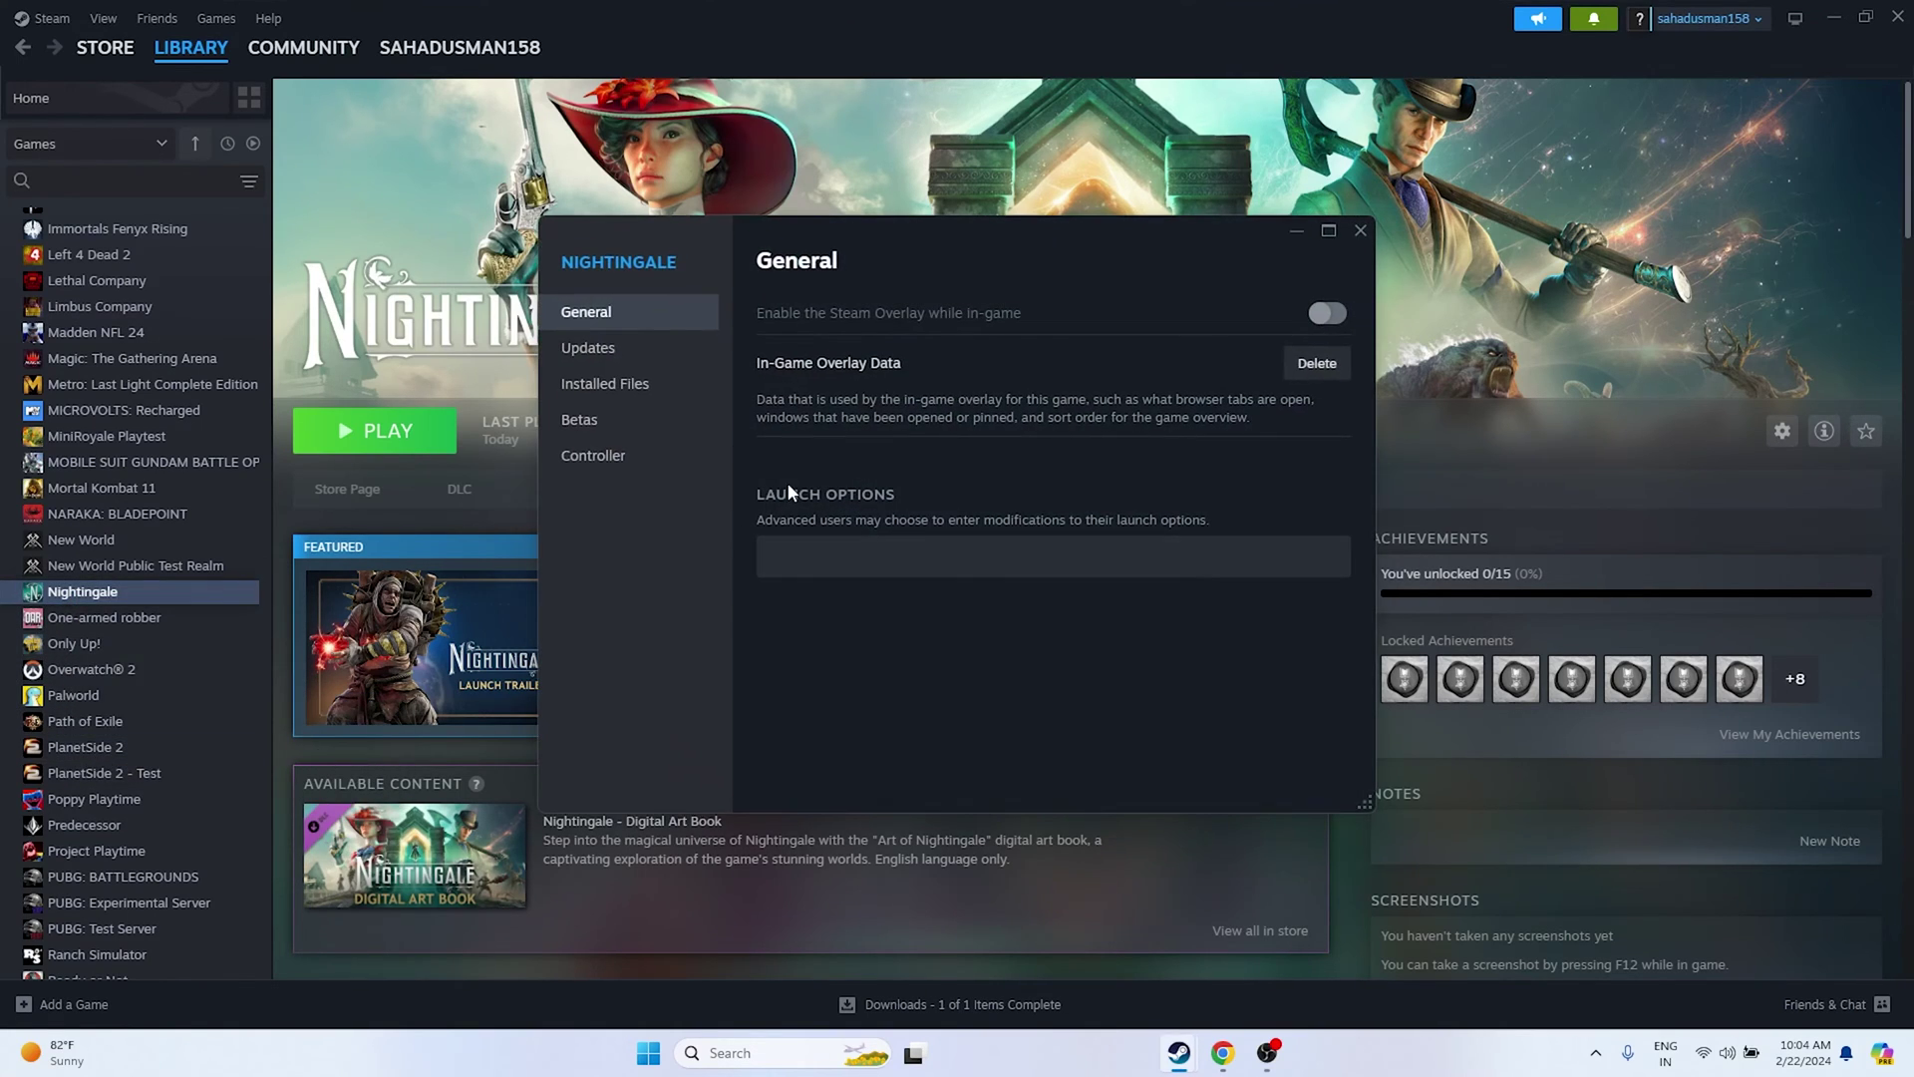
{"action": "left_click", "coordinate": [613, 383]}
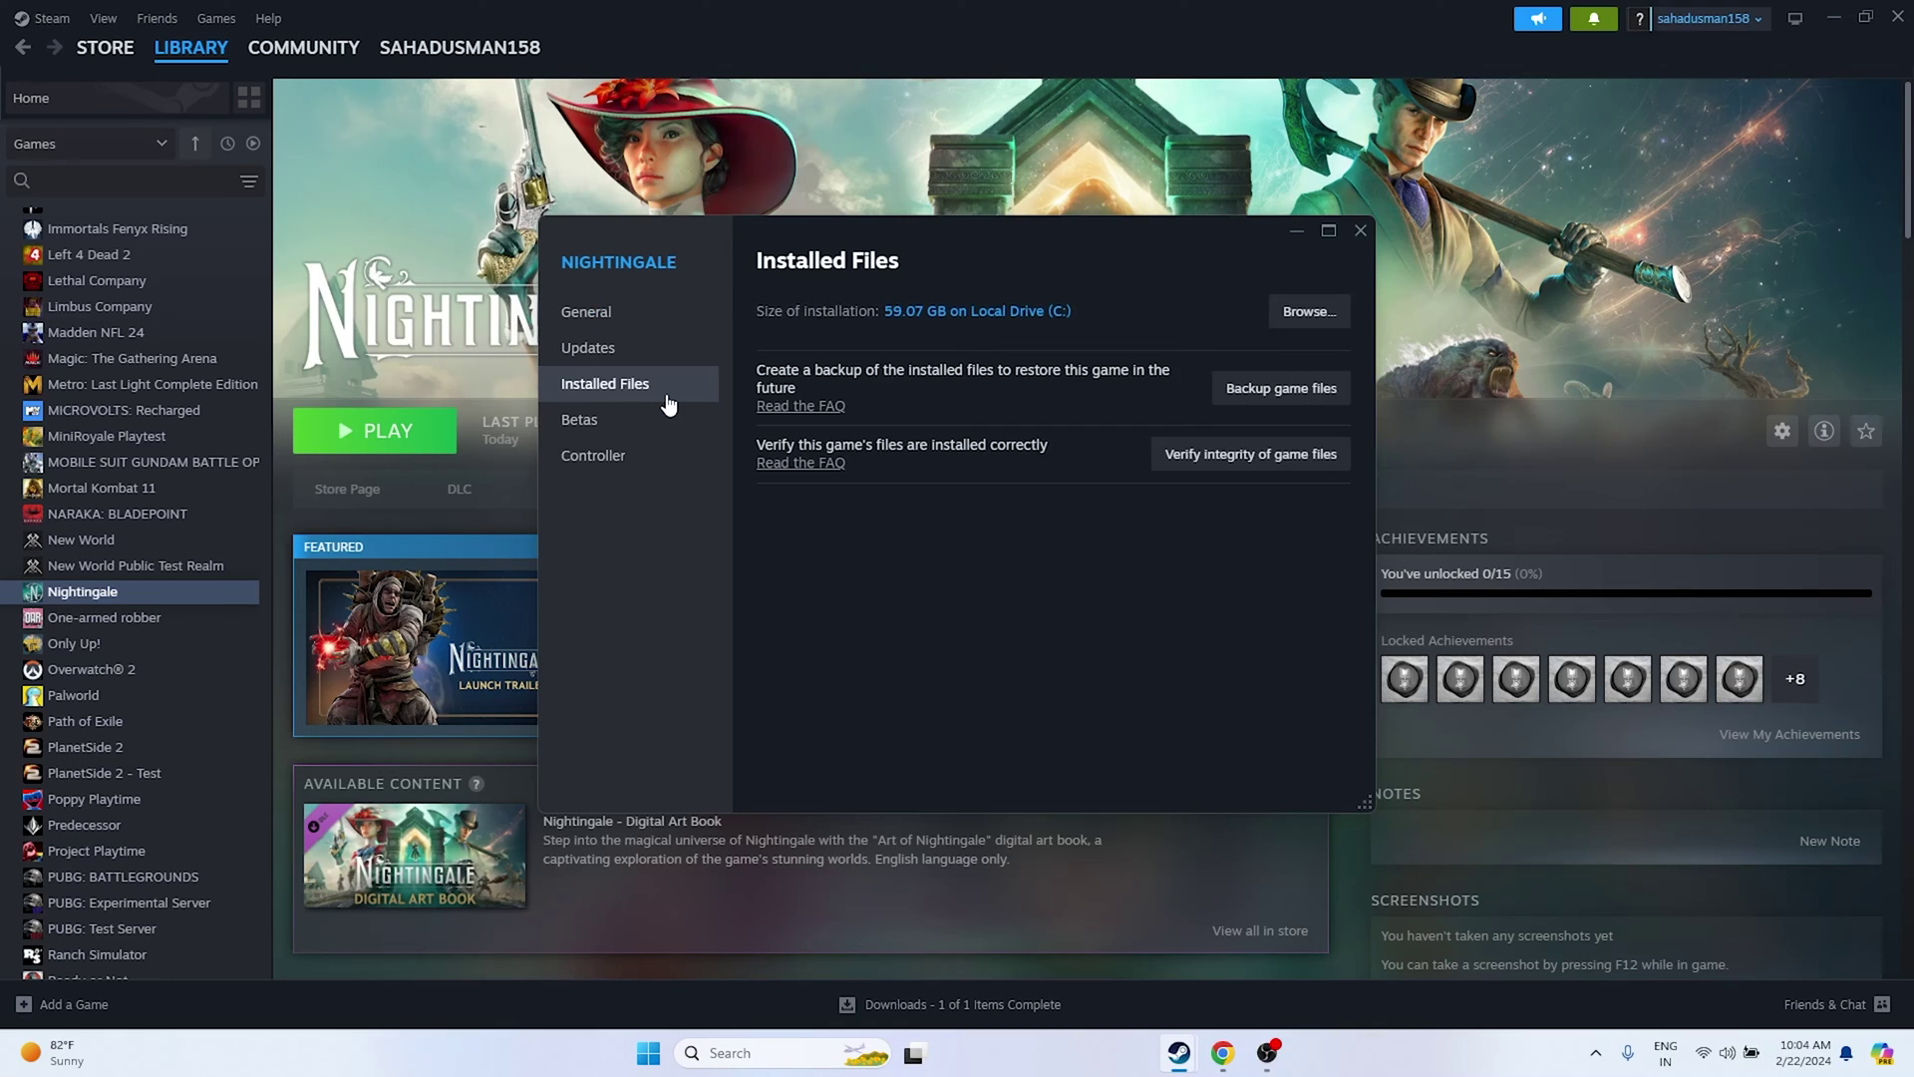
{"action": "left_click", "coordinate": [1290, 321]}
{"action": "left_click", "coordinate": [1834, 18]}
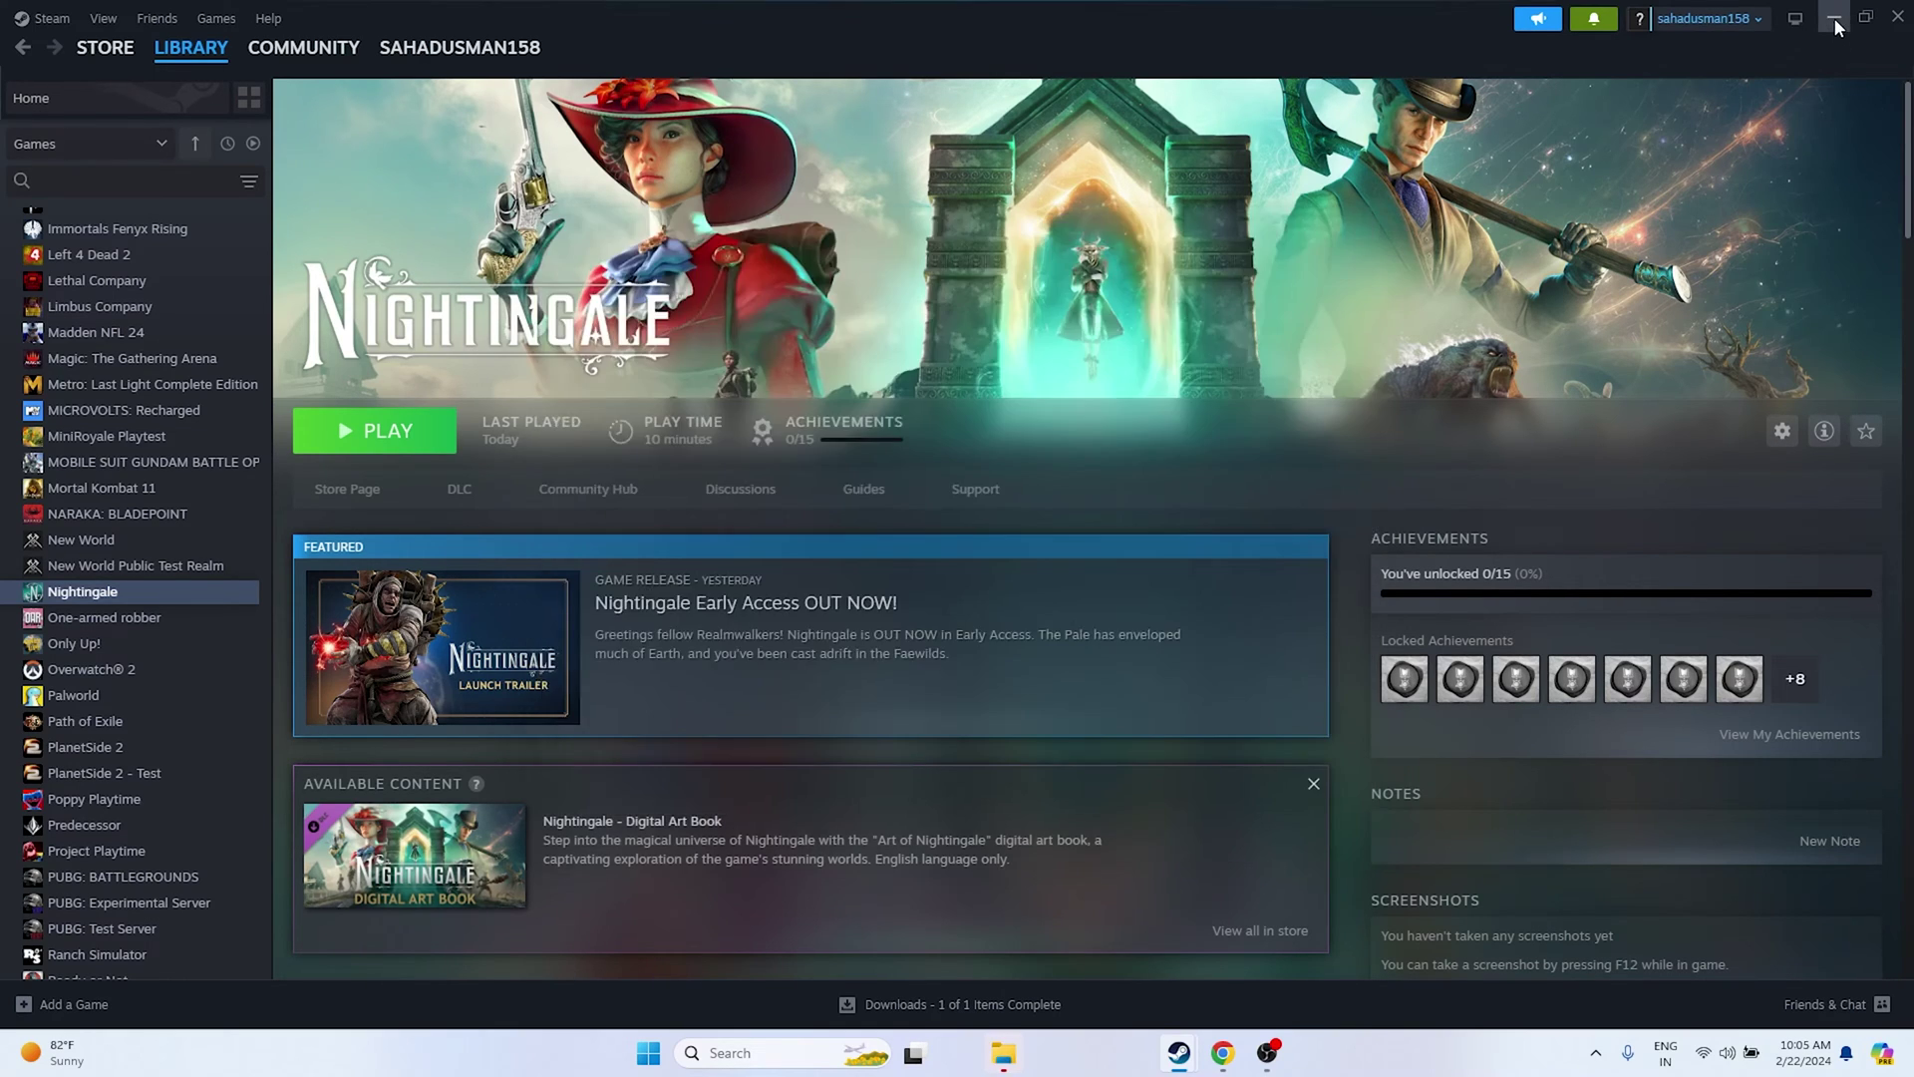
{"action": "left_click", "coordinate": [1837, 95]}
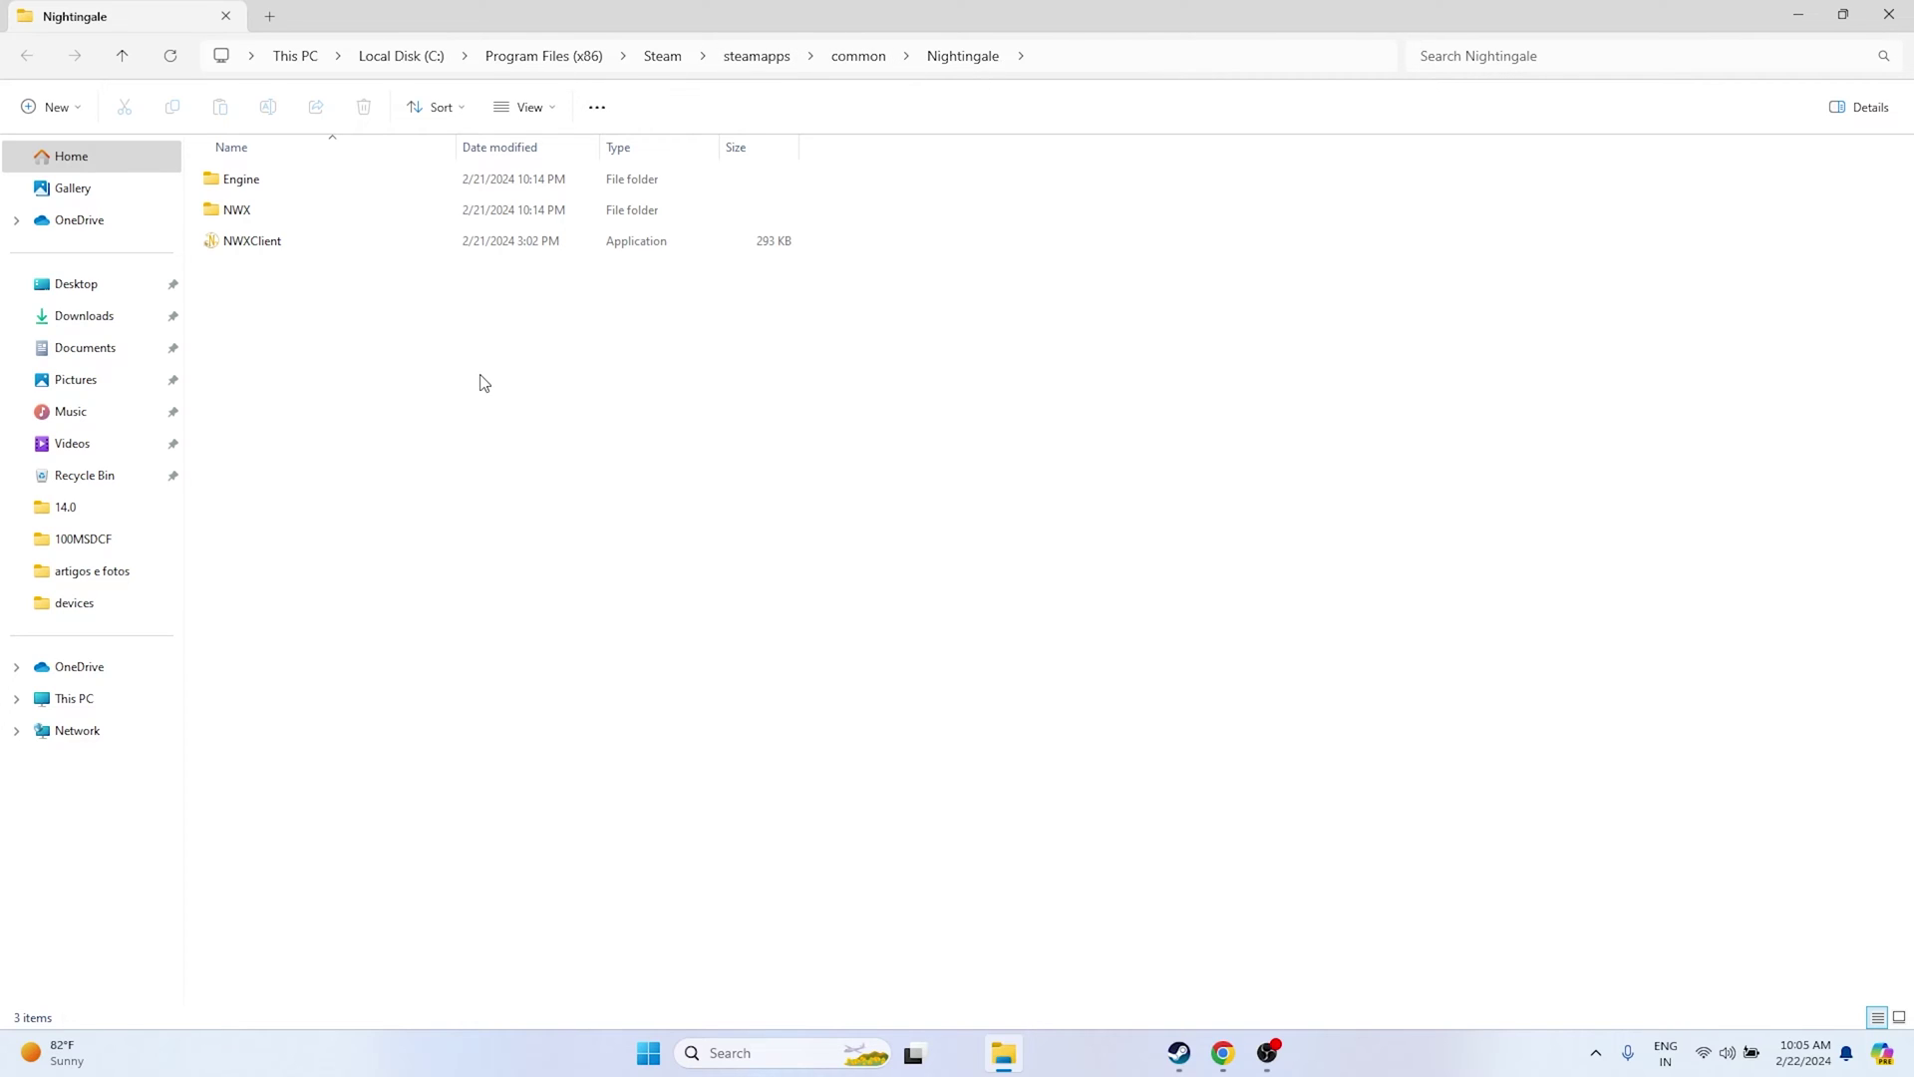
Look through the Engine folder's Binaries and Win64 subfolders for application files, and return to Engine
{"action": "left_click", "coordinate": [257, 241]}
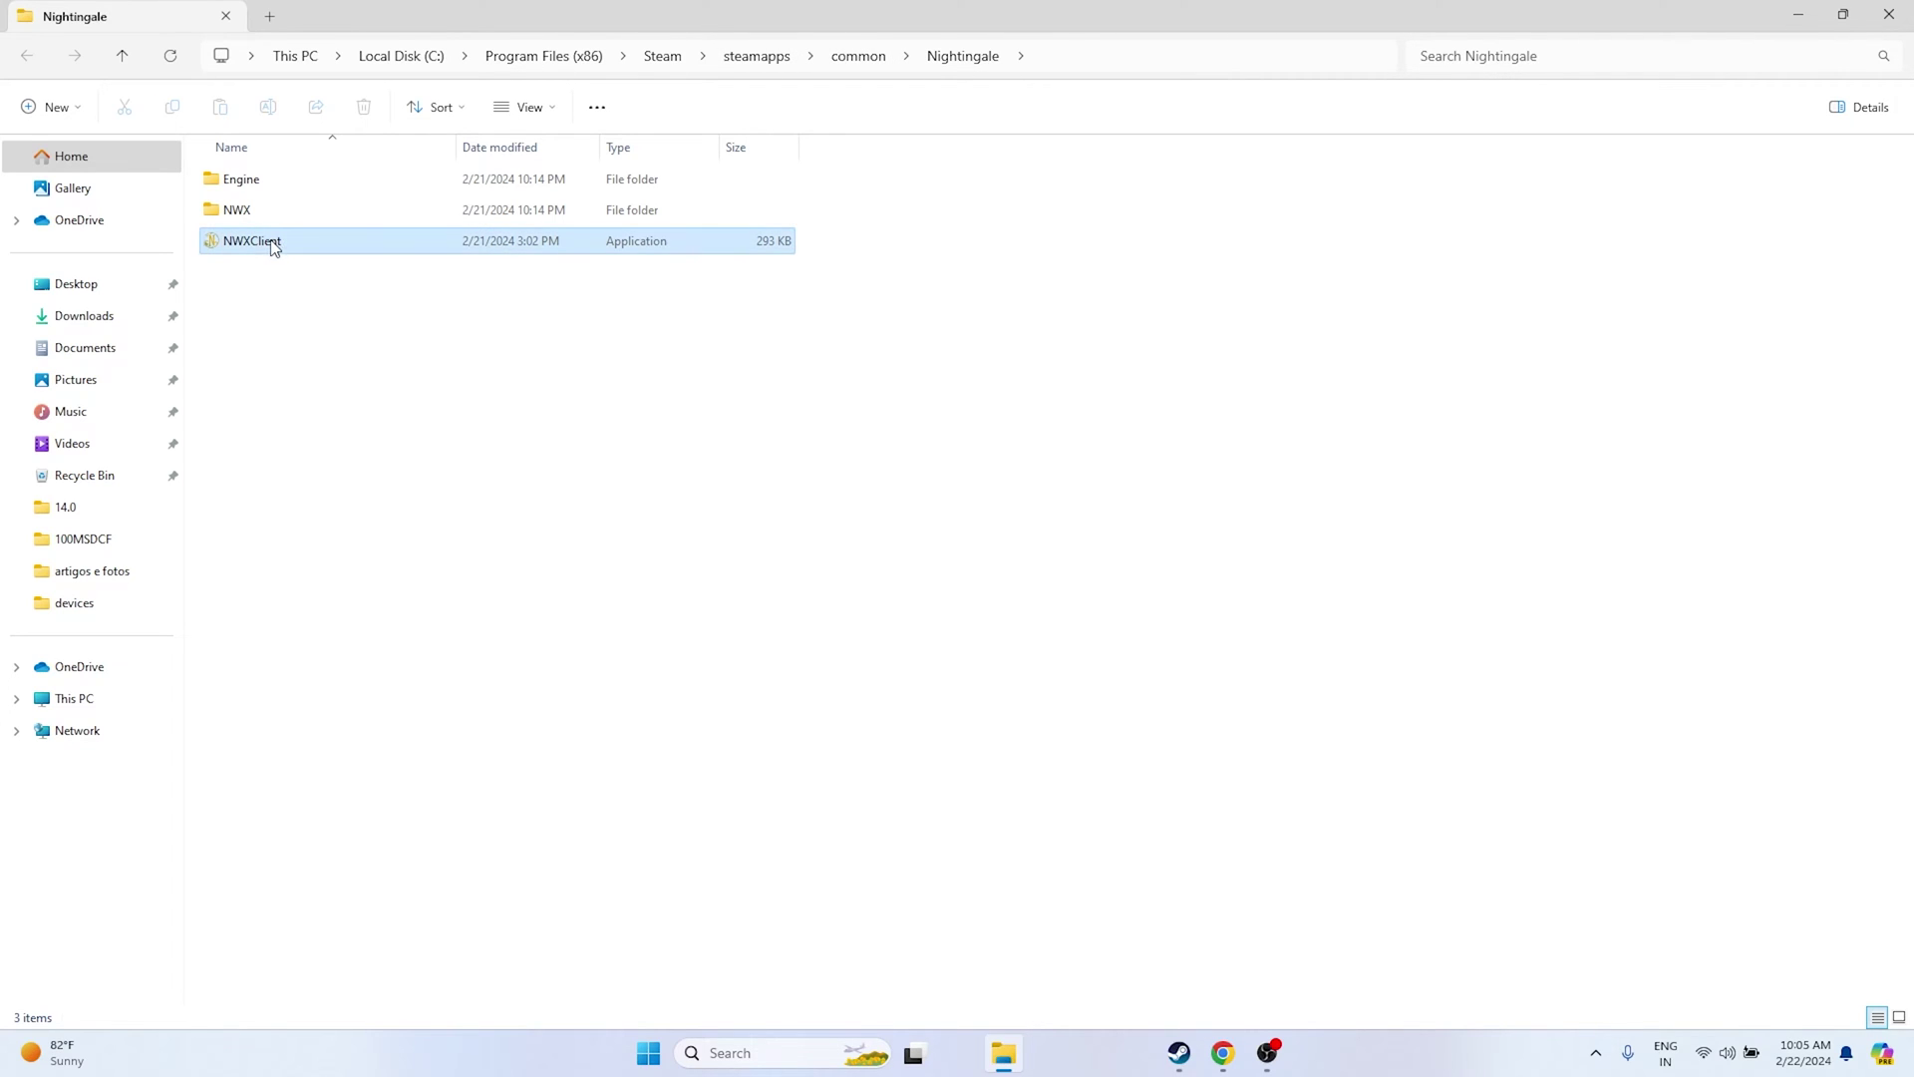
{"action": "double_click", "coordinate": [253, 183]}
{"action": "double_click", "coordinate": [256, 183]}
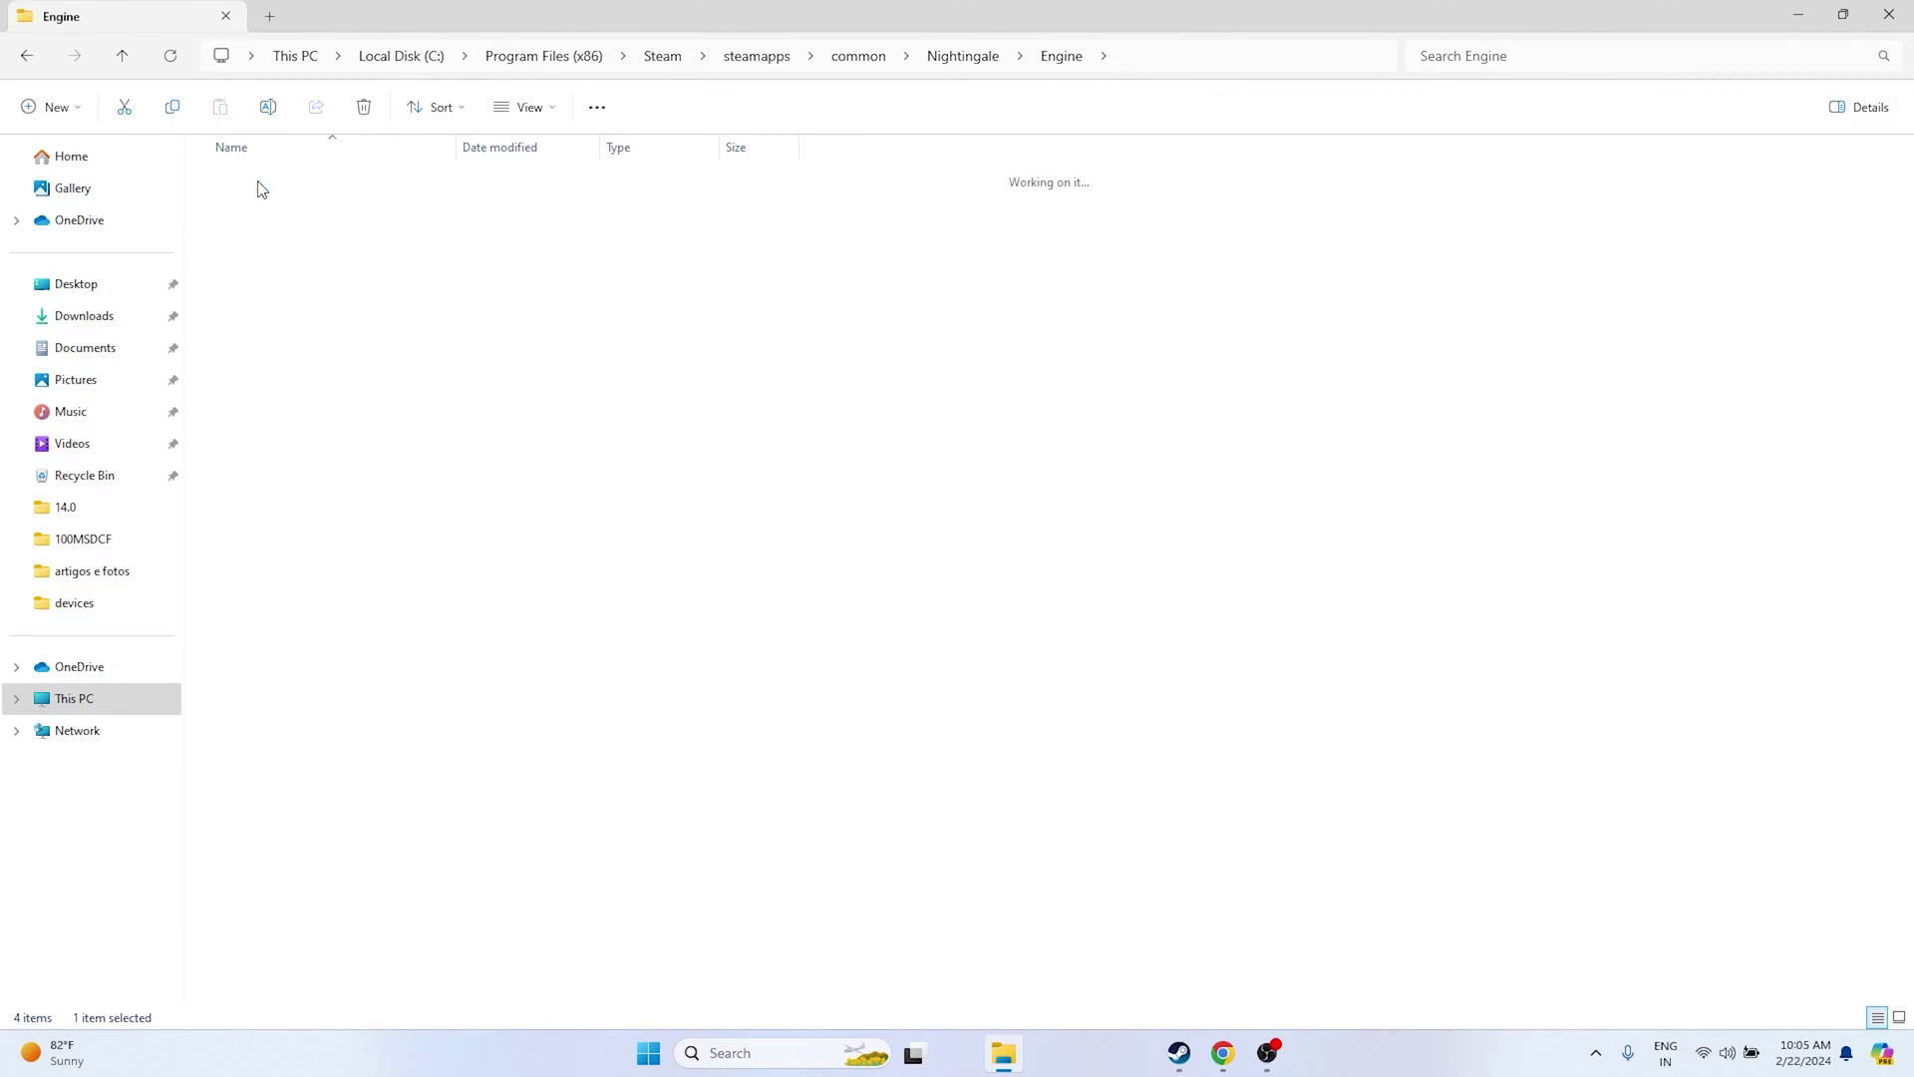
{"action": "left_click", "coordinate": [256, 190]}
{"action": "double_click", "coordinate": [255, 214]}
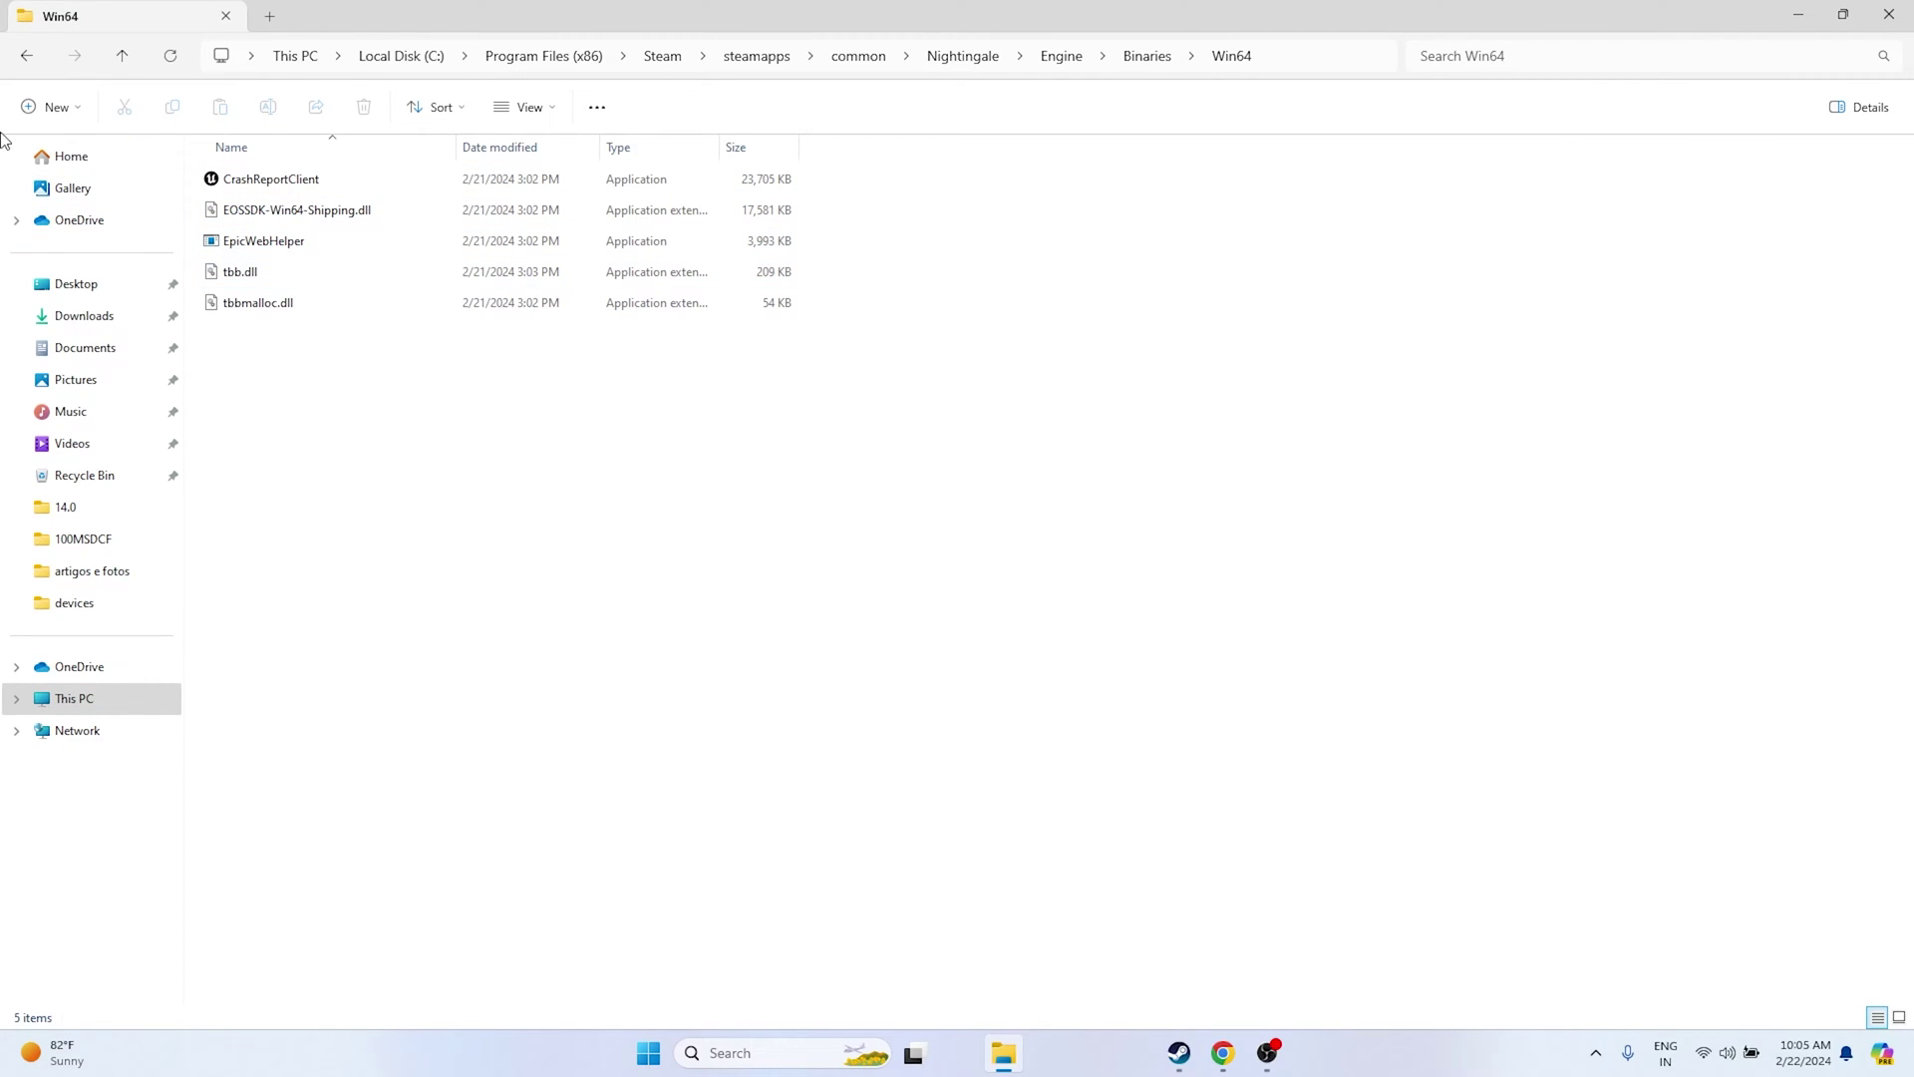
{"action": "left_click", "coordinate": [27, 69]}
{"action": "left_click", "coordinate": [27, 62]}
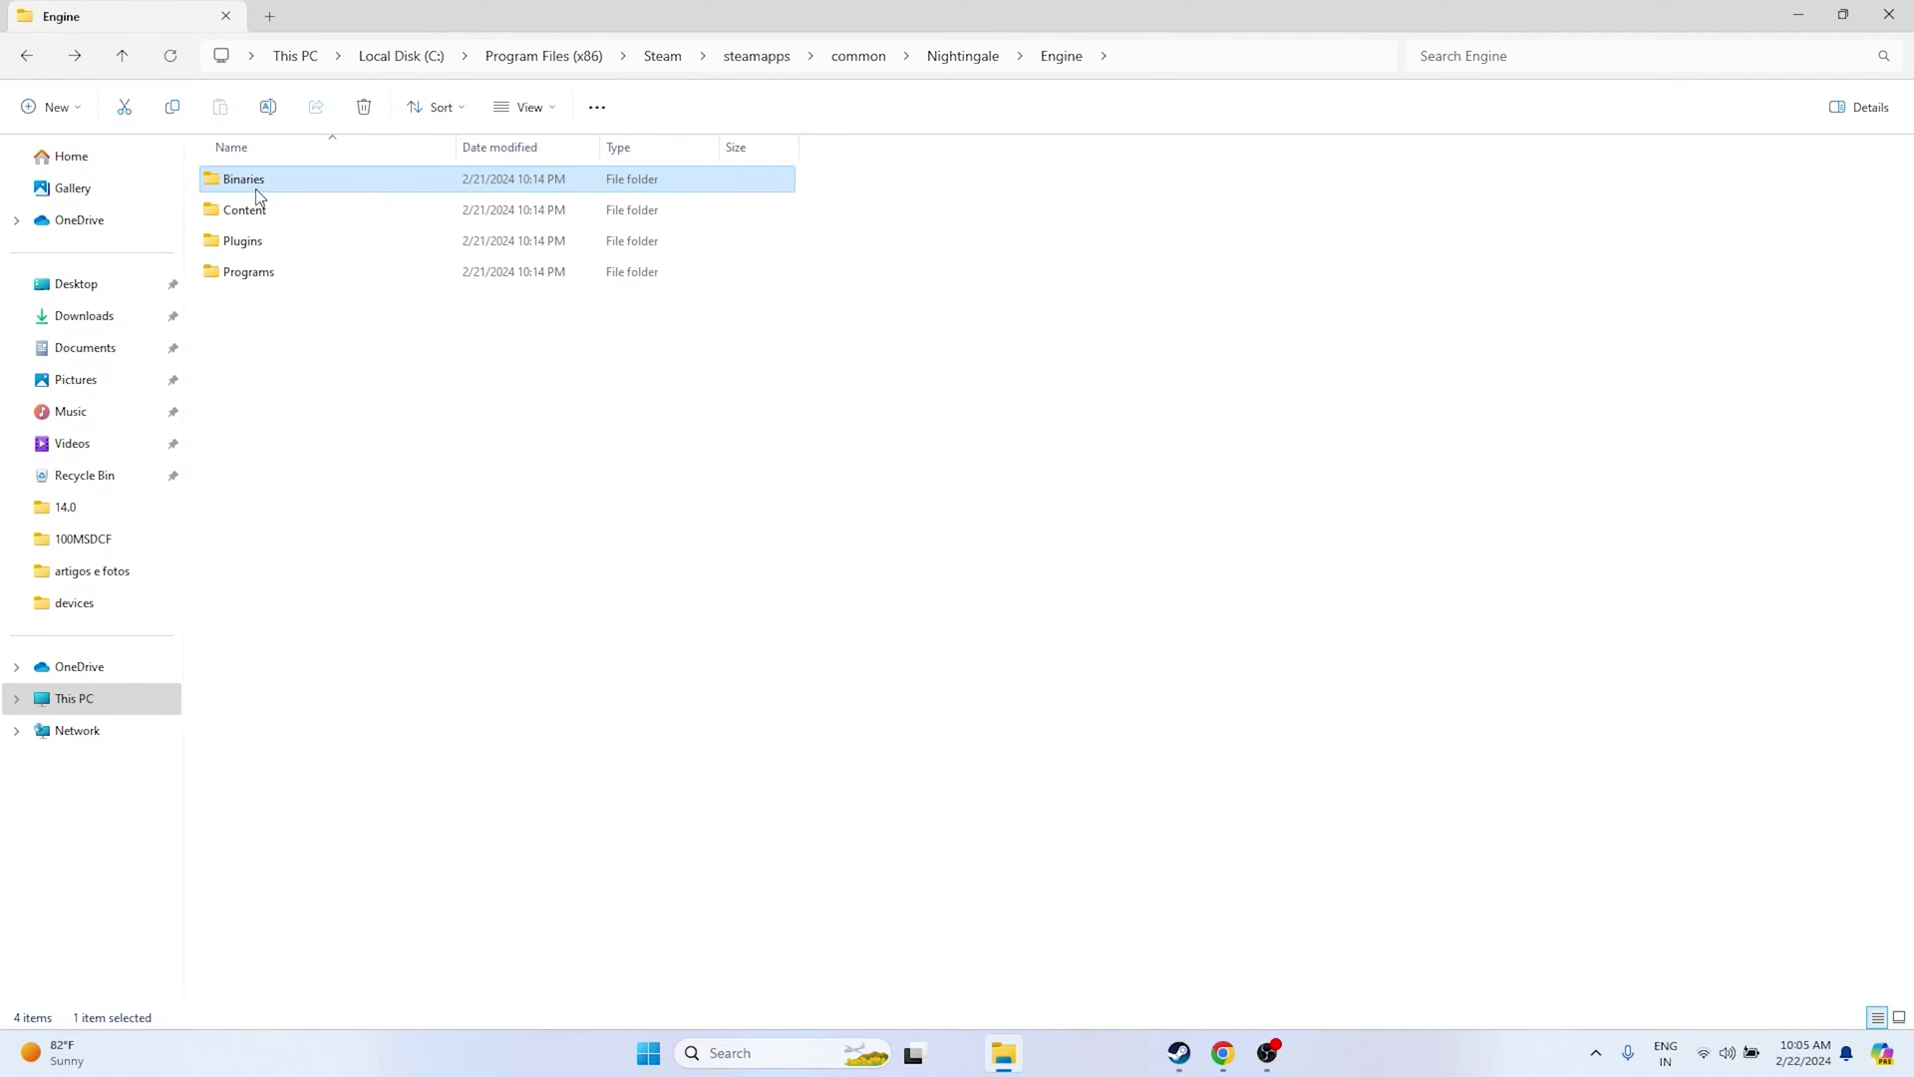
Check the Content, Plugins and Programs subfolders of Engine for executable files, and return to Engine
{"action": "double_click", "coordinate": [257, 209]}
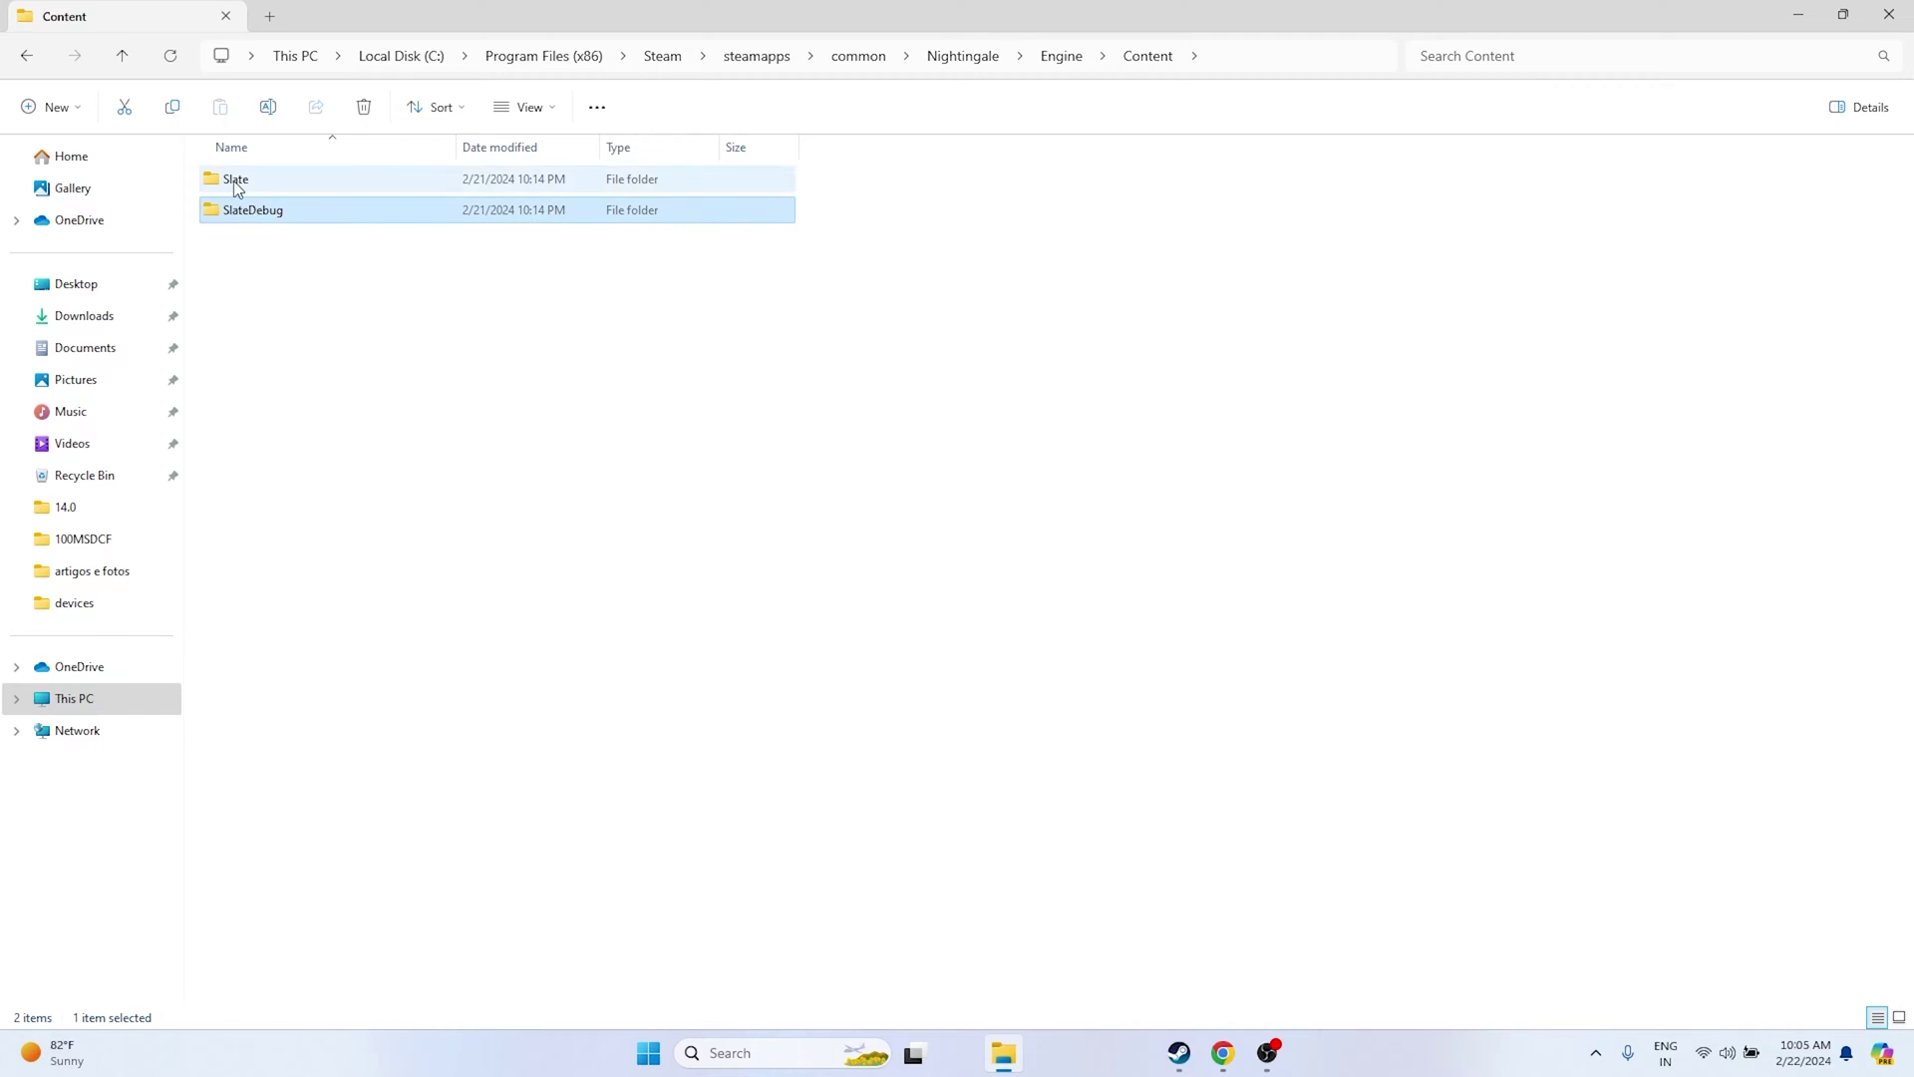
{"action": "double_click", "coordinate": [235, 181]}
{"action": "left_click", "coordinate": [30, 62]}
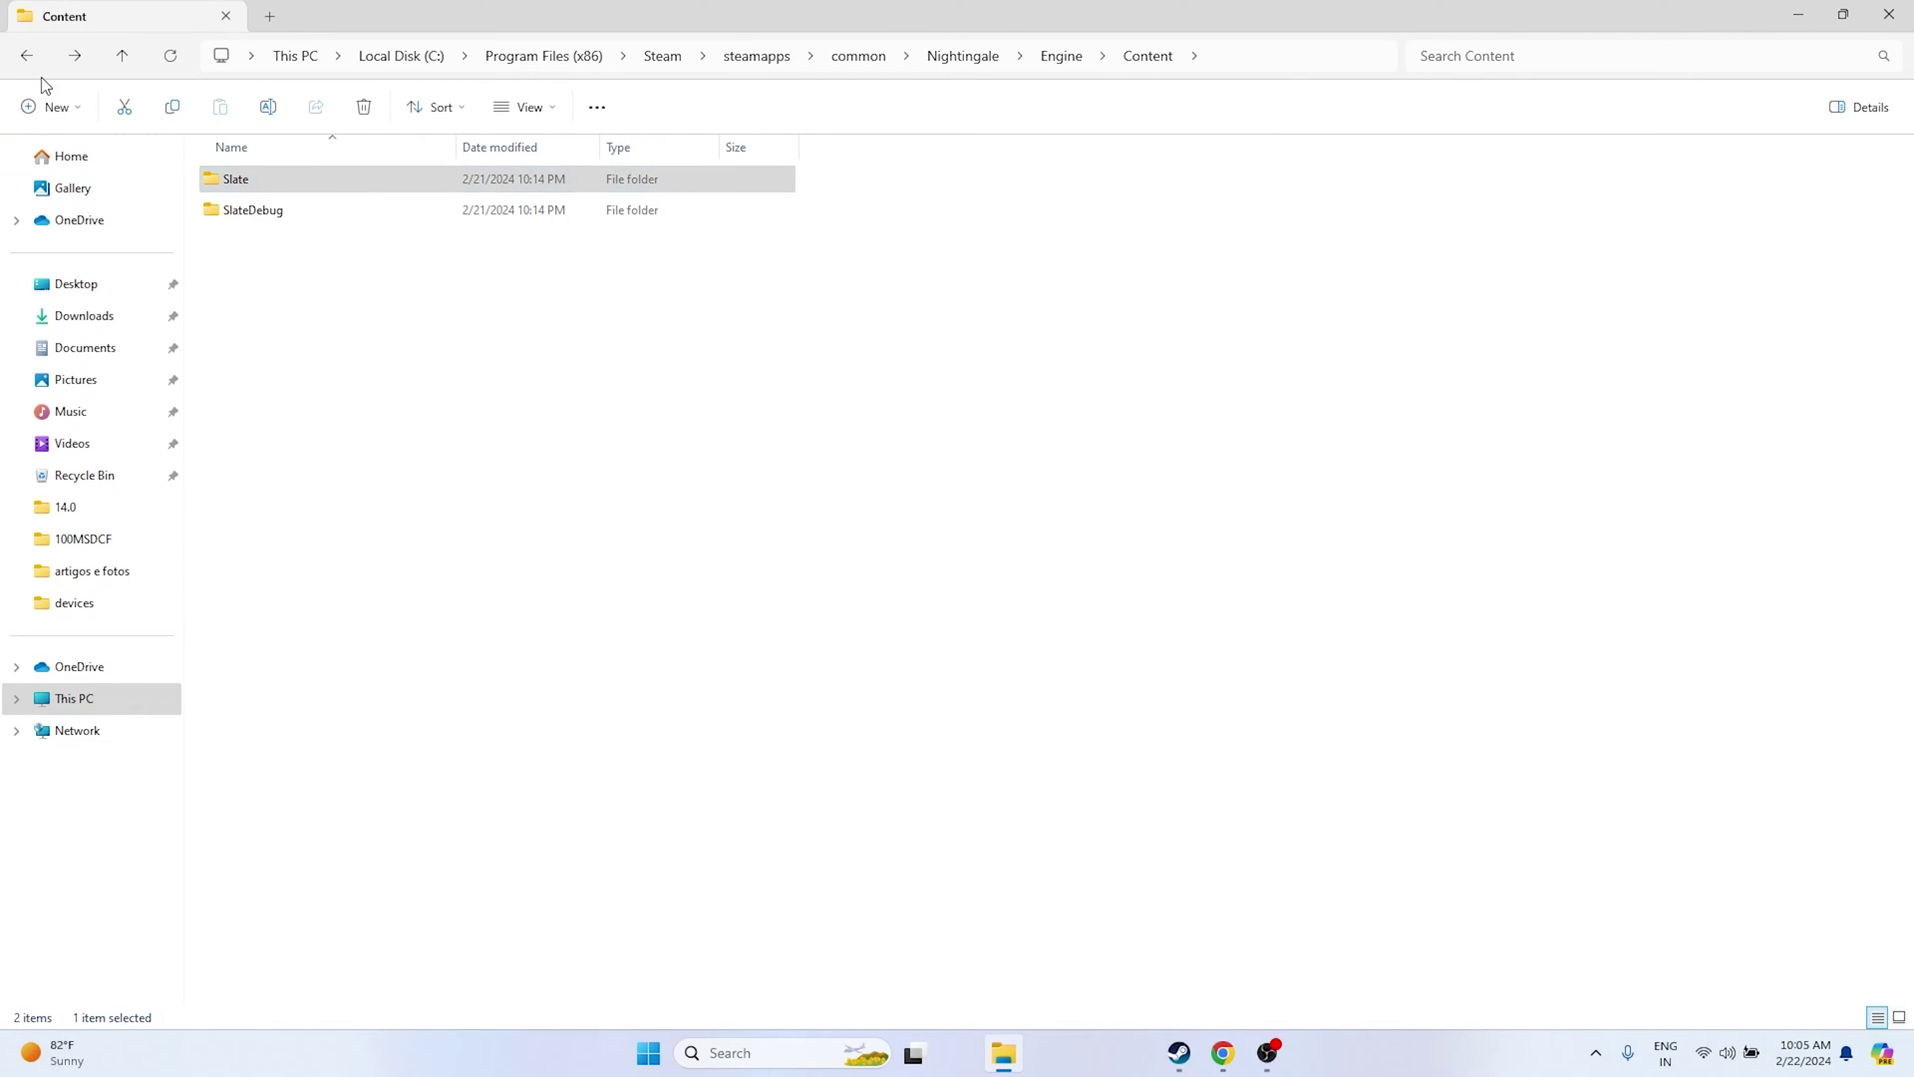
{"action": "left_click", "coordinate": [30, 62]}
{"action": "double_click", "coordinate": [295, 243]}
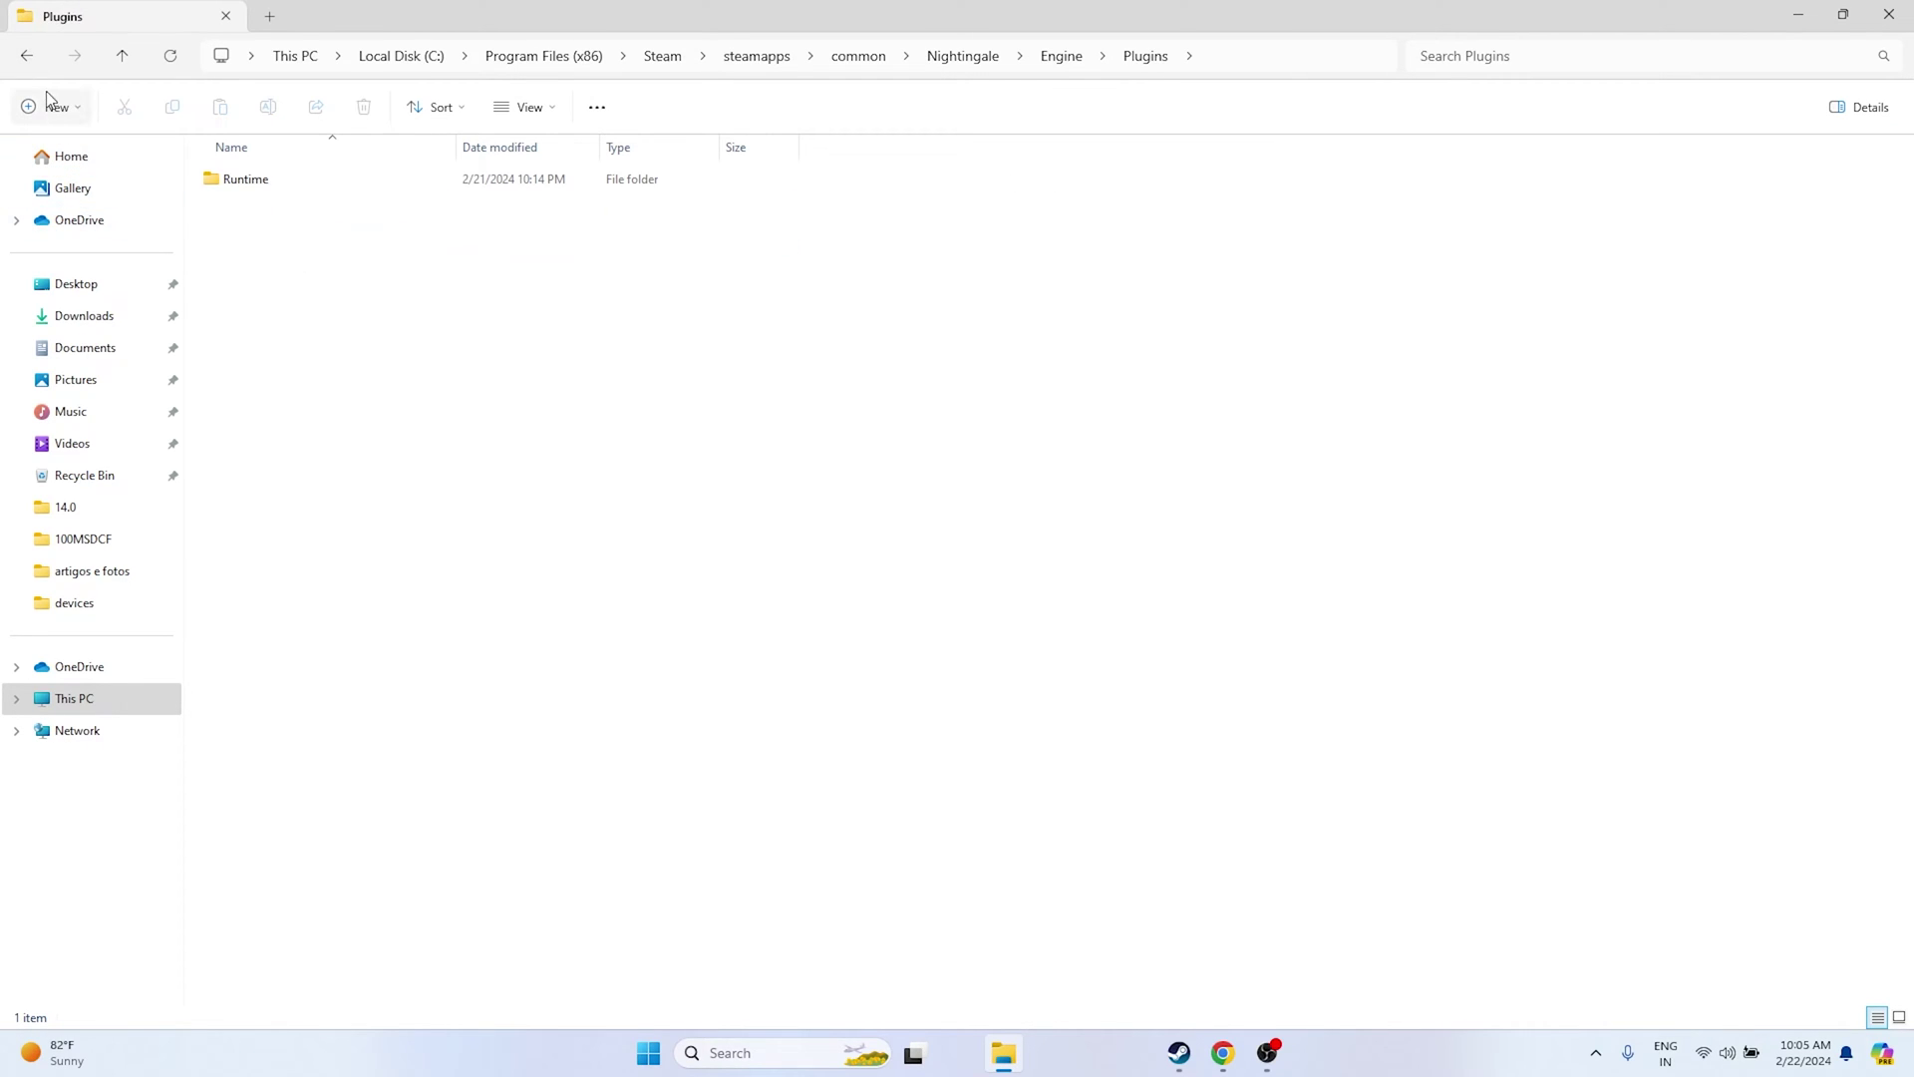
{"action": "left_click", "coordinate": [27, 56]}
{"action": "double_click", "coordinate": [273, 271]}
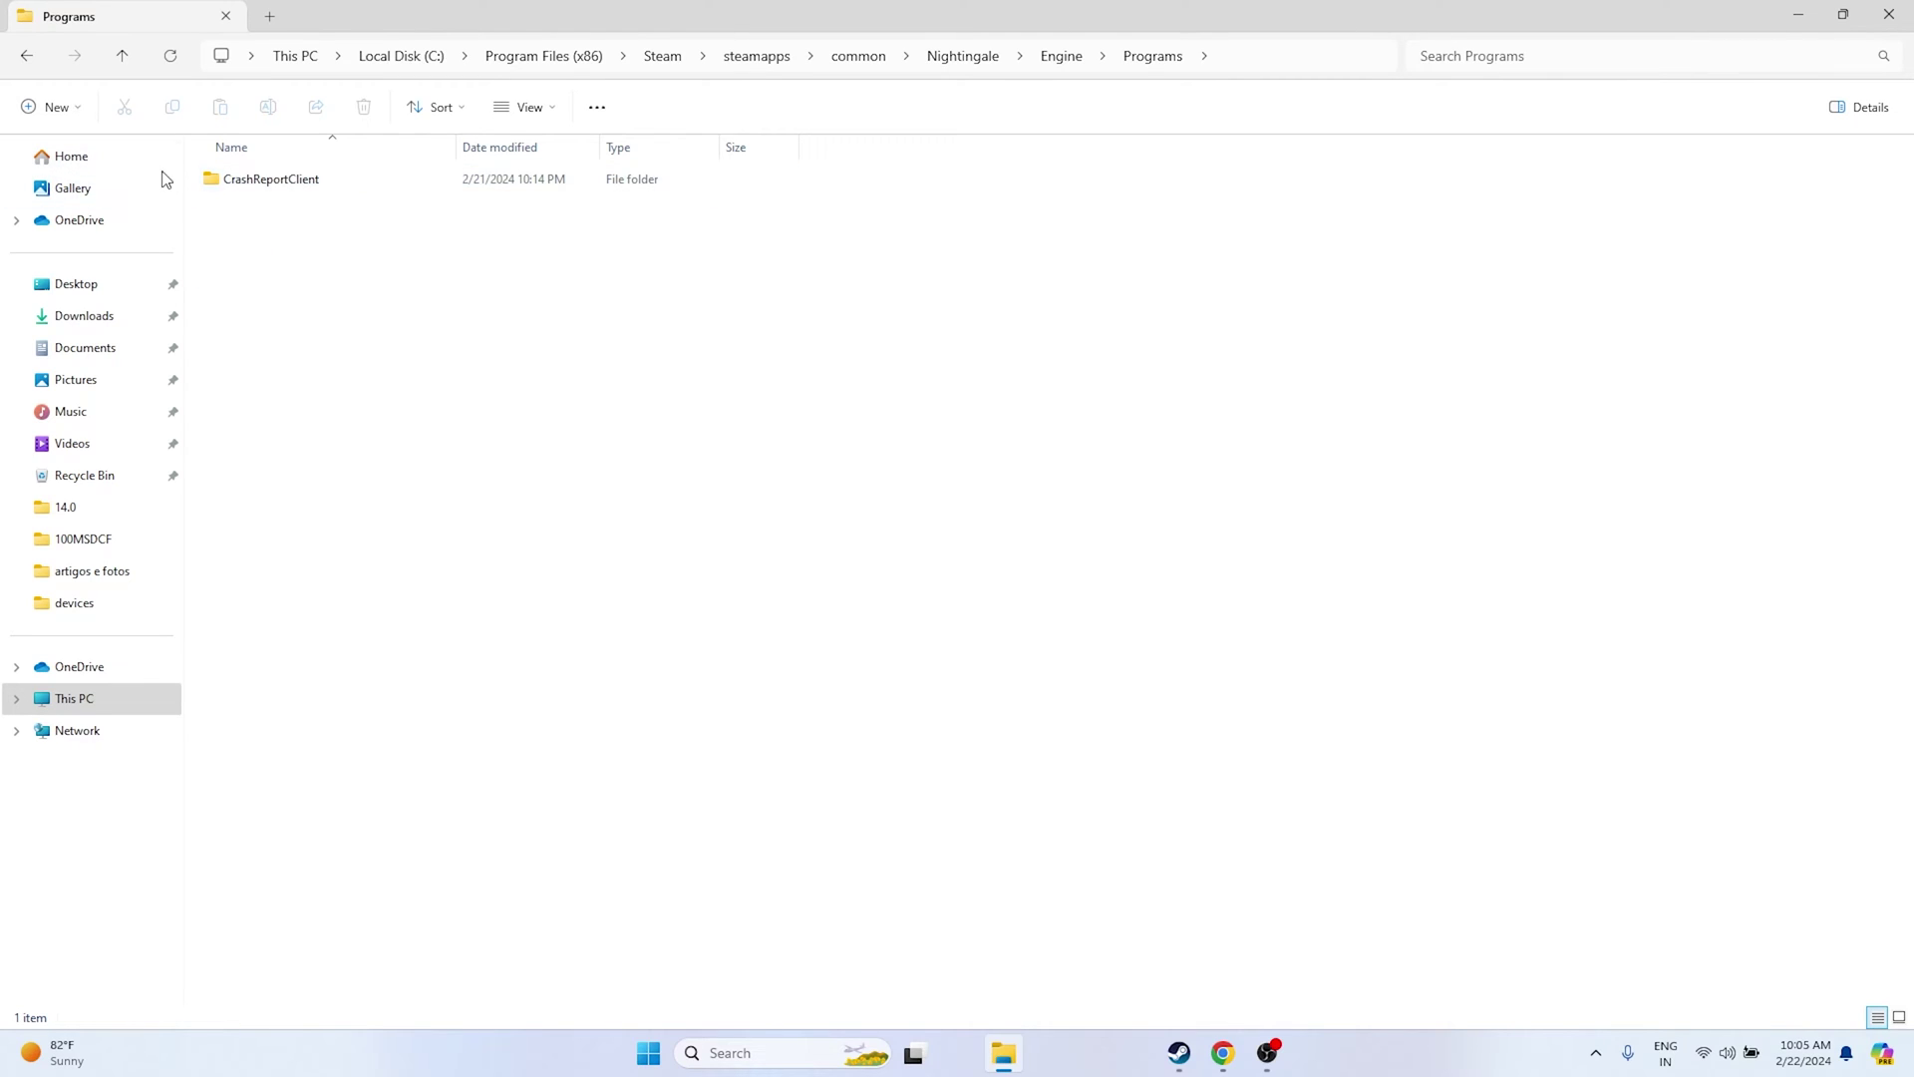
{"action": "double_click", "coordinate": [261, 190]}
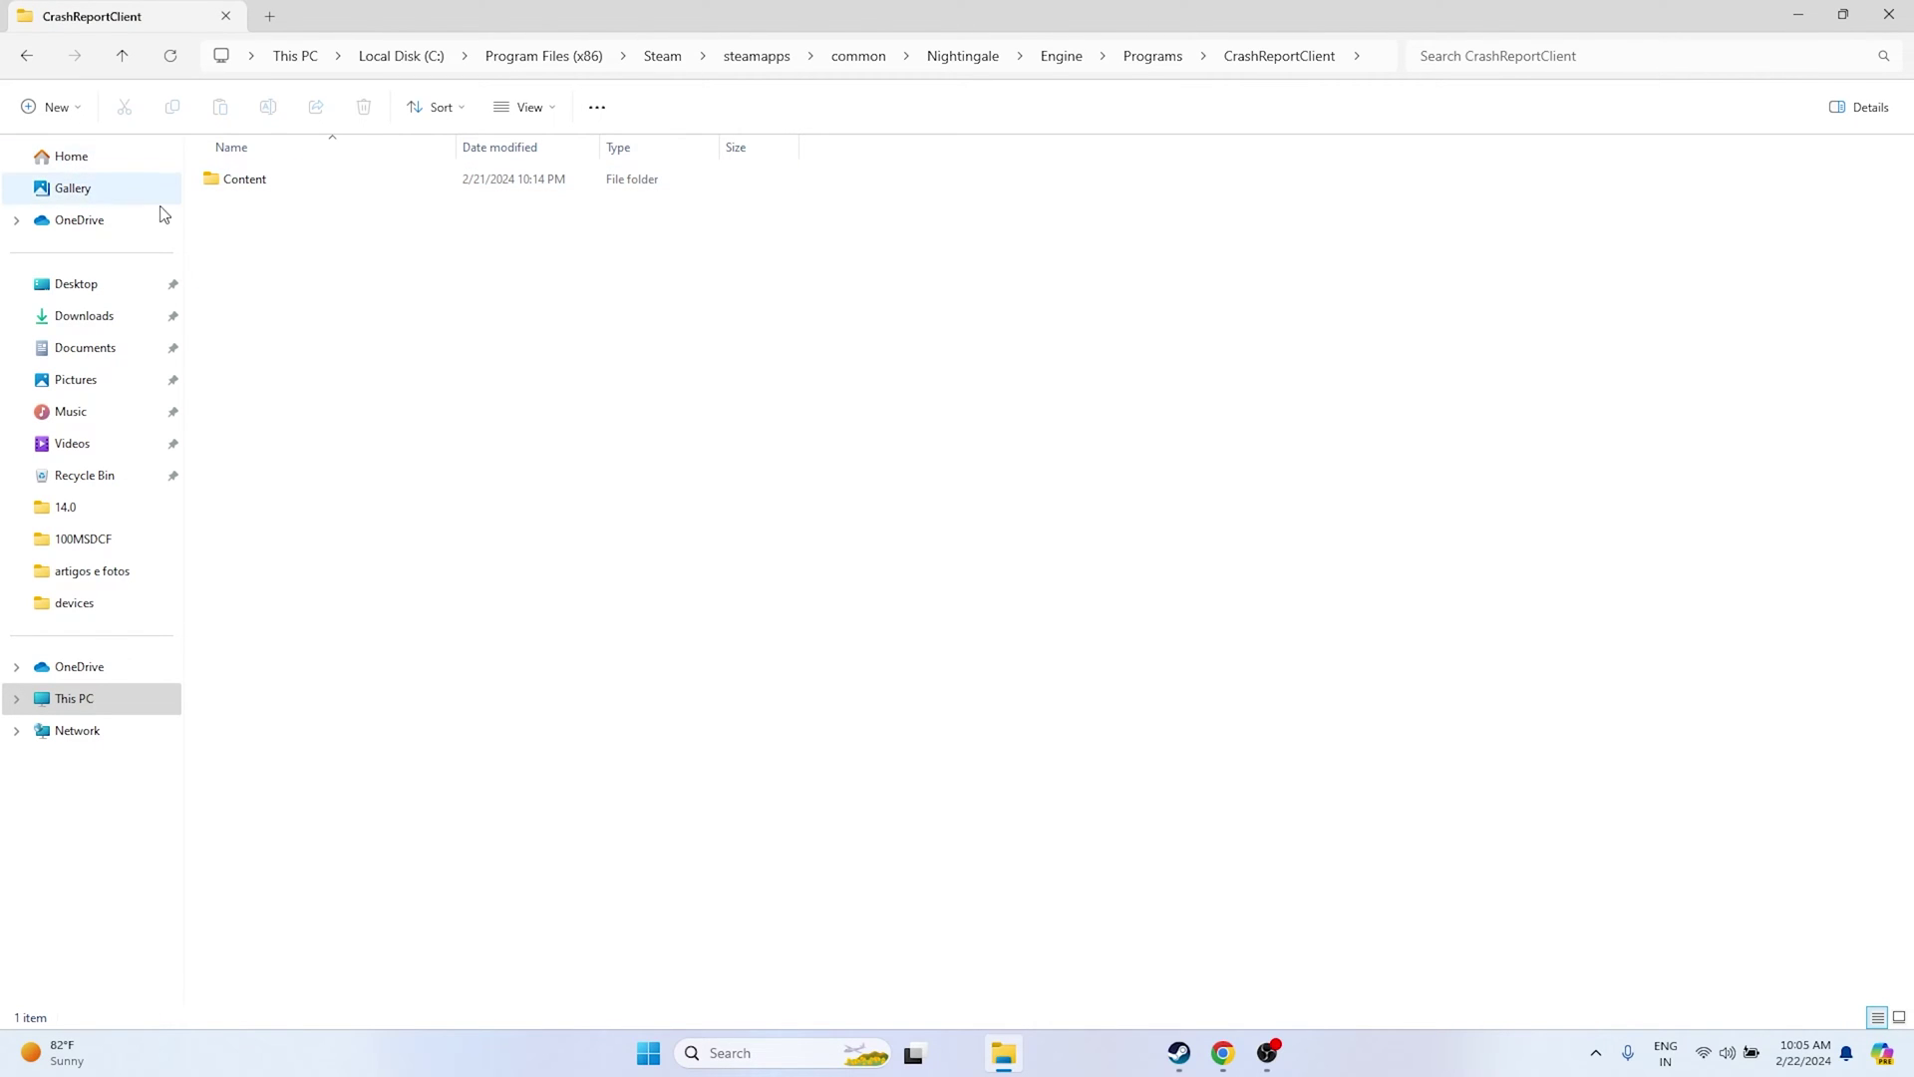
{"action": "double_click", "coordinate": [257, 186]}
{"action": "left_click", "coordinate": [27, 54]}
{"action": "double_click", "coordinate": [27, 53]}
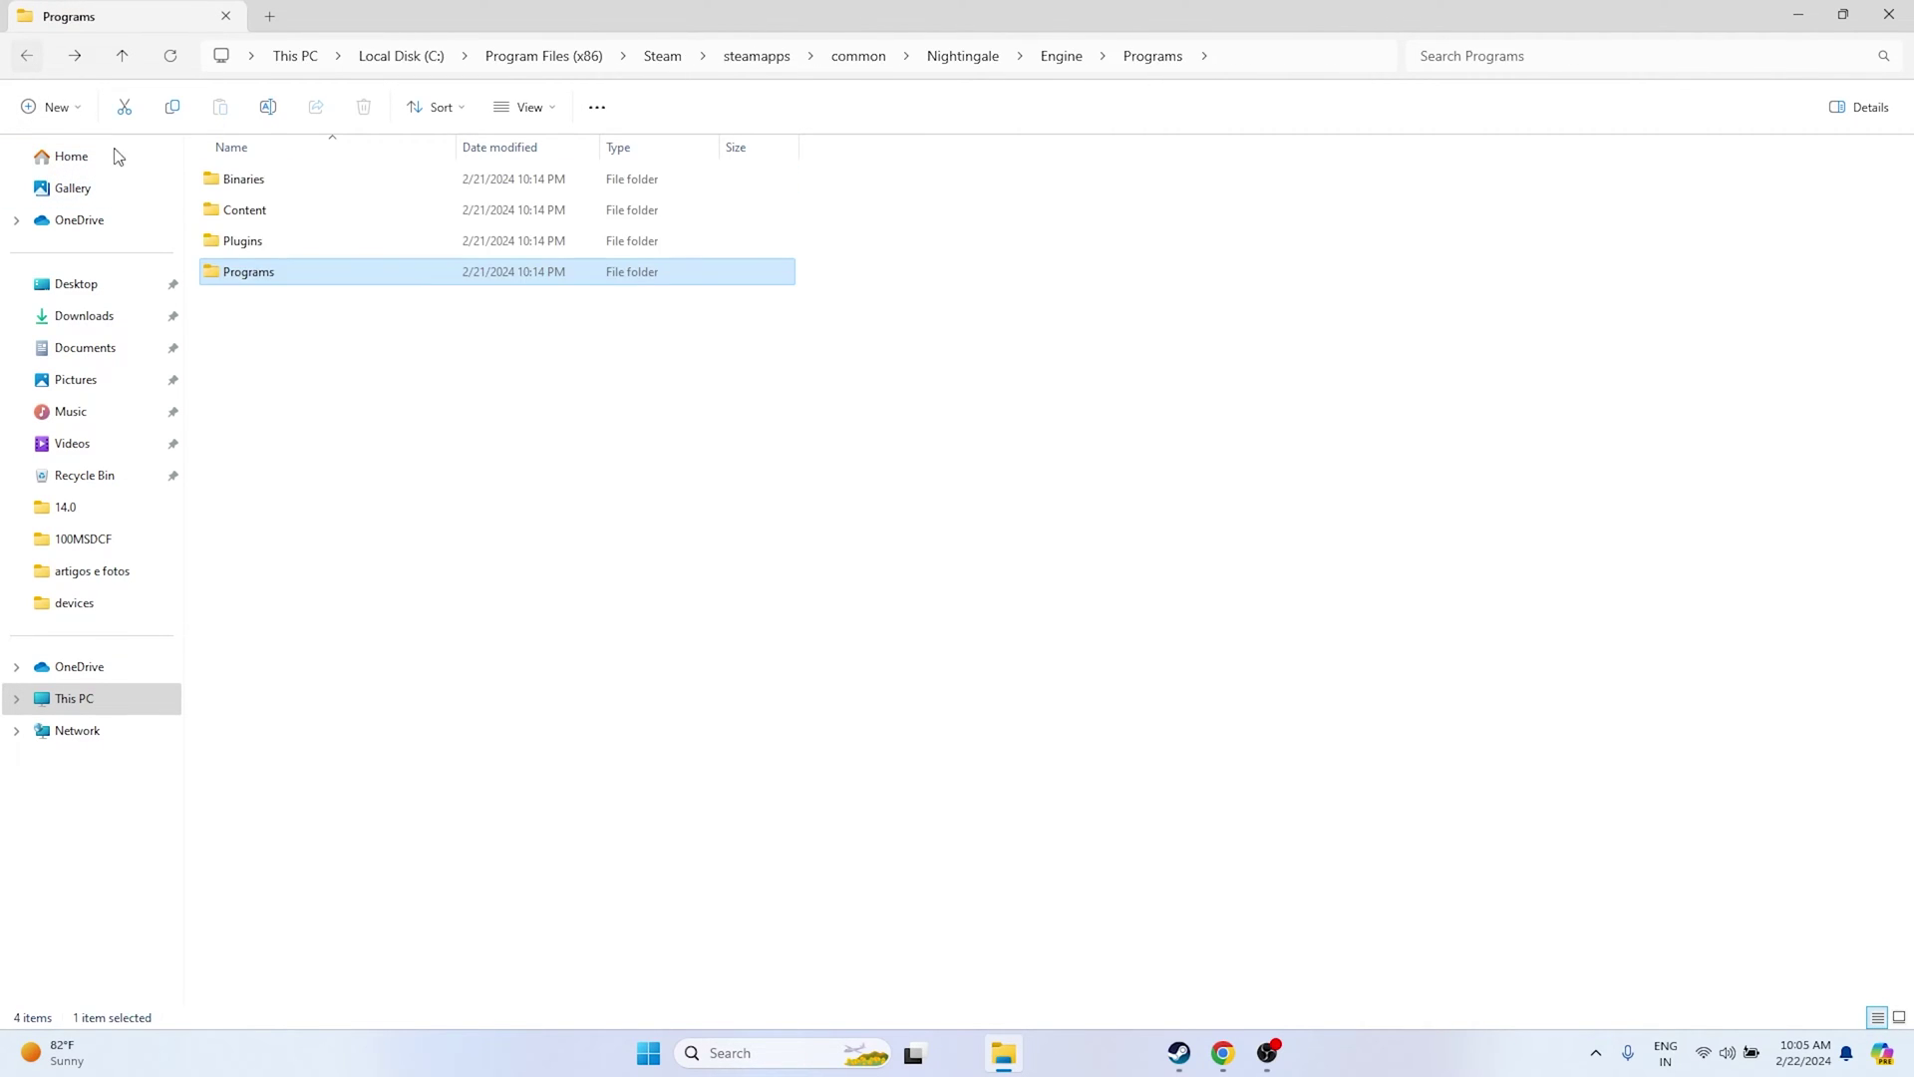
Inspect the ThirdParty and Win64 folders inside Engine's Binaries, and go back to the main Nightingale folder
{"action": "double_click", "coordinate": [269, 184]}
{"action": "left_click", "coordinate": [273, 185]}
{"action": "double_click", "coordinate": [274, 186]}
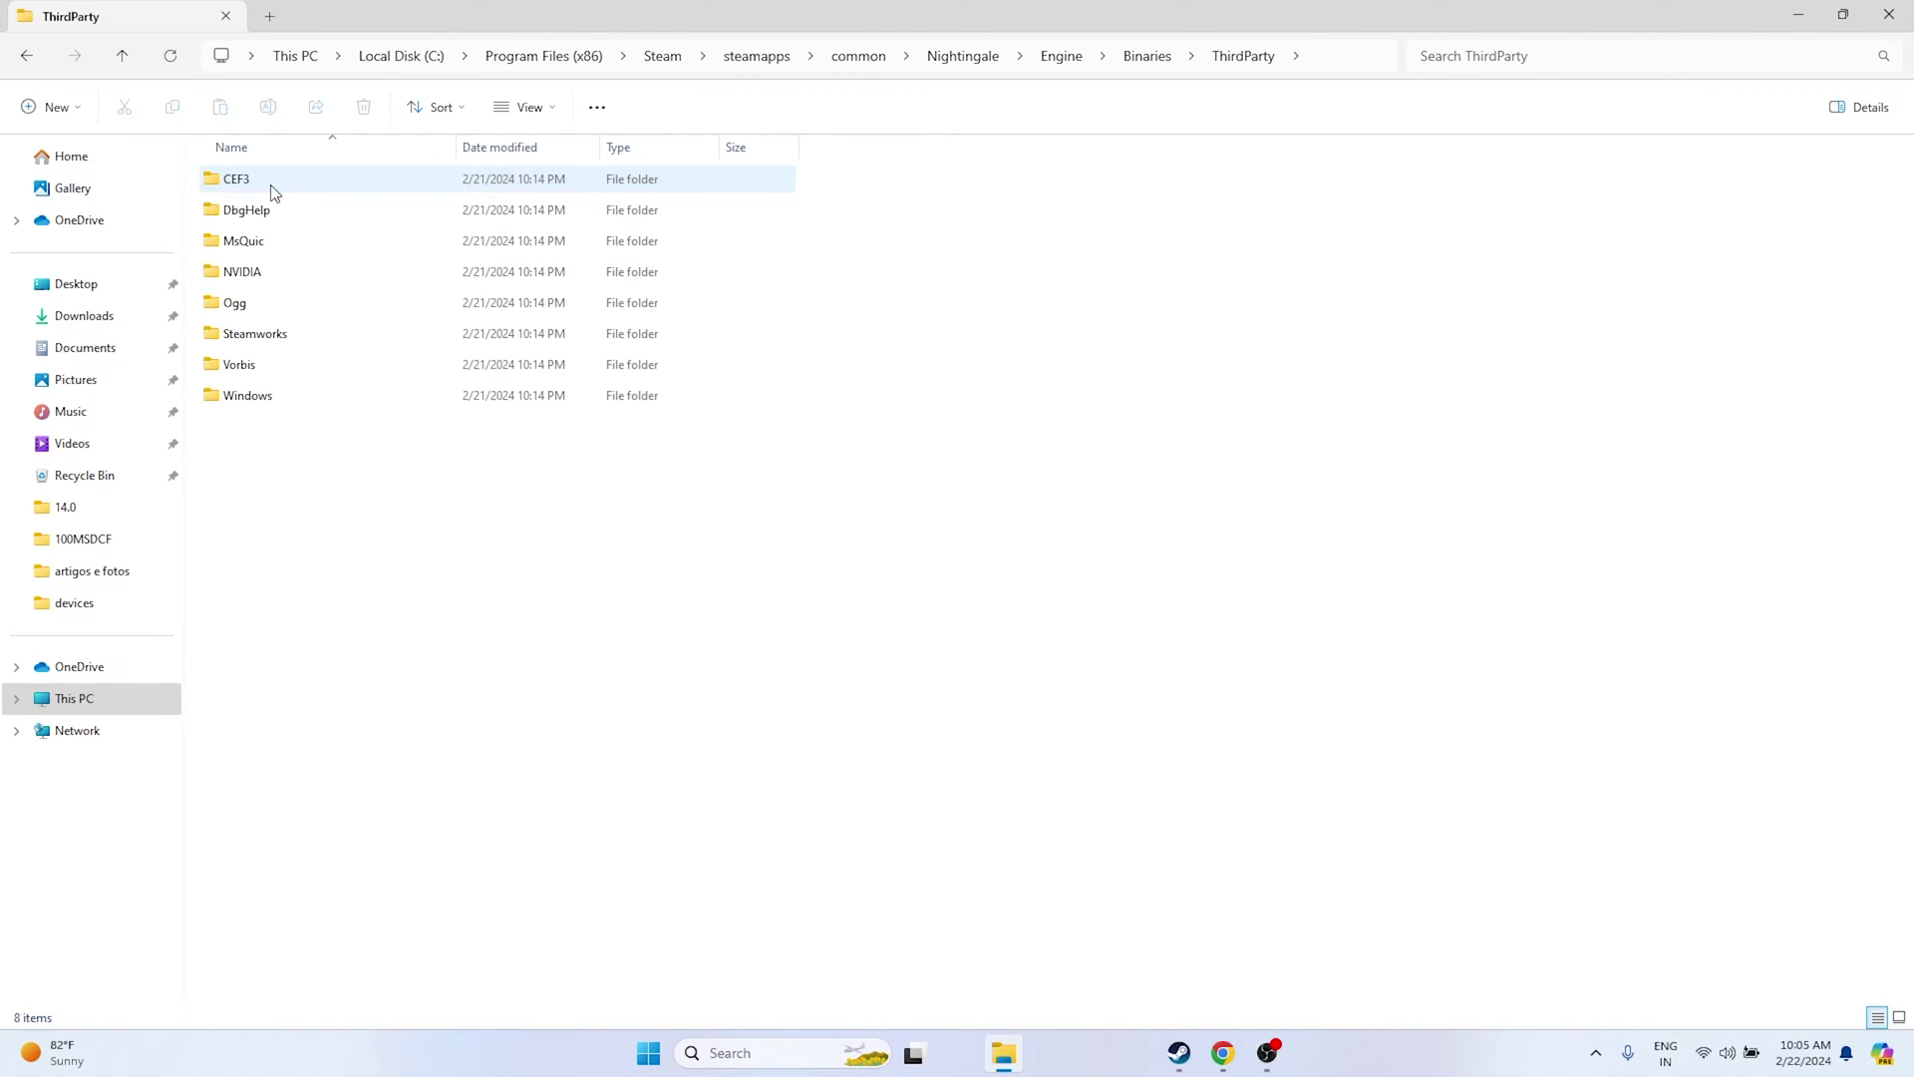
{"action": "left_click", "coordinate": [26, 55]}
{"action": "double_click", "coordinate": [248, 219]}
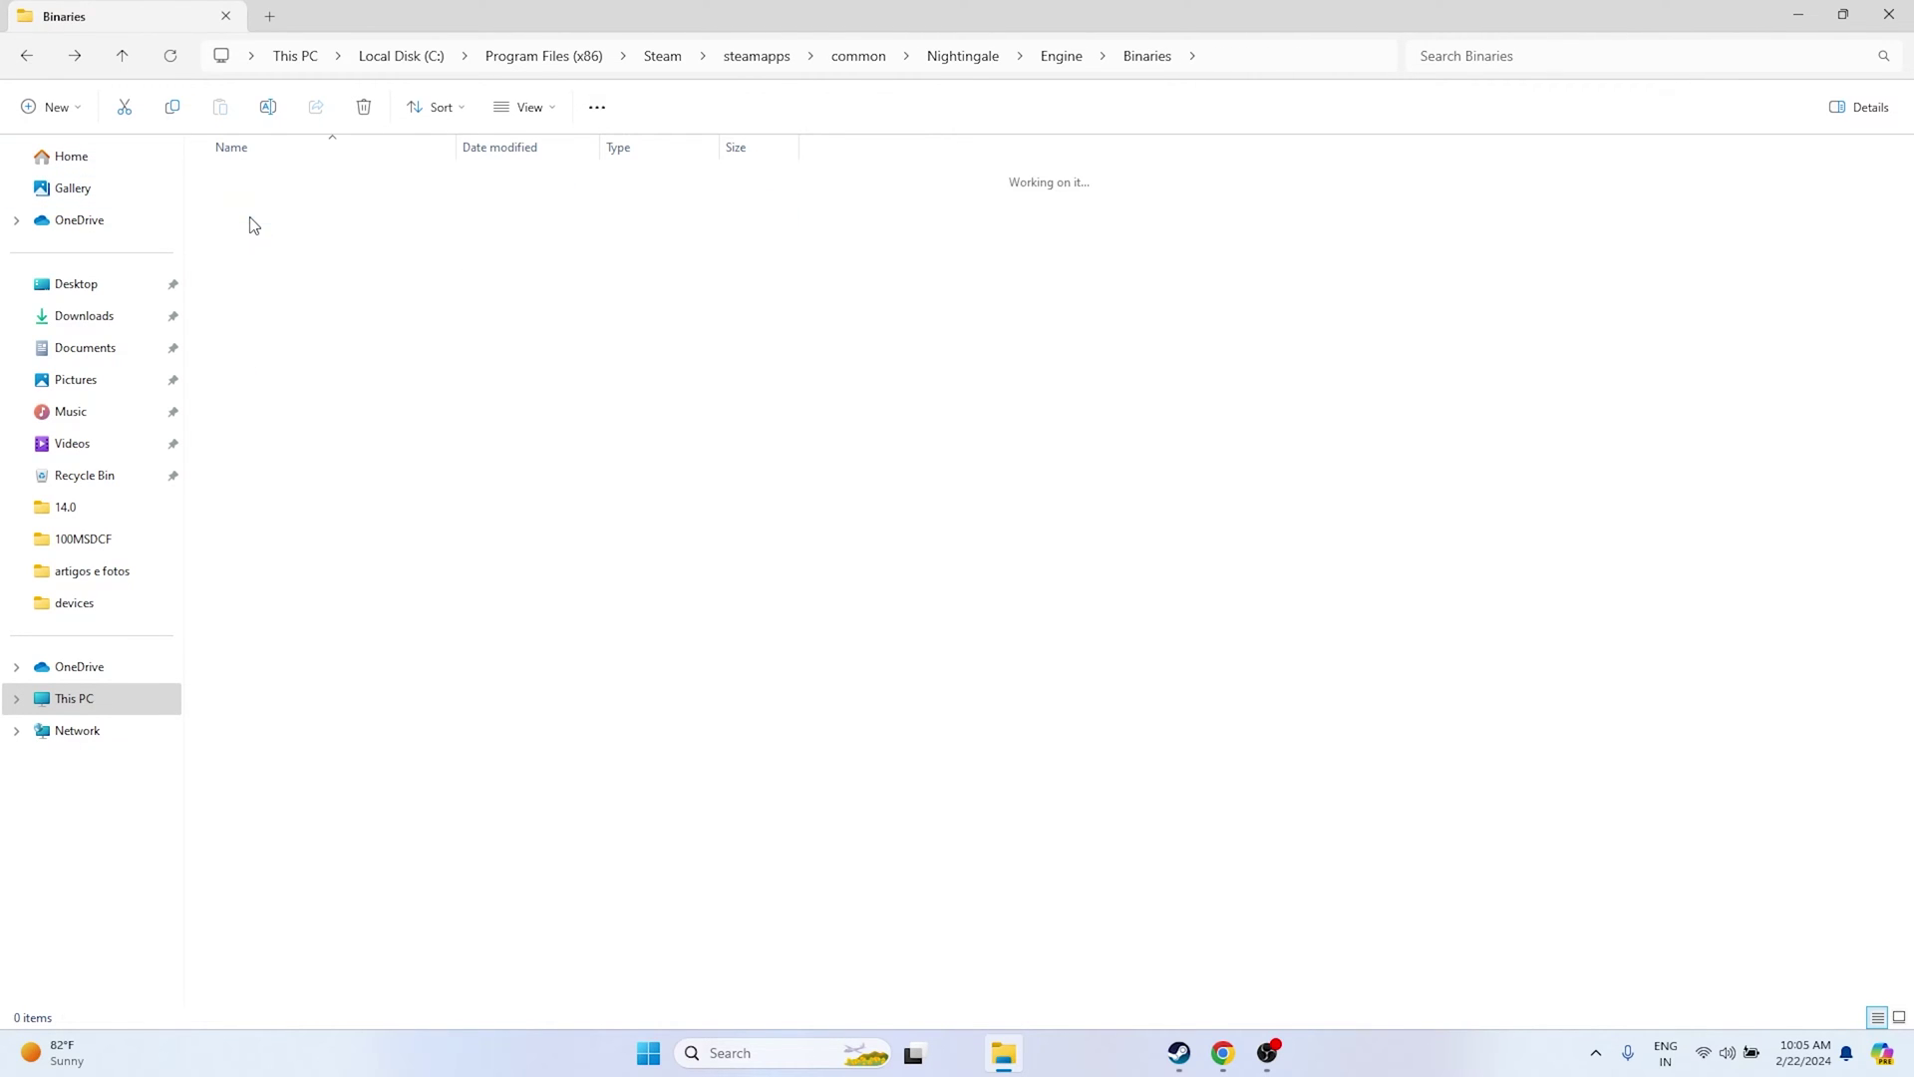
{"action": "left_click", "coordinate": [469, 185]}
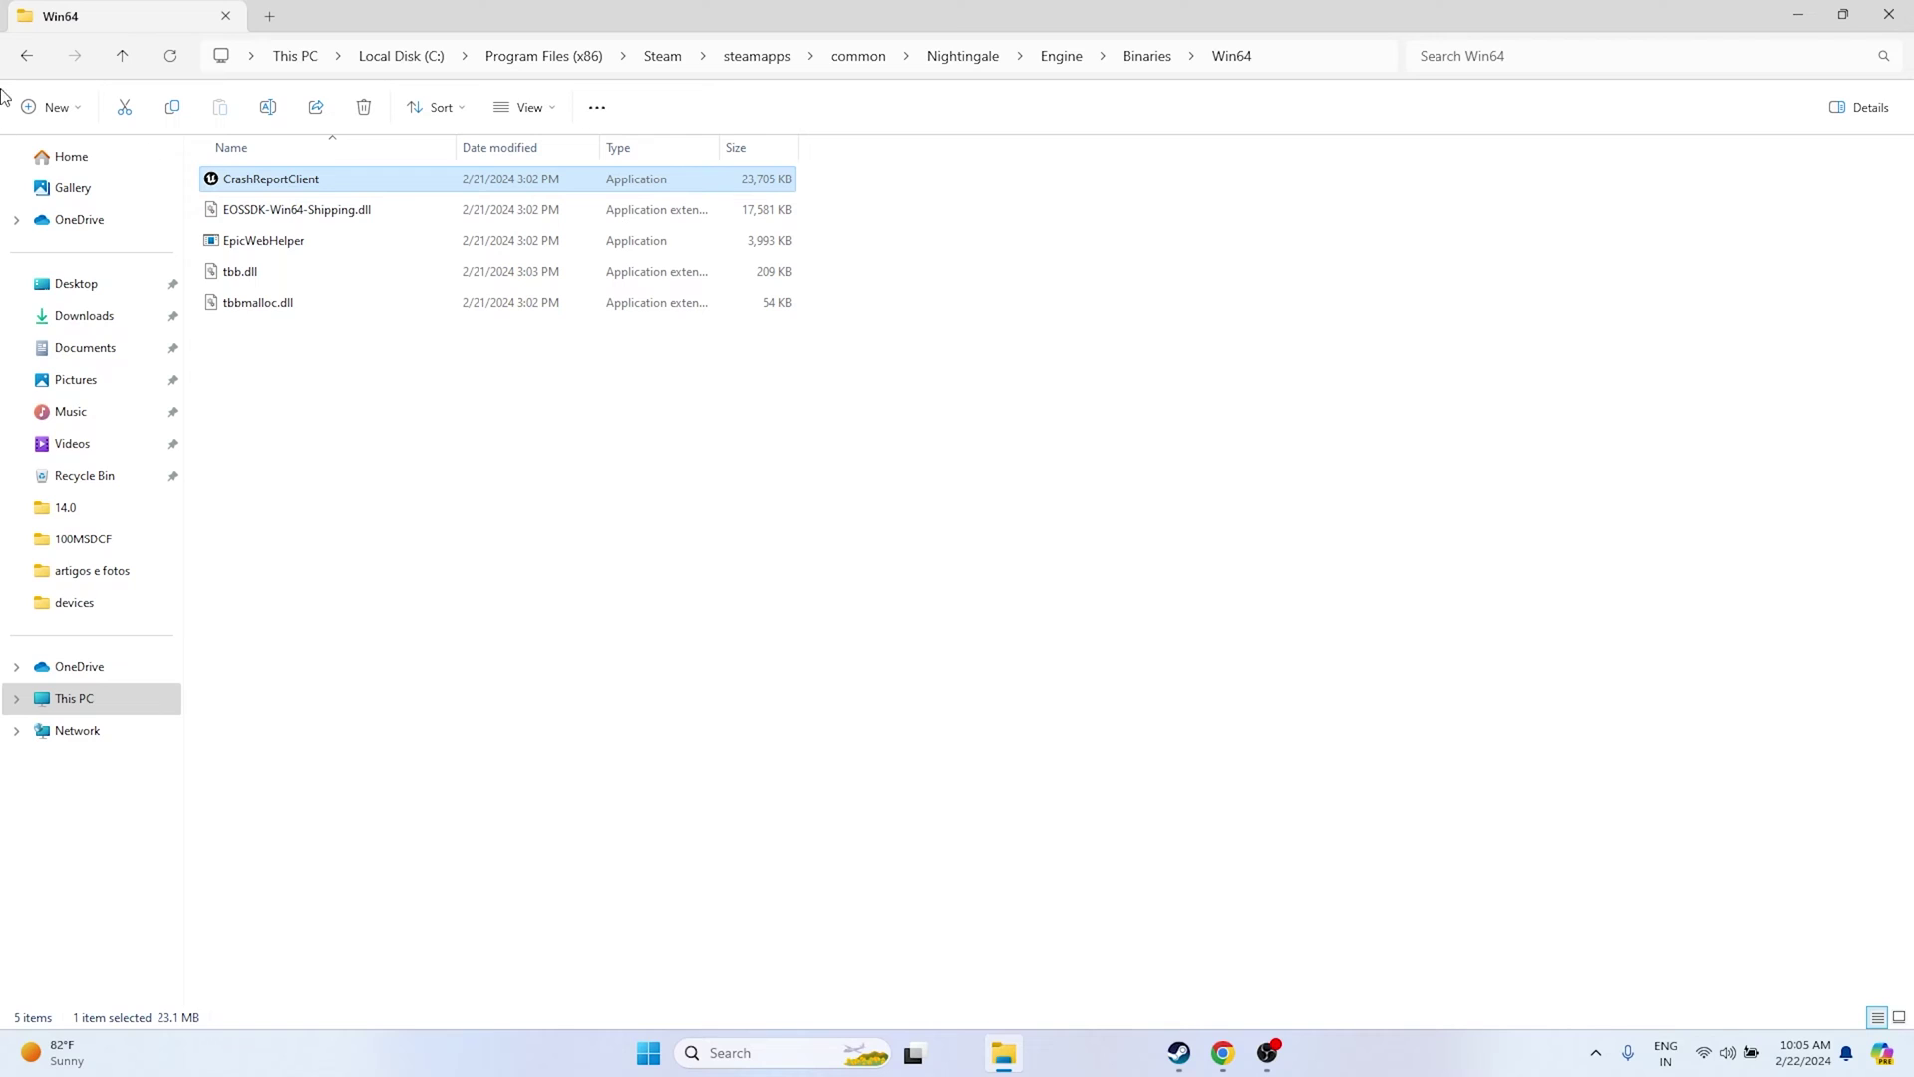
{"action": "double_click", "coordinate": [14, 58]}
{"action": "left_click", "coordinate": [14, 57]}
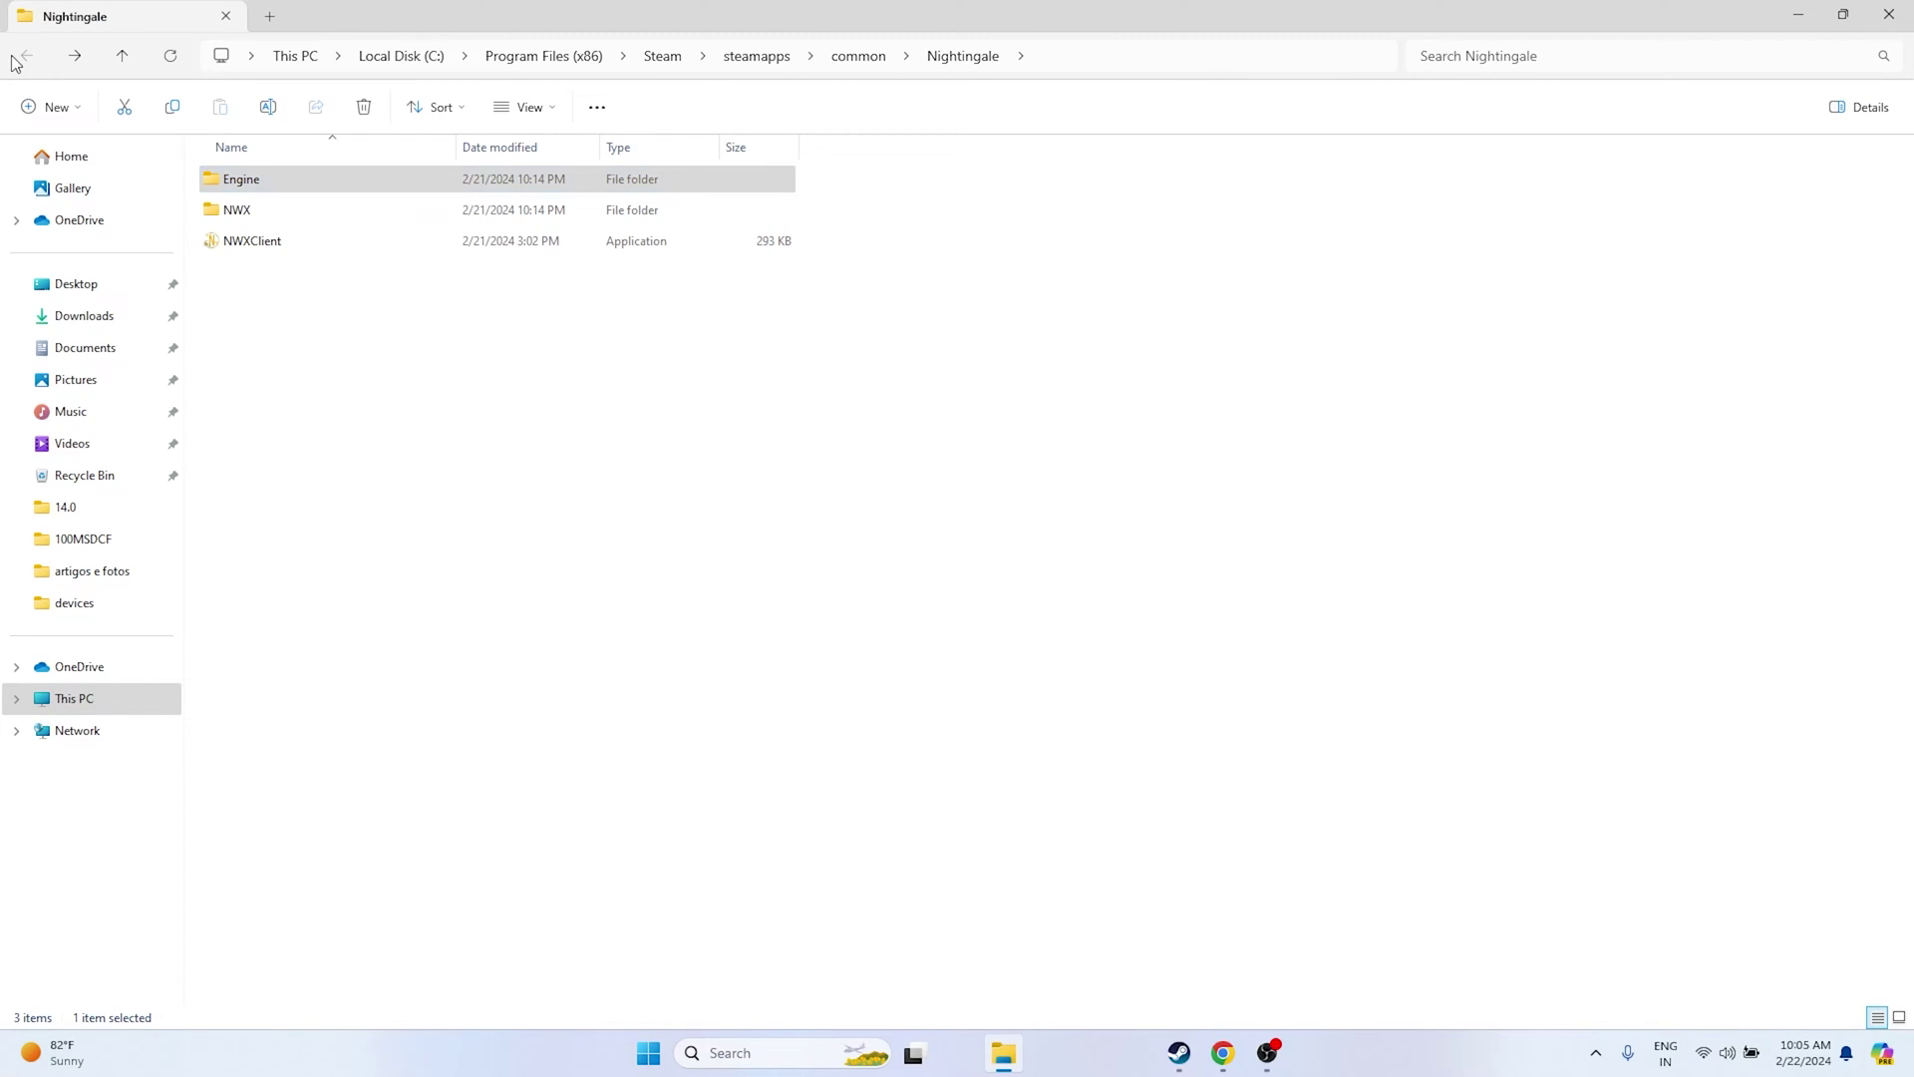
Set the NWXClient application to run in compatibility mode for Windows 7 and apply the change
{"action": "left_click", "coordinate": [555, 349]}
{"action": "left_click", "coordinate": [369, 251]}
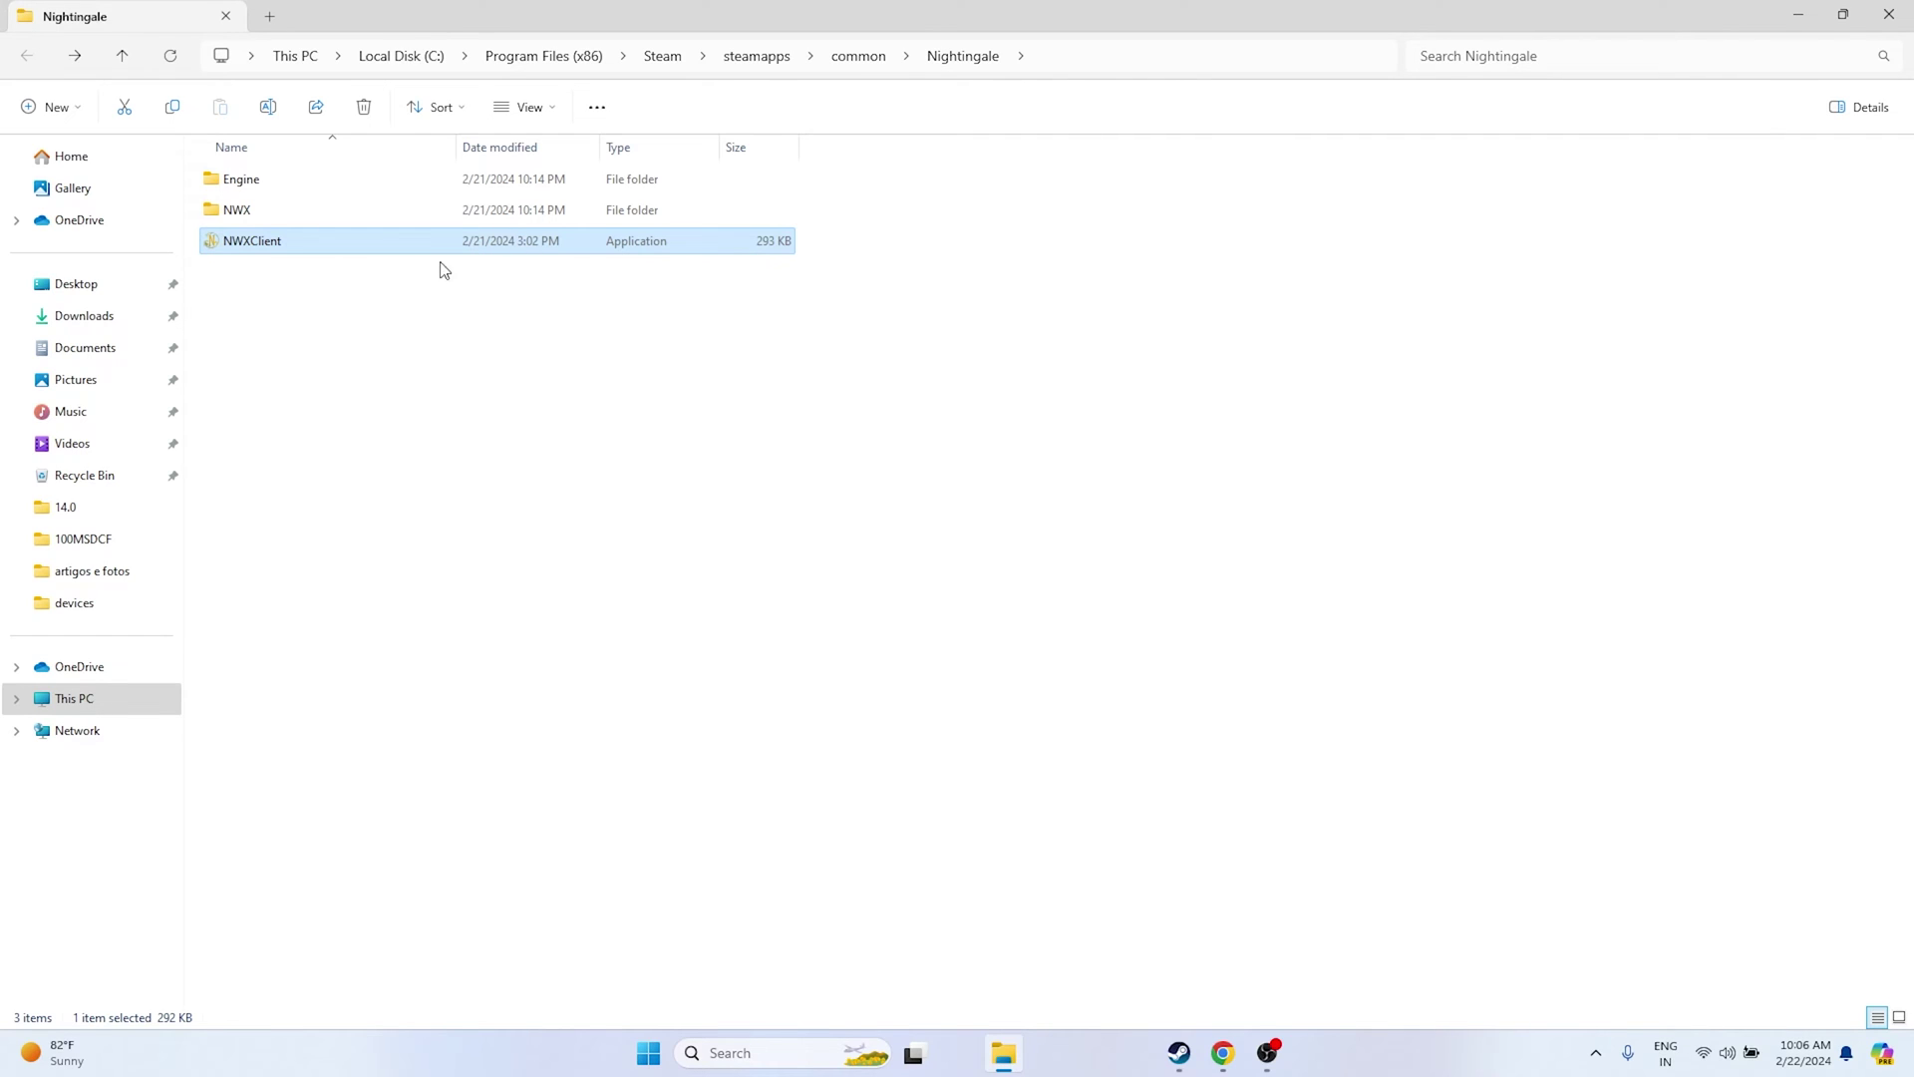
{"action": "right_click", "coordinate": [303, 256]}
{"action": "left_click", "coordinate": [401, 630]}
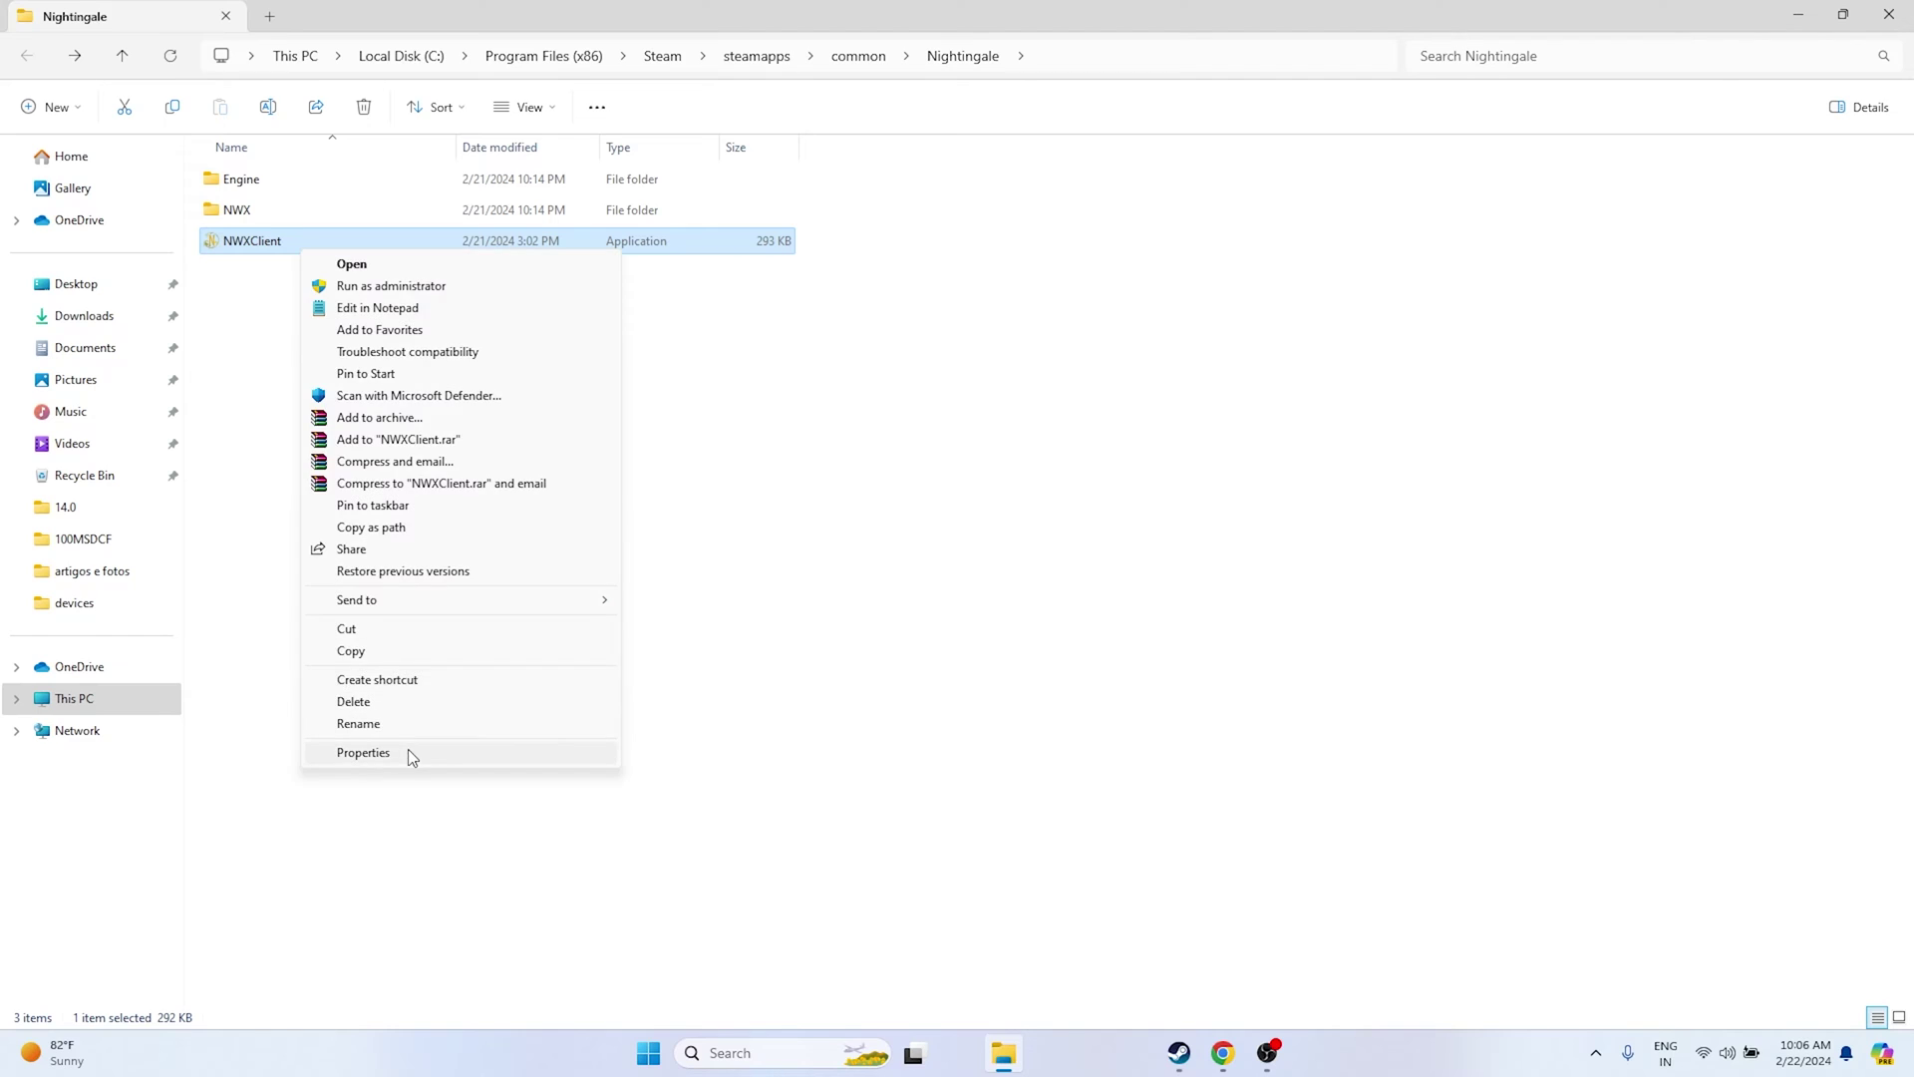
{"action": "left_click", "coordinate": [408, 749]}
{"action": "left_click", "coordinate": [470, 317]}
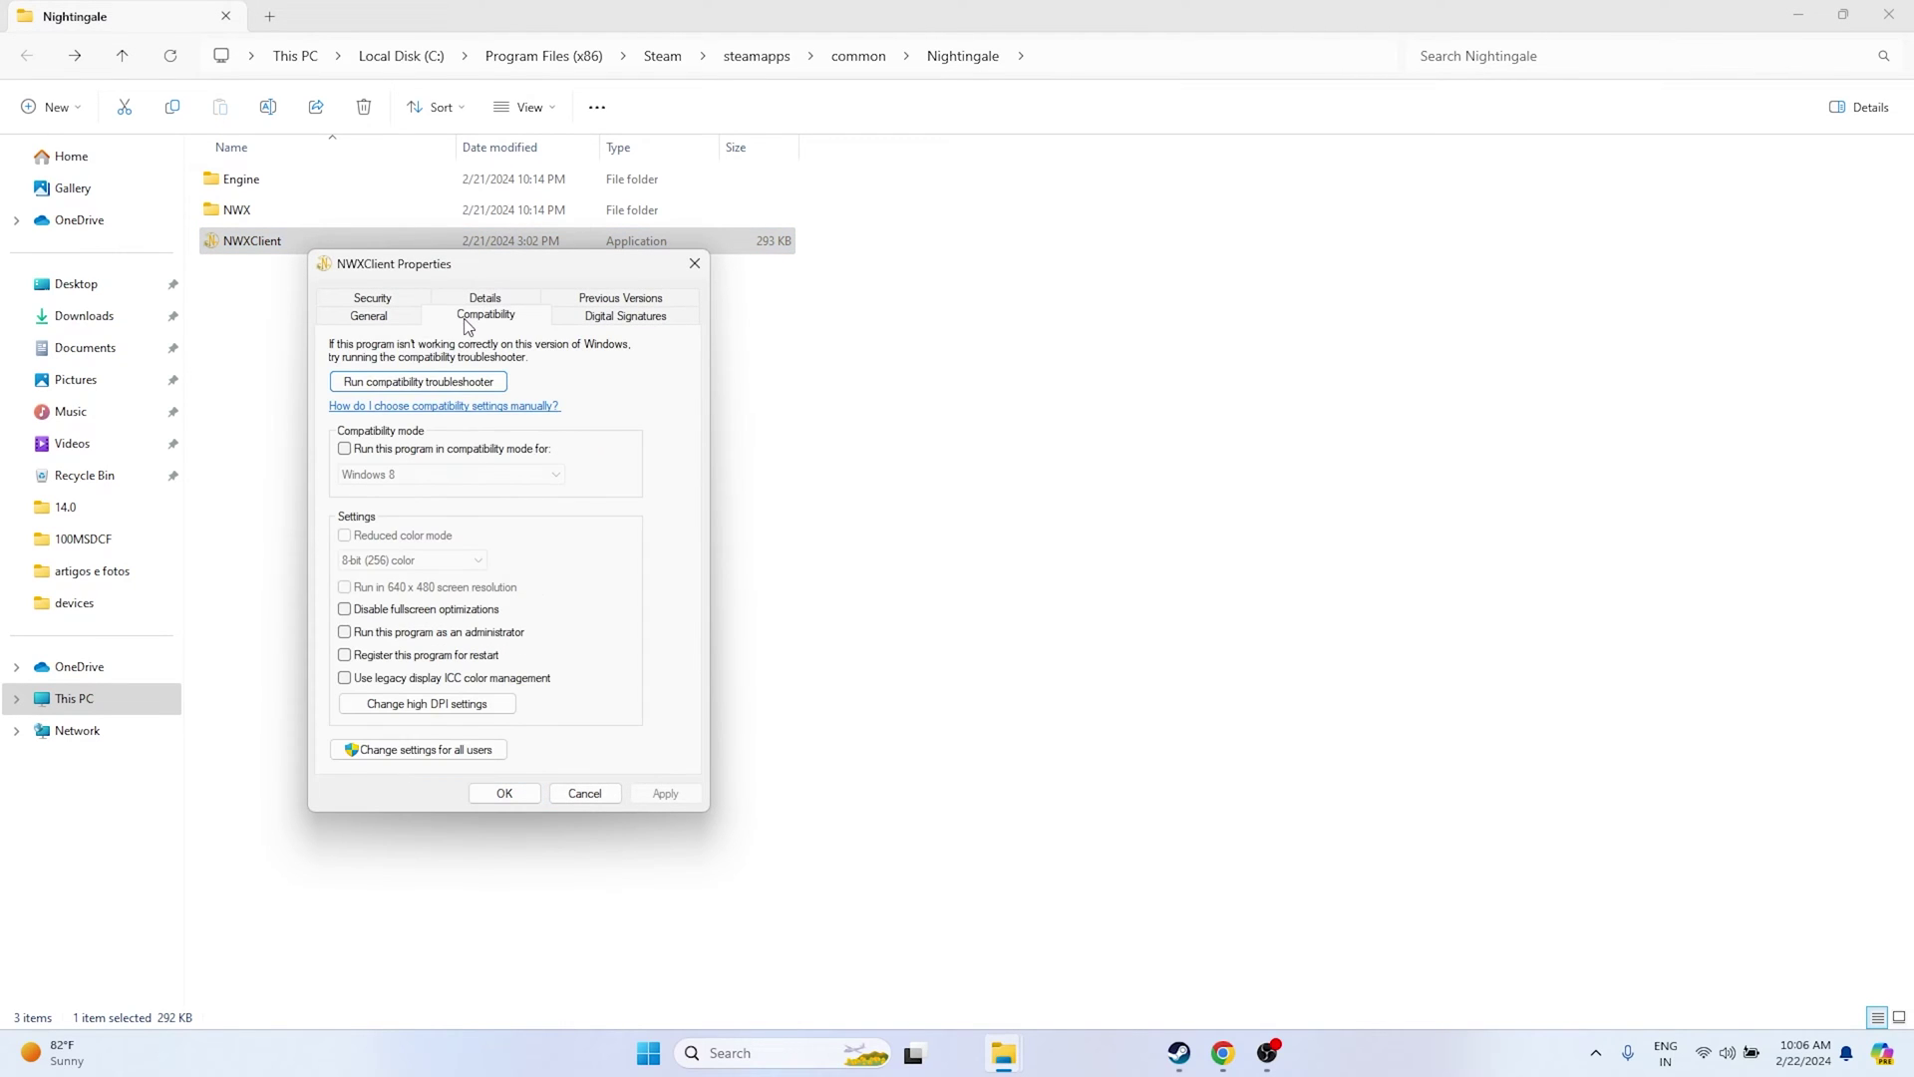
{"action": "left_click", "coordinate": [360, 452]}
{"action": "left_click", "coordinate": [429, 475]}
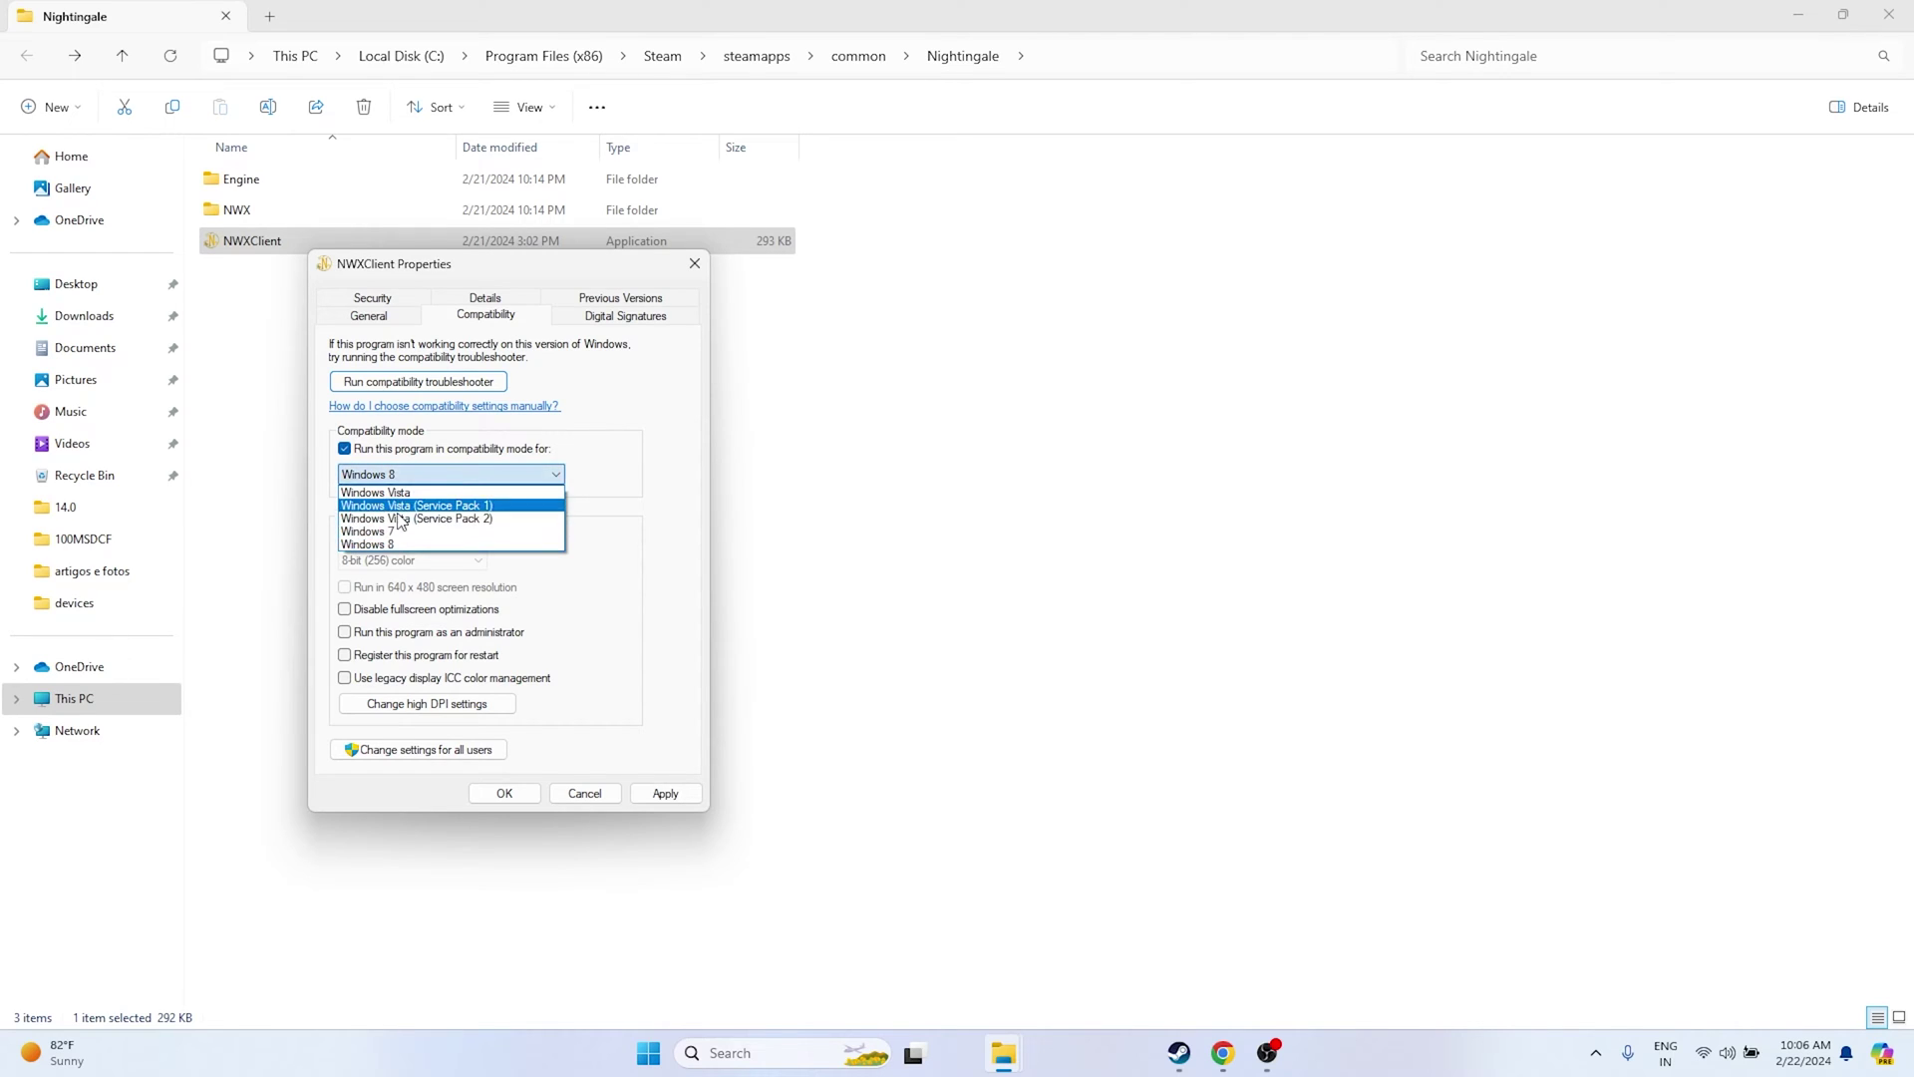
{"action": "left_click", "coordinate": [389, 532]}
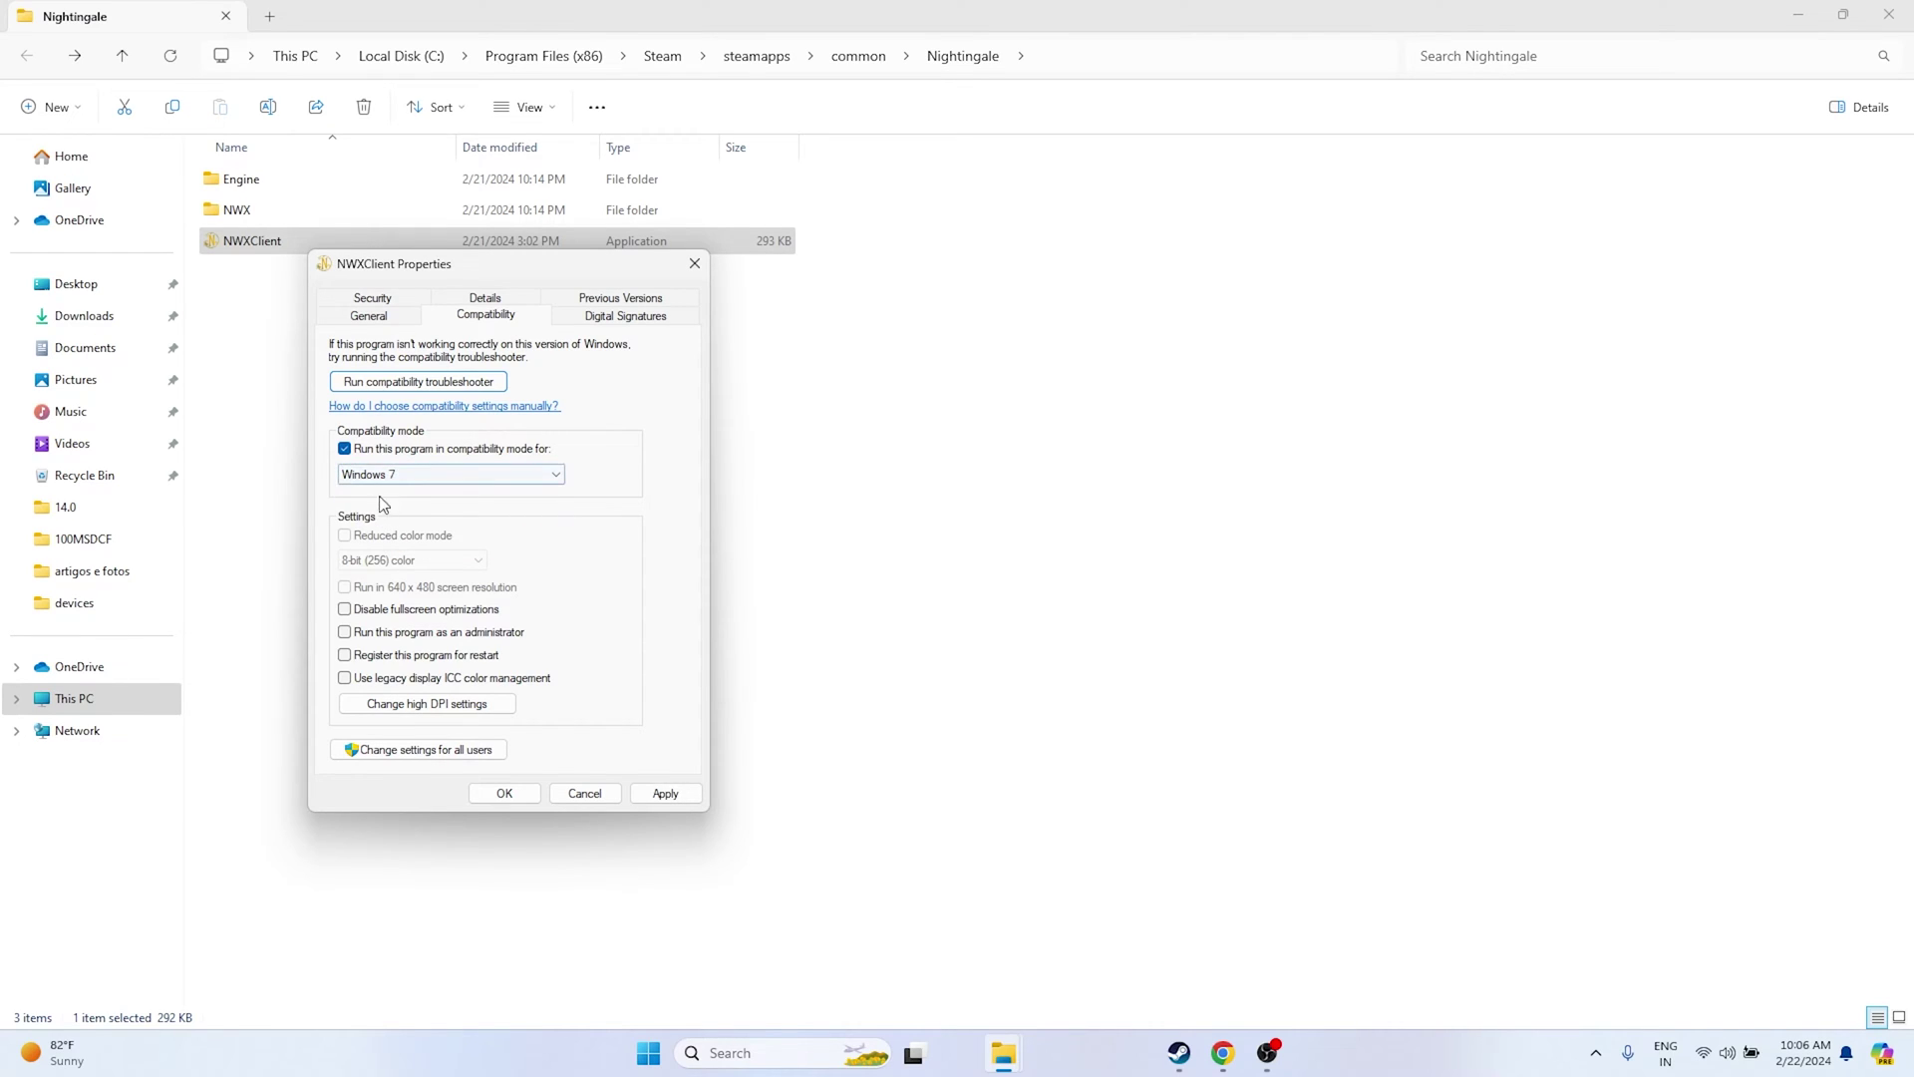
{"action": "left_click", "coordinate": [664, 792]}
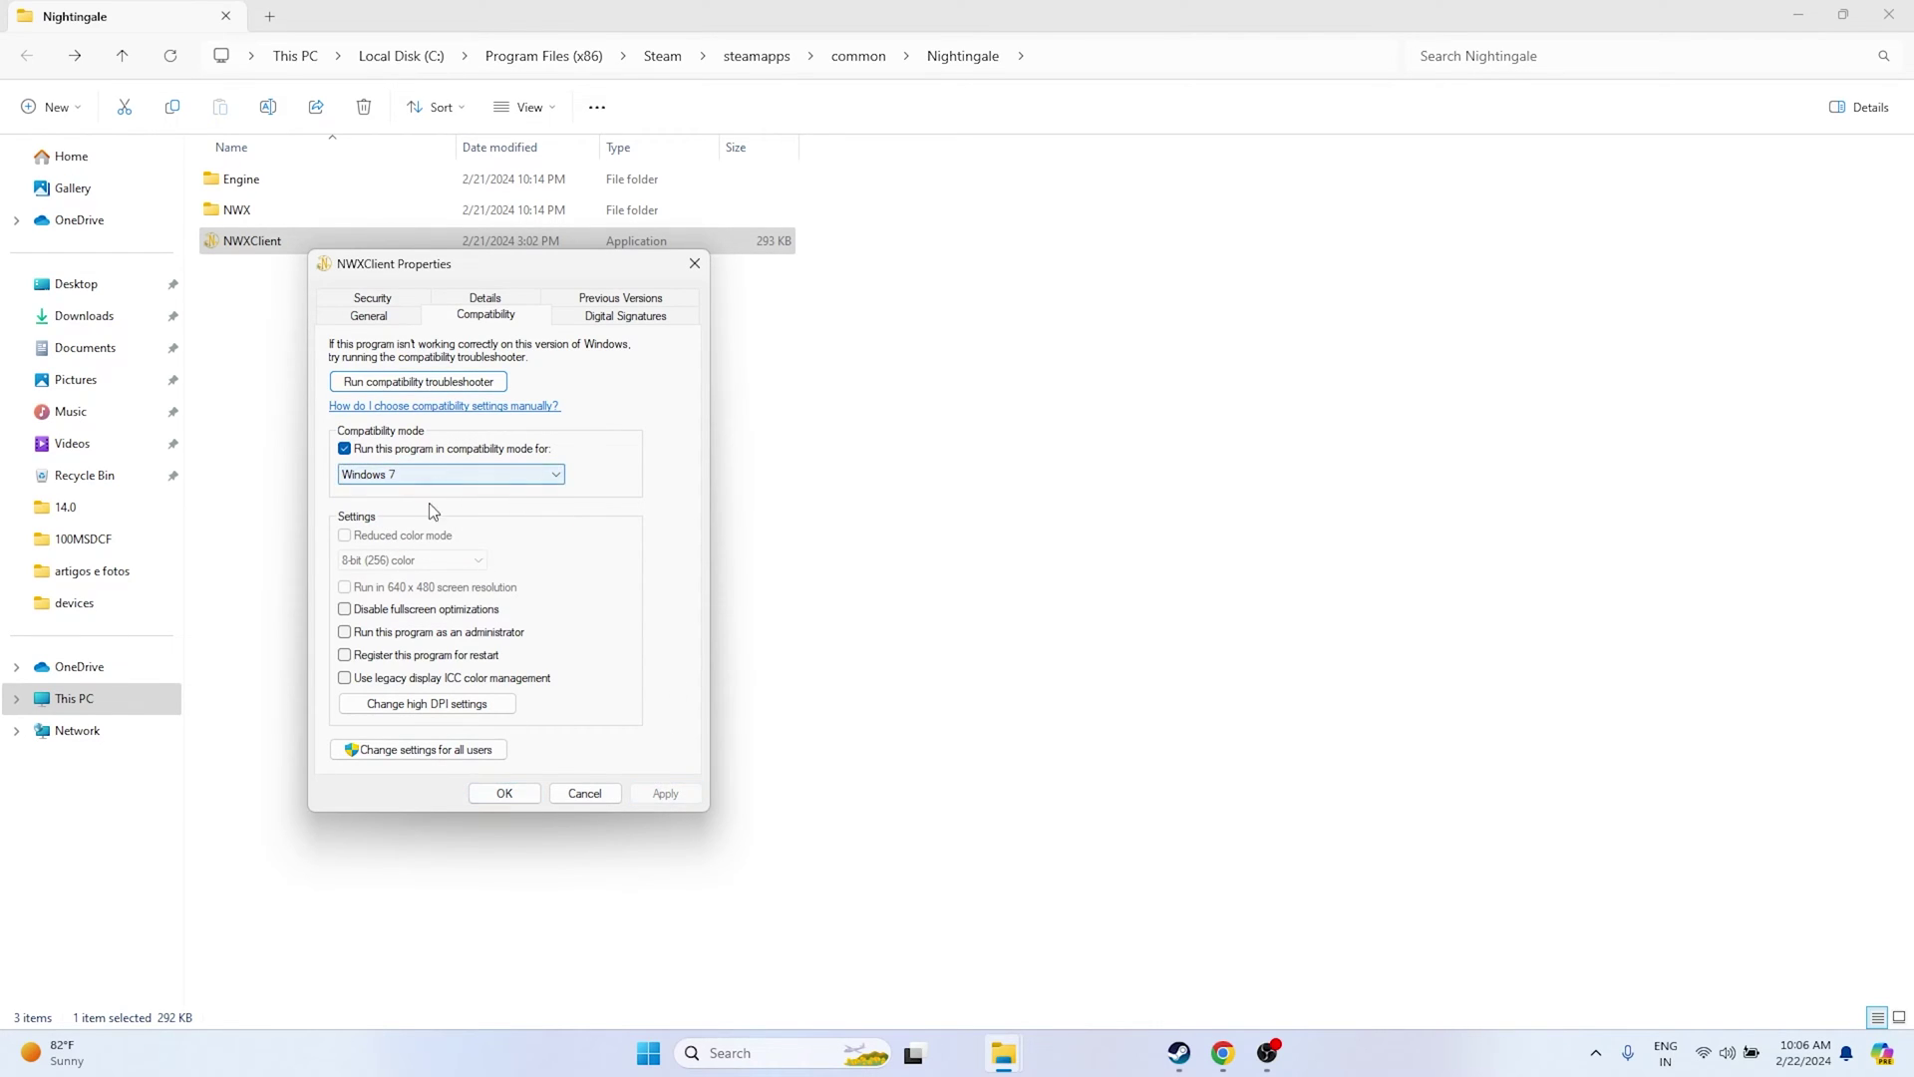
{"action": "left_click", "coordinate": [501, 803]}
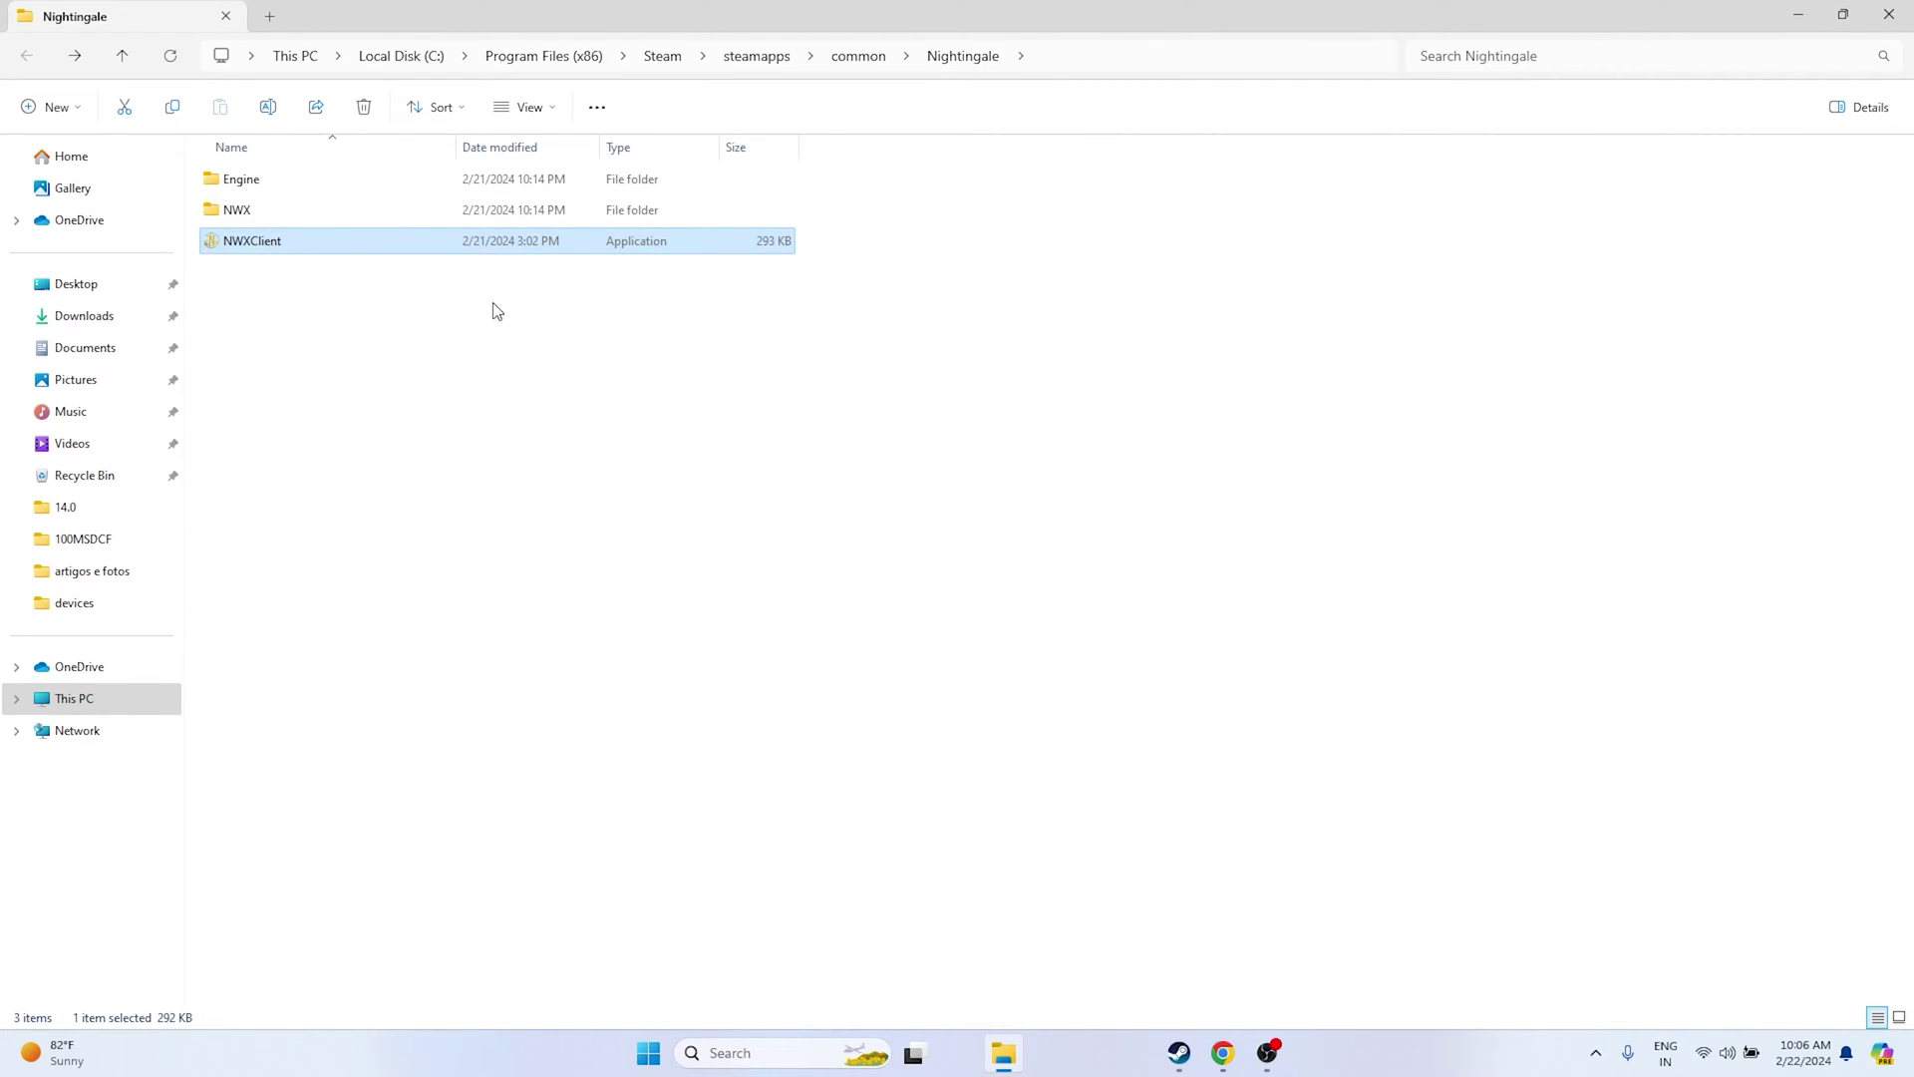
Enable running NWXClient as an administrator in its compatibility properties and apply the change
{"action": "right_click", "coordinate": [359, 247]}
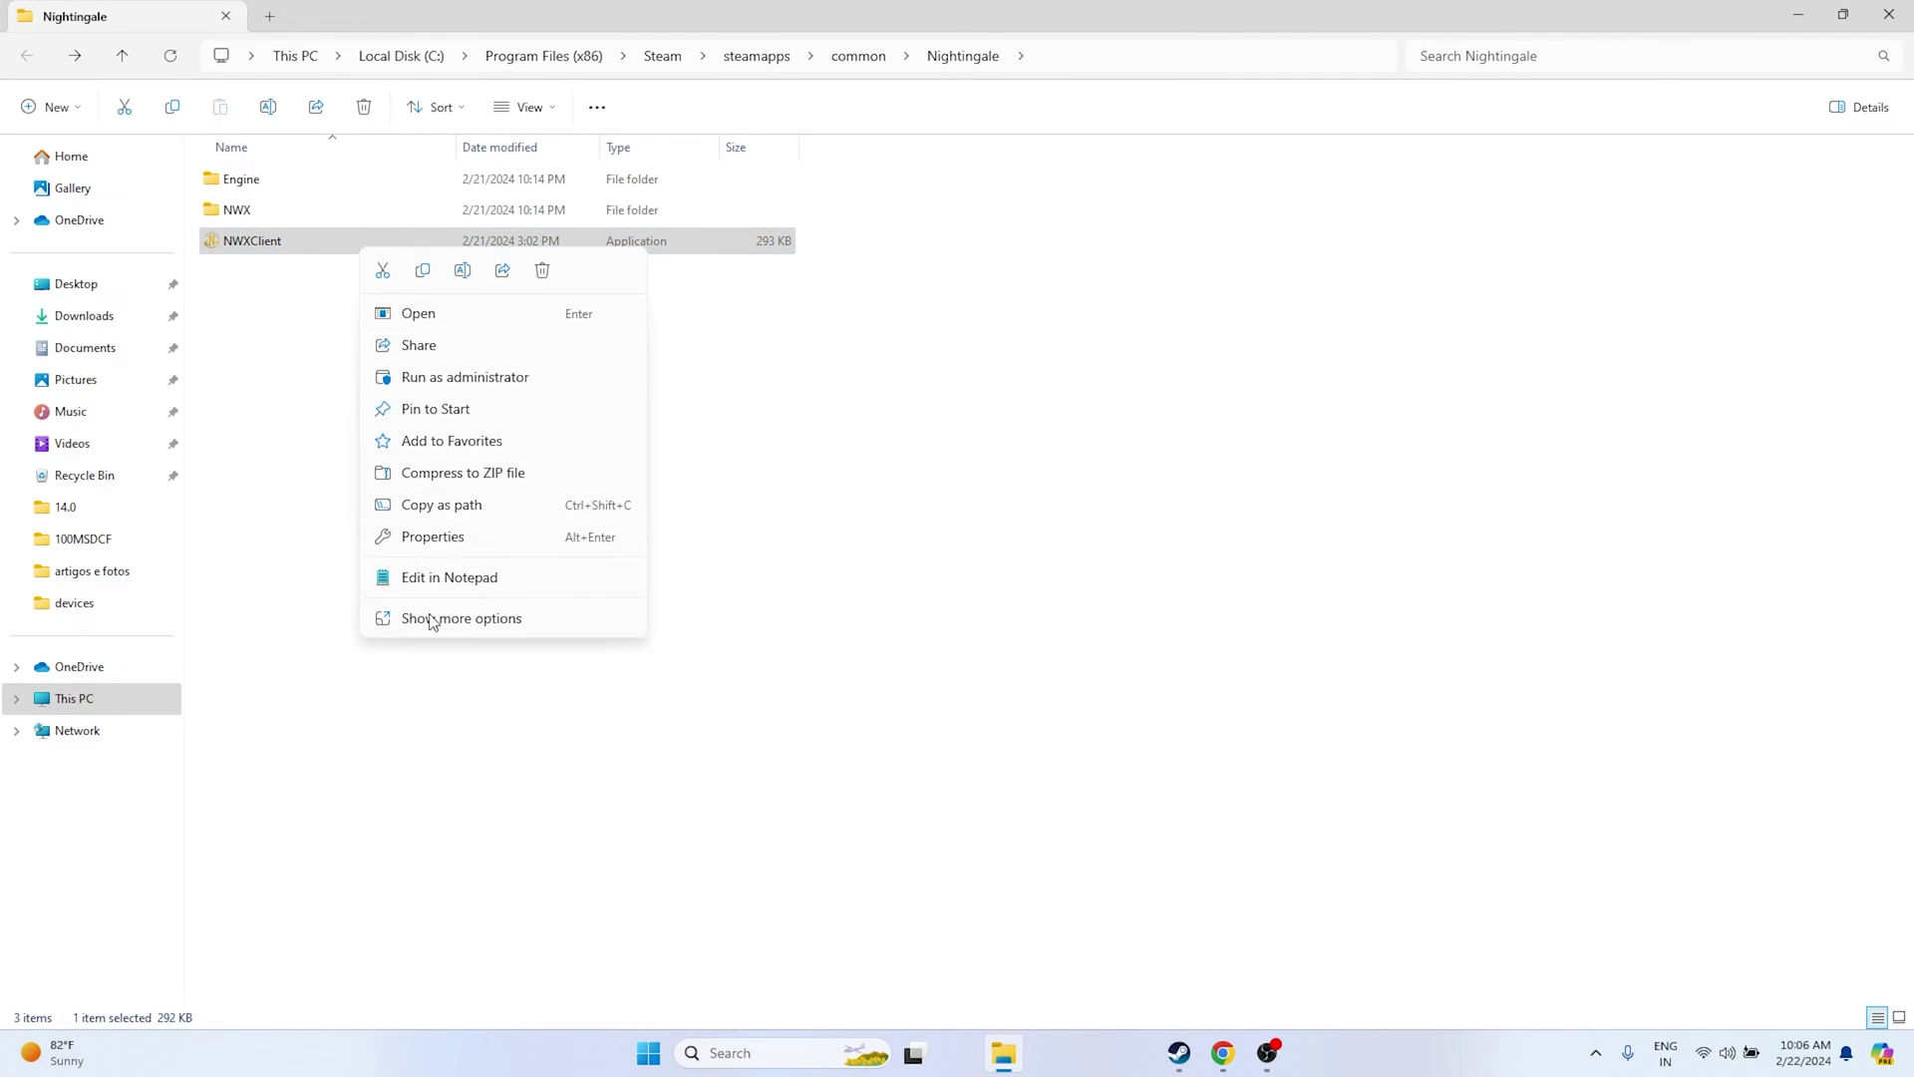
{"action": "left_click", "coordinate": [431, 618]}
{"action": "left_click", "coordinate": [430, 756]}
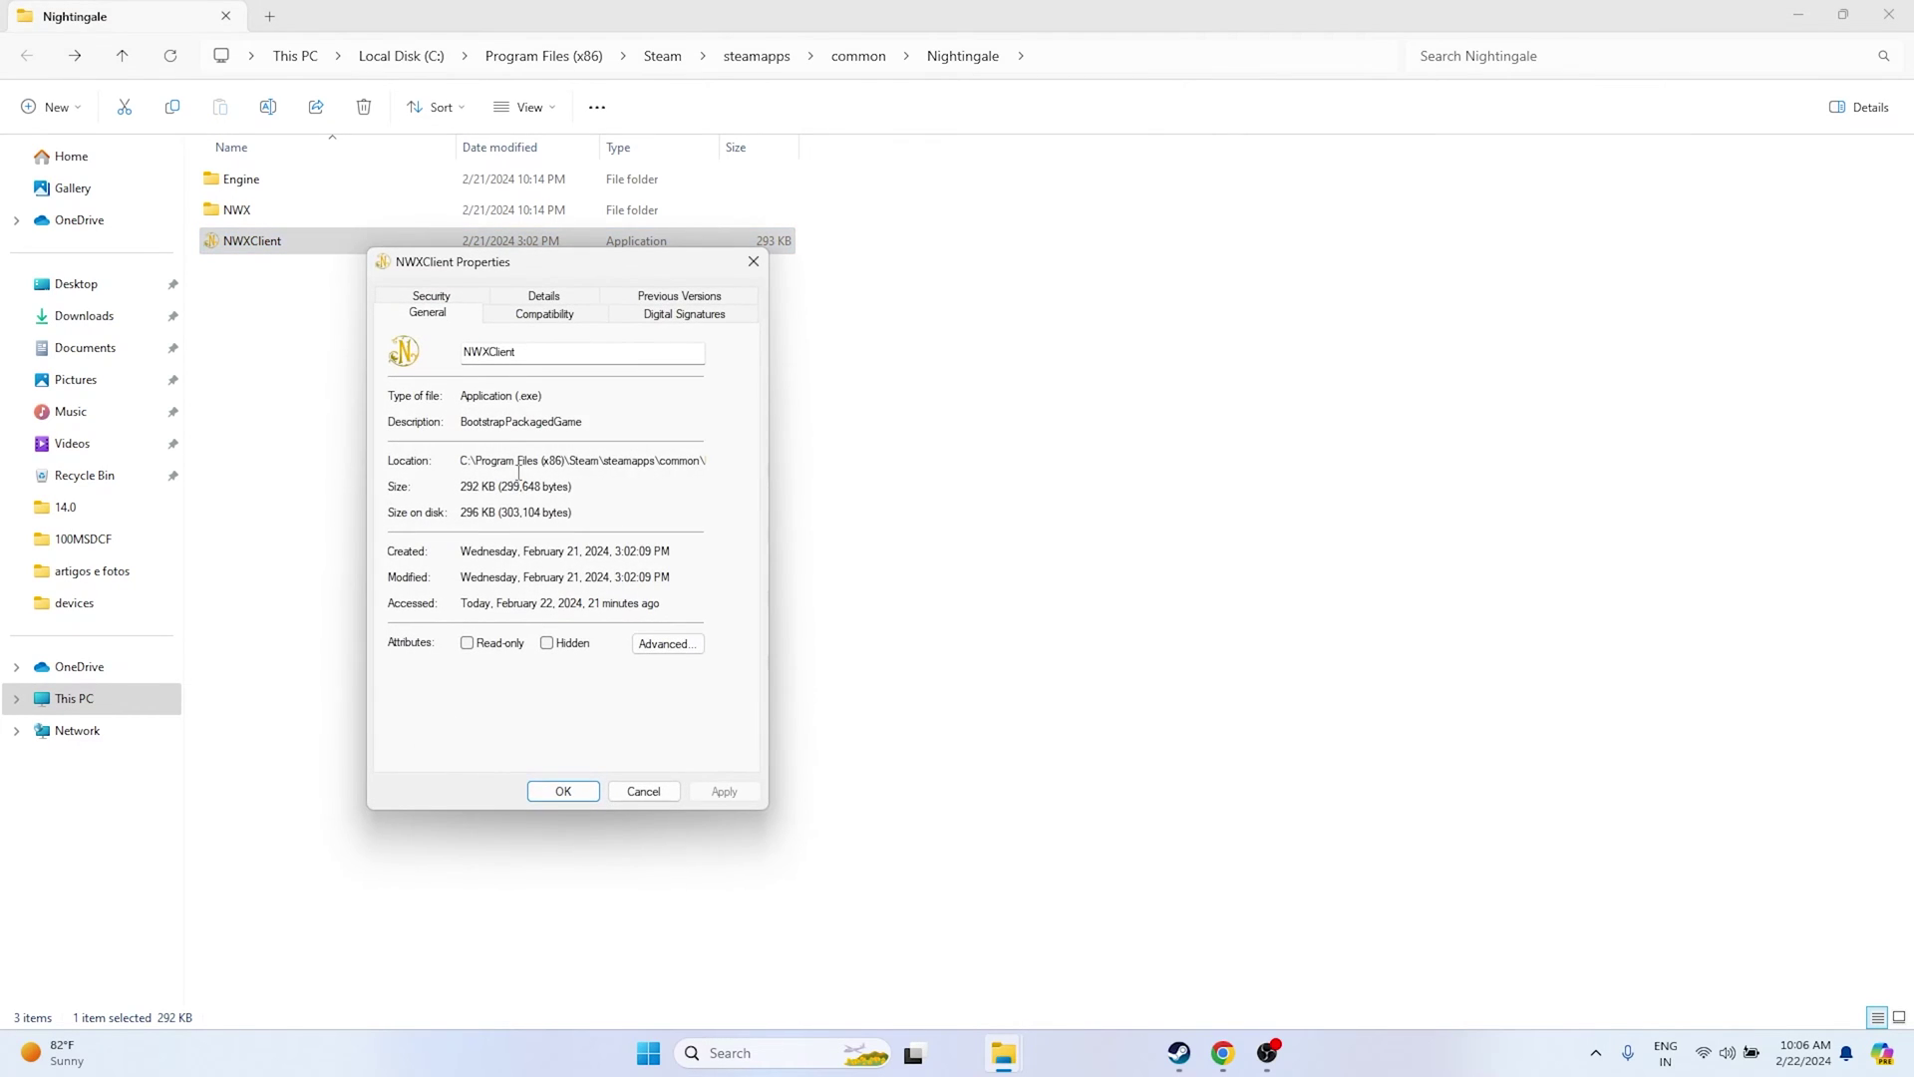
{"action": "left_click", "coordinate": [529, 317]}
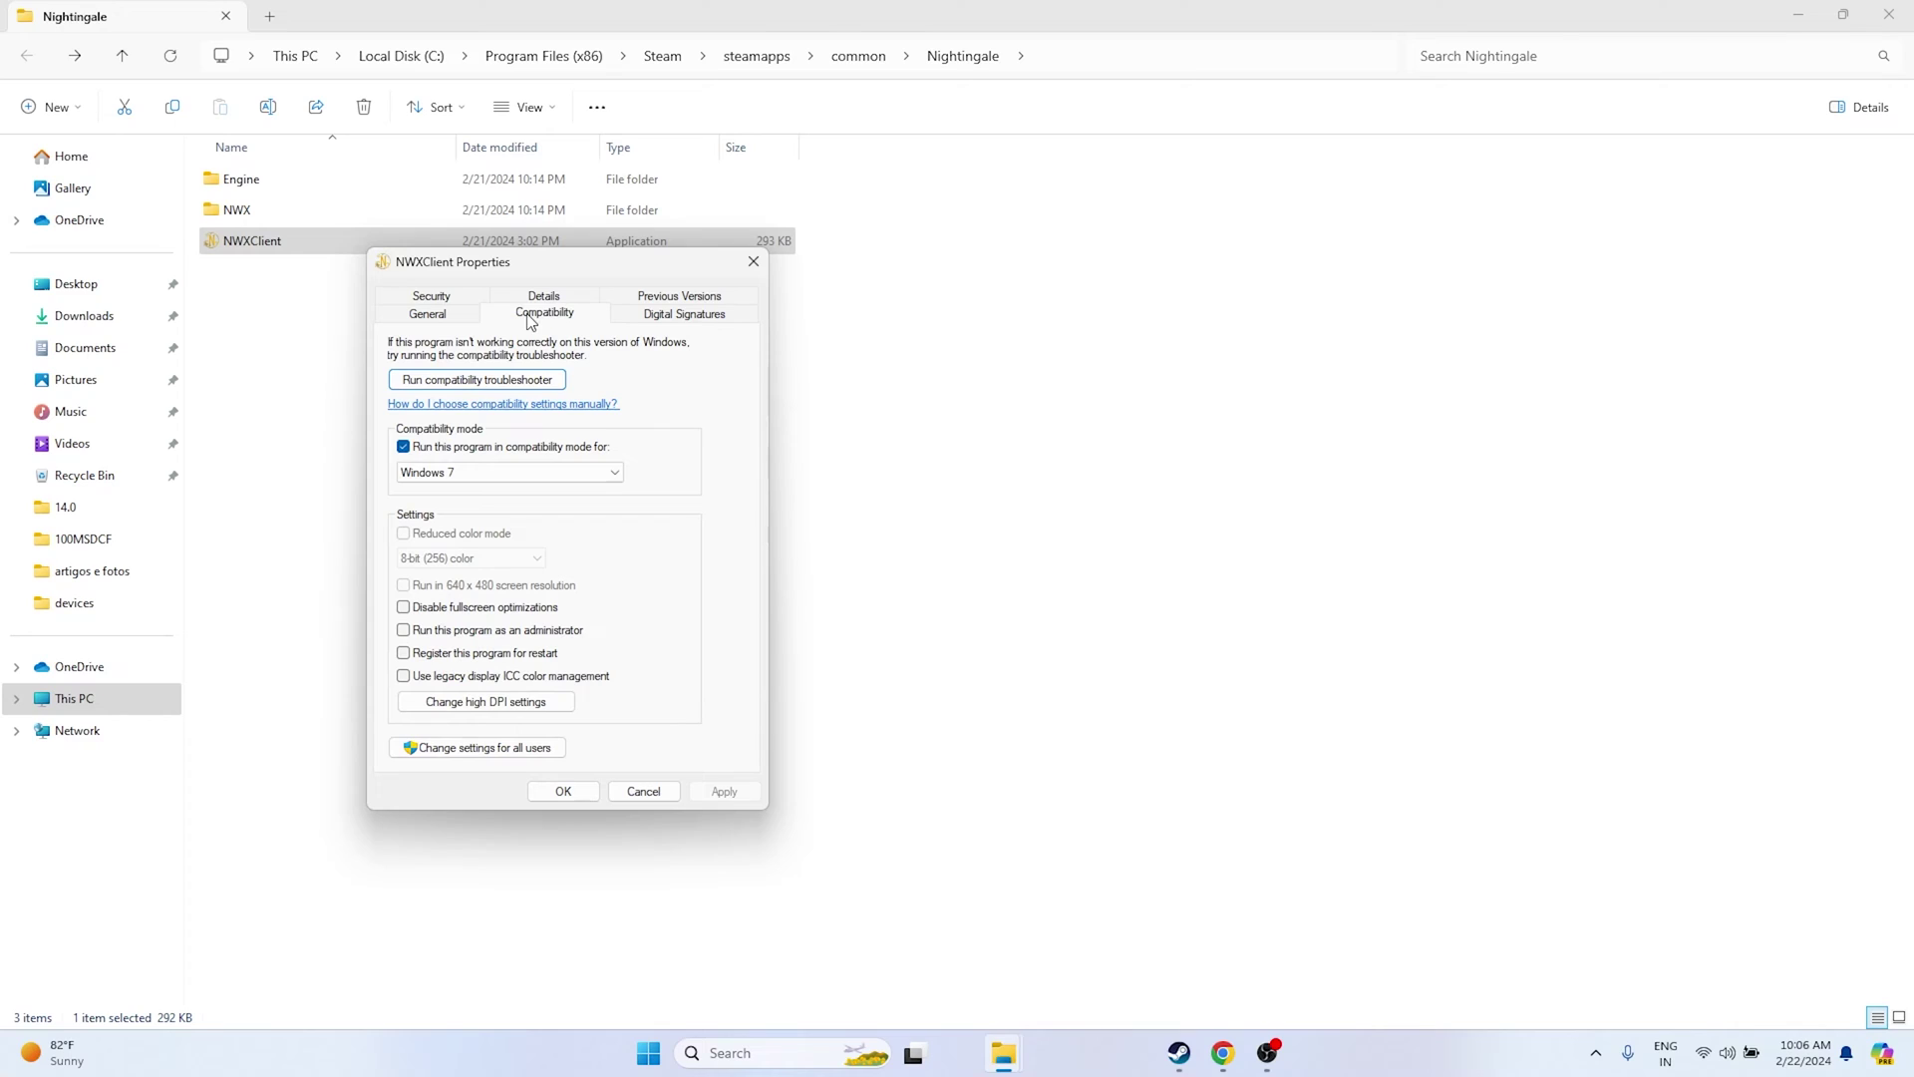
{"action": "left_click", "coordinate": [410, 631]}
{"action": "left_click", "coordinate": [724, 791]}
{"action": "left_click", "coordinate": [561, 789]}
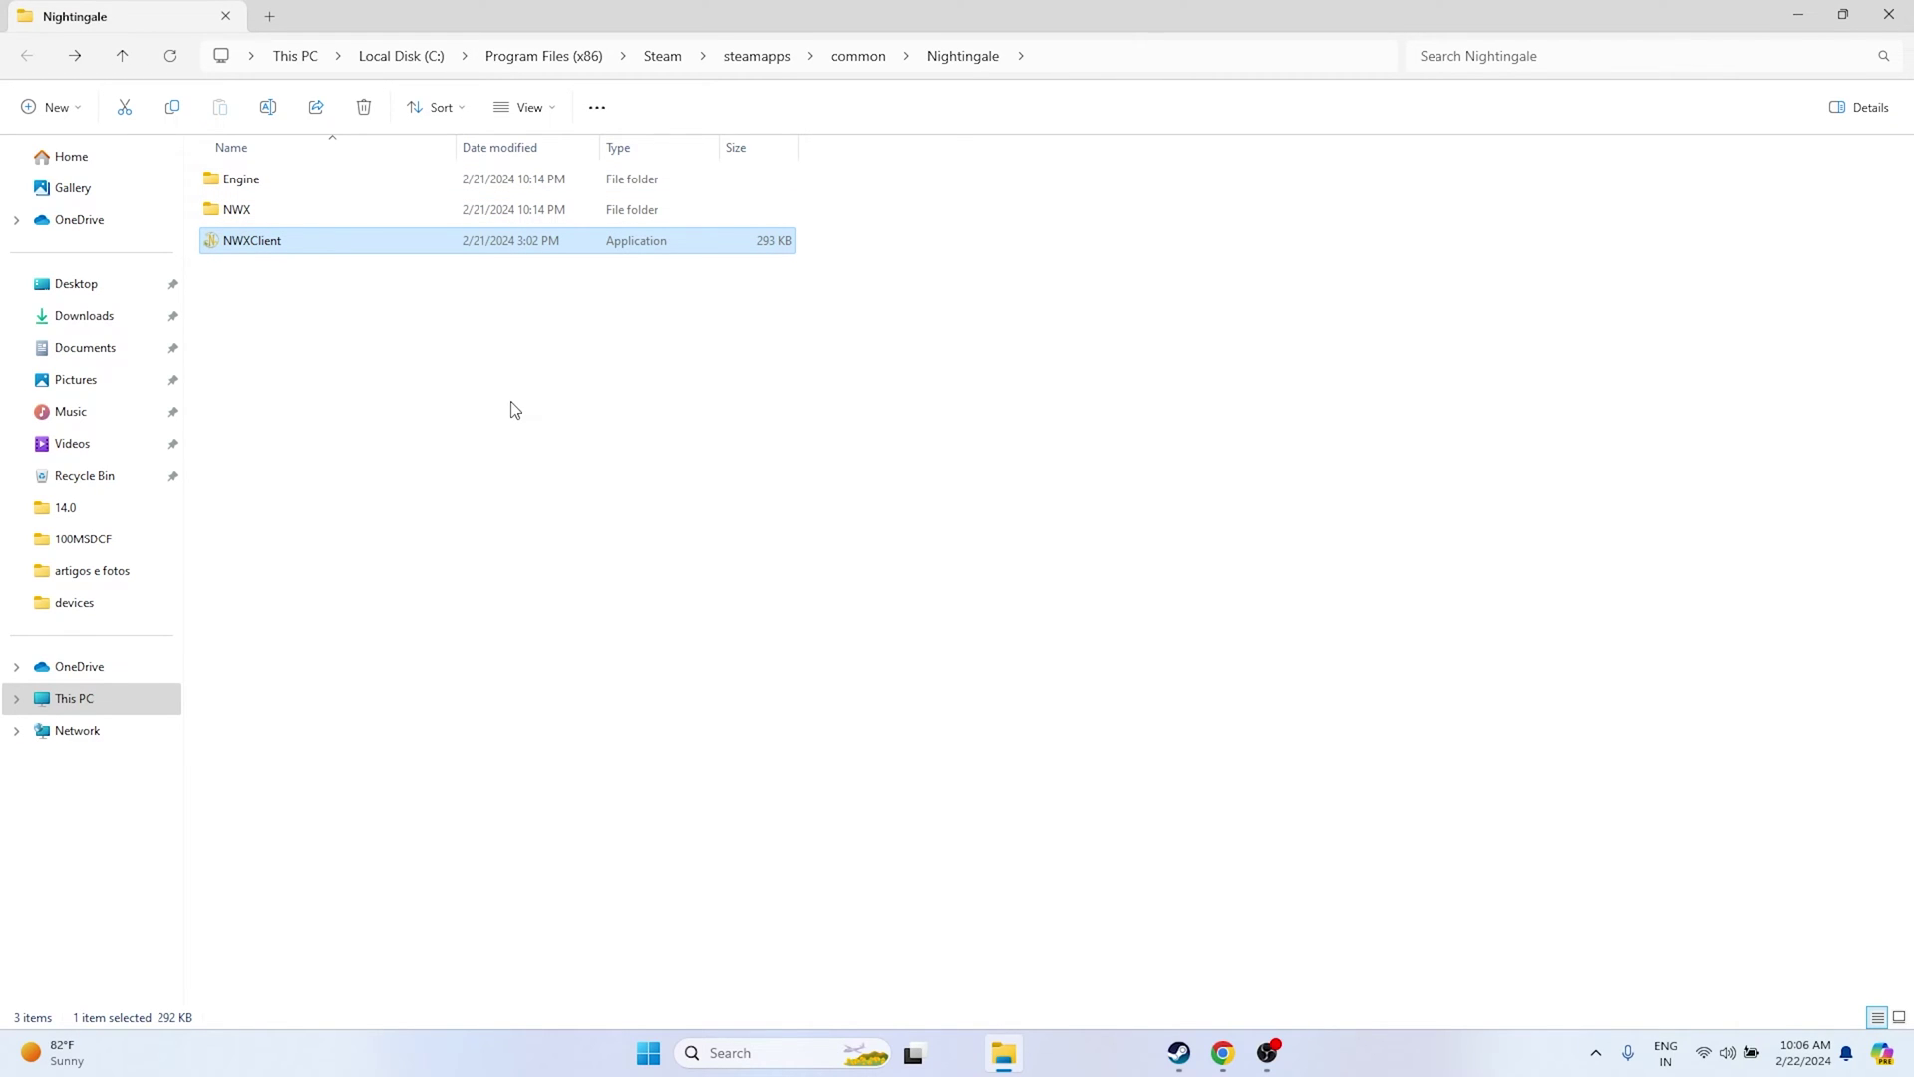
Close the Nightingale folder and the game's properties, and return to the desktop with Steam minimized
{"action": "left_click", "coordinate": [1889, 14]}
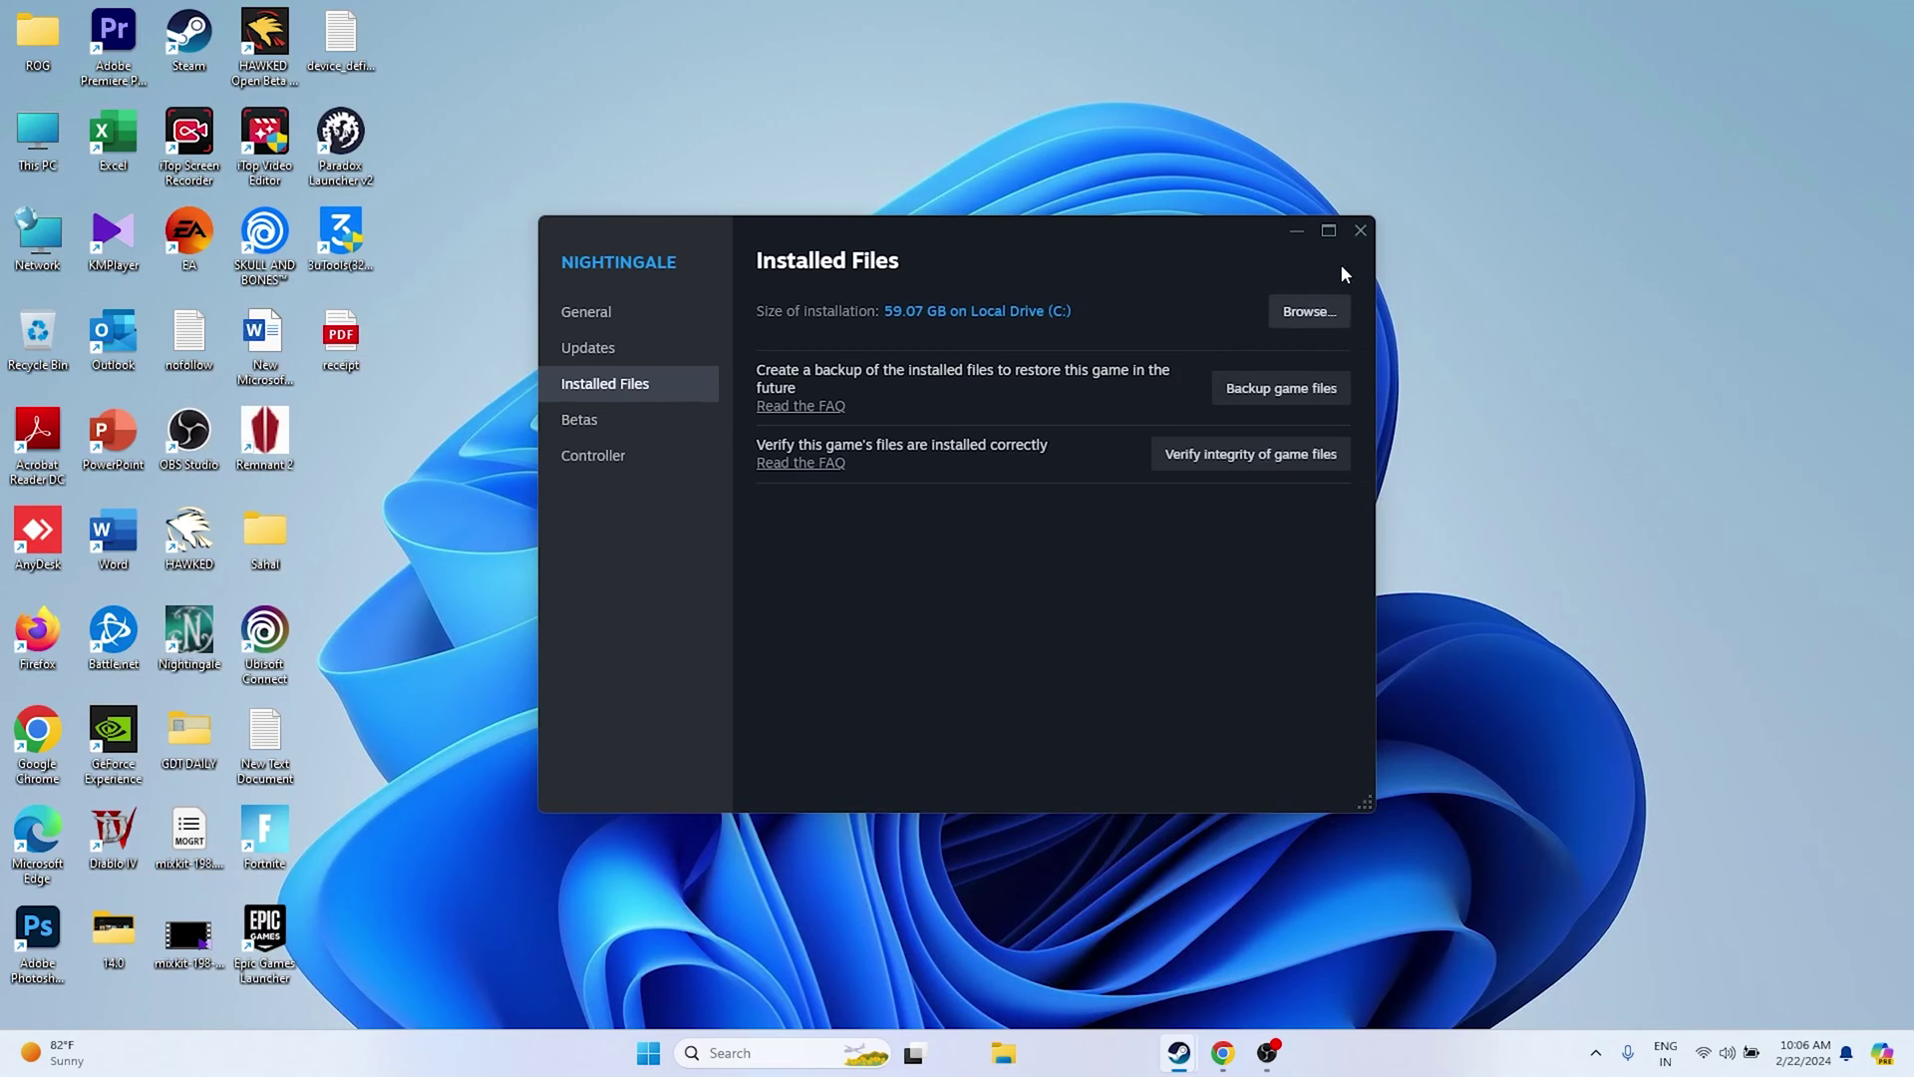
{"action": "left_click", "coordinate": [1359, 231]}
{"action": "left_click", "coordinate": [1179, 1053]}
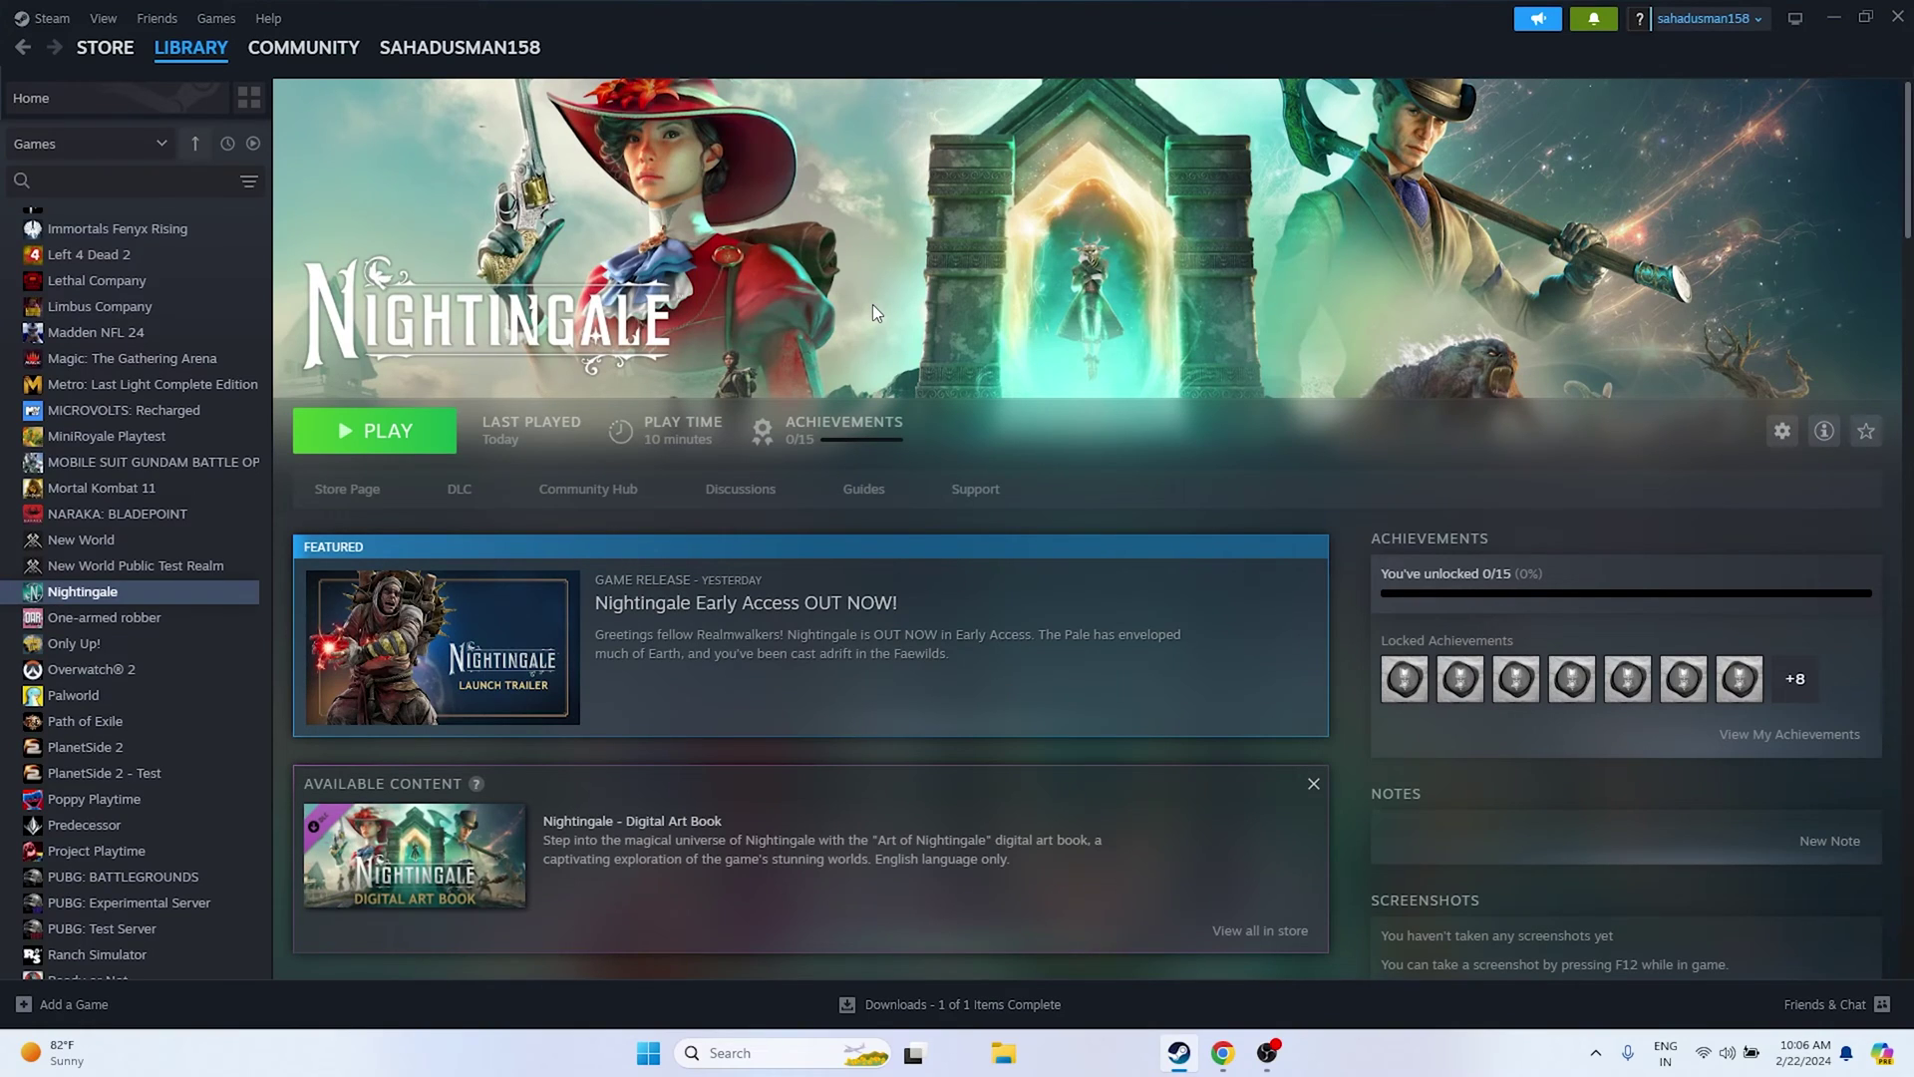
{"action": "left_click", "coordinate": [1833, 17]}
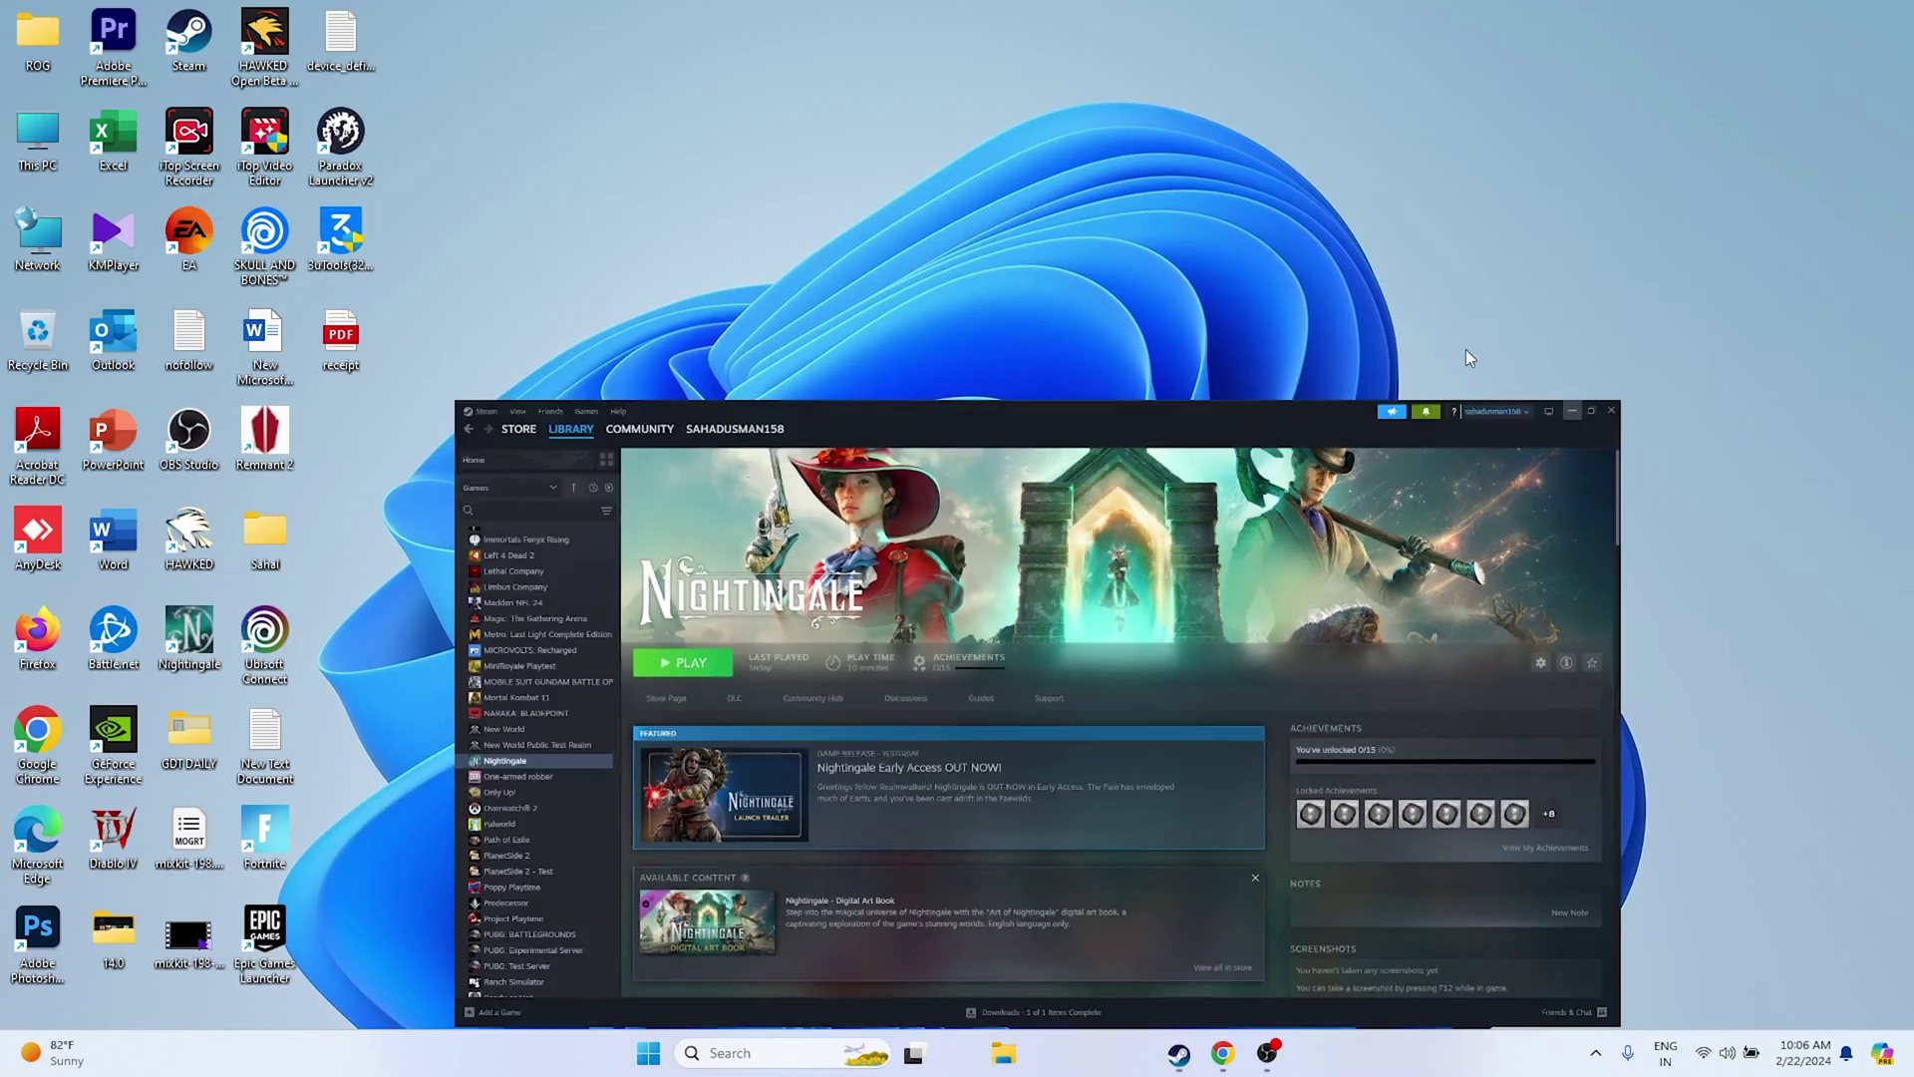
Check the automatic time zone and time options on the Date & time page of Windows Settings
{"action": "left_click", "coordinate": [737, 1054]}
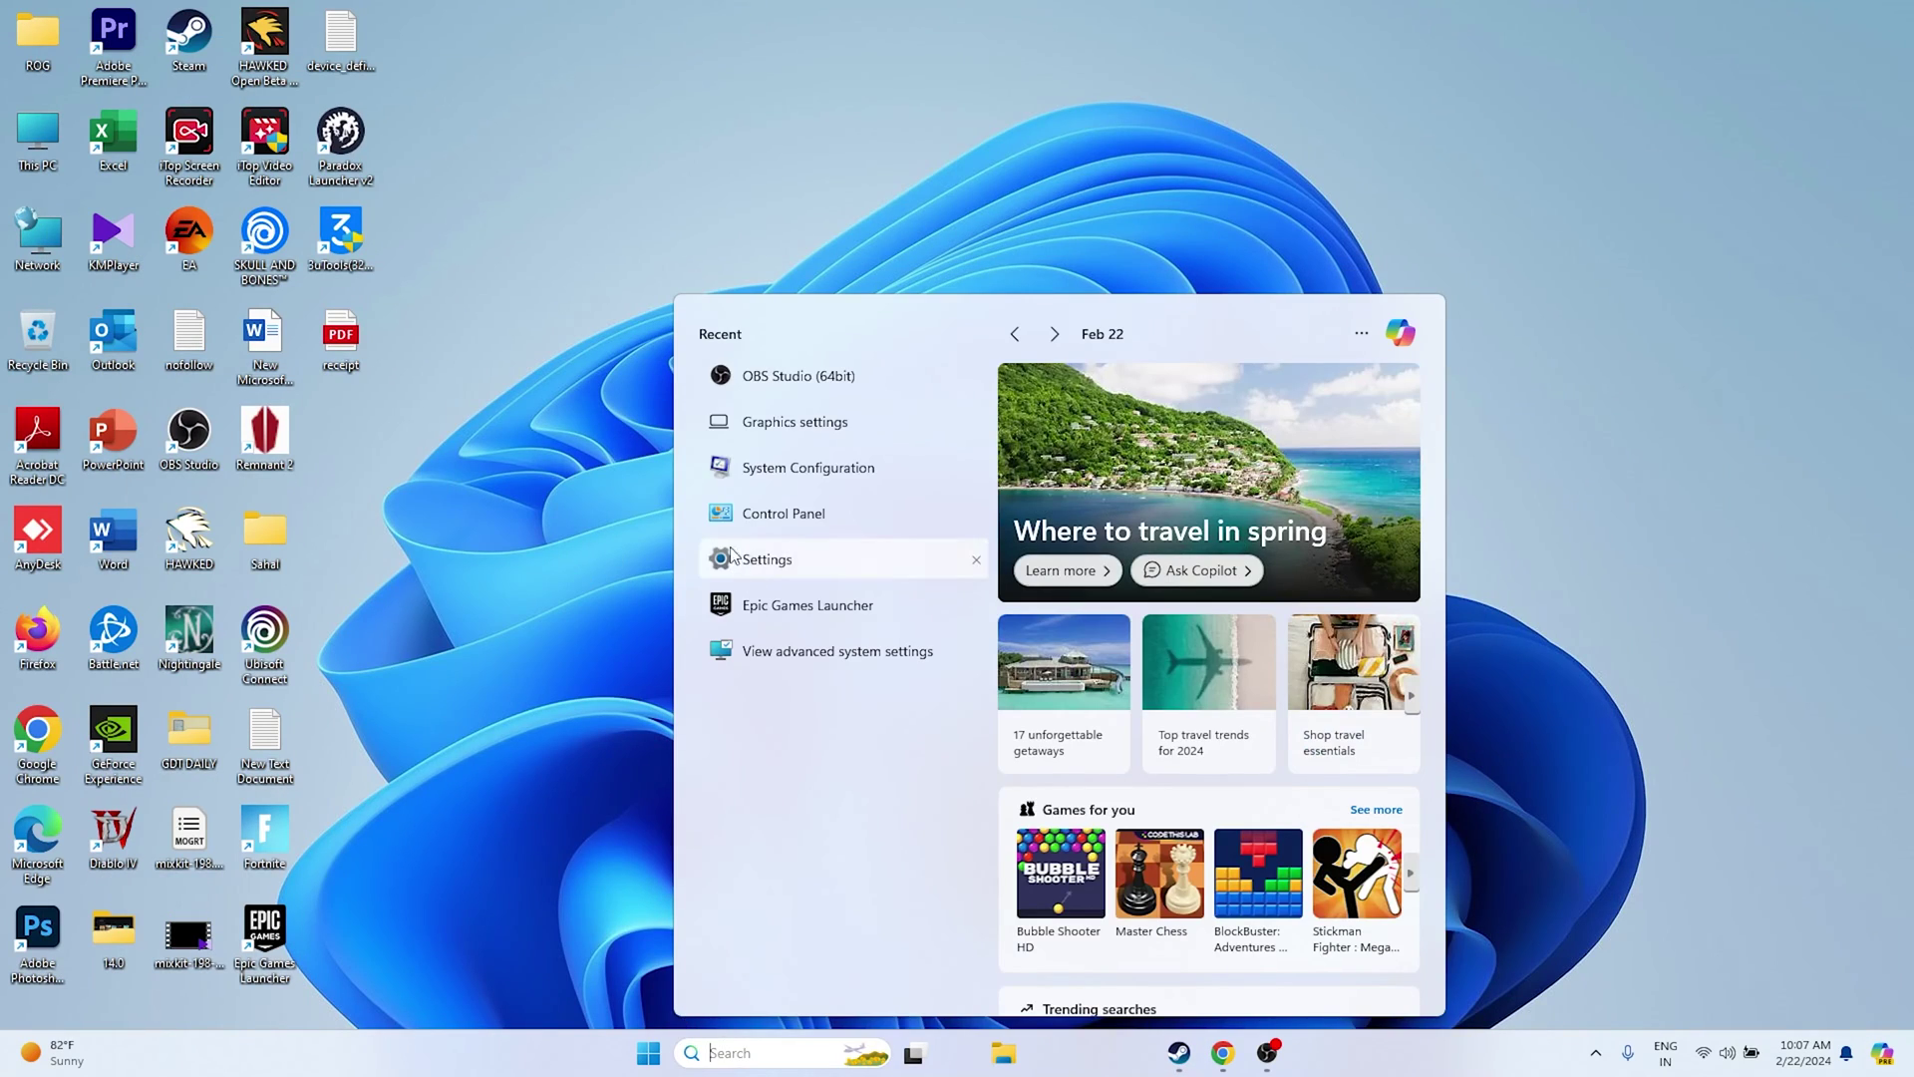
{"action": "left_click", "coordinate": [768, 555]}
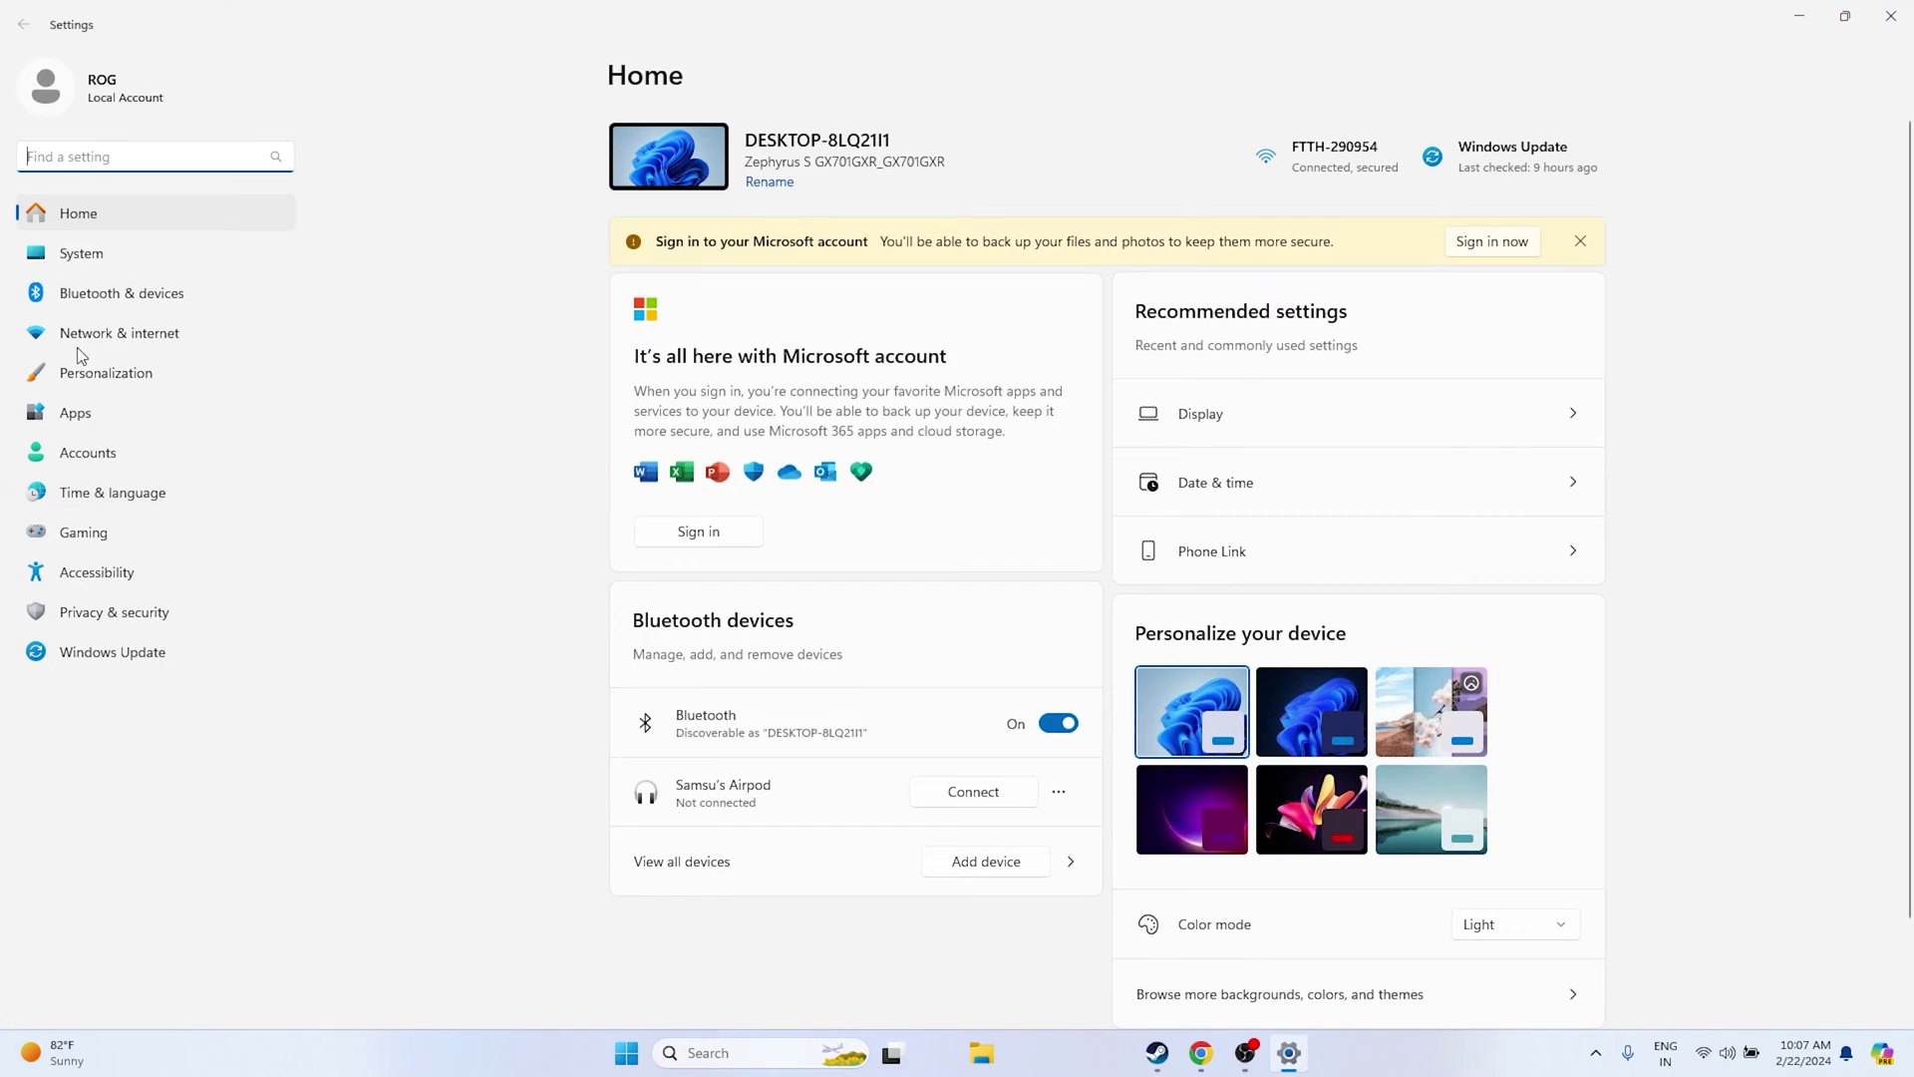
{"action": "left_click", "coordinate": [113, 492]}
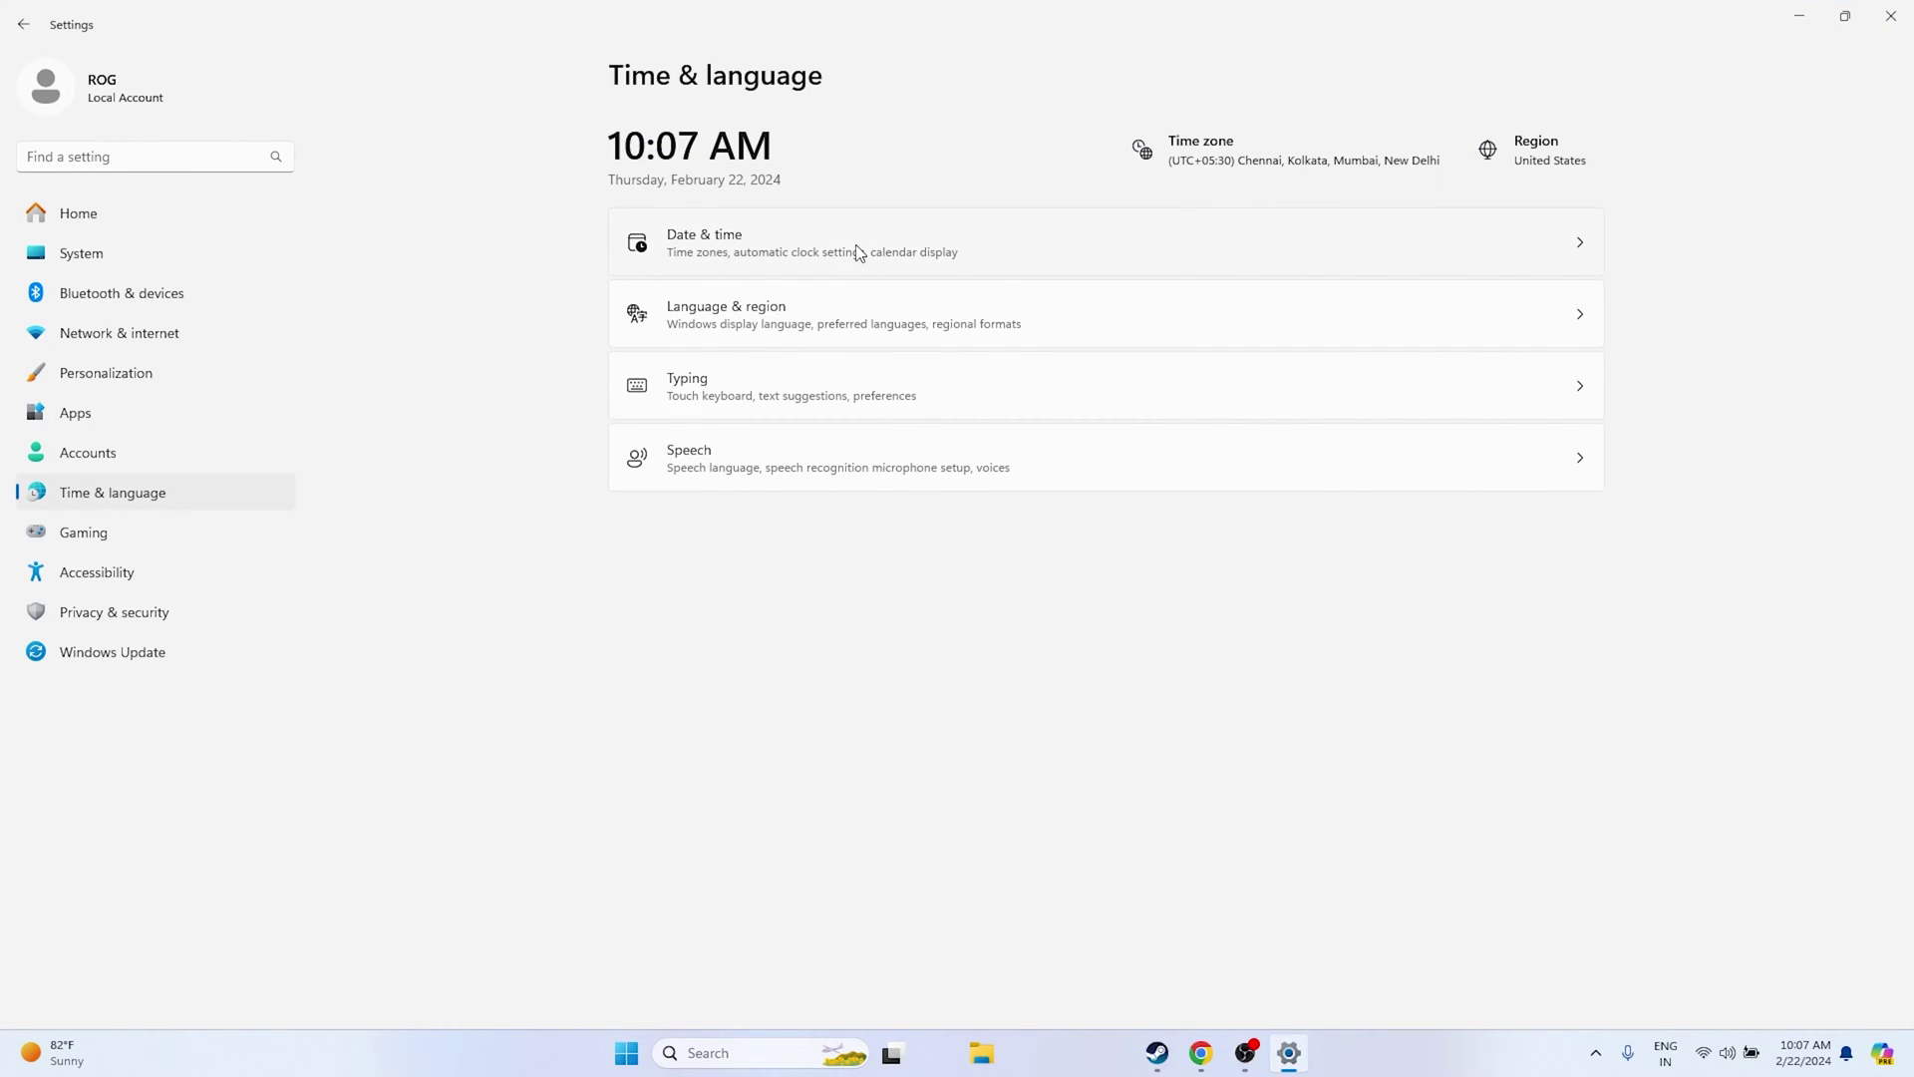
{"action": "left_click", "coordinate": [834, 248]}
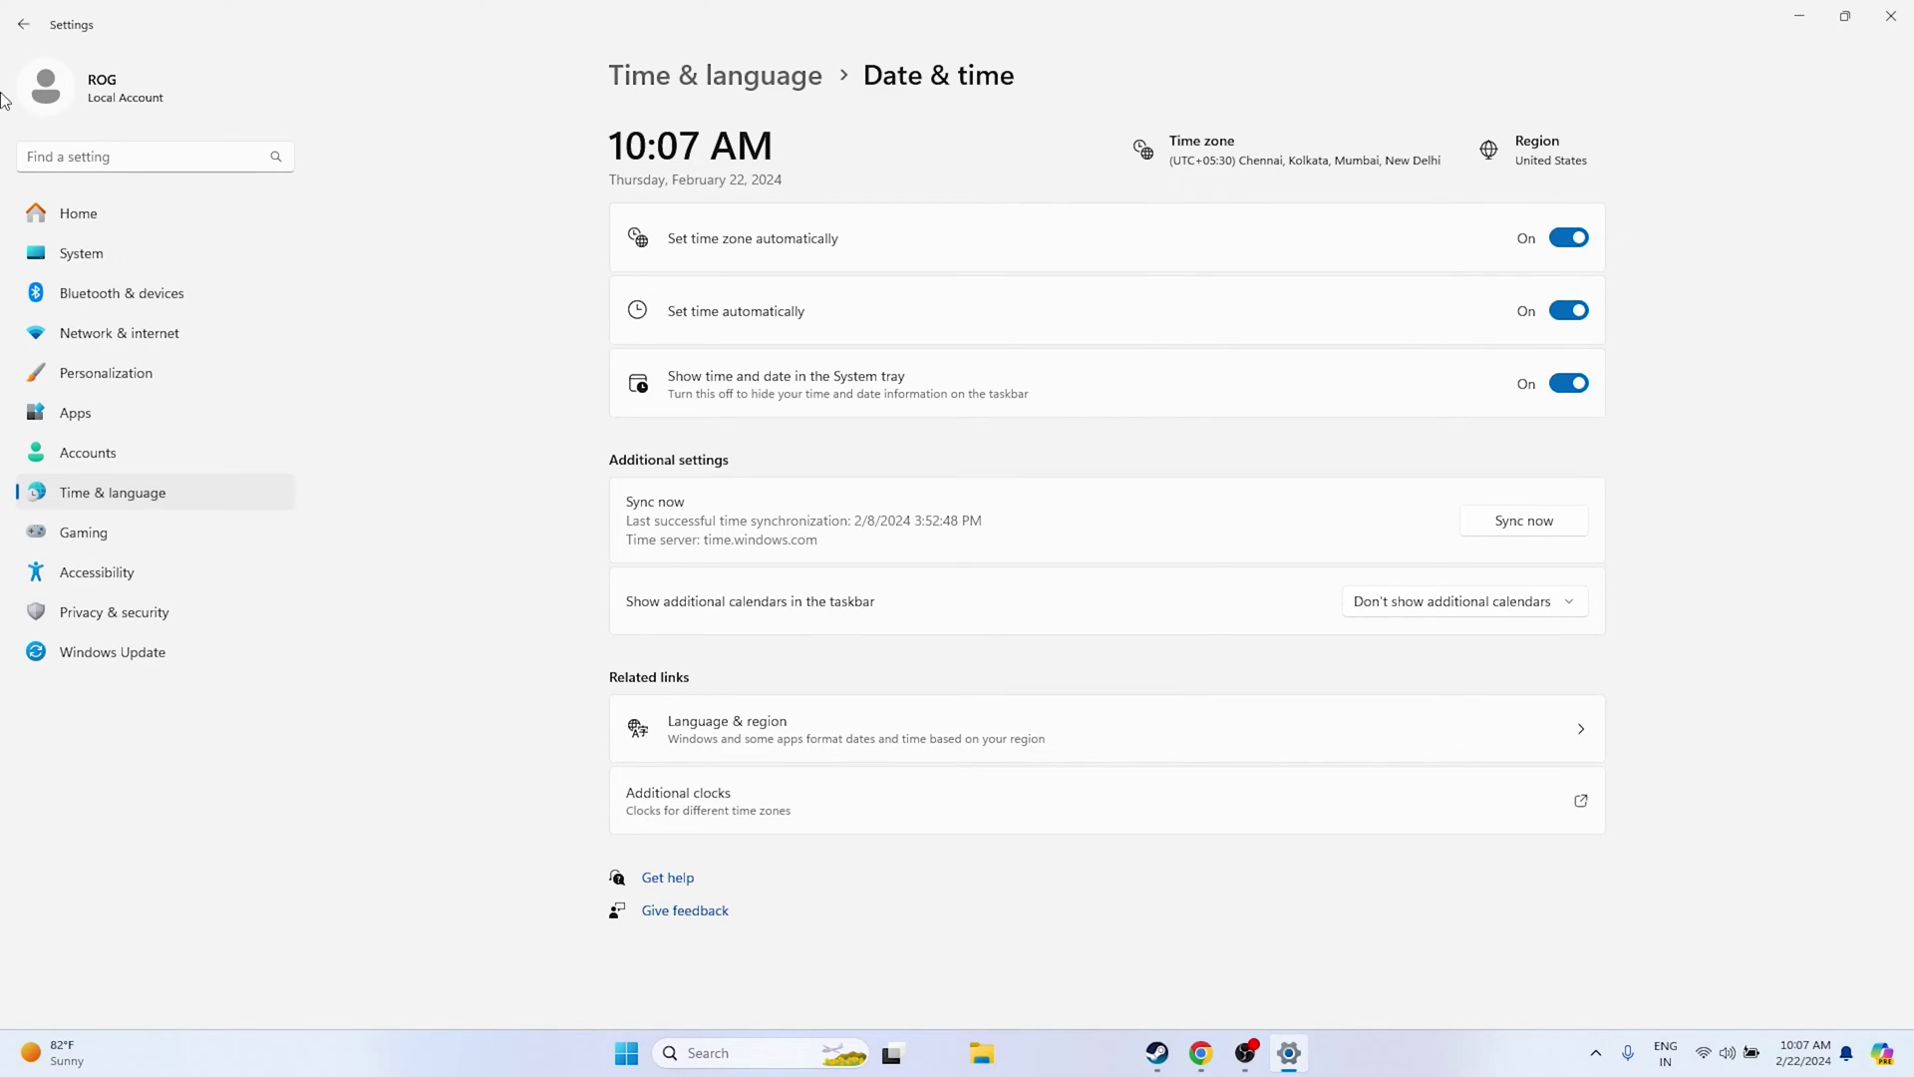
Check the country or region choices under Language & region without changing the selection, and close Settings
{"action": "left_click", "coordinate": [23, 24]}
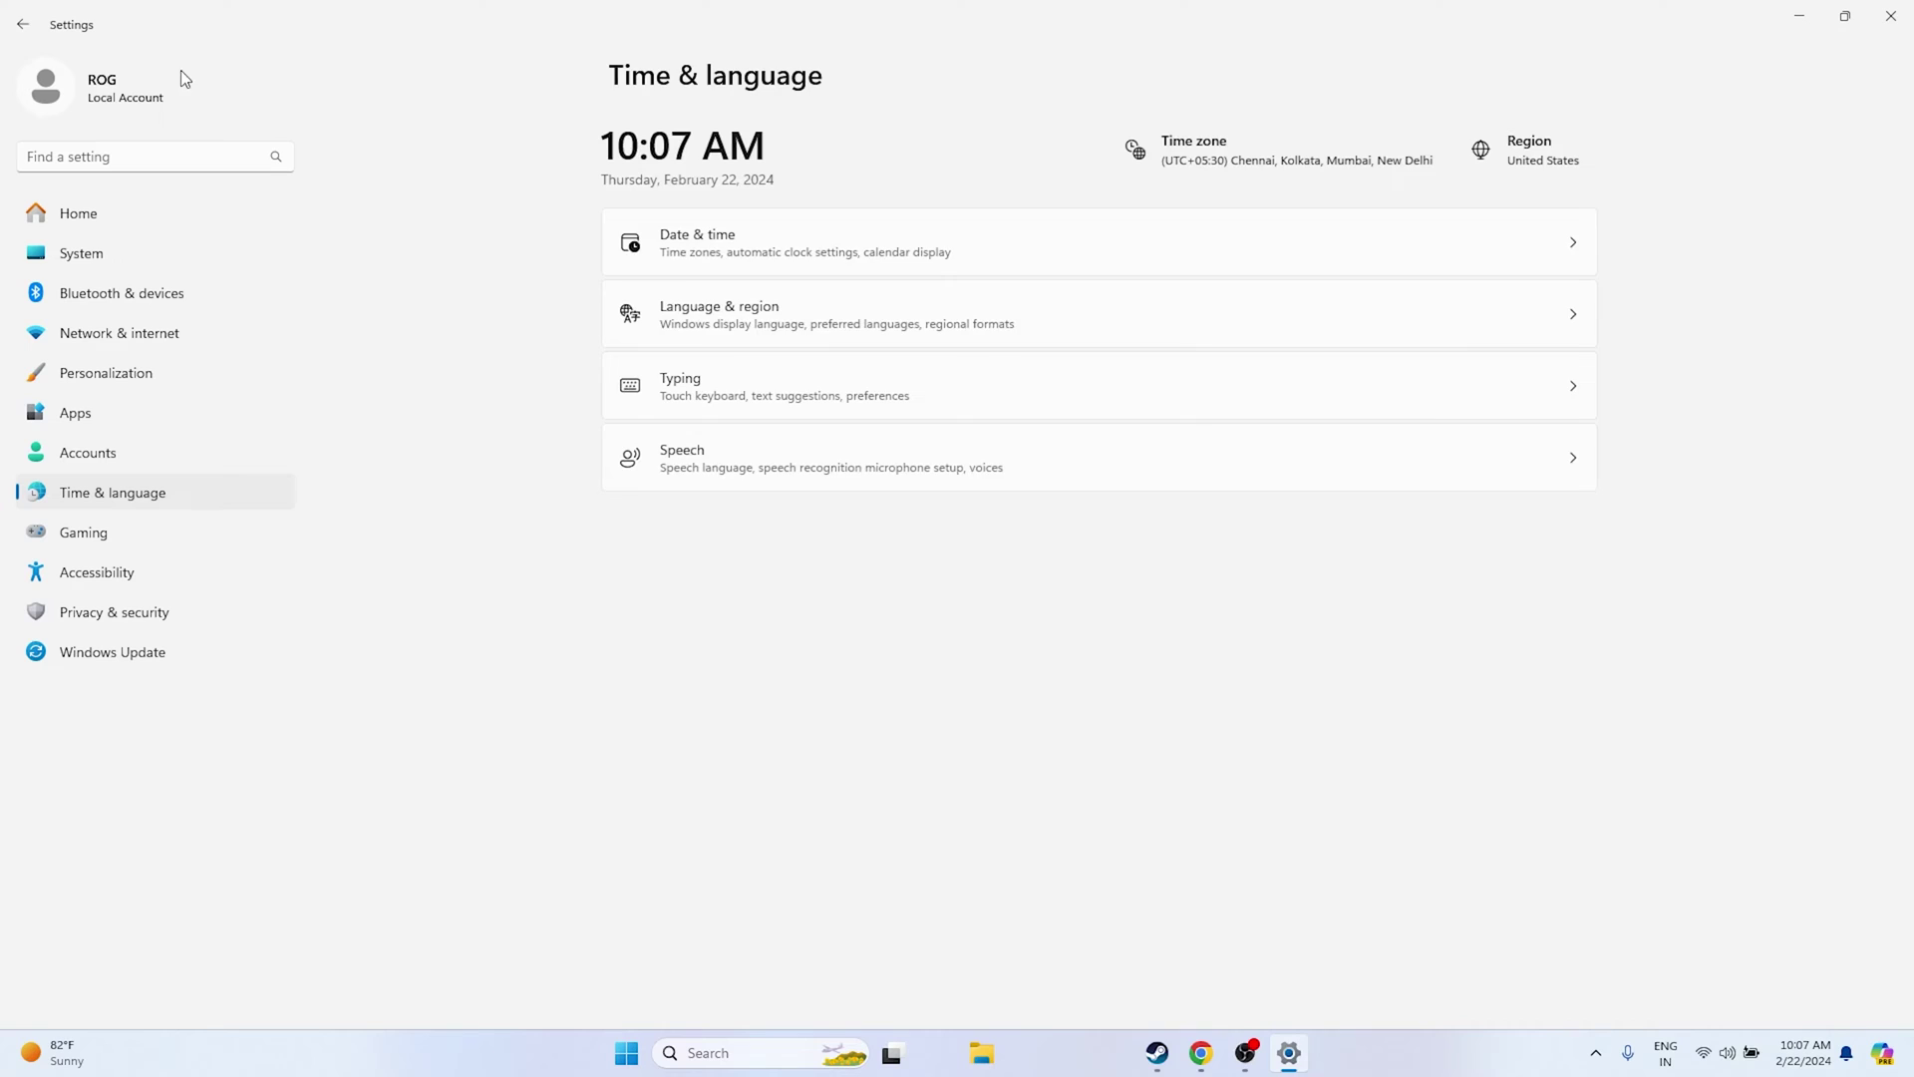
{"action": "left_click", "coordinate": [847, 307]}
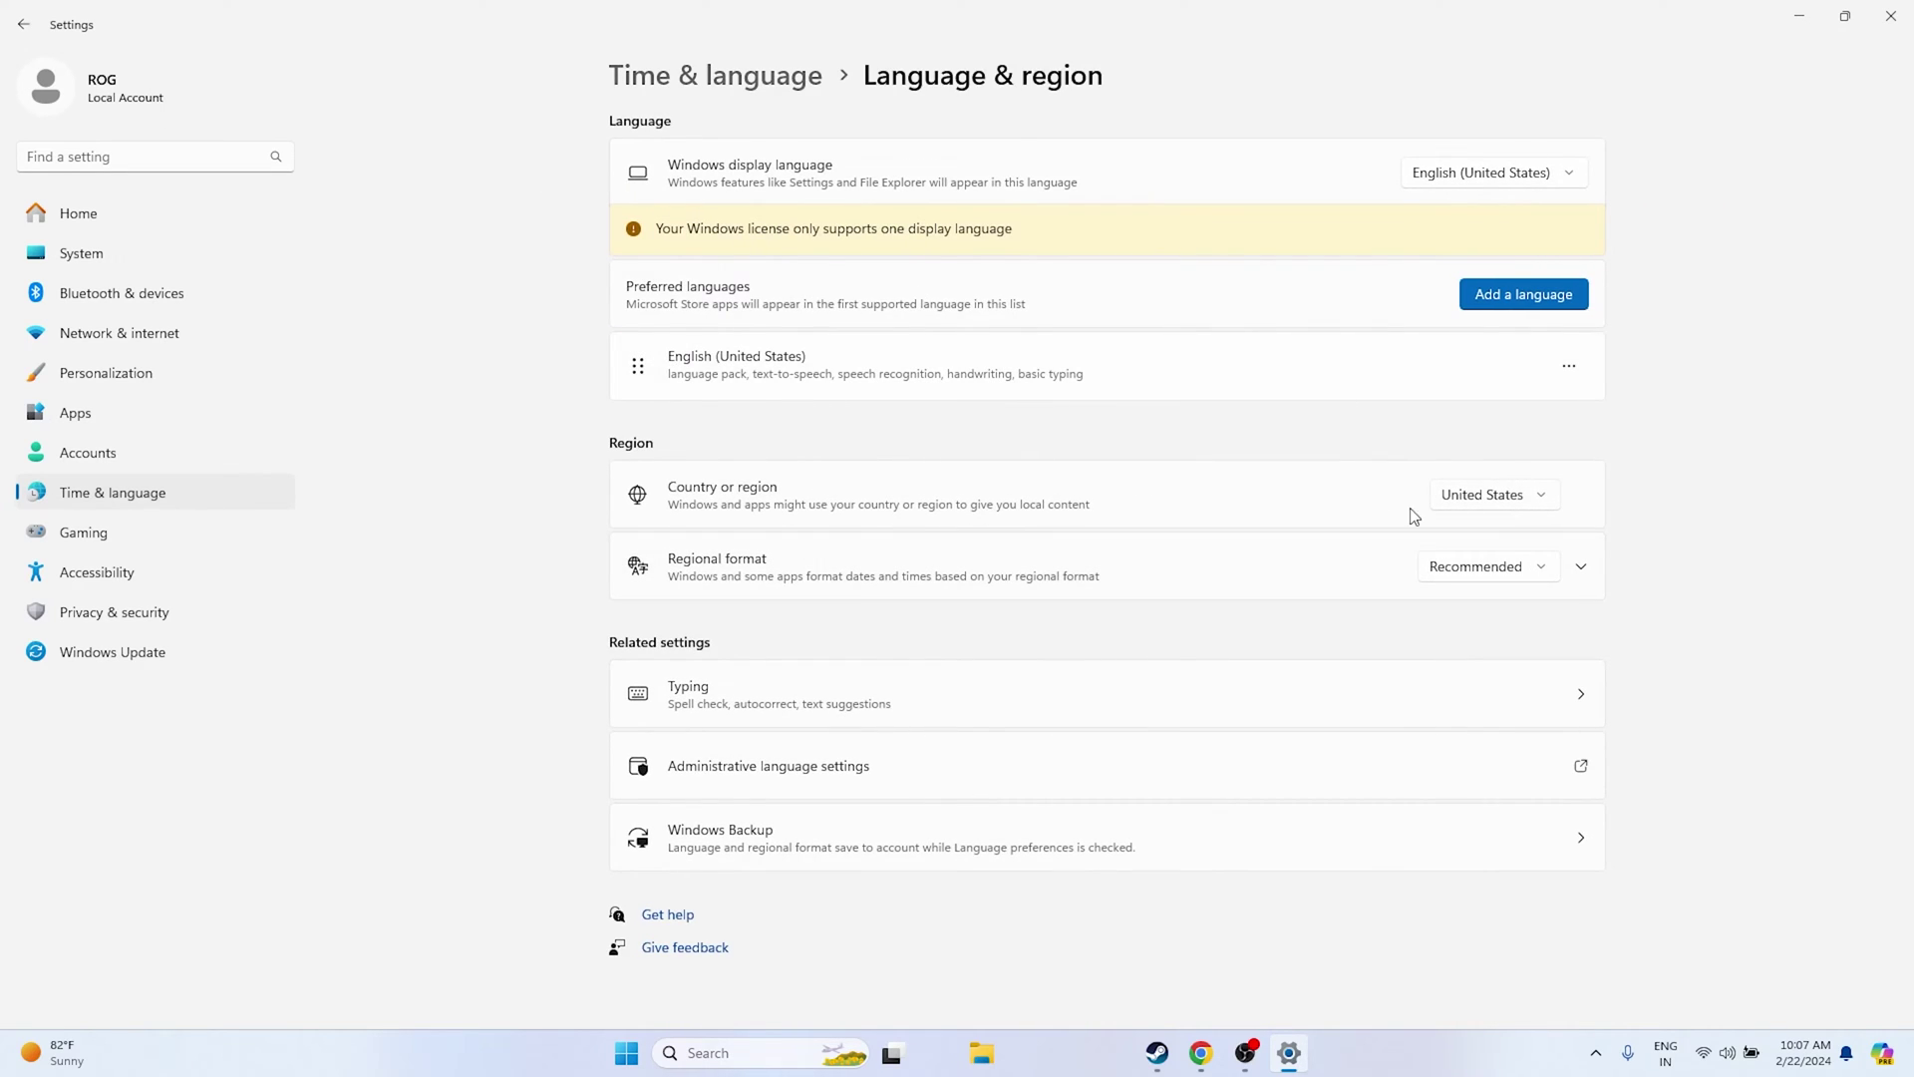
{"action": "left_click", "coordinate": [1538, 499]}
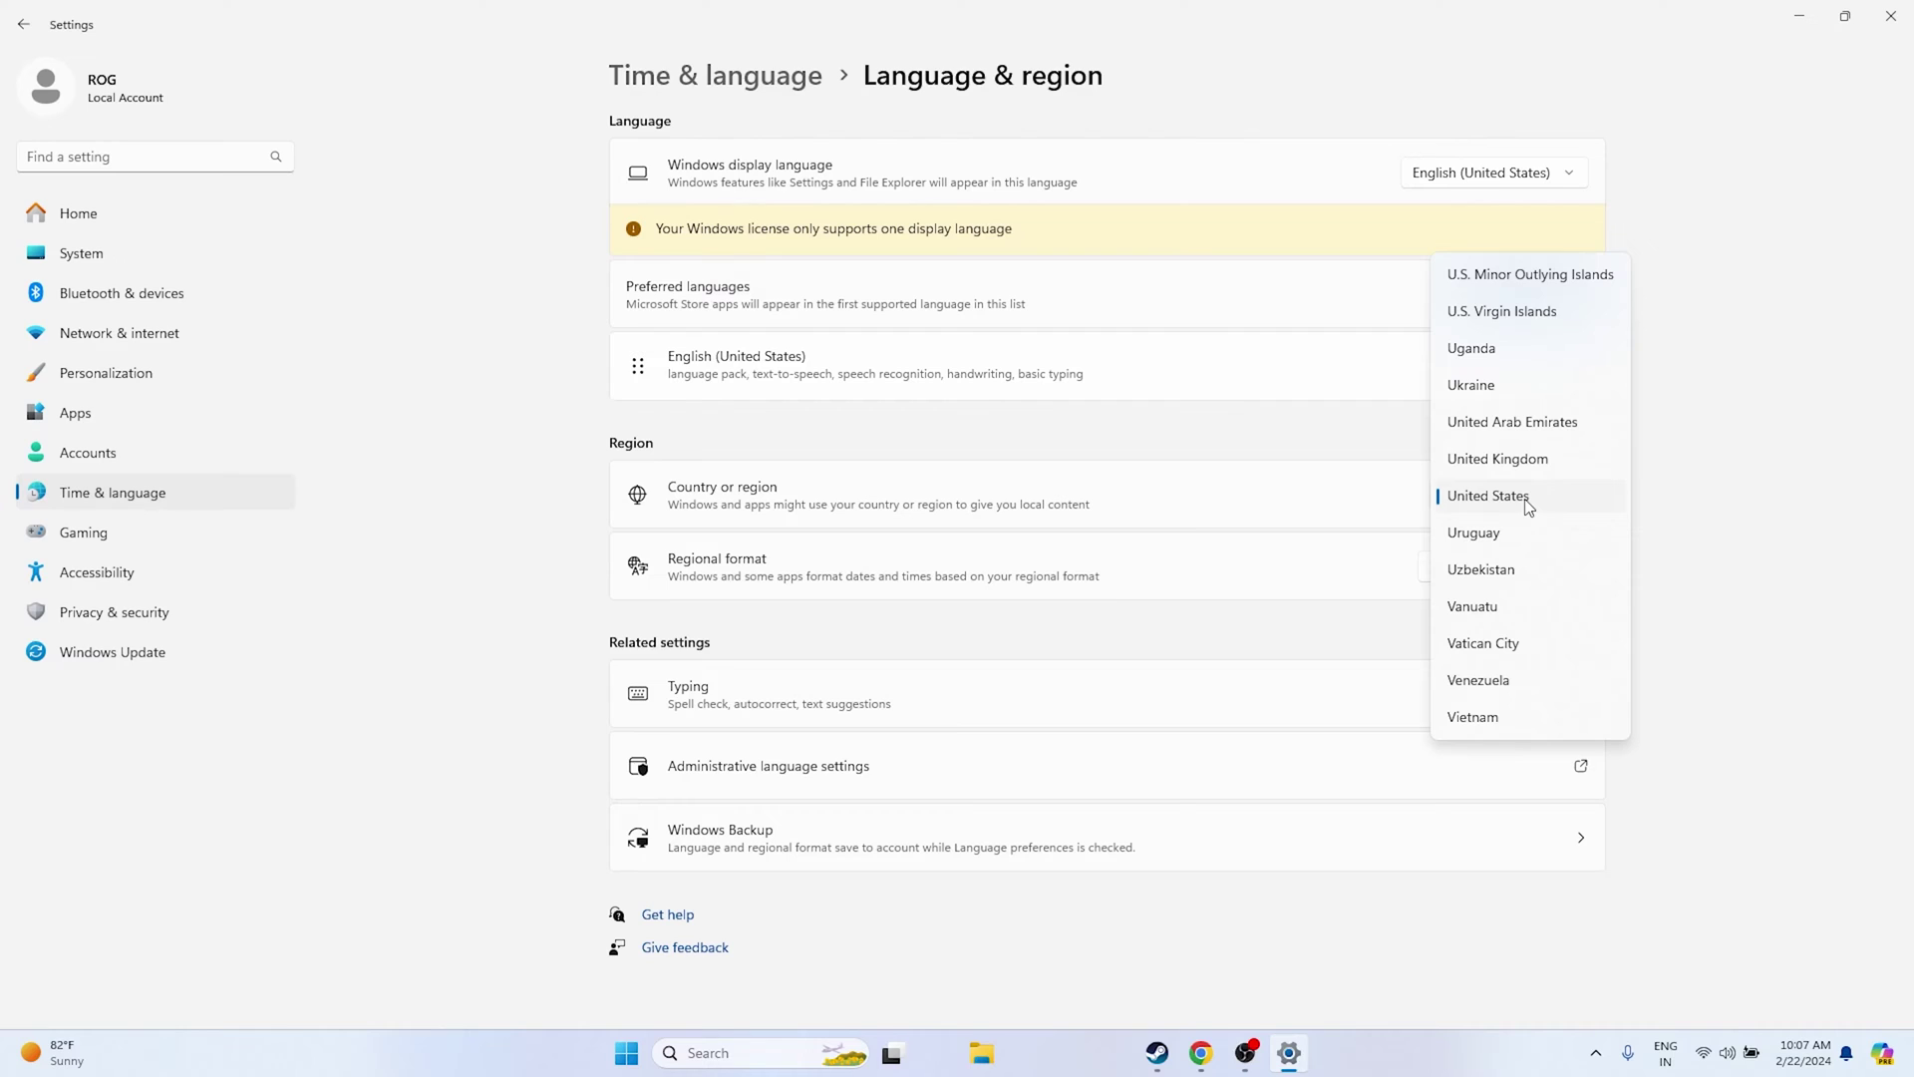
{"action": "left_click", "coordinate": [1734, 522]}
{"action": "left_click", "coordinate": [1882, 17]}
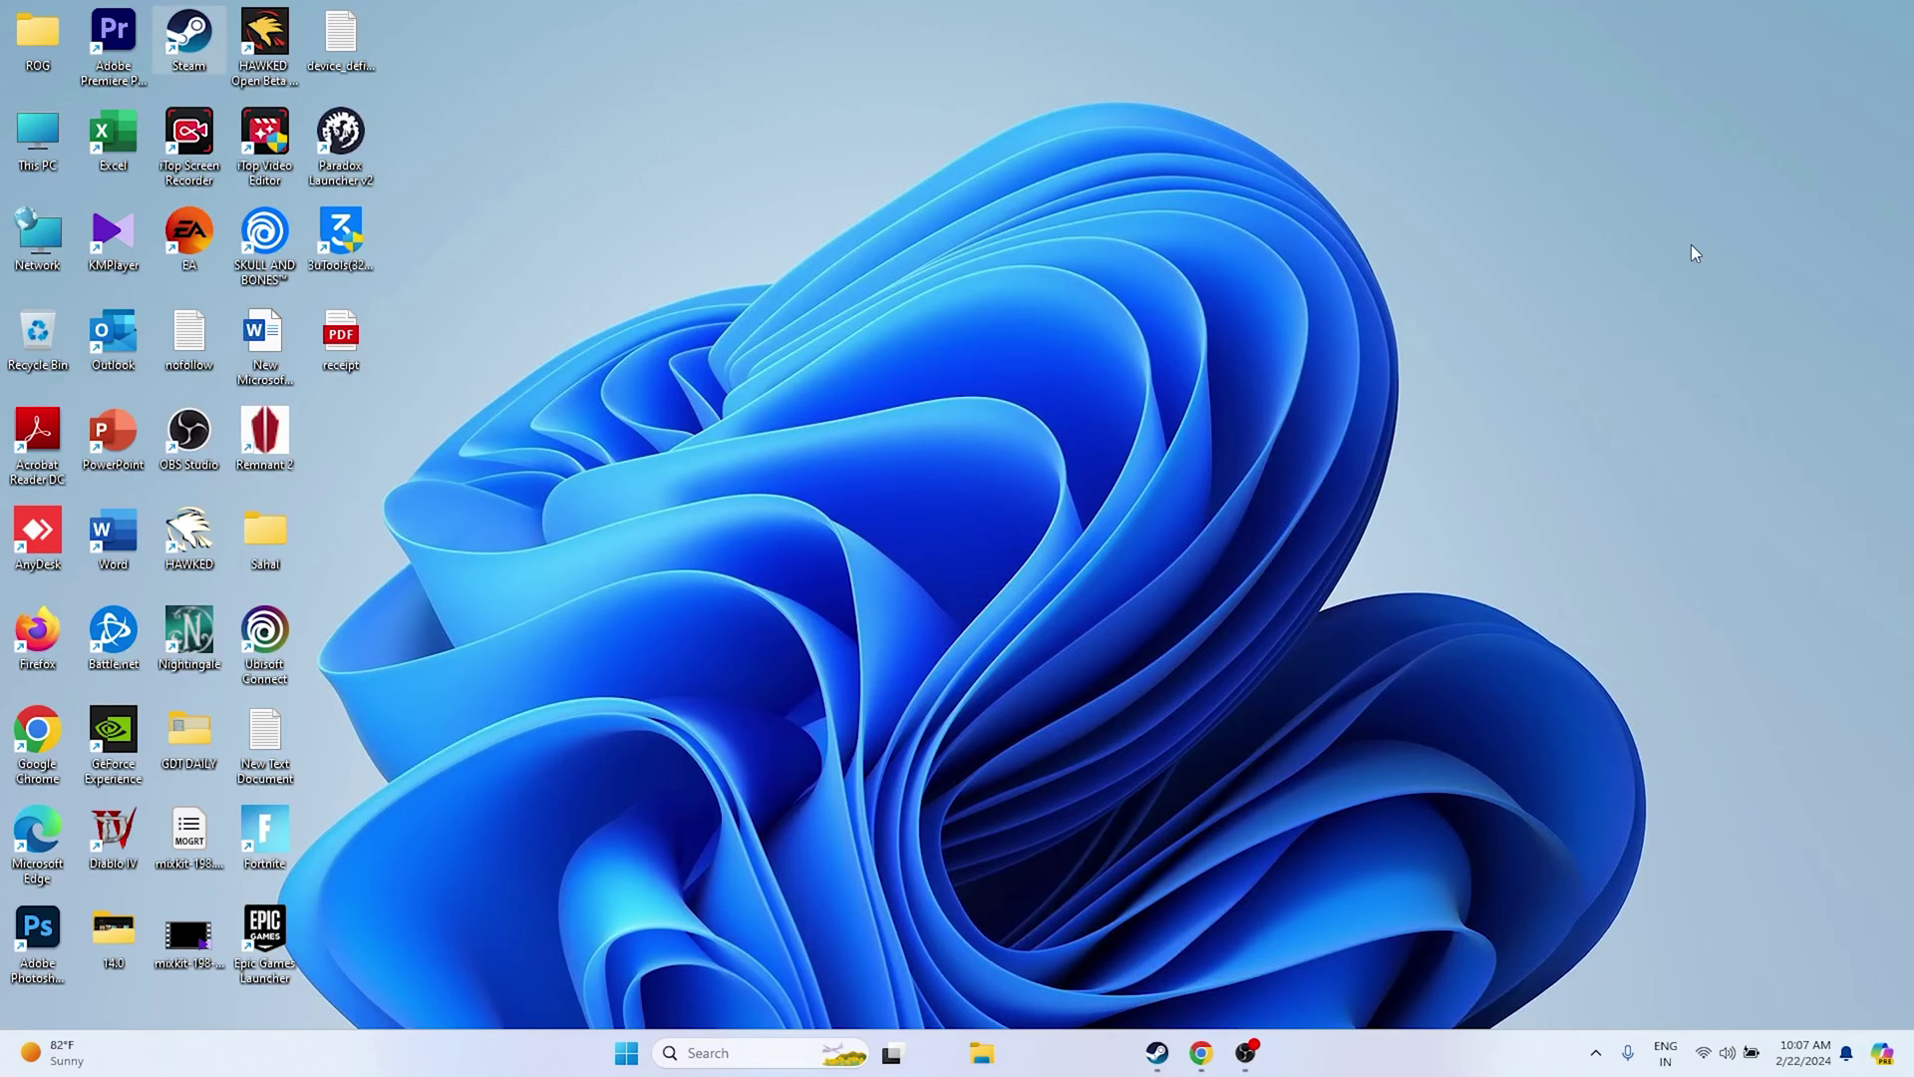
Look through the game folders in Documents, close File Explorer, and leave Steam minimized
{"action": "left_click", "coordinate": [1181, 1053]}
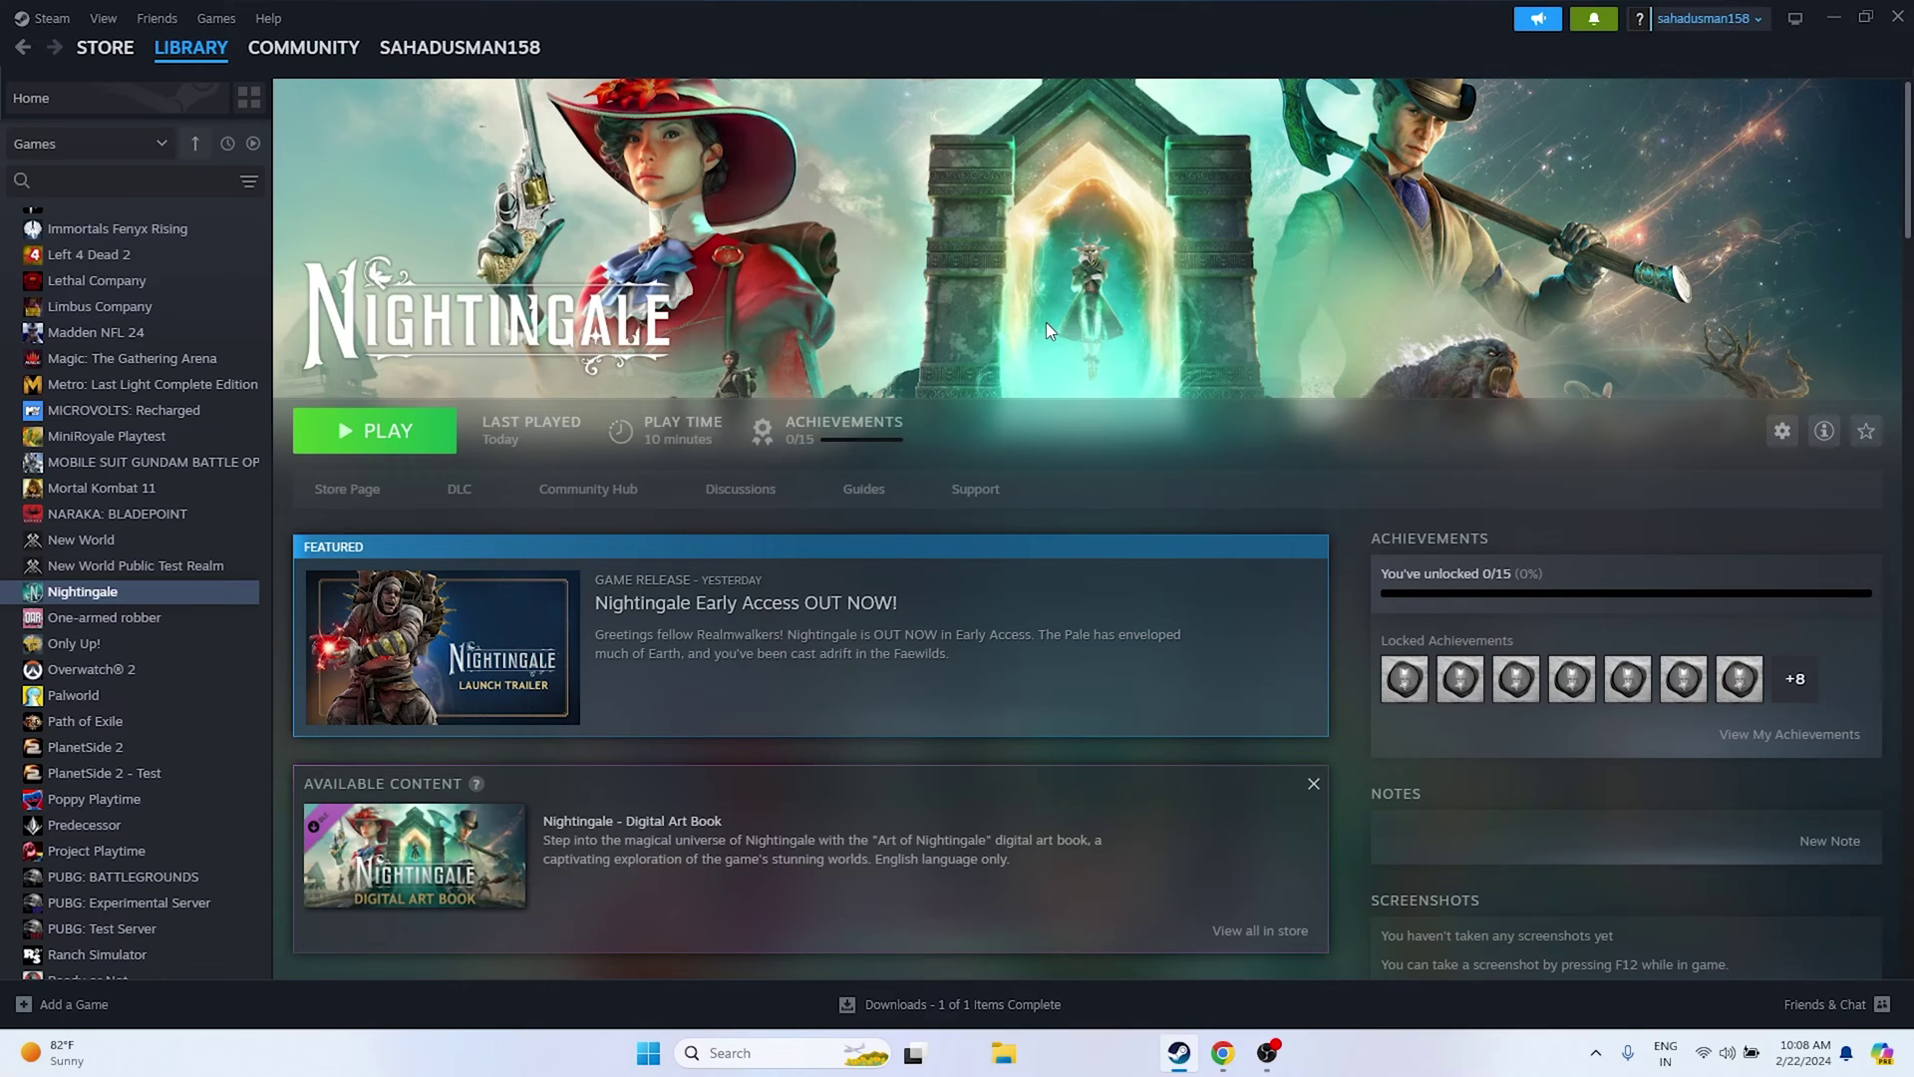
{"action": "left_click", "coordinate": [1824, 22]}
{"action": "left_click", "coordinate": [1003, 1053]}
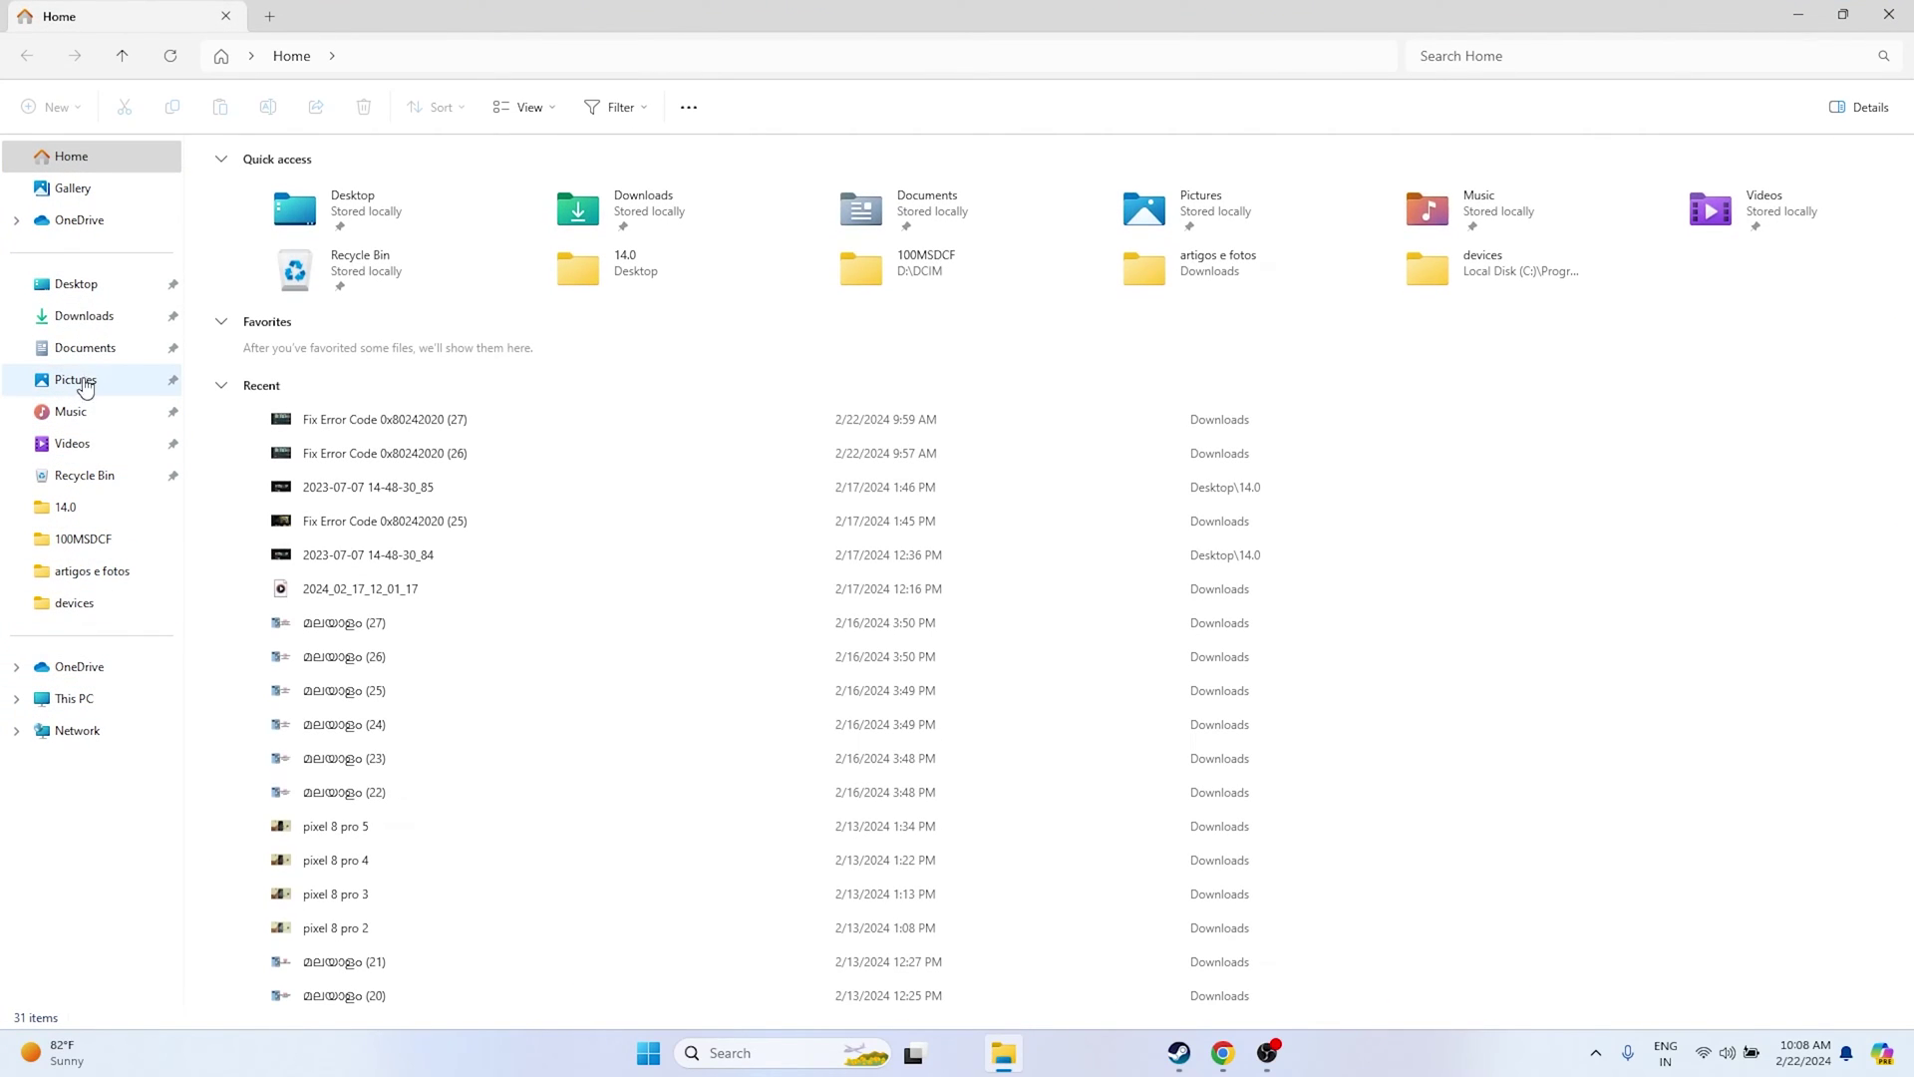
{"action": "left_click", "coordinate": [86, 351]}
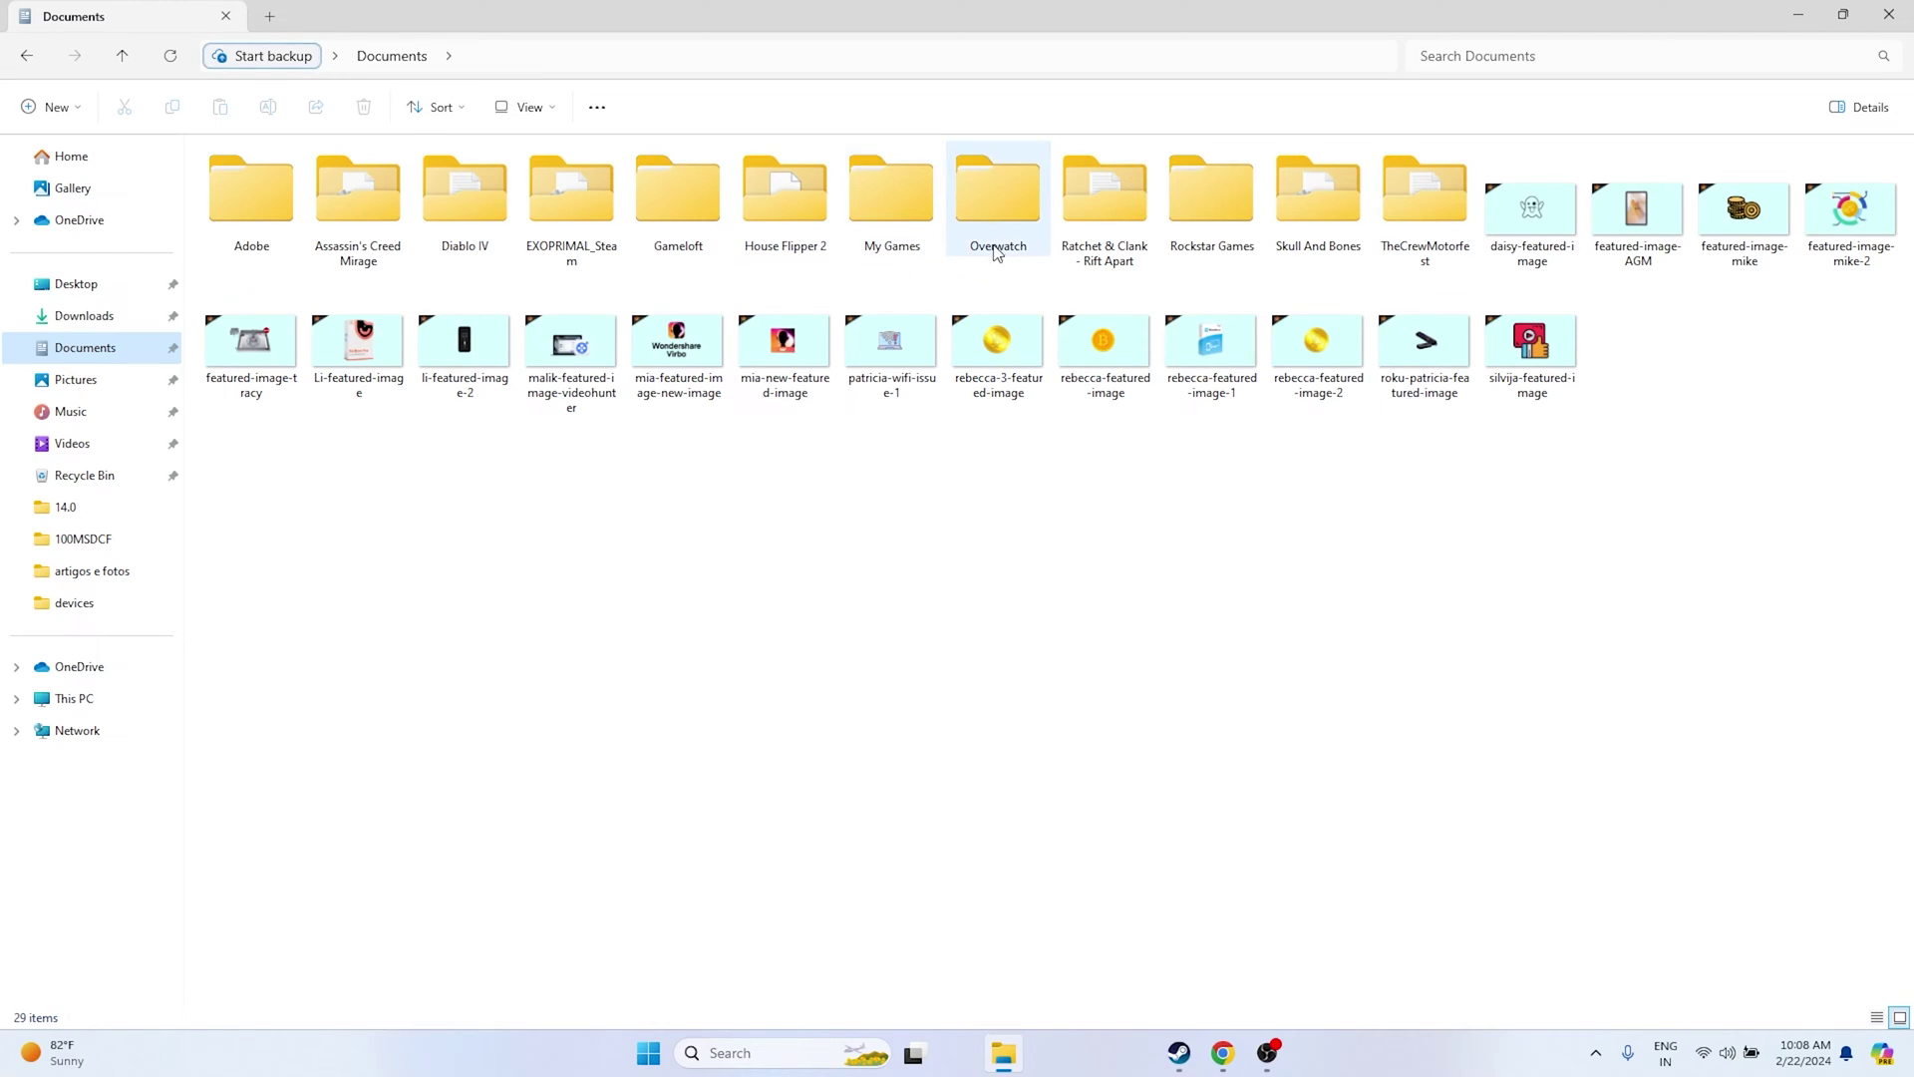
{"action": "mouse_move", "coordinate": [1440, 245]}
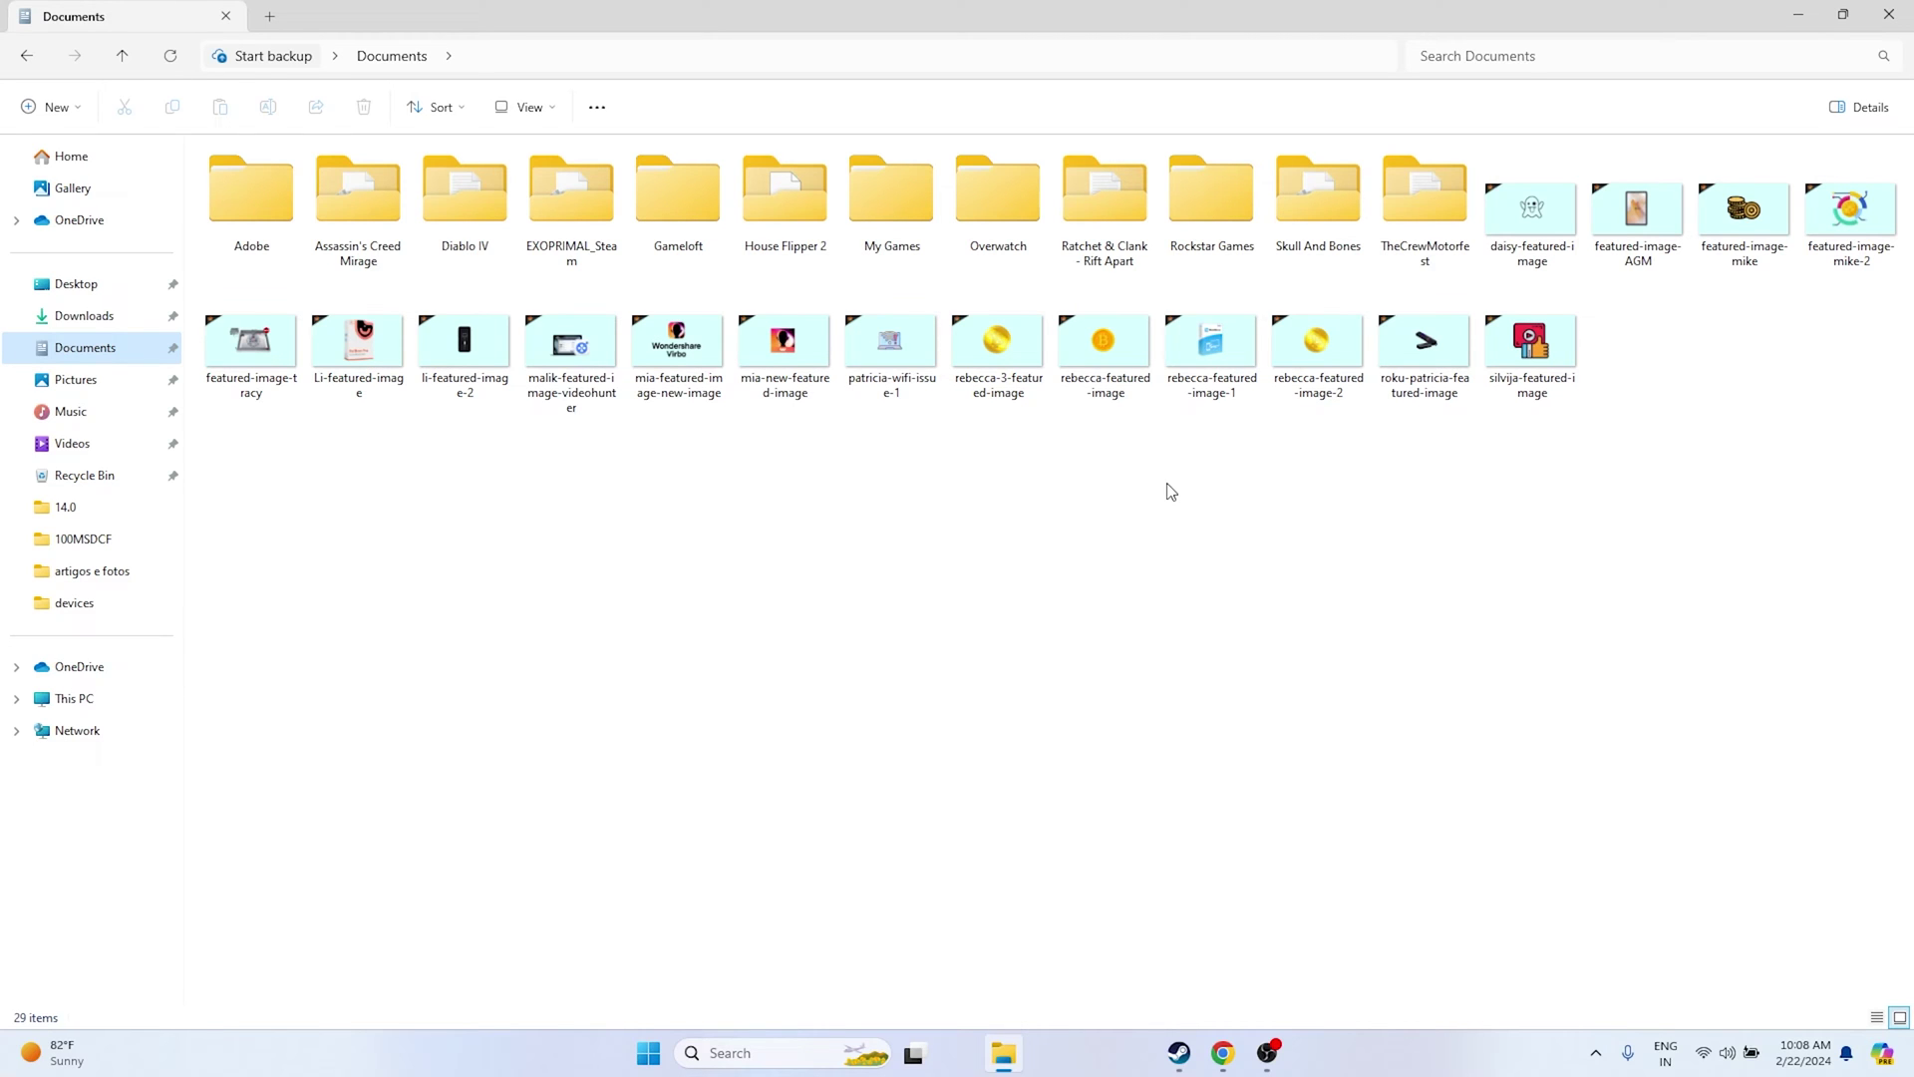
{"action": "left_click", "coordinate": [1888, 14]}
{"action": "left_click", "coordinate": [1179, 1053]}
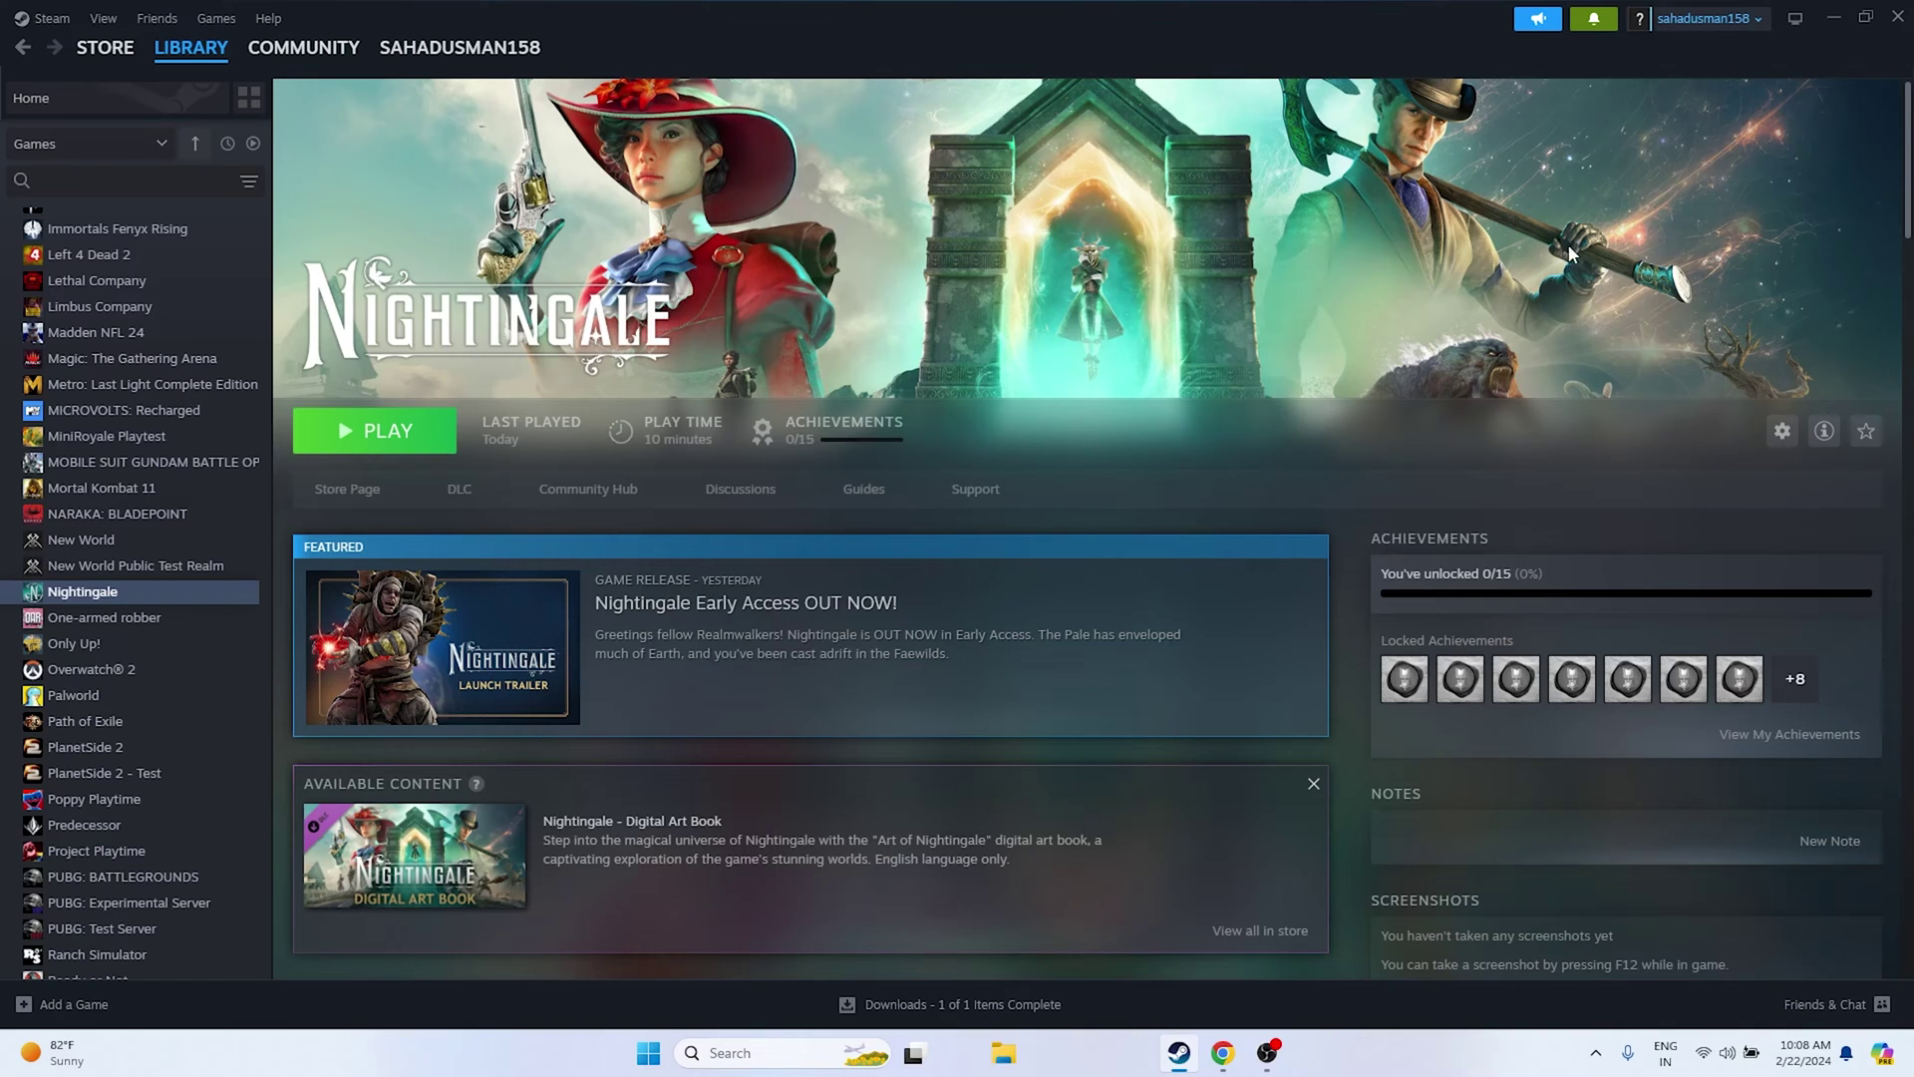
{"action": "left_click", "coordinate": [1832, 17]}
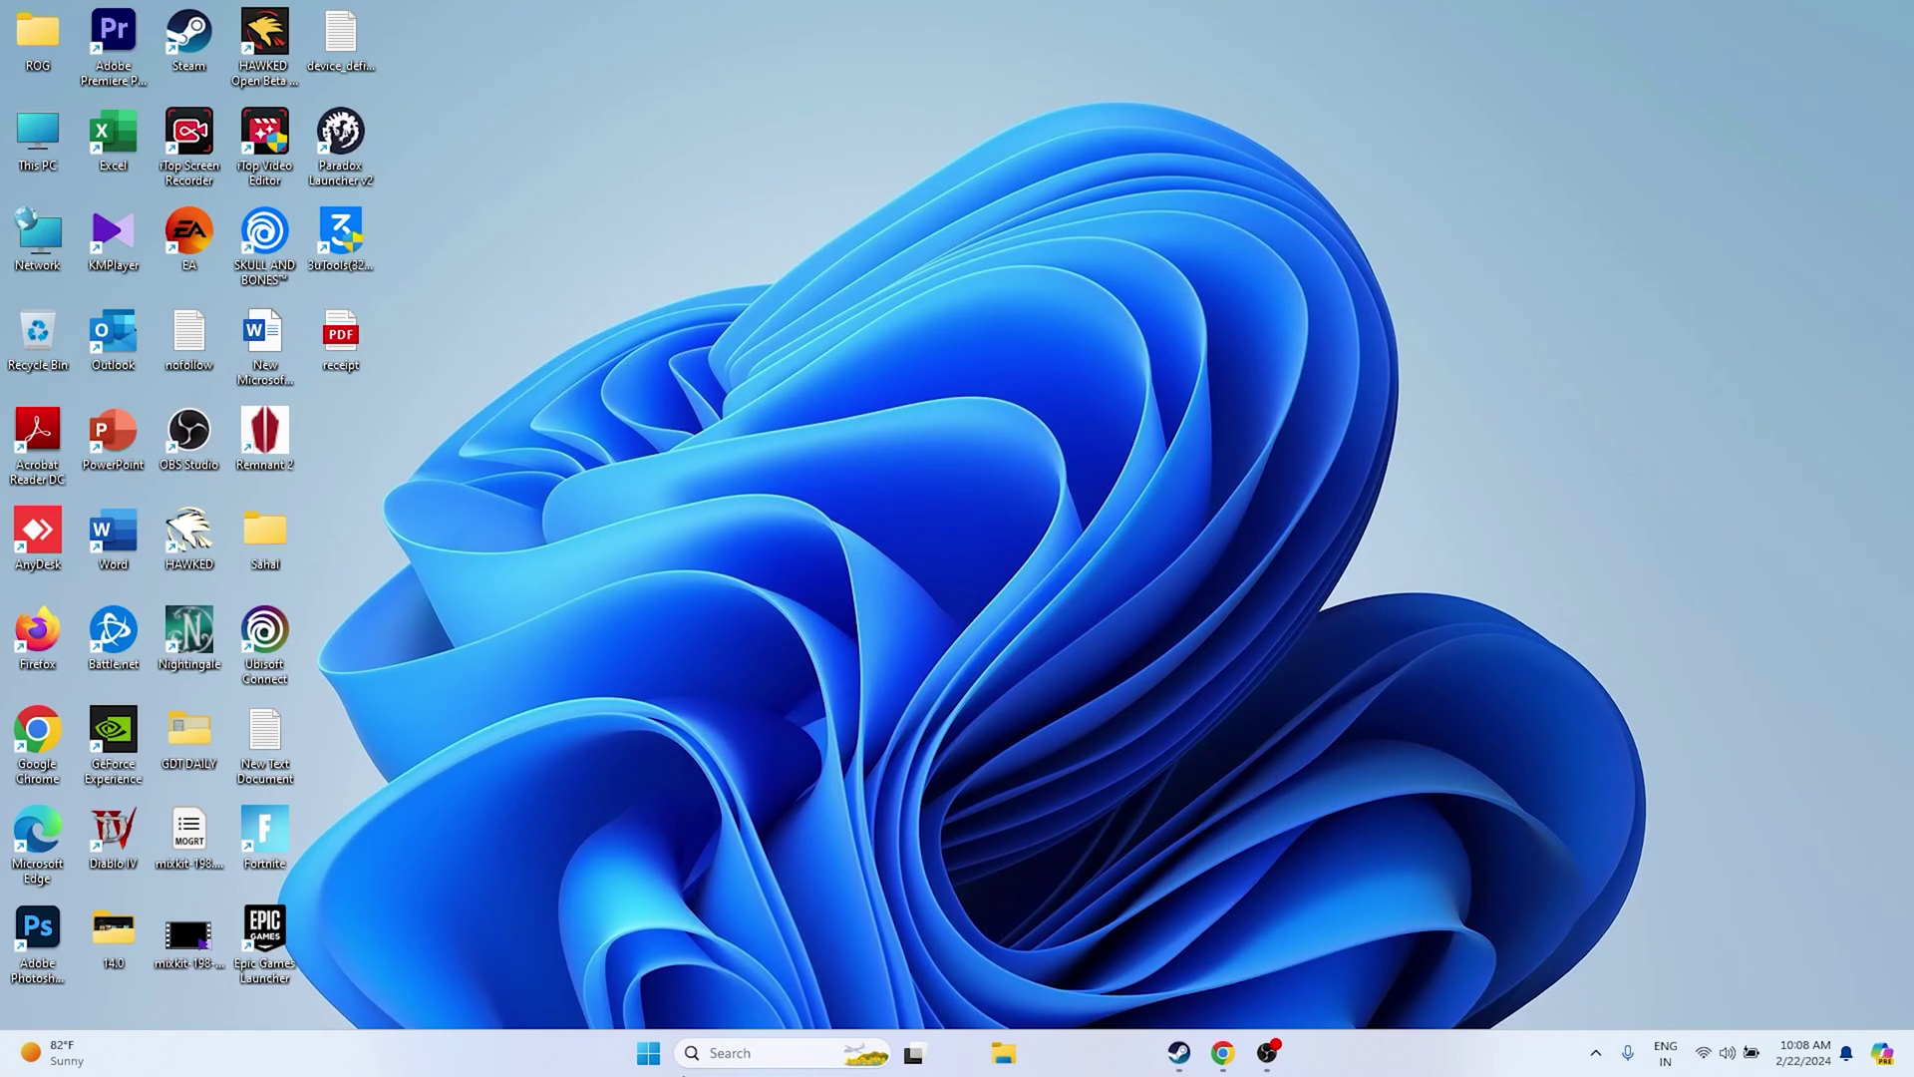
Open Windows Defender Firewall's allowed apps from Control Panel and find Nightingale in the list
{"action": "left_click", "coordinate": [725, 1048]}
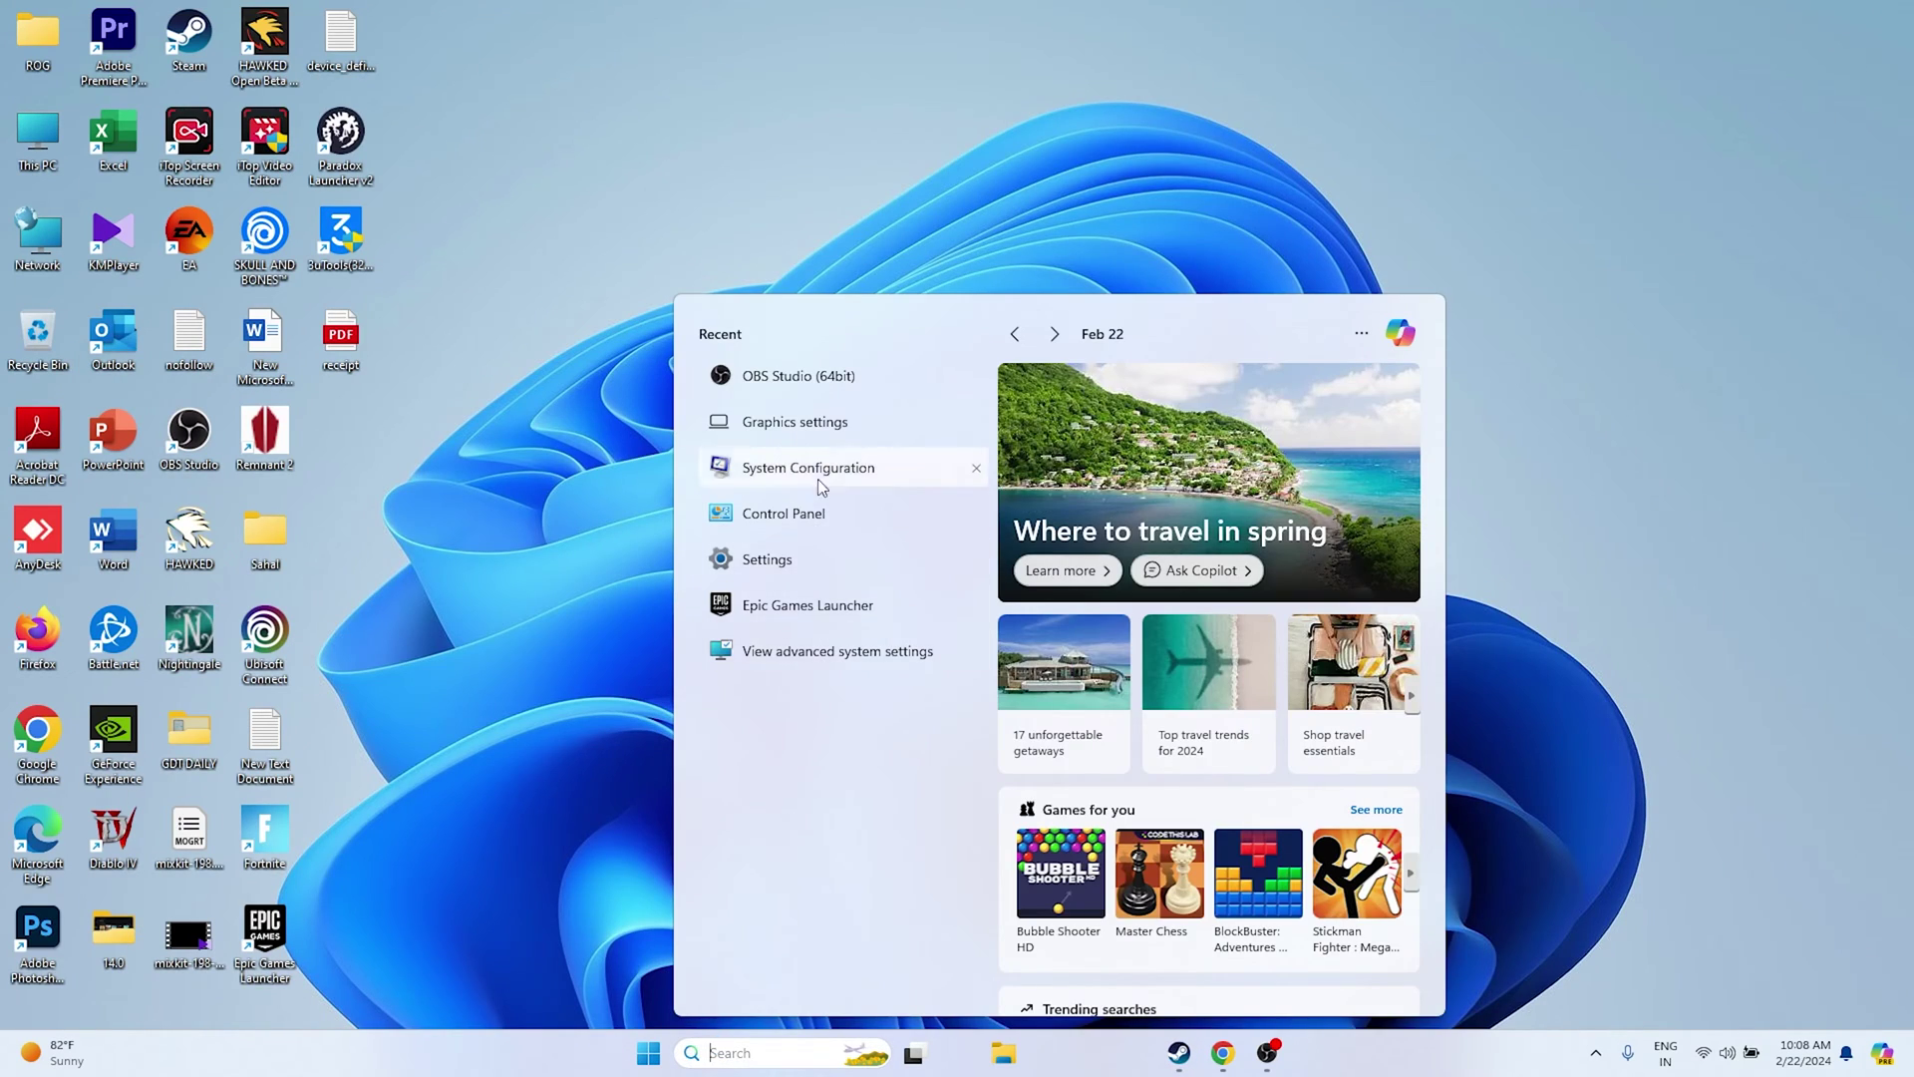
{"action": "left_click", "coordinate": [799, 522]}
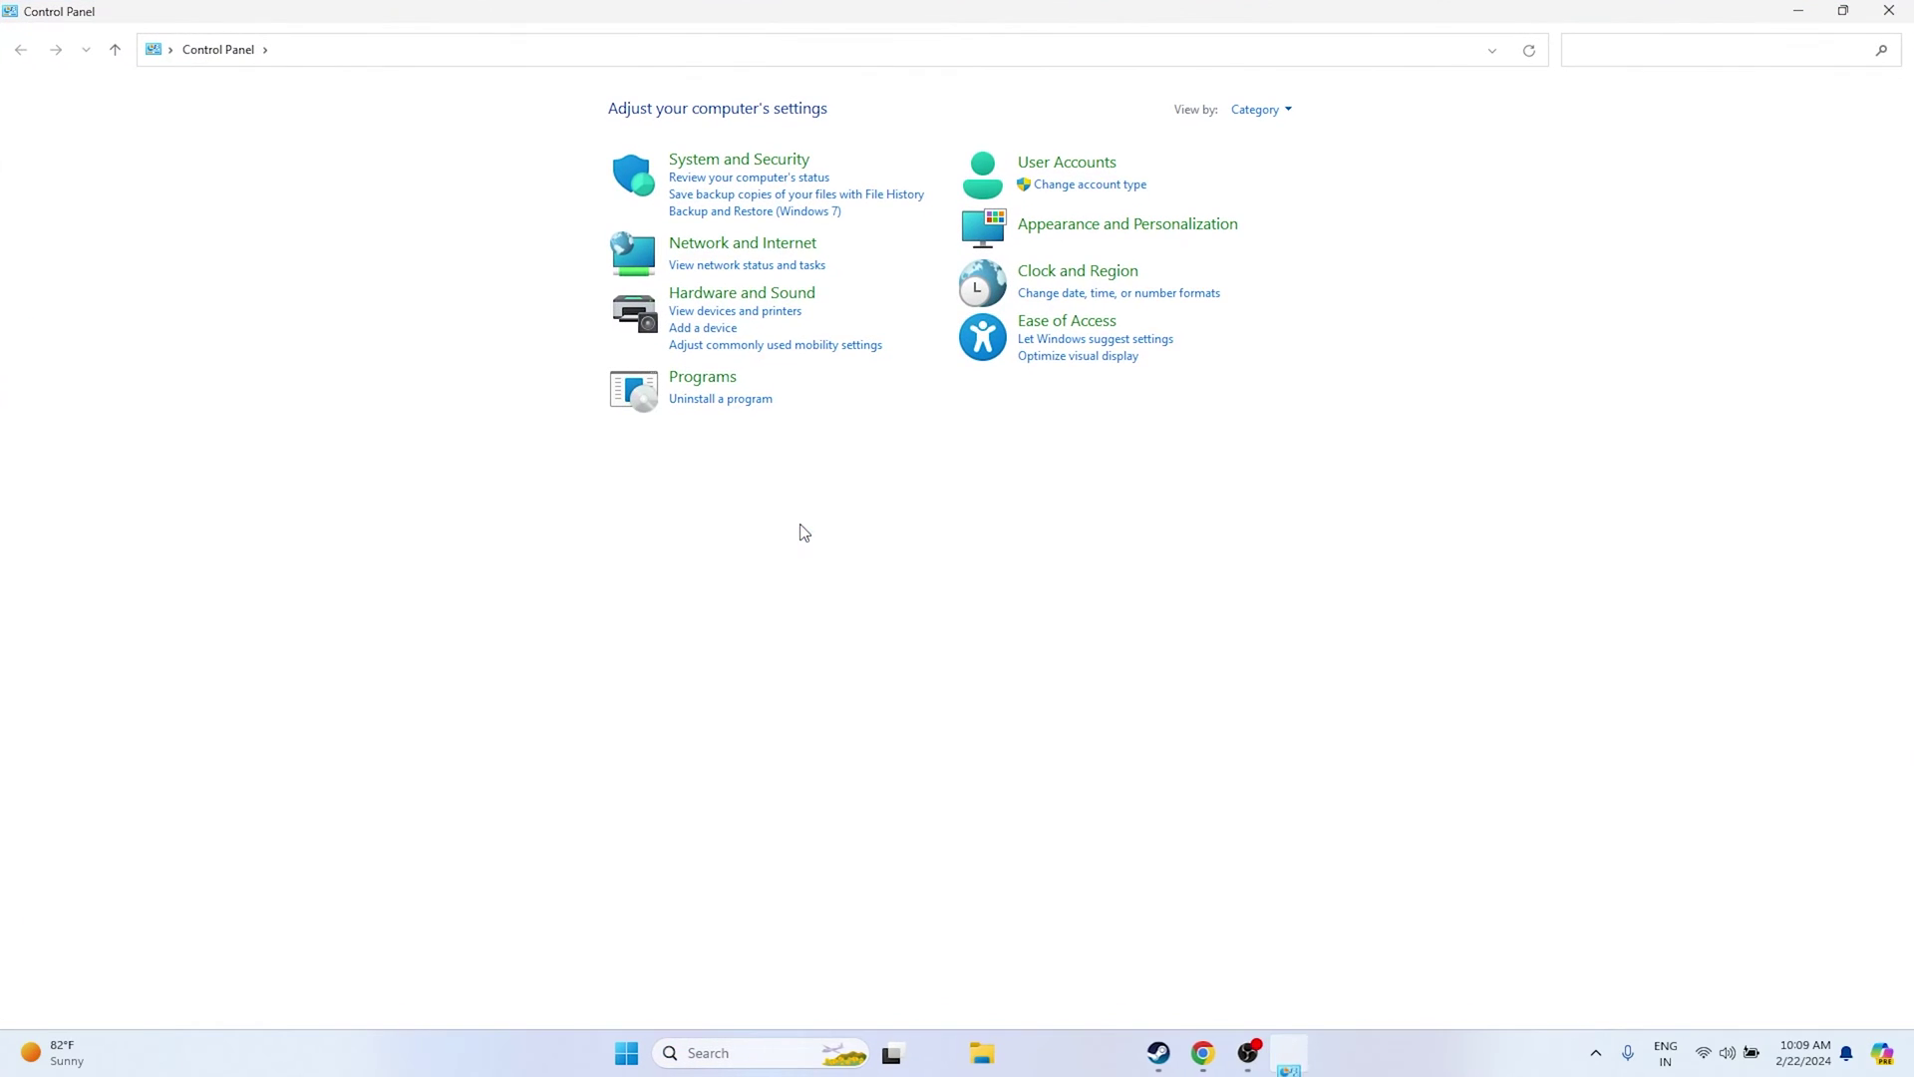
{"action": "left_click", "coordinate": [714, 162]}
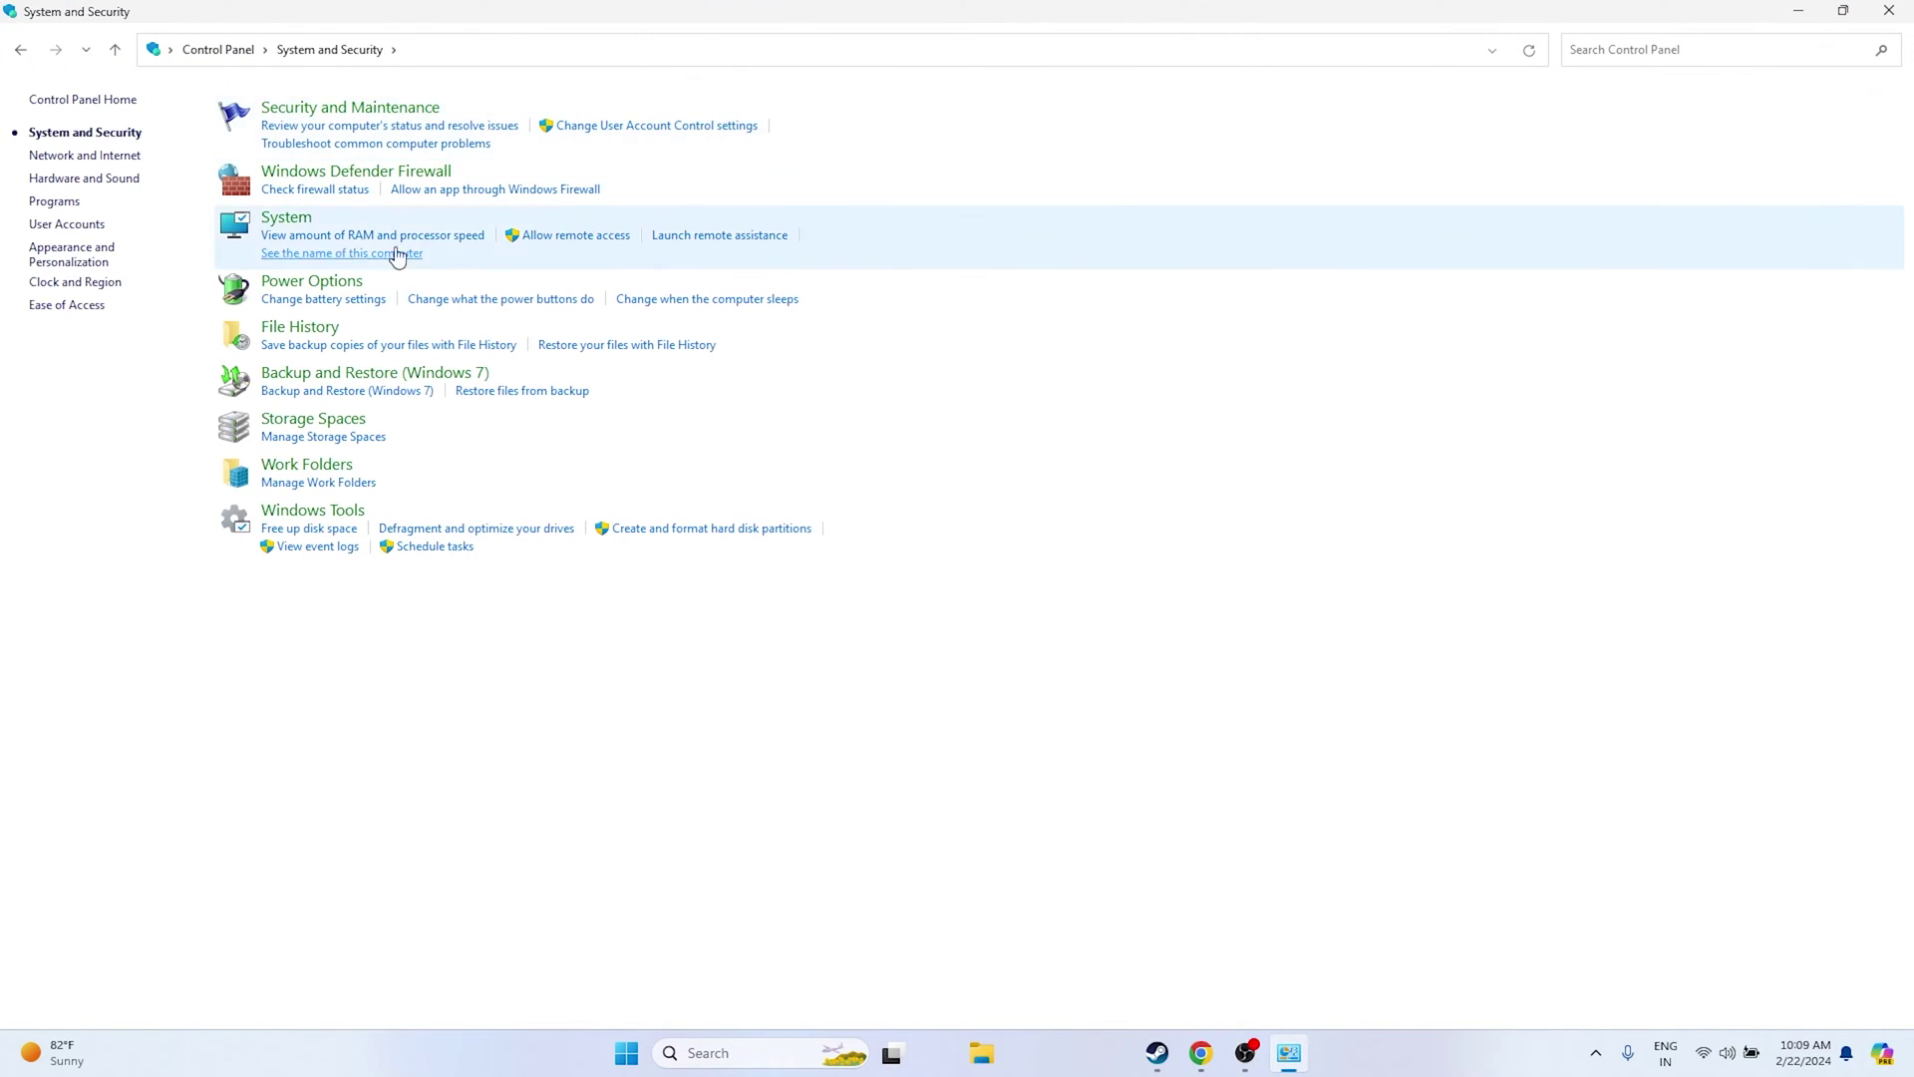
{"action": "left_click", "coordinate": [310, 176]}
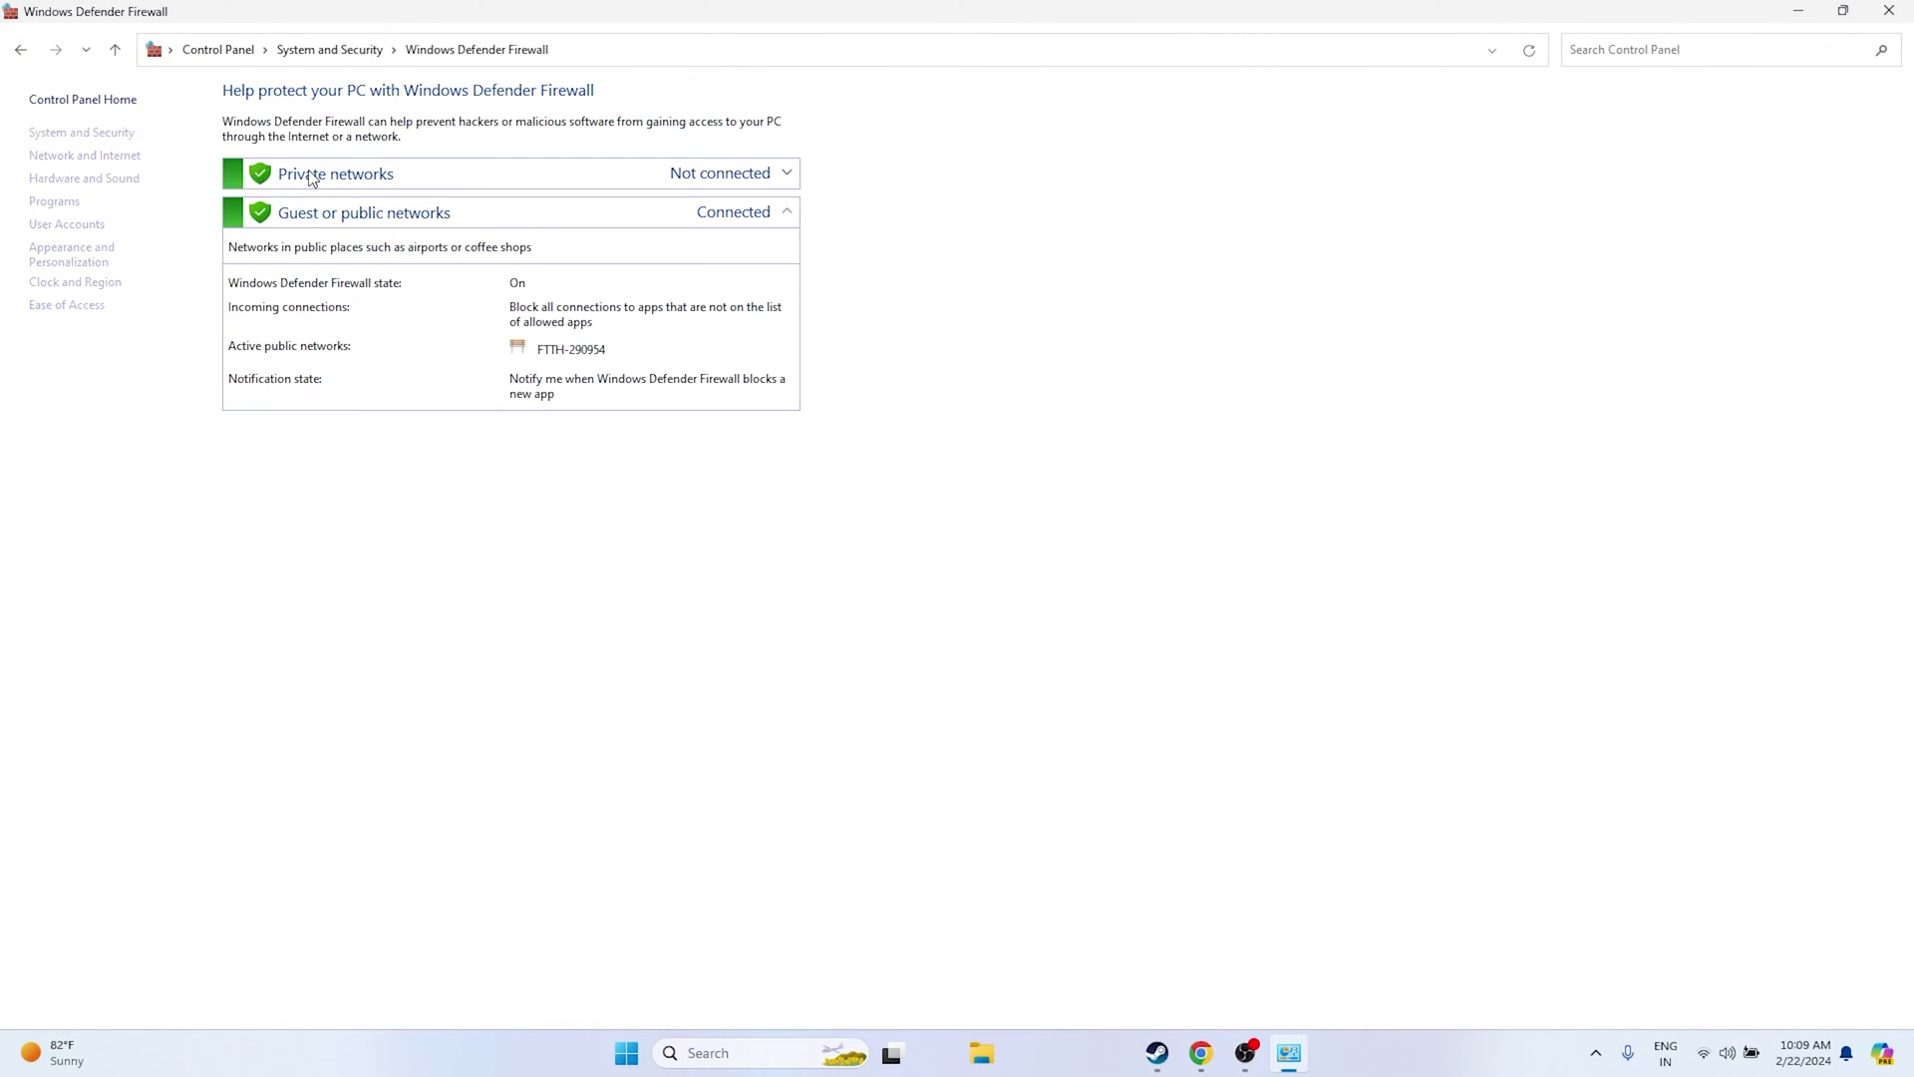
{"action": "left_click", "coordinate": [54, 148]}
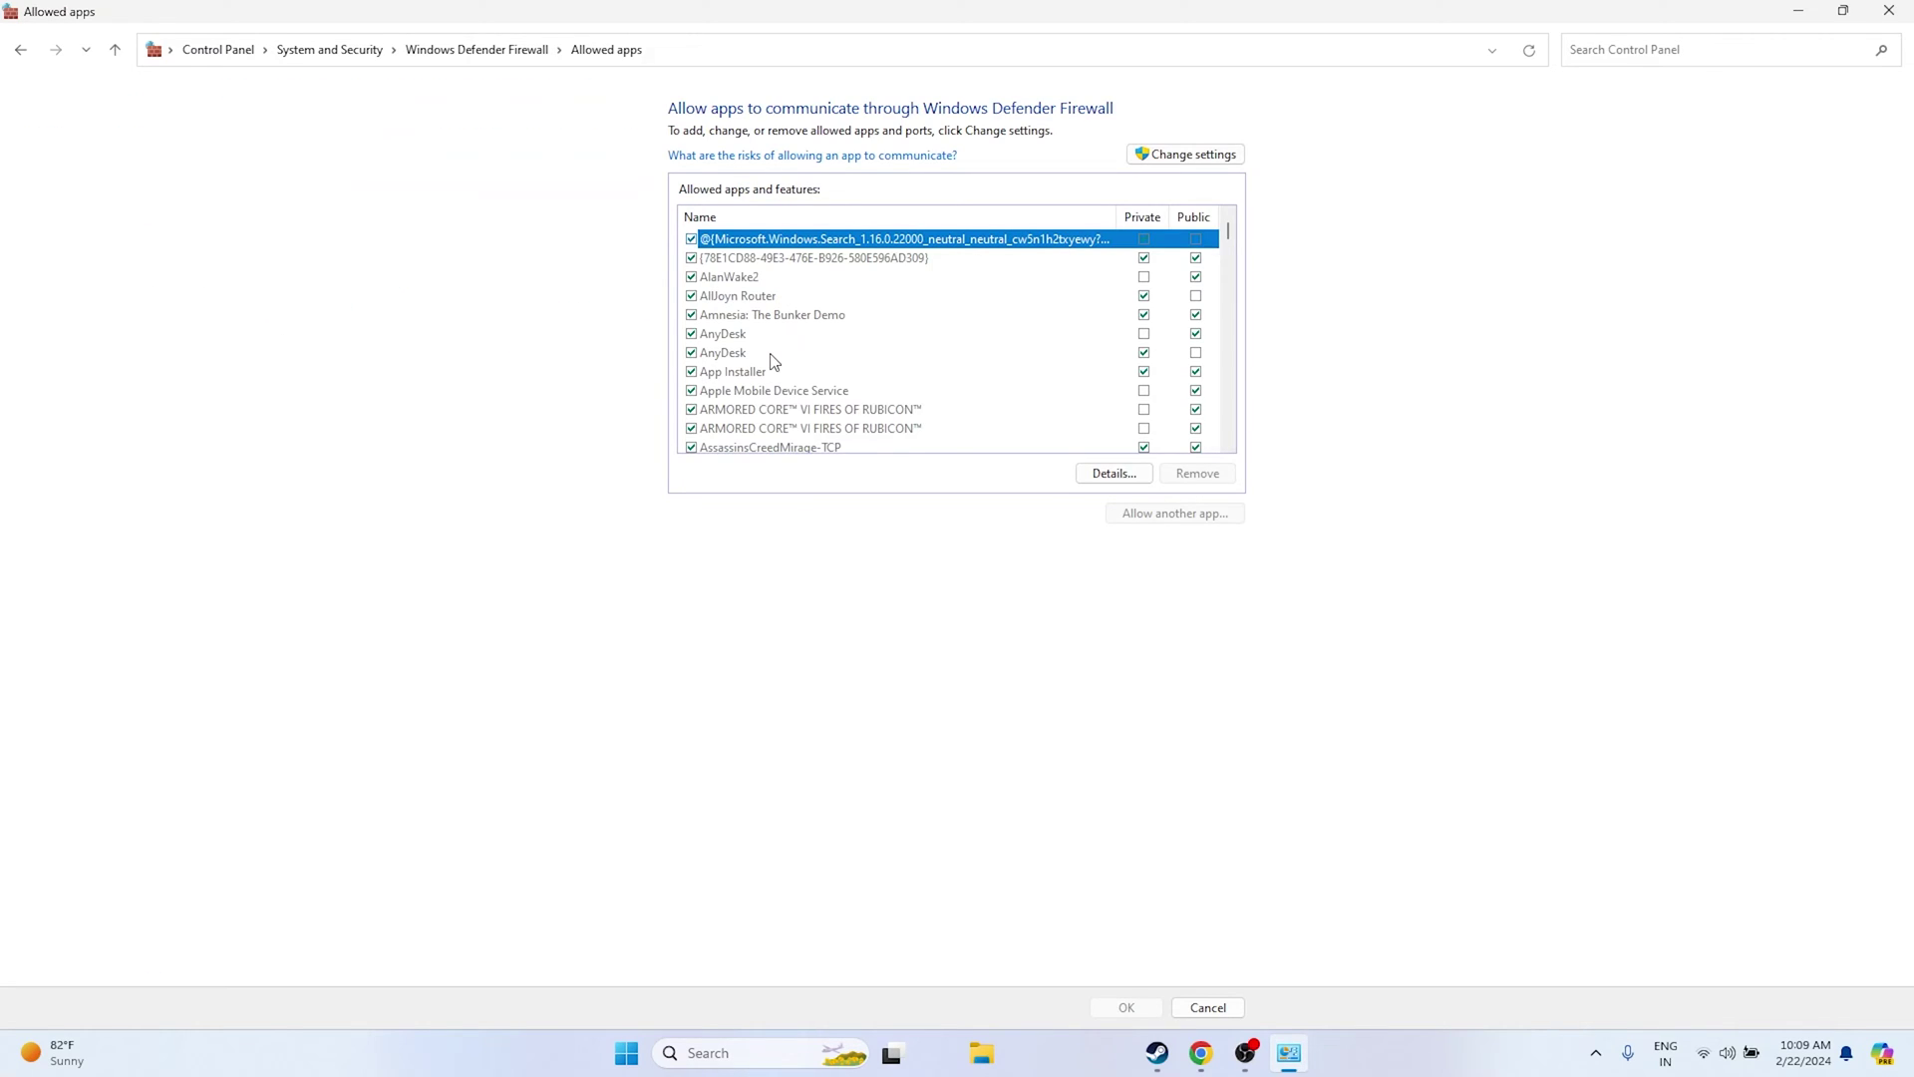
{"action": "scroll", "coordinate": [773, 361], "scroll_direction": "down", "scroll_amount": 10}
{"action": "scroll", "coordinate": [772, 359], "scroll_direction": "down", "scroll_amount": 10}
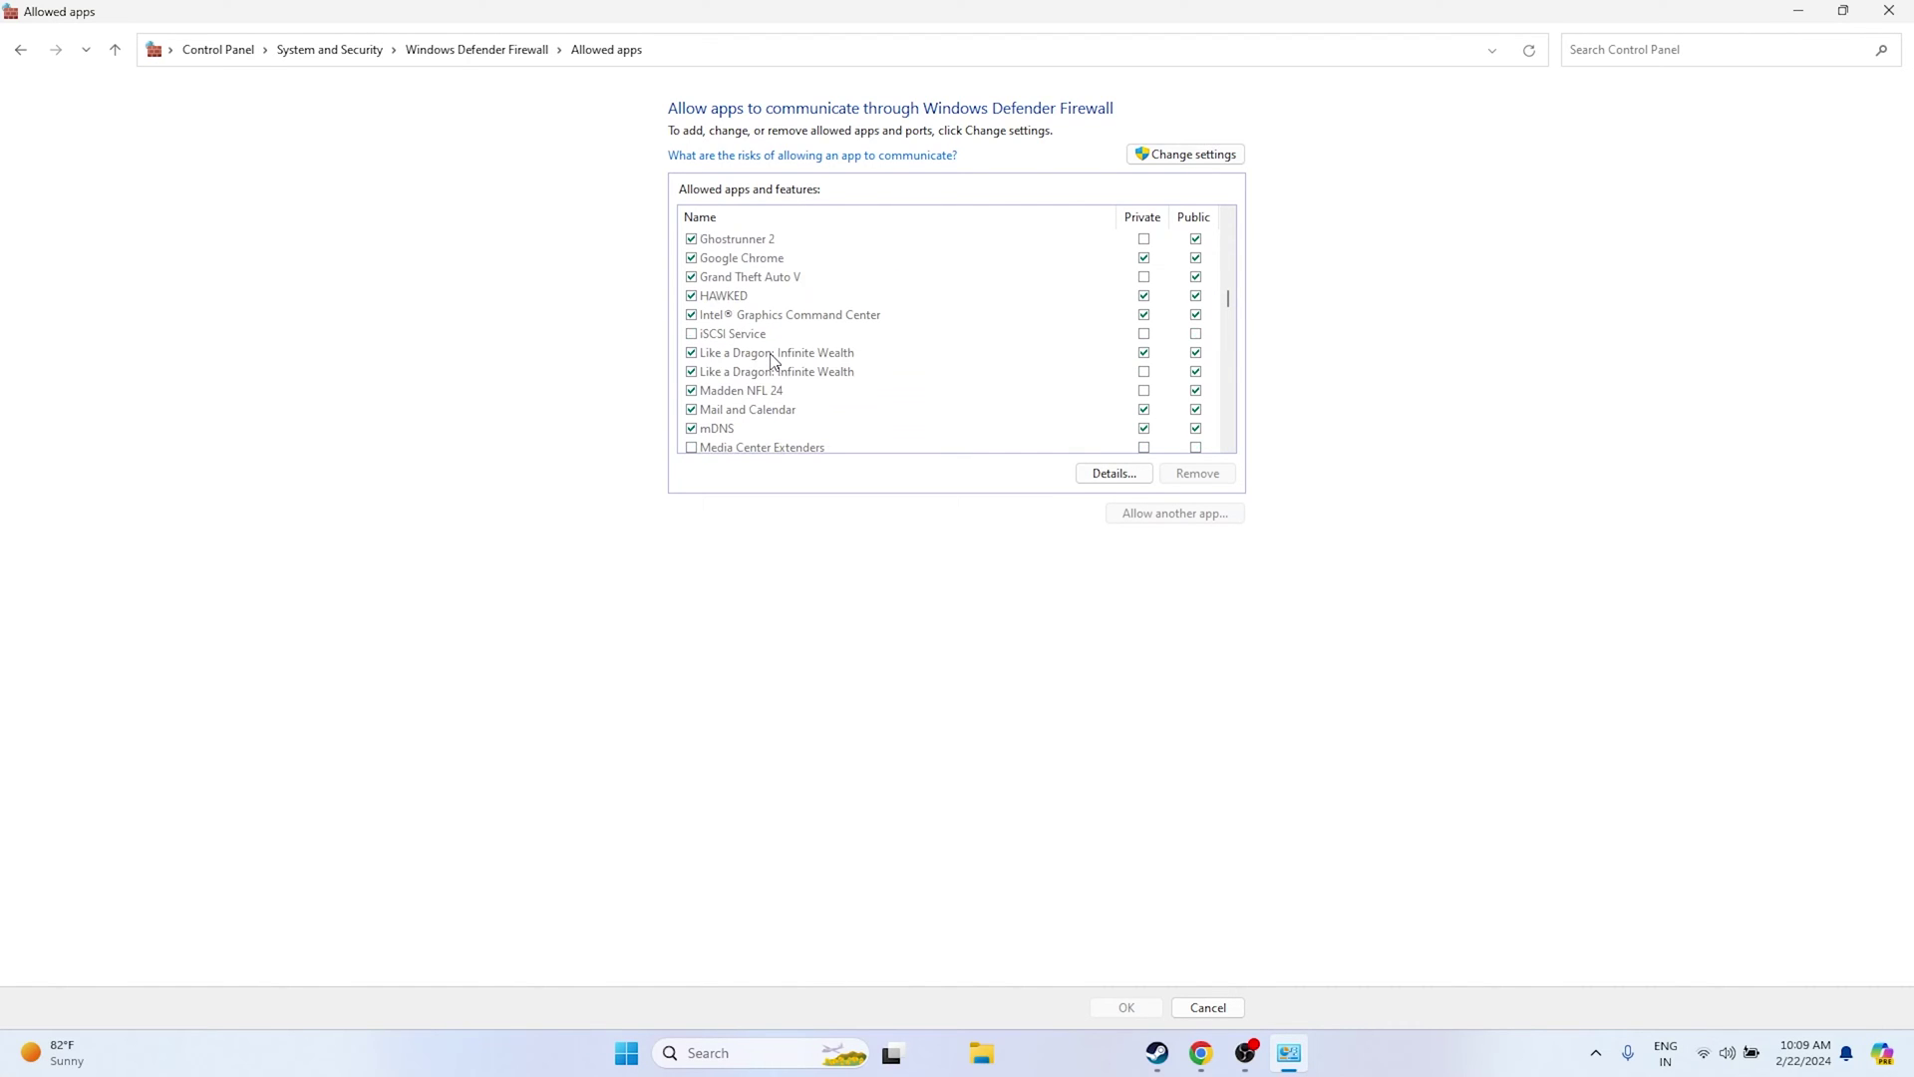
{"action": "scroll", "coordinate": [773, 361], "scroll_direction": "down", "scroll_amount": 10}
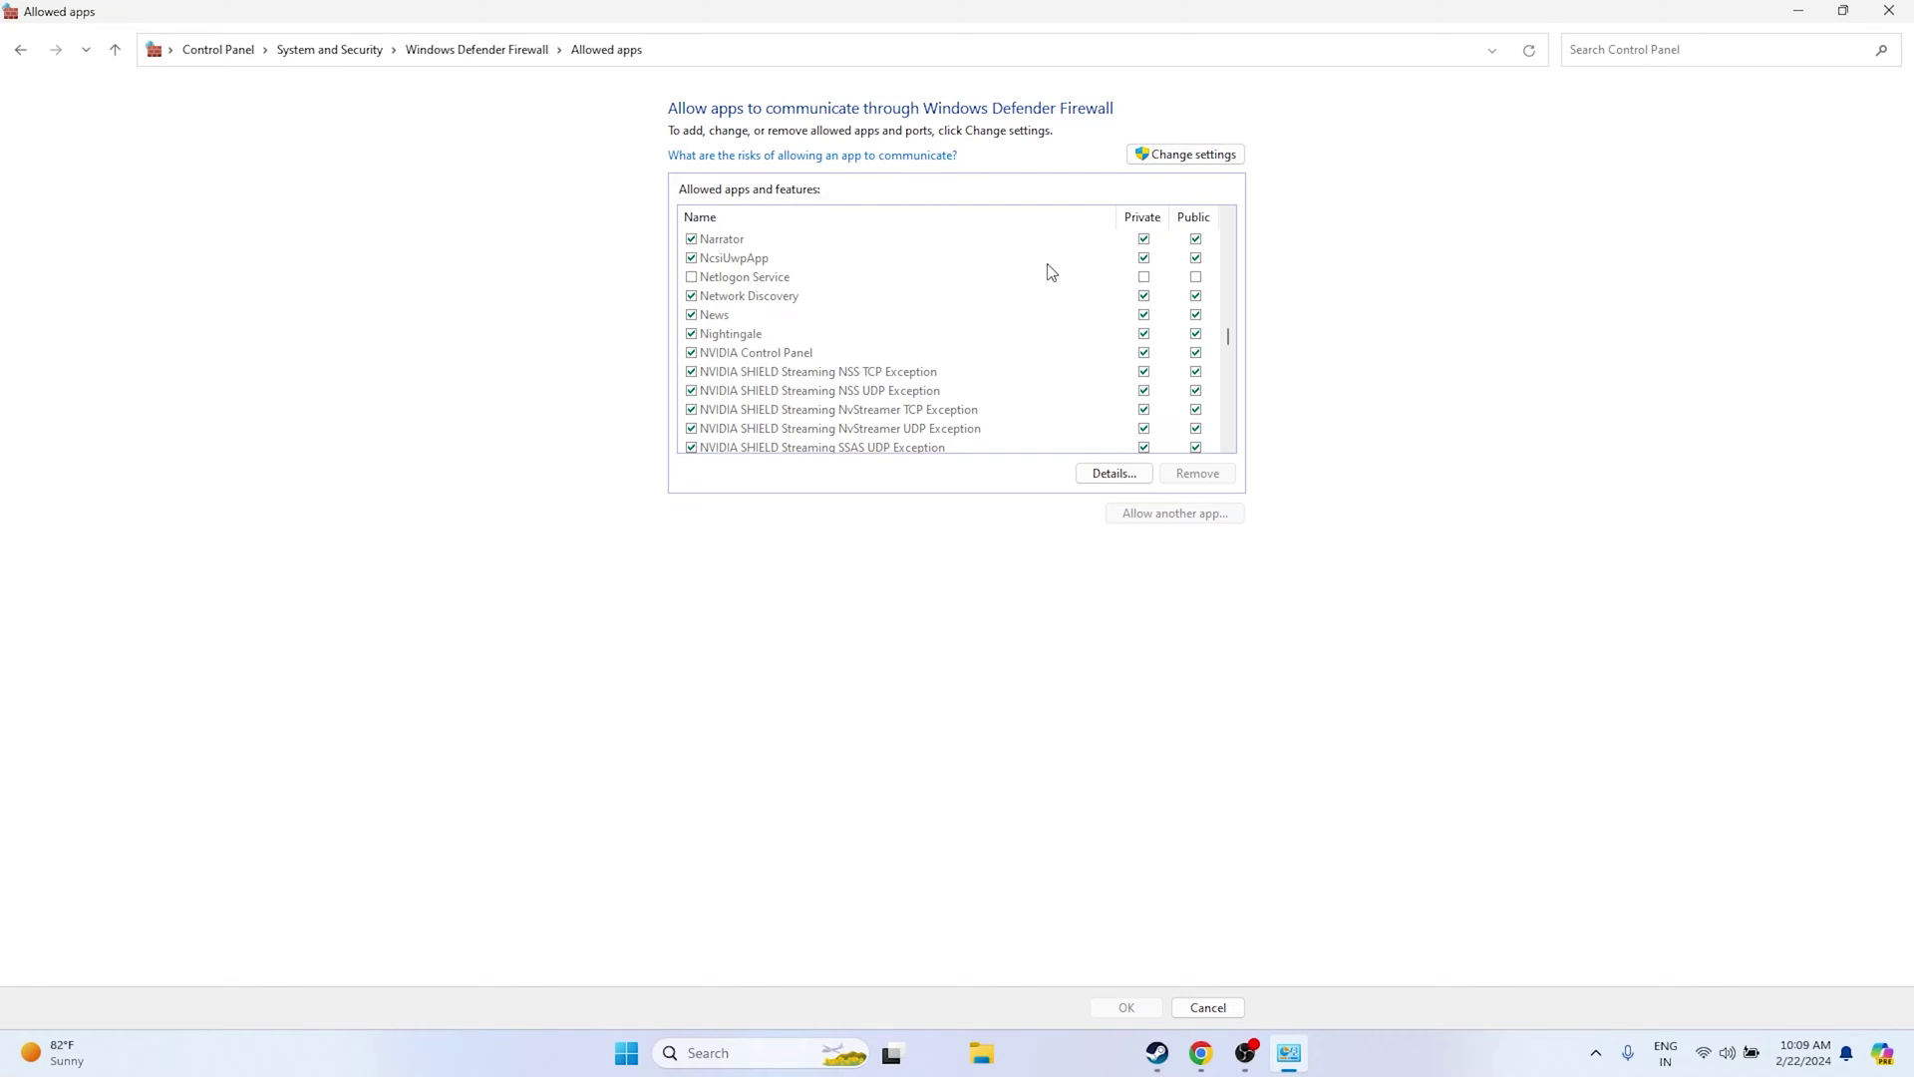
Unlock the allowed apps settings, start allowing another app, and browse to Steam's steamapps\common folder in Program Files (x86)
{"action": "left_click", "coordinate": [1167, 154]}
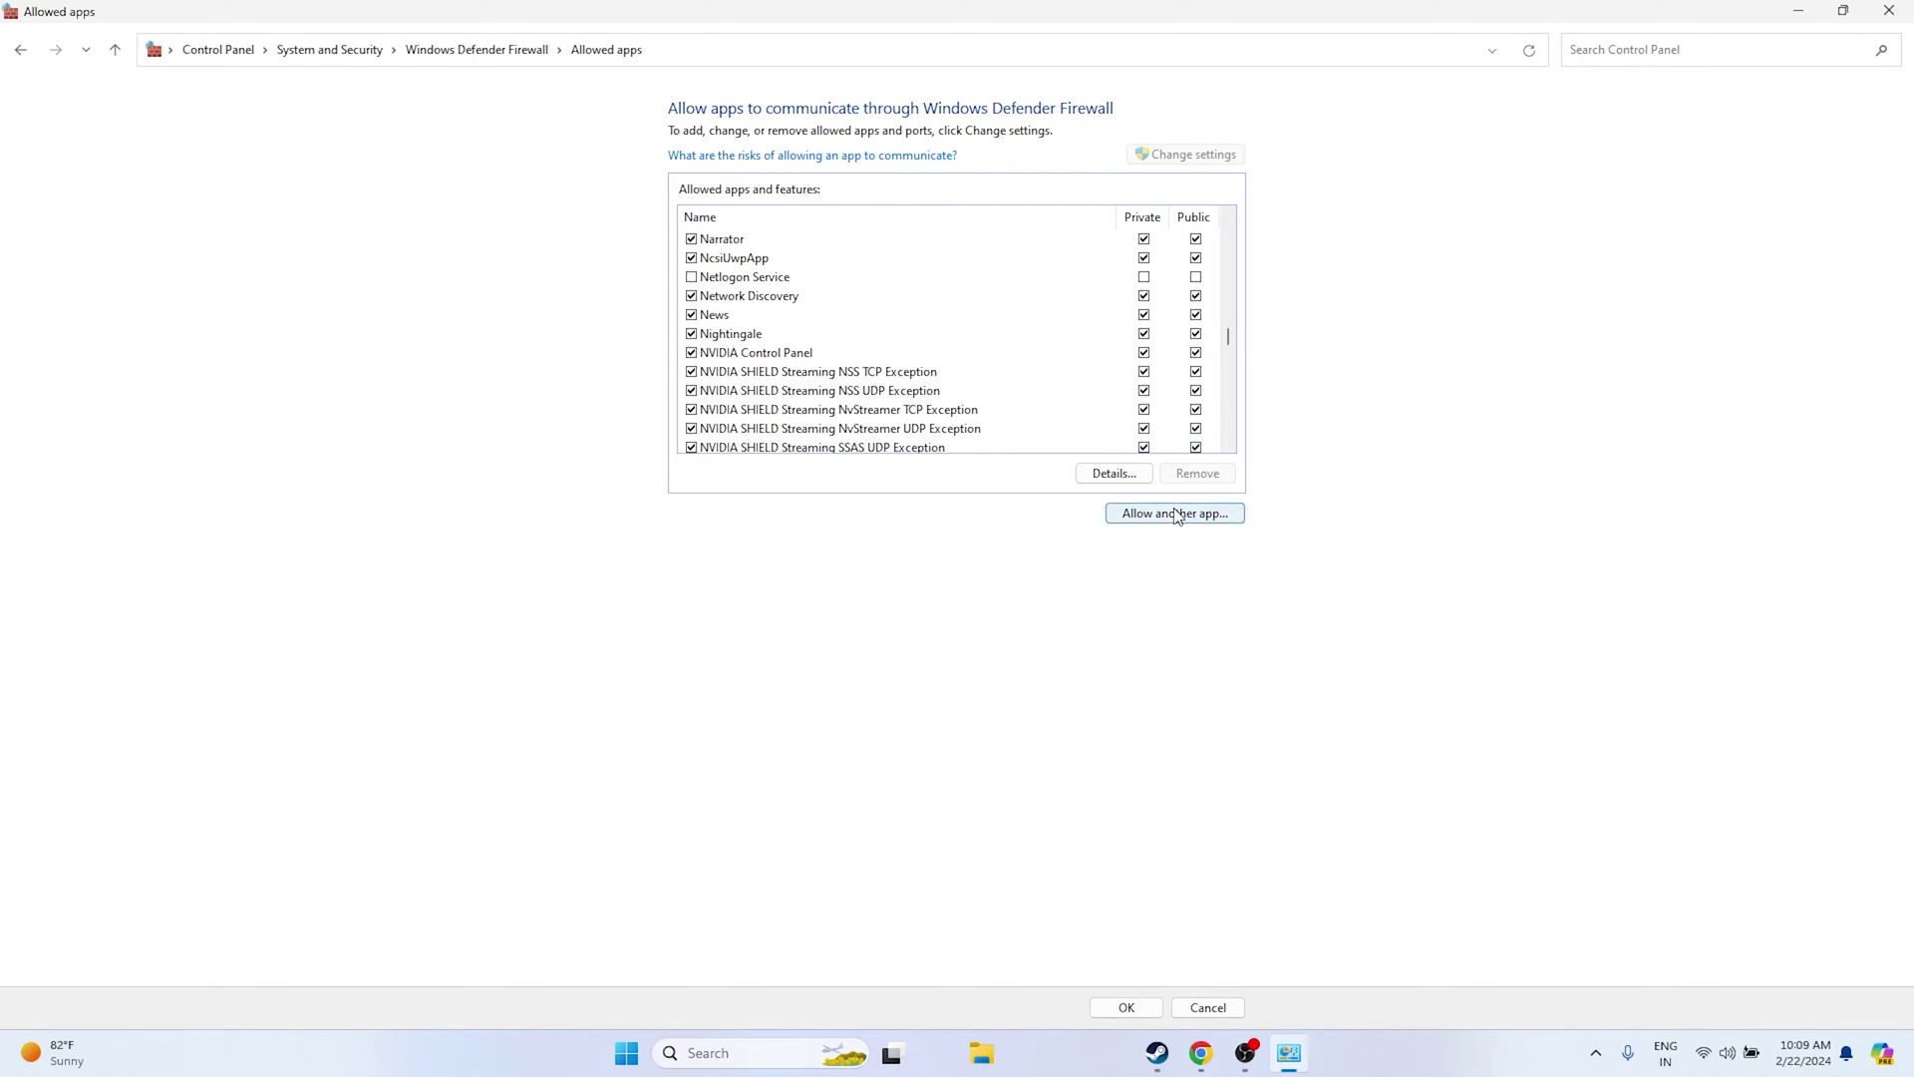
{"action": "left_click", "coordinate": [1175, 513]}
{"action": "left_click", "coordinate": [1125, 619]}
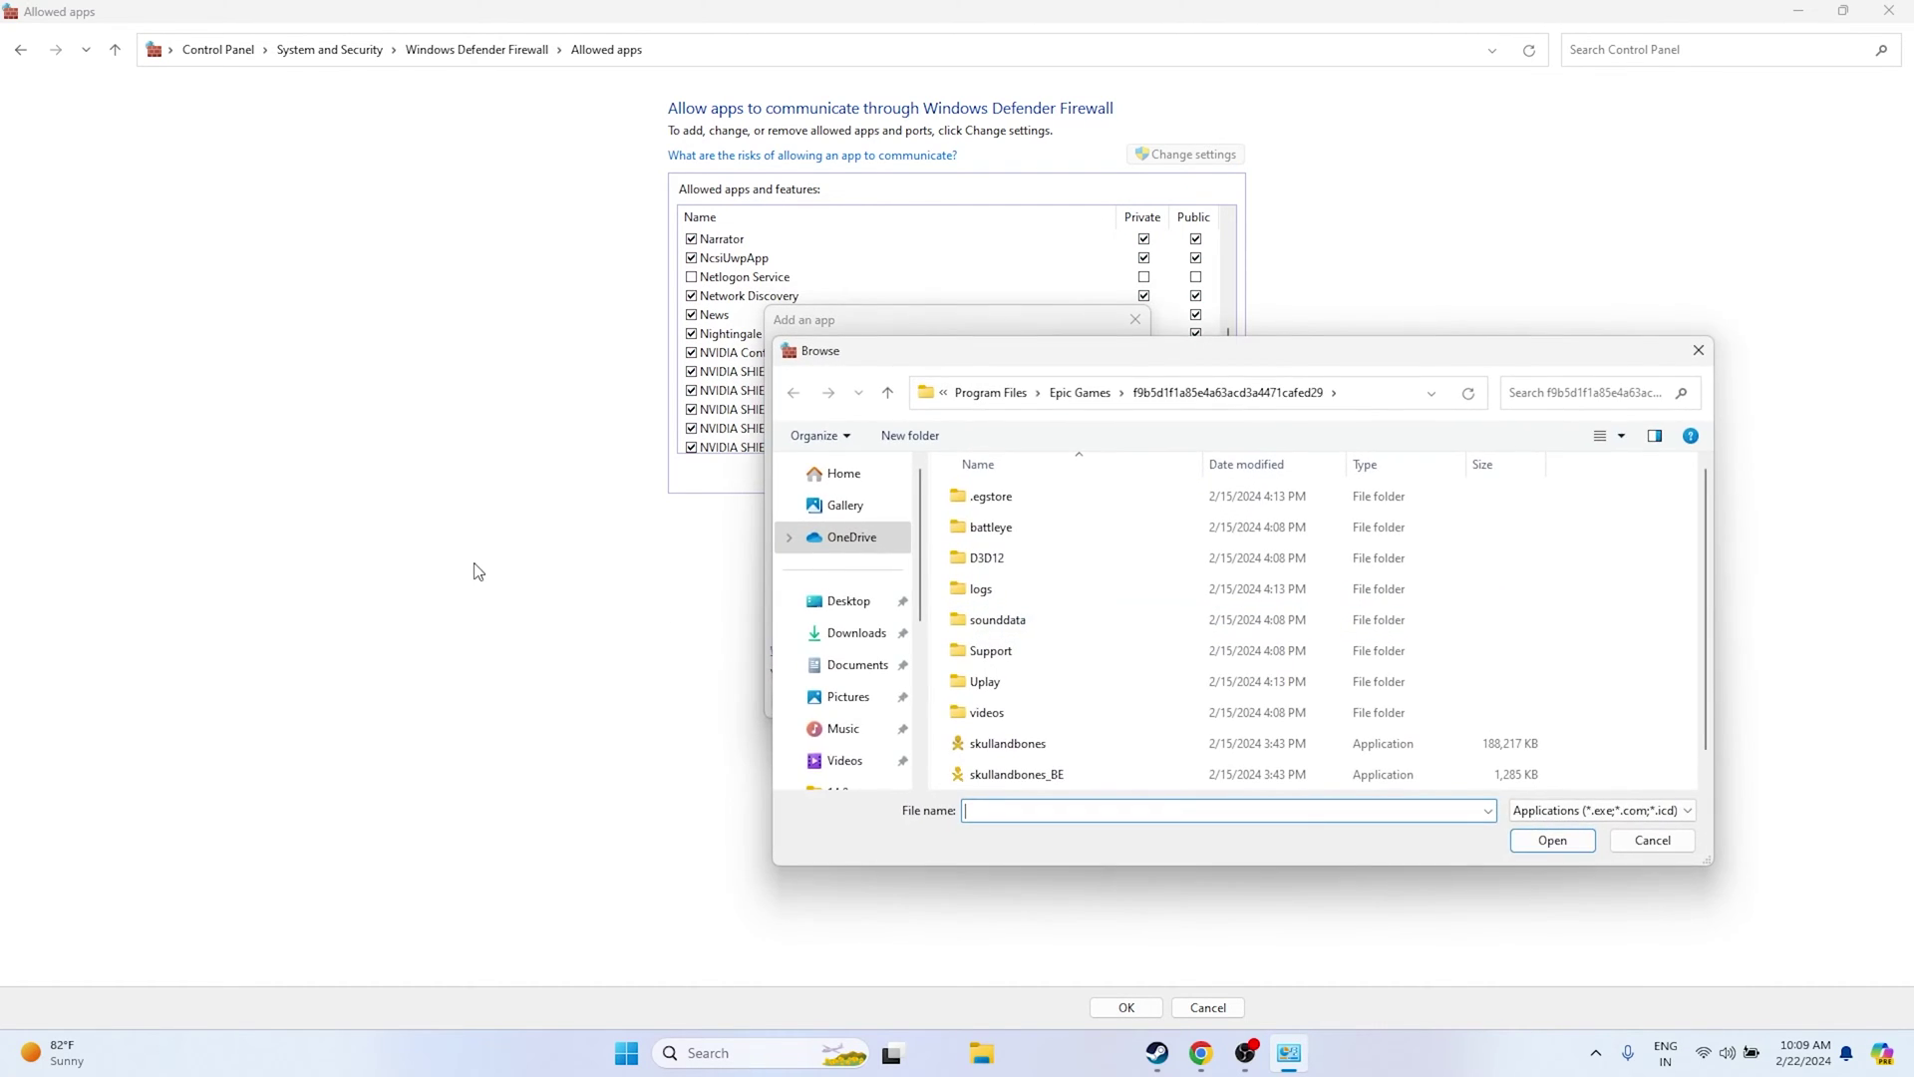
{"action": "left_click", "coordinate": [846, 690]}
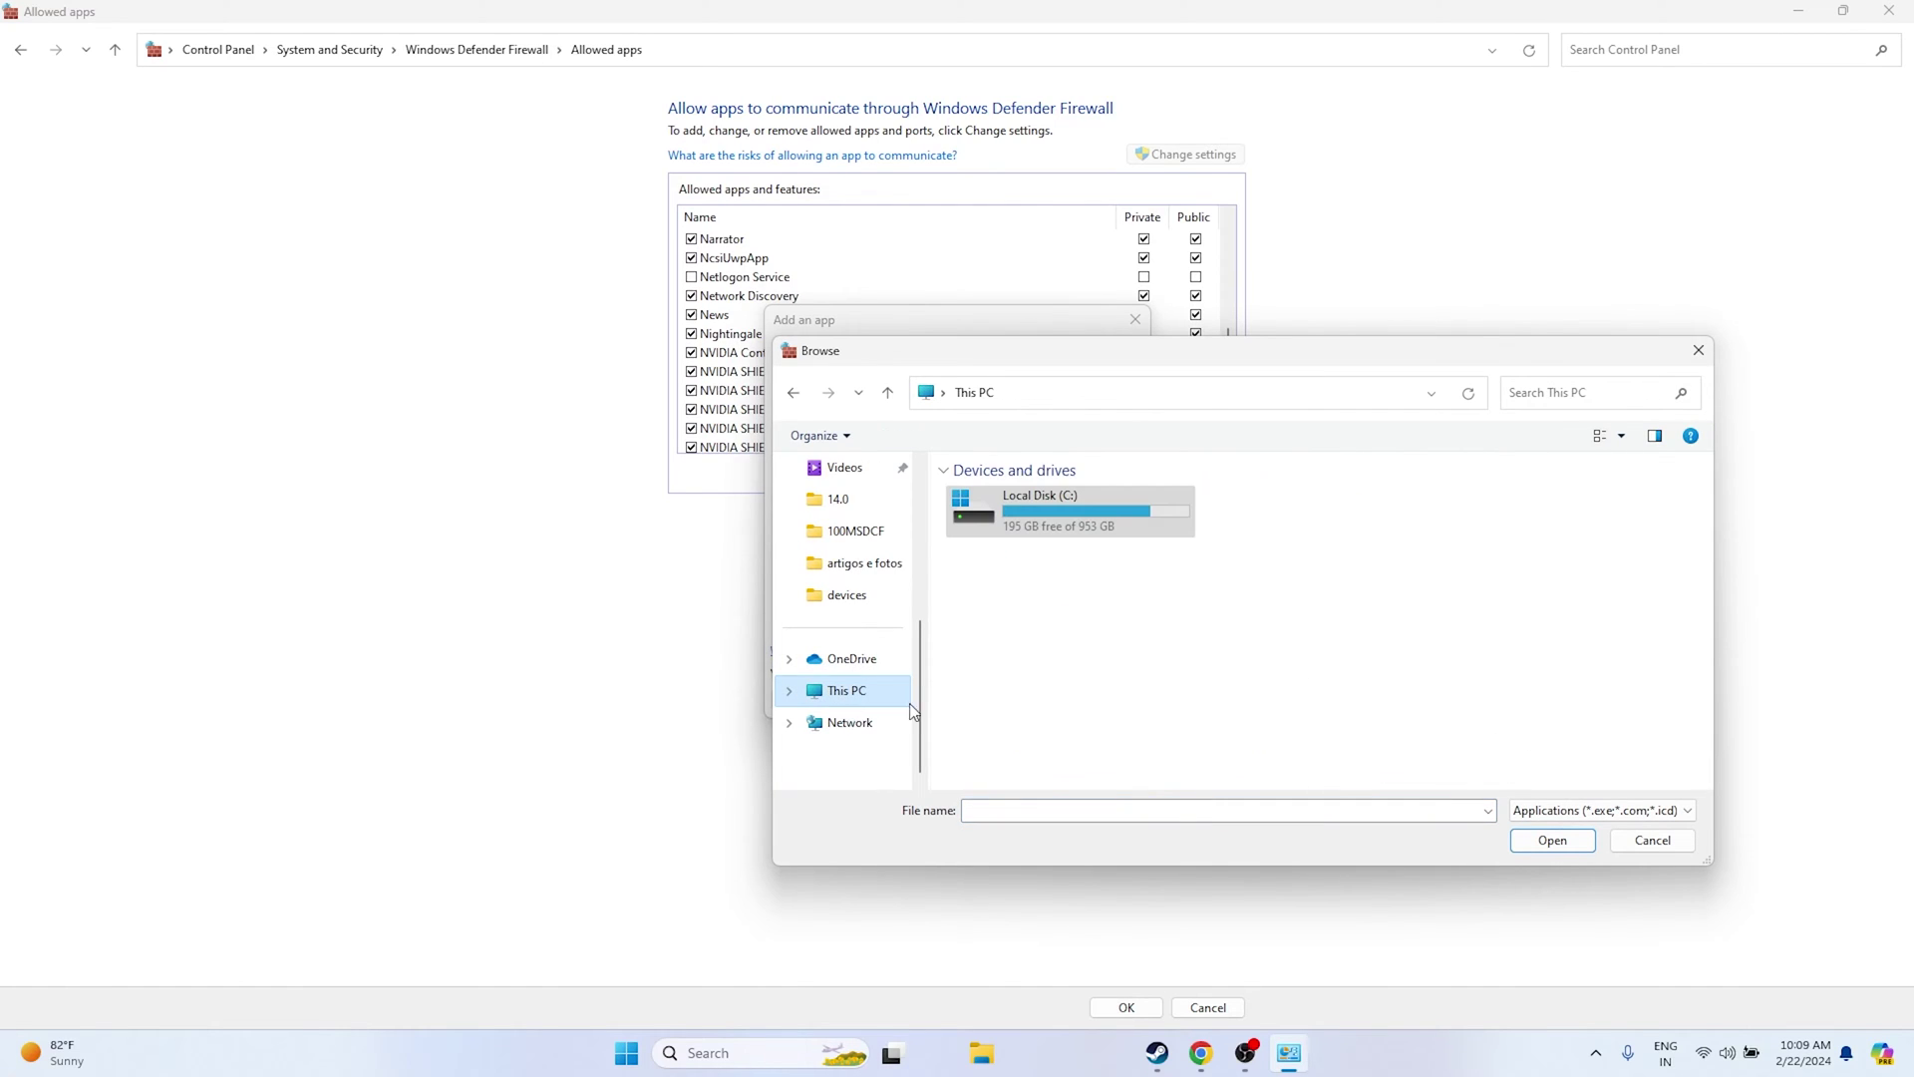
{"action": "left_click", "coordinate": [1027, 528]}
{"action": "double_click", "coordinate": [1026, 529]}
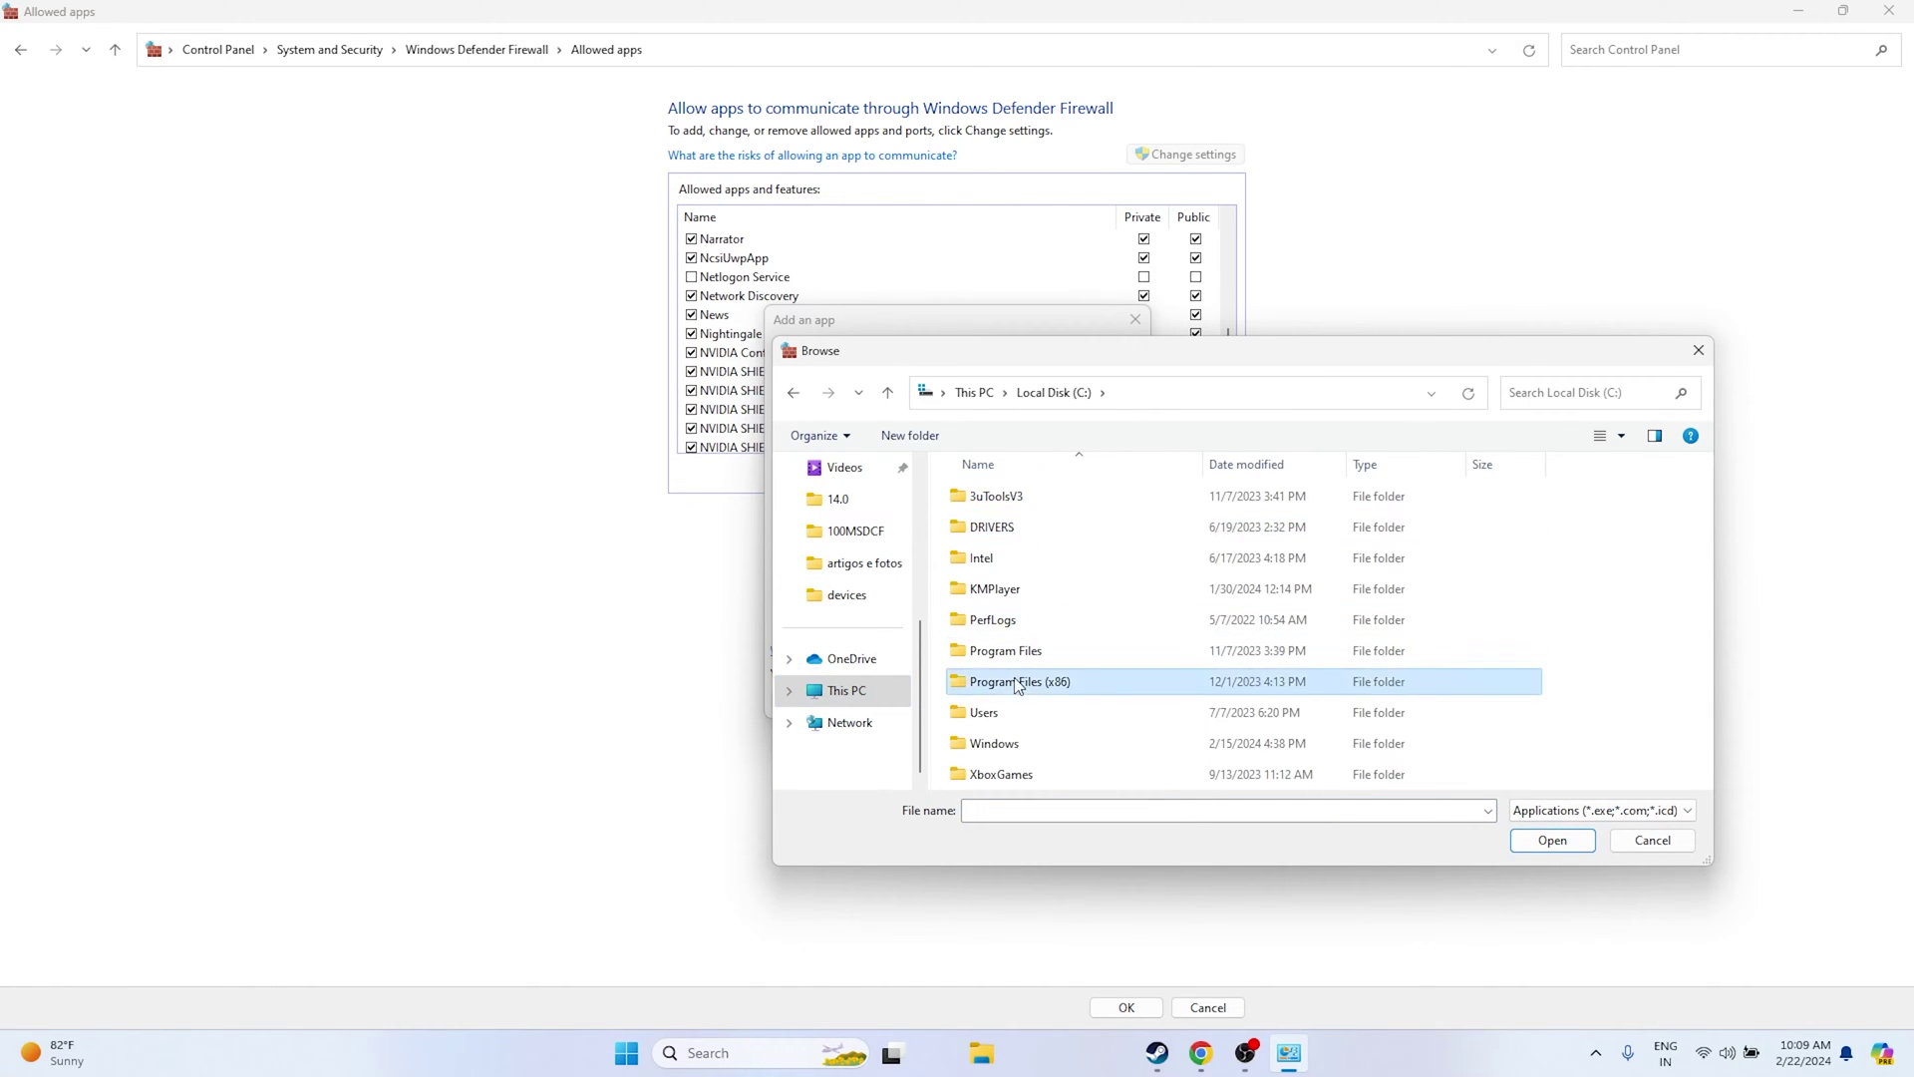
{"action": "double_click", "coordinate": [1027, 683]}
{"action": "scroll", "coordinate": [1031, 598], "scroll_direction": "down", "scroll_amount": 6}
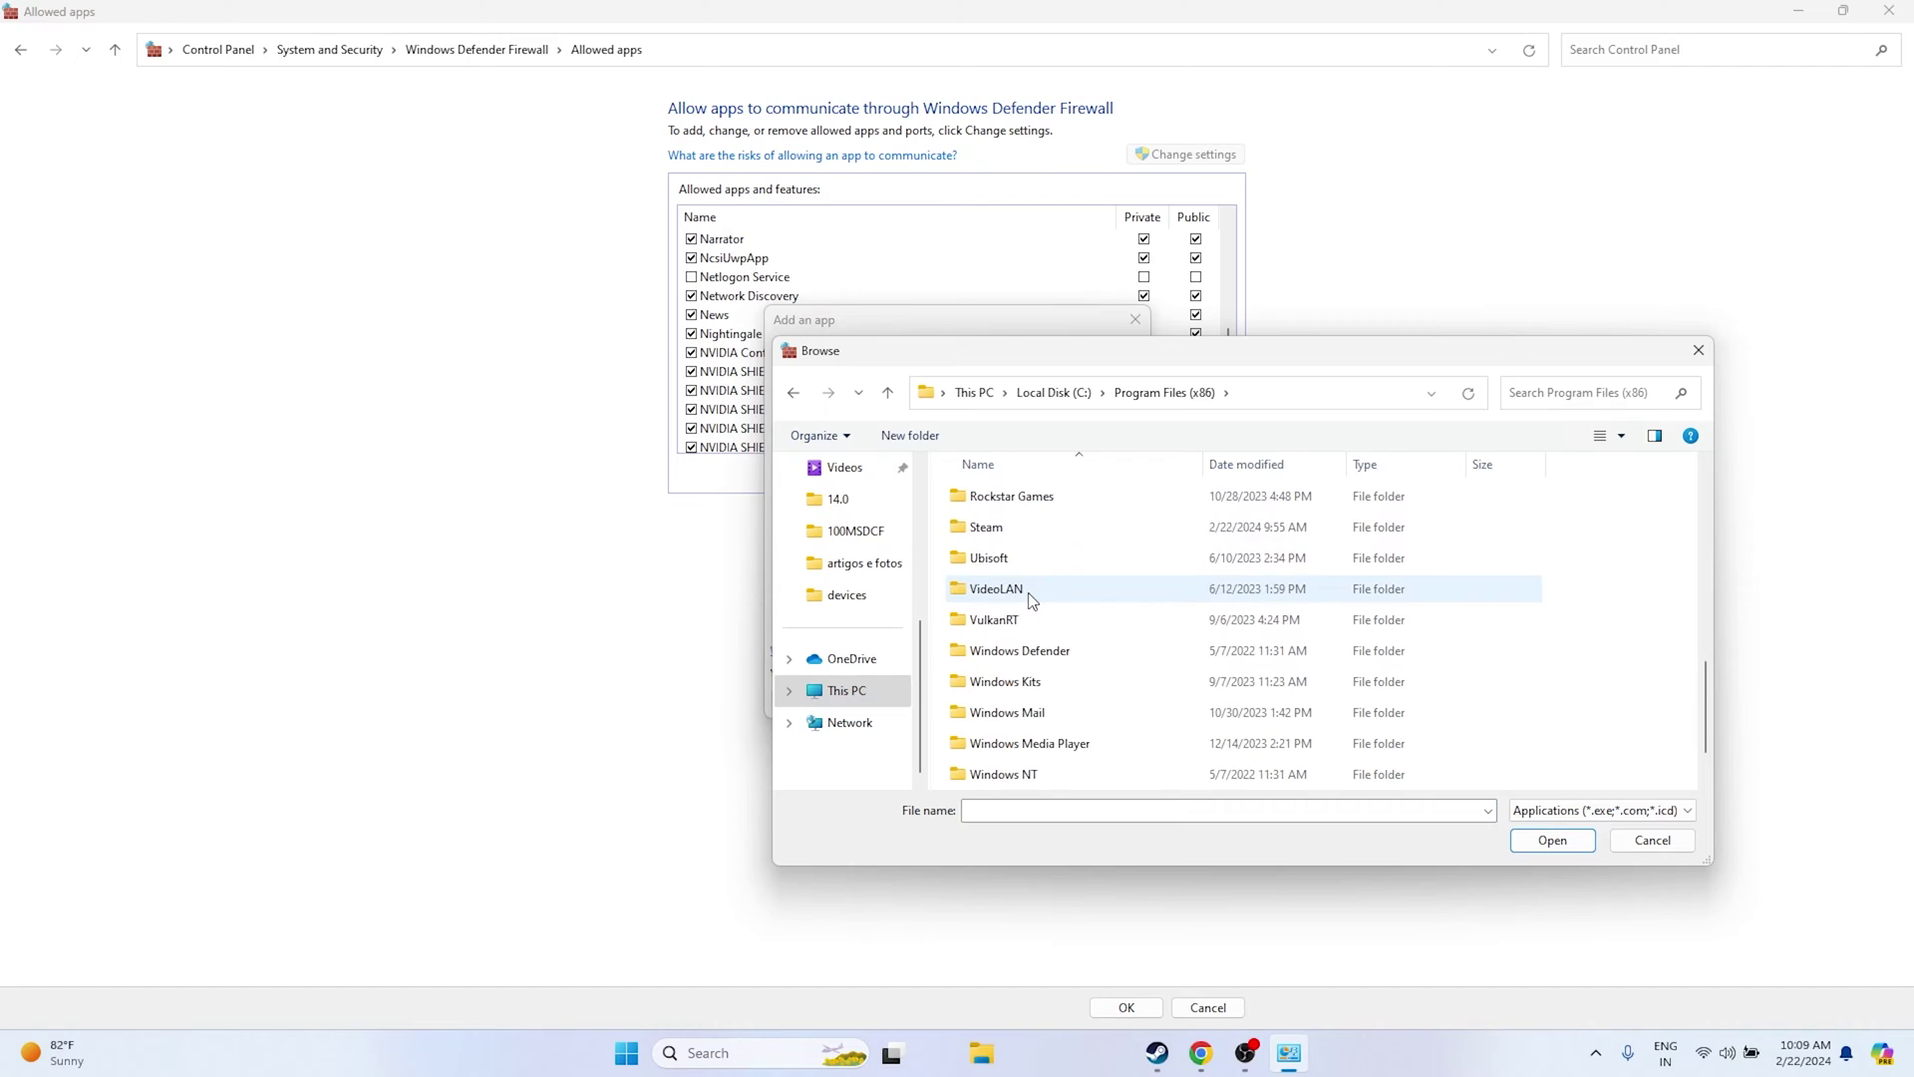
{"action": "double_click", "coordinate": [1021, 524]}
{"action": "scroll", "coordinate": [1027, 539], "scroll_direction": "down", "scroll_amount": 5}
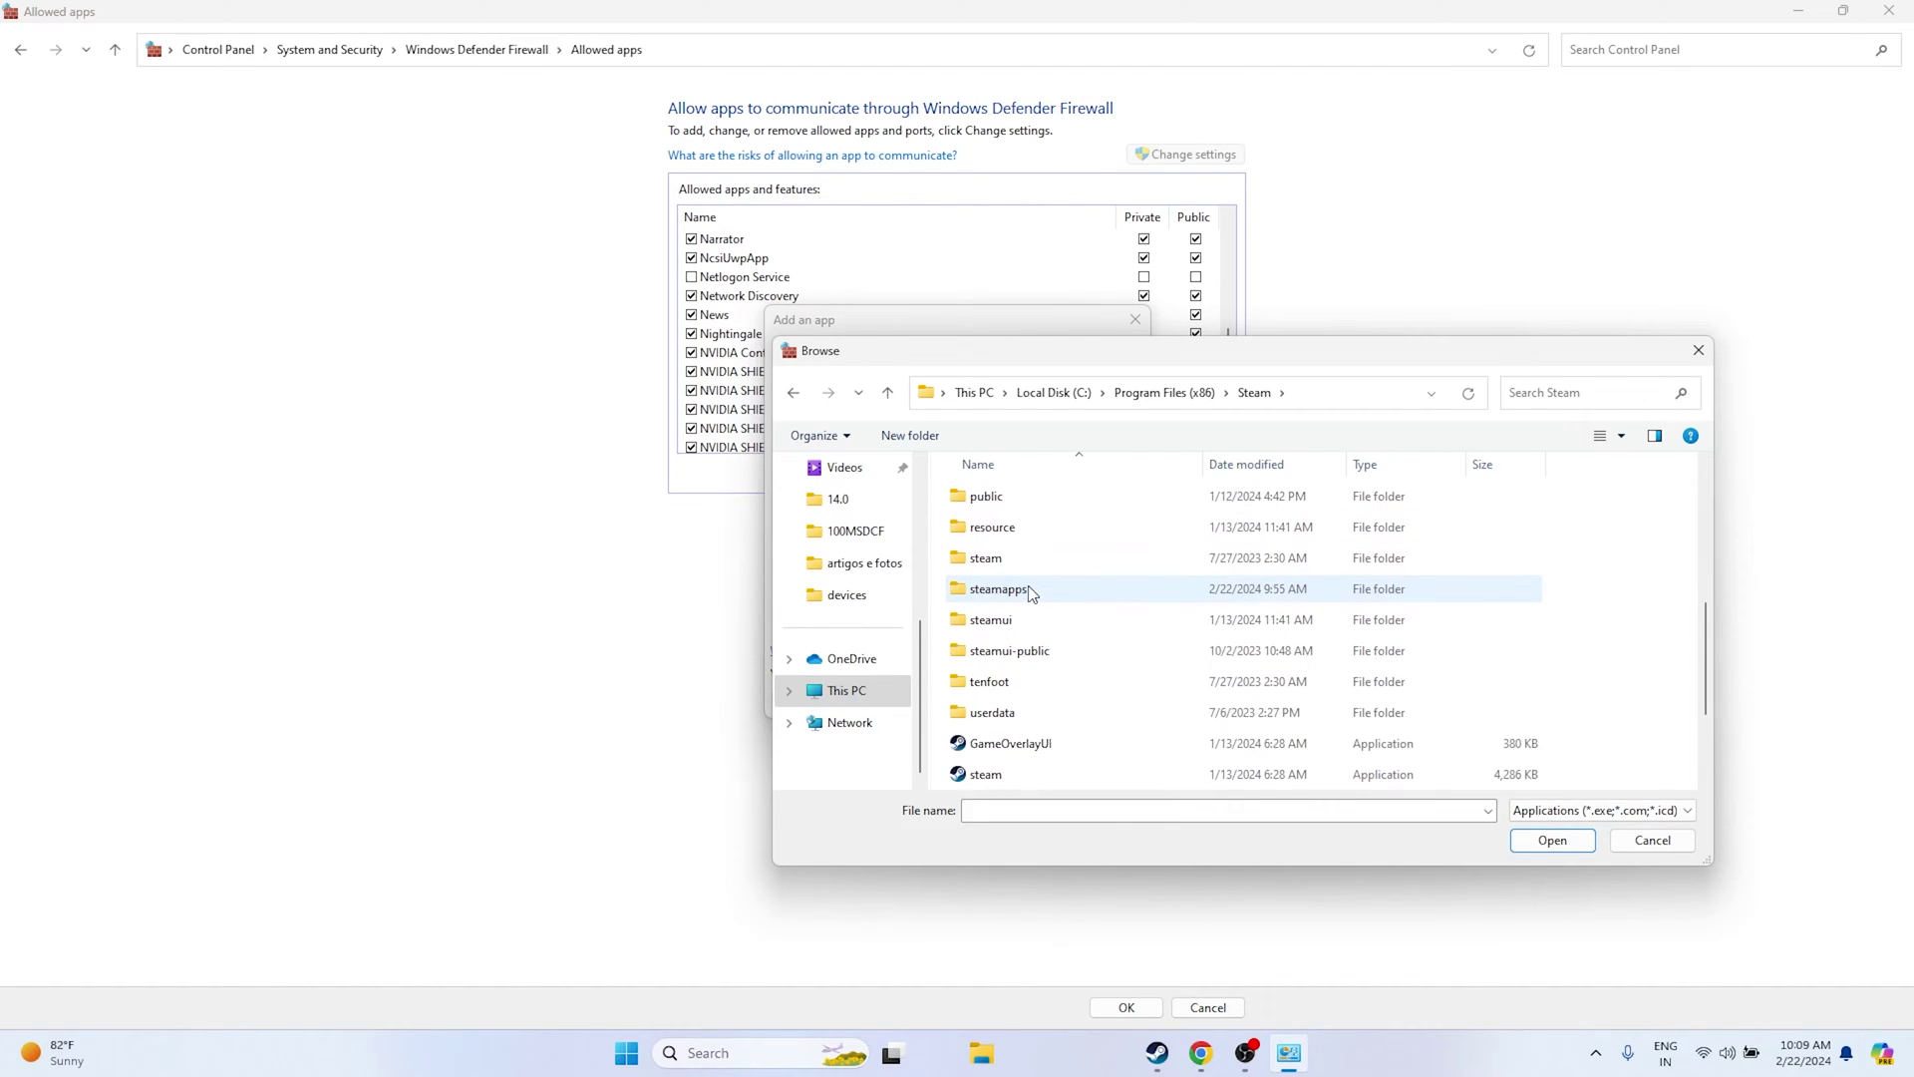
{"action": "double_click", "coordinate": [1026, 589]}
{"action": "double_click", "coordinate": [1025, 500]}
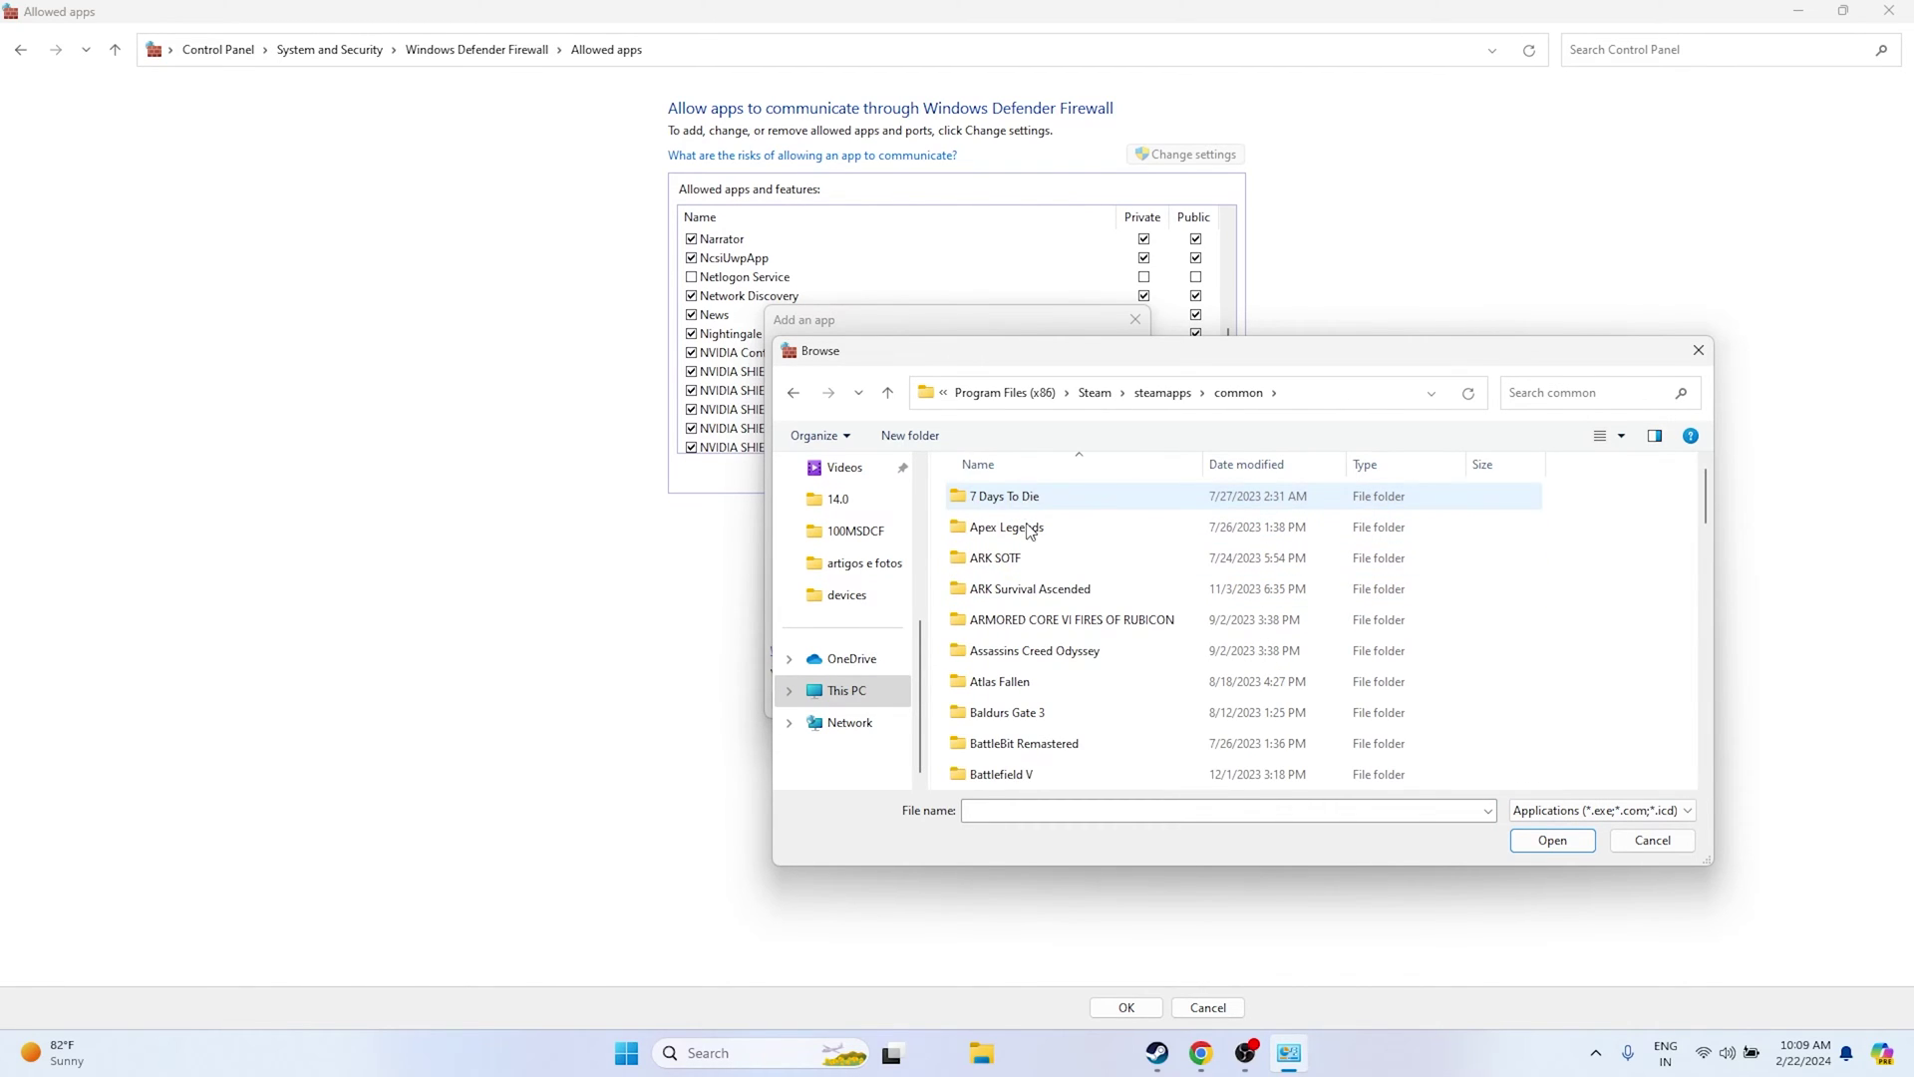
Choose NWXClient from the Nightingale folder, try to add it to the firewall's allowed apps, and close the Add an app dialog
{"action": "scroll", "coordinate": [1032, 558], "scroll_direction": "down", "scroll_amount": 3}
{"action": "scroll", "coordinate": [1033, 577], "scroll_direction": "down", "scroll_amount": 7}
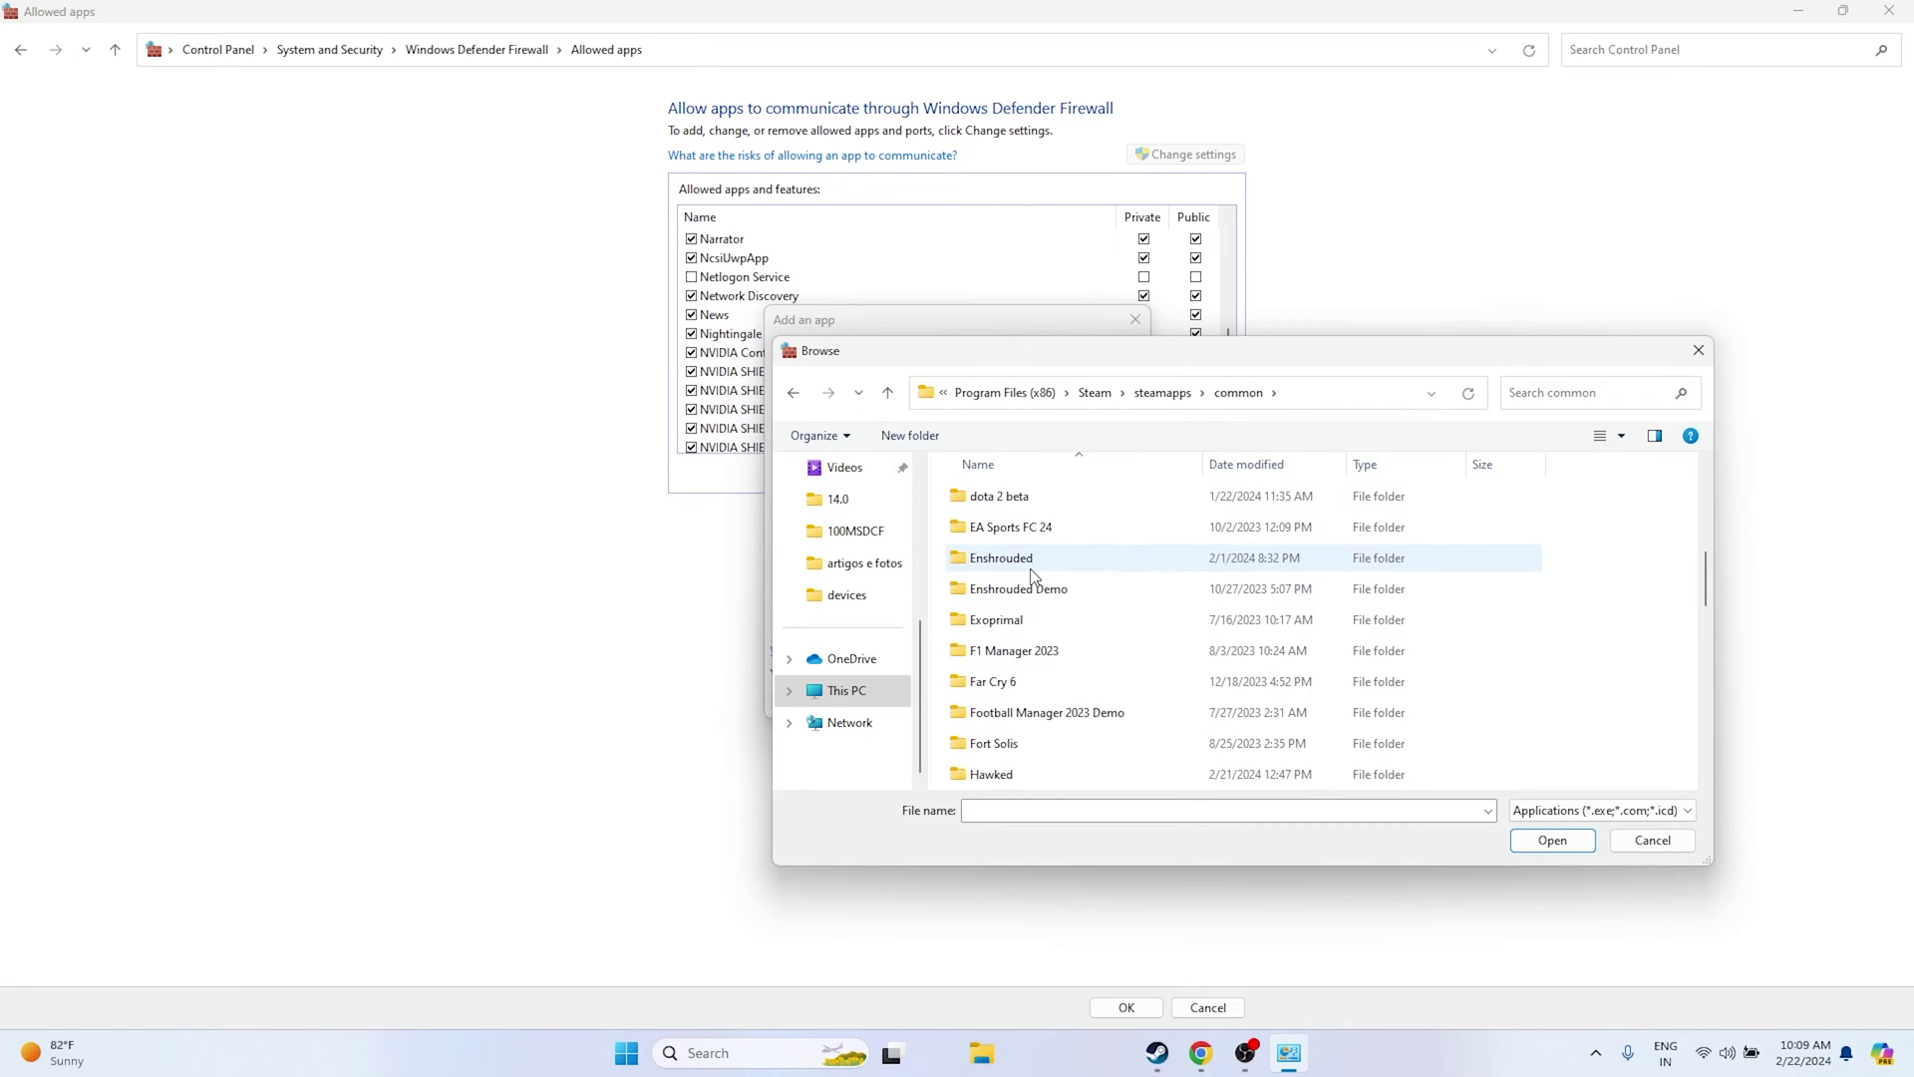
{"action": "scroll", "coordinate": [1033, 576], "scroll_direction": "down", "scroll_amount": 3}
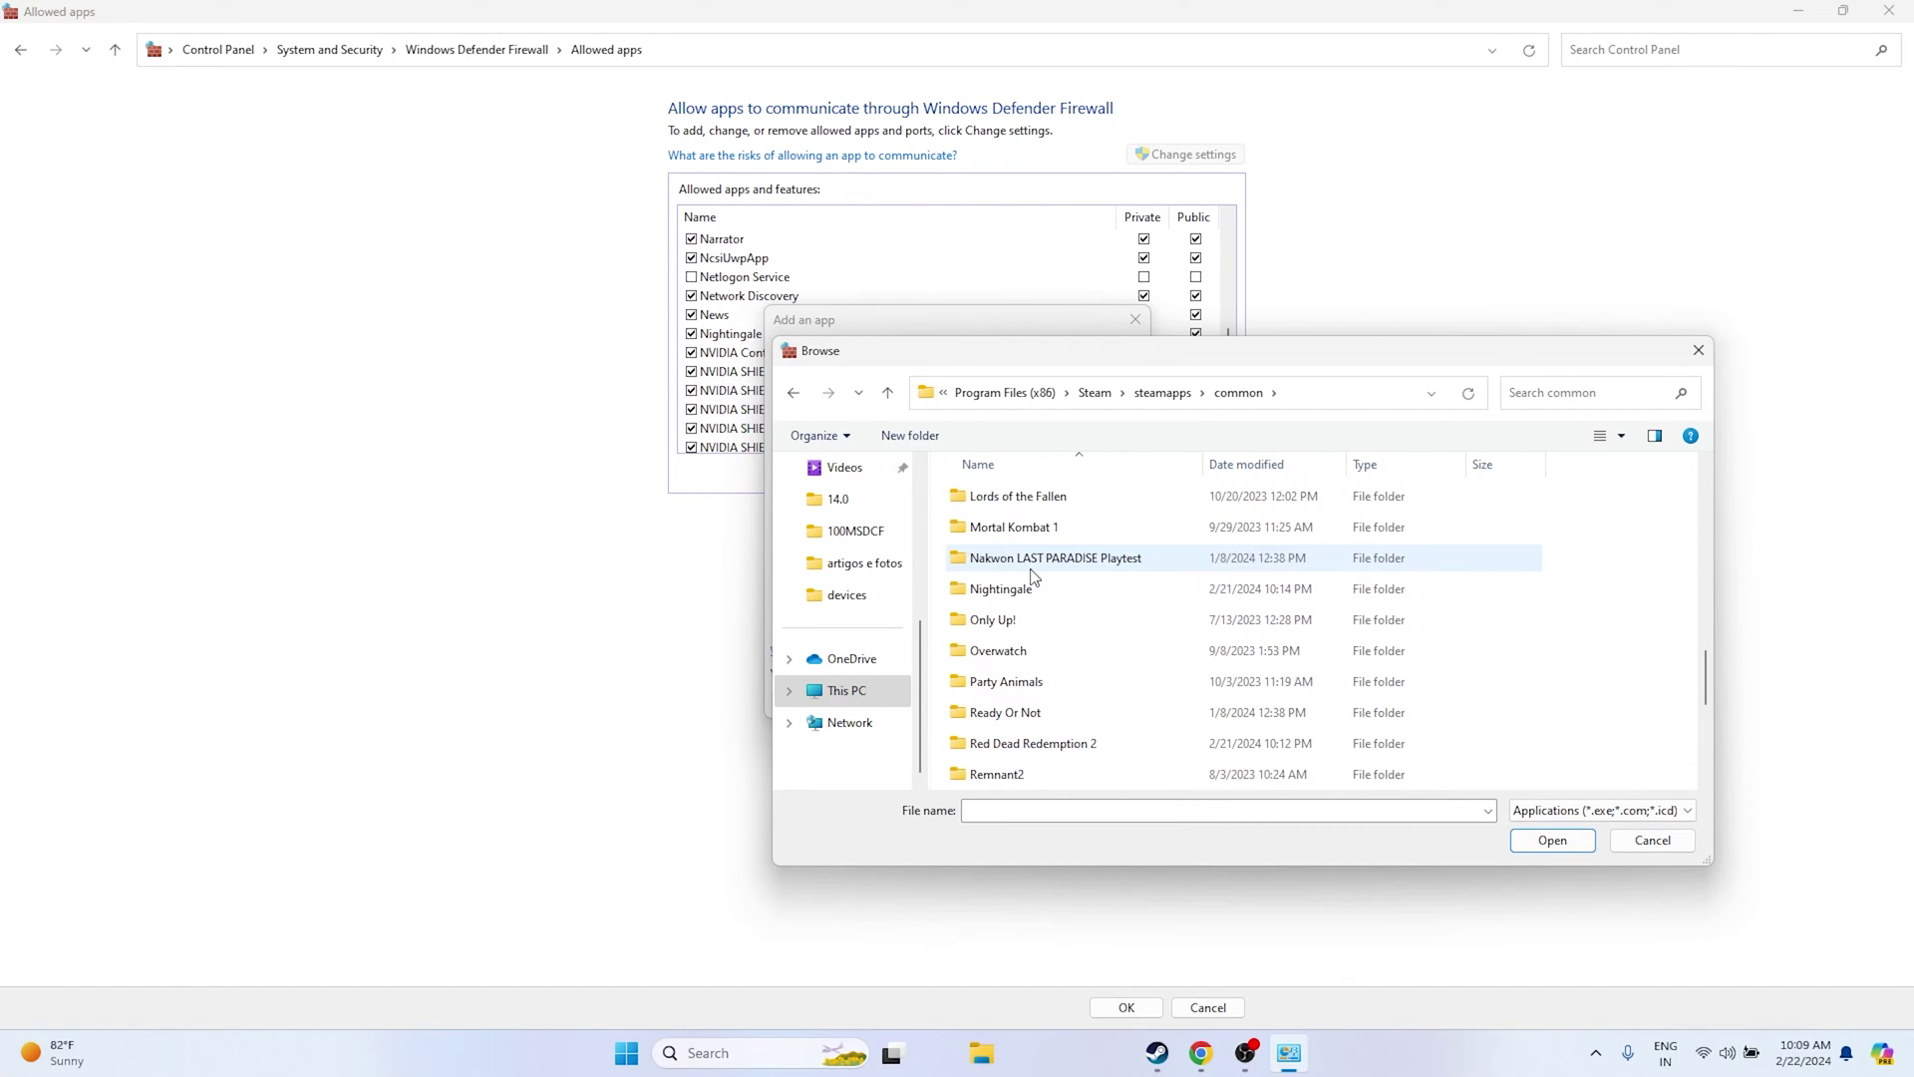
{"action": "double_click", "coordinate": [1027, 590]}
{"action": "left_click", "coordinate": [1025, 559]}
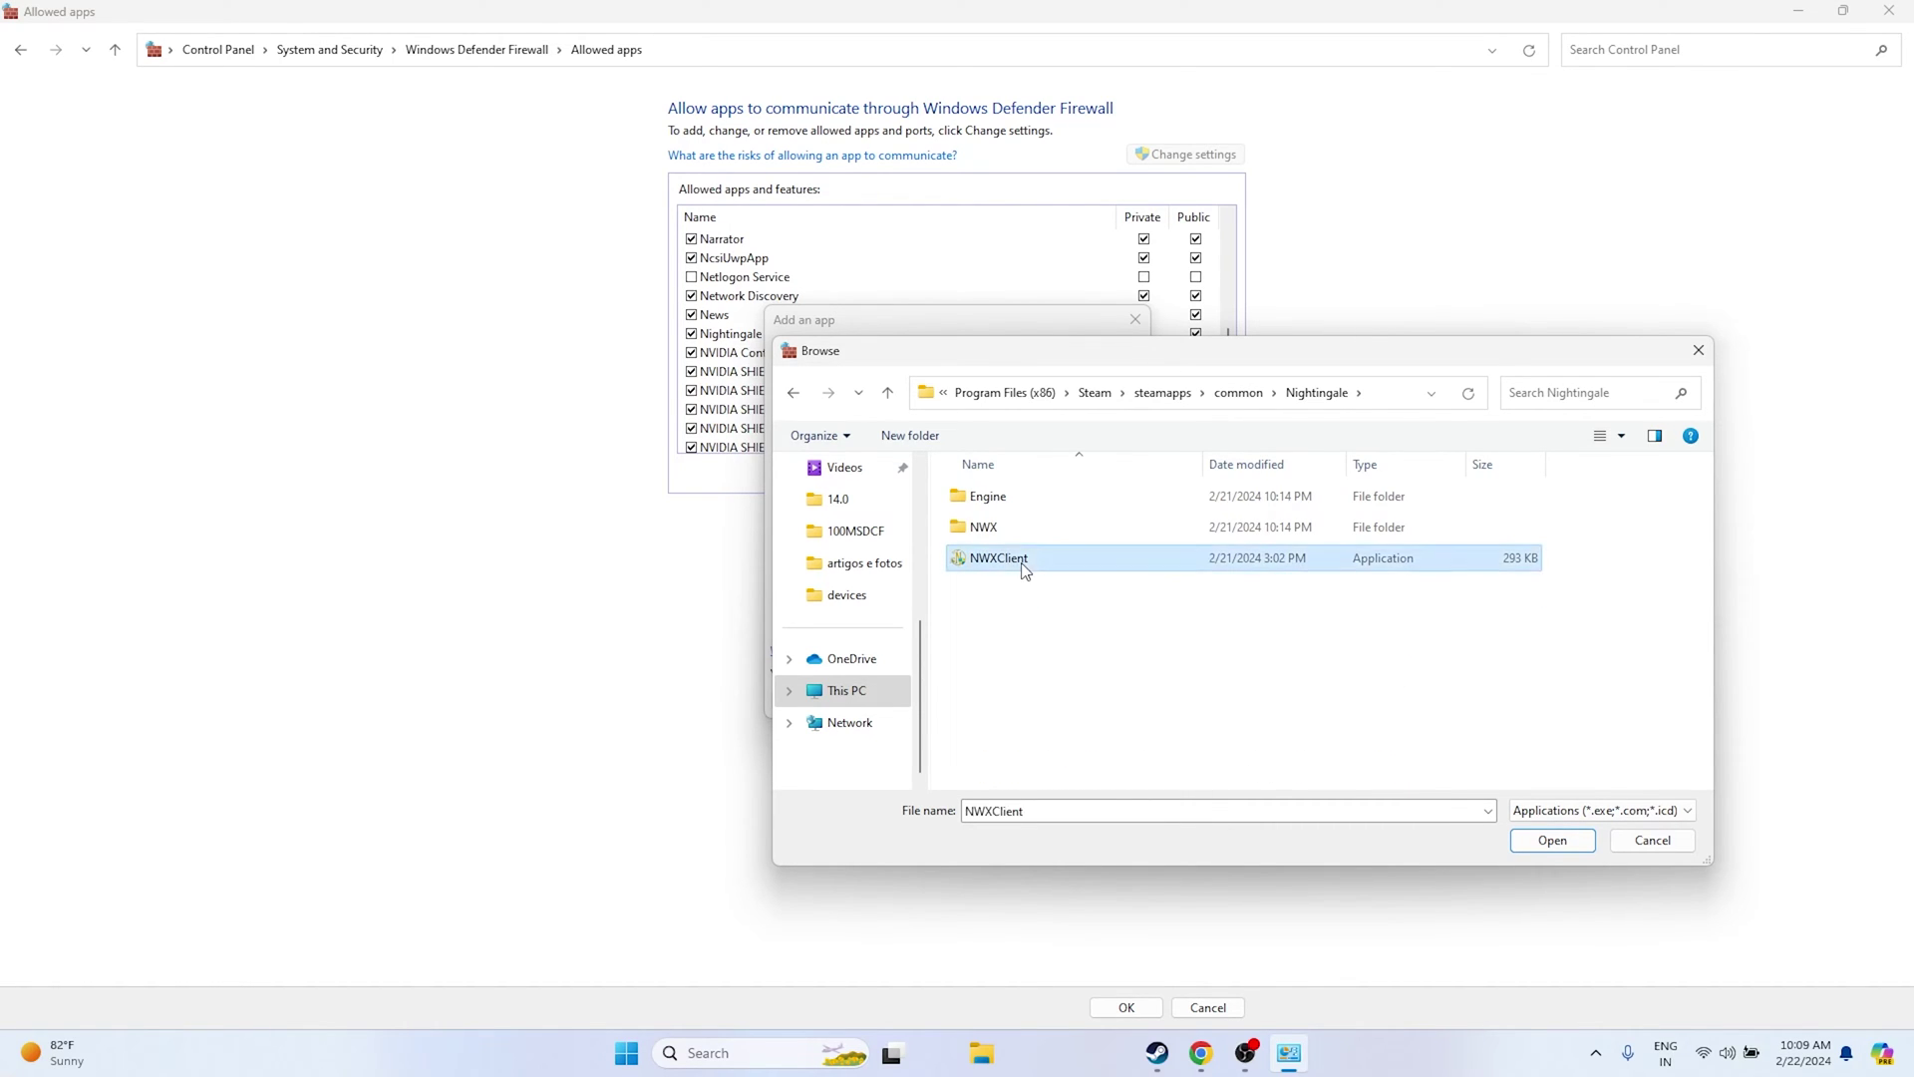
{"action": "left_click", "coordinate": [1552, 840]}
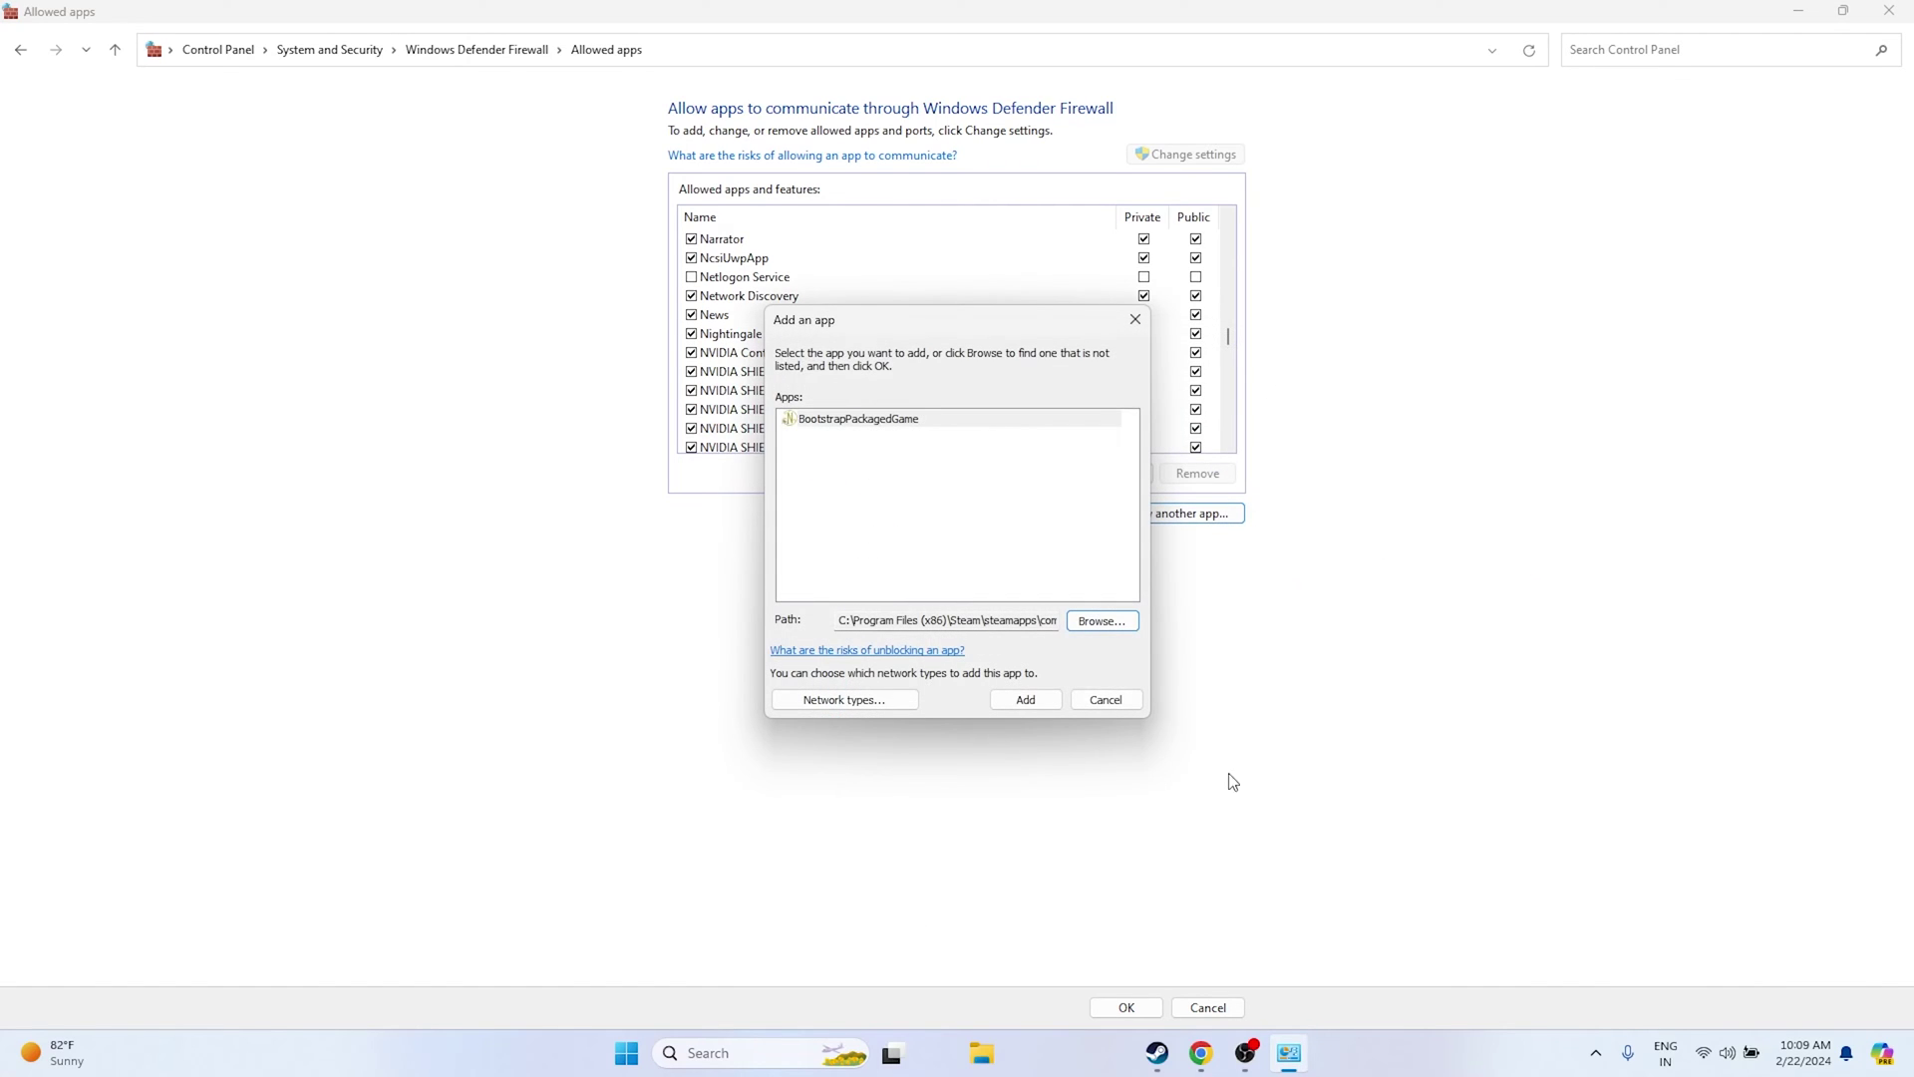
{"action": "left_click", "coordinate": [1001, 701]}
{"action": "left_click", "coordinate": [1112, 594]}
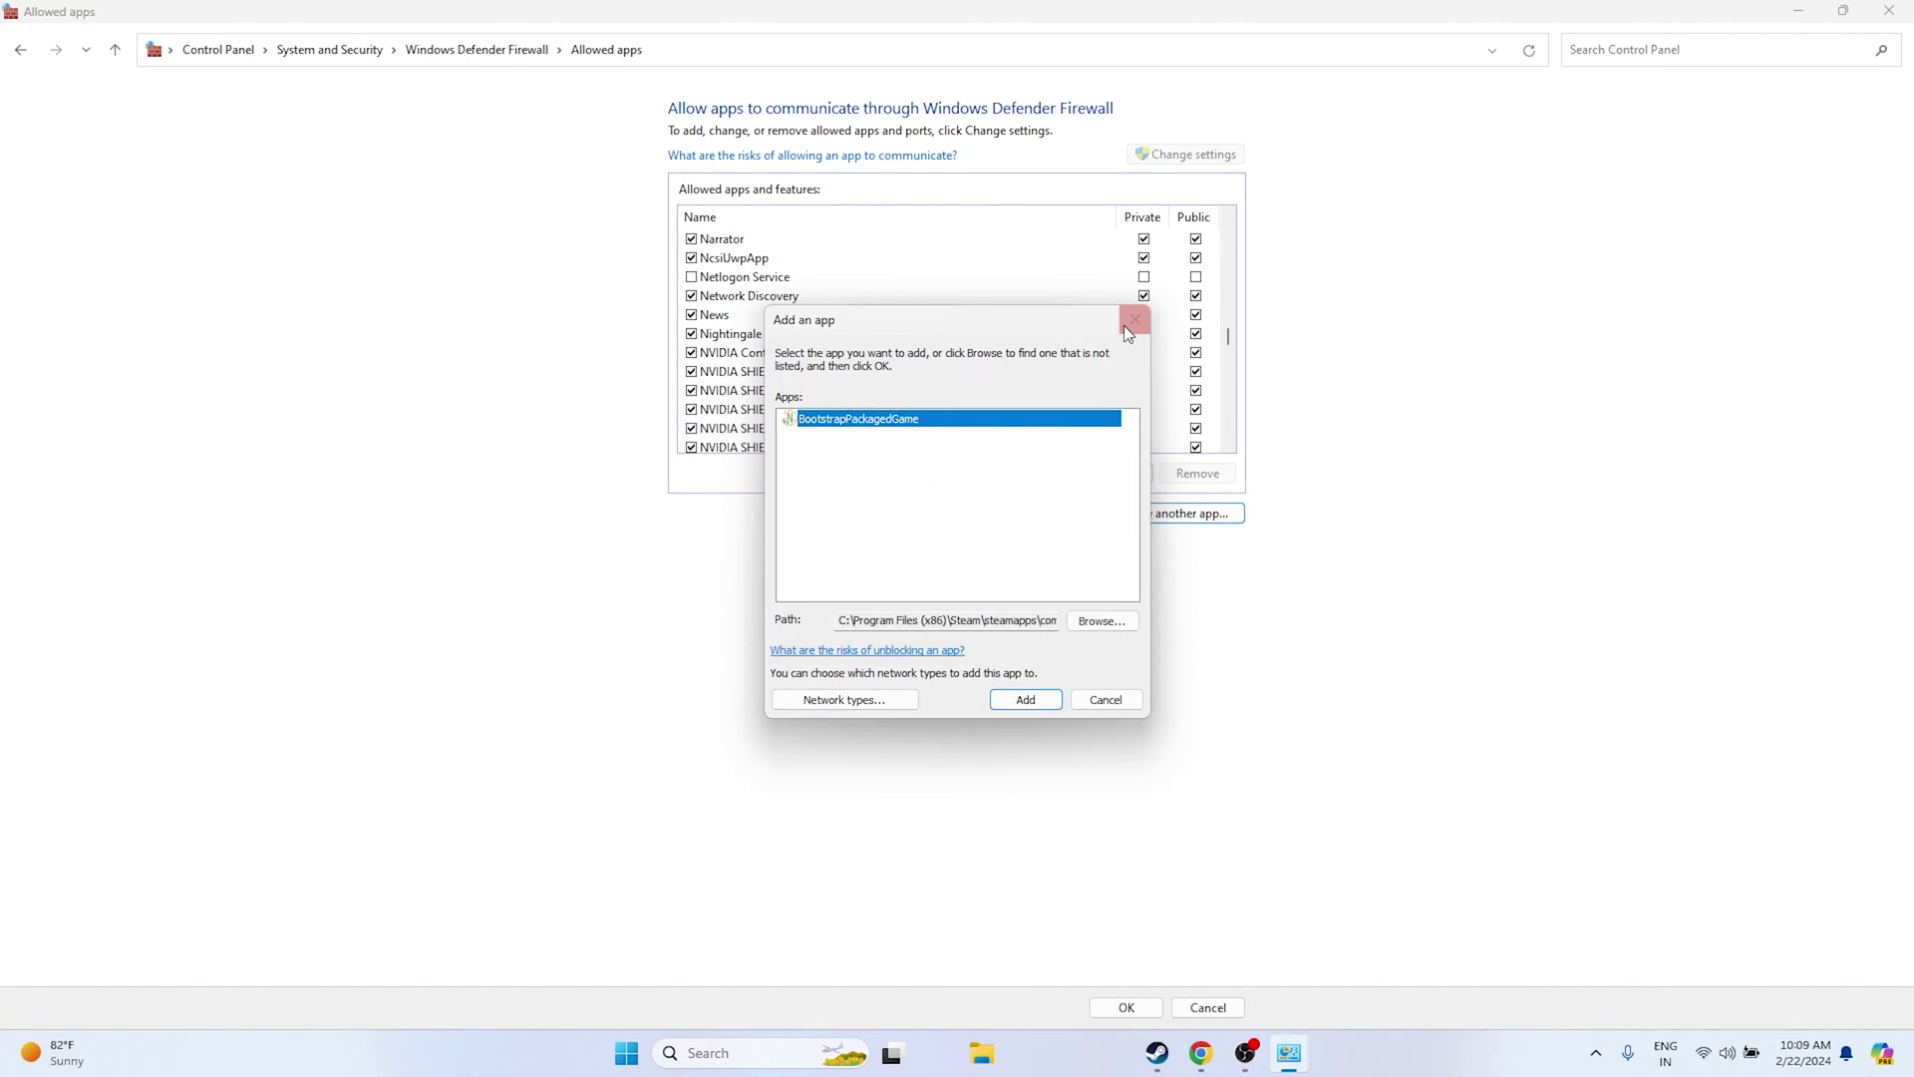
{"action": "left_click", "coordinate": [1133, 319]}
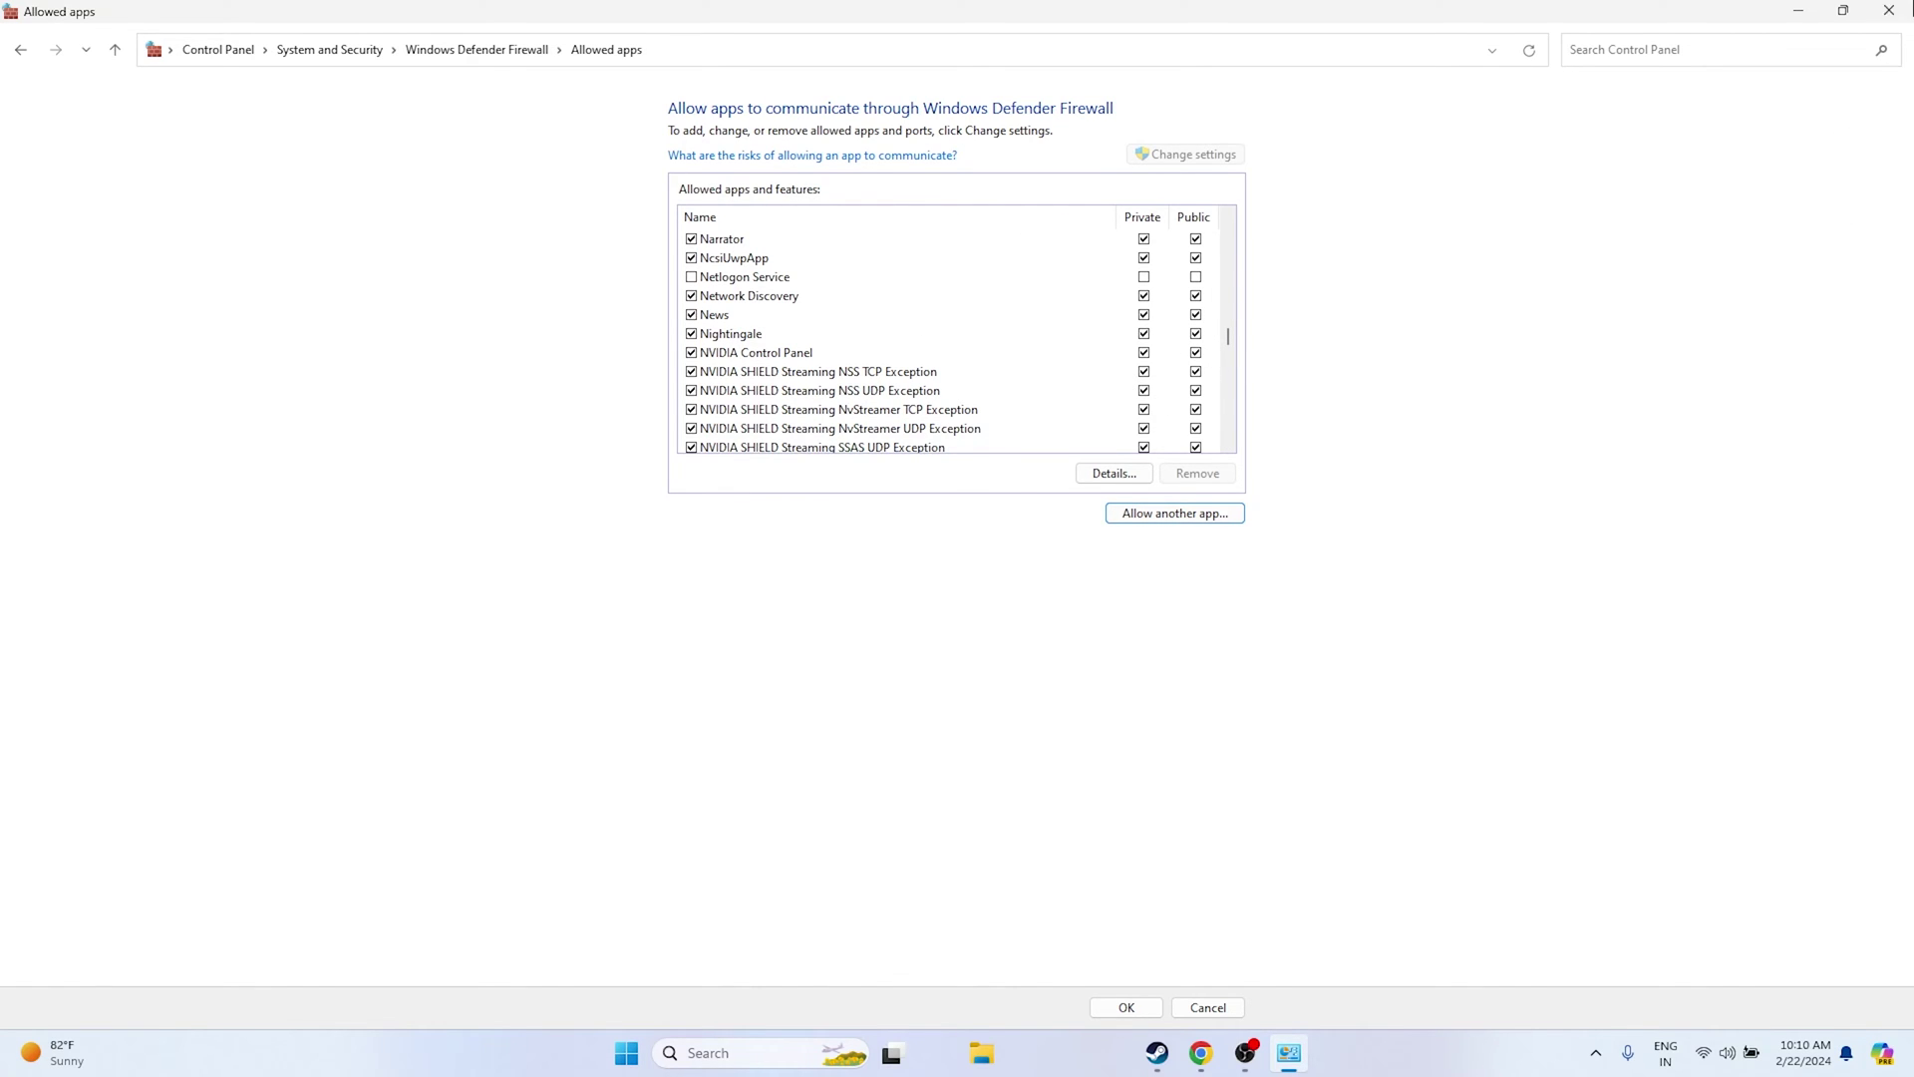
Close the firewall's allowed apps window and return to Nightingale's library page in Steam
{"action": "left_click", "coordinate": [1888, 10]}
{"action": "left_click", "coordinate": [1182, 1049]}
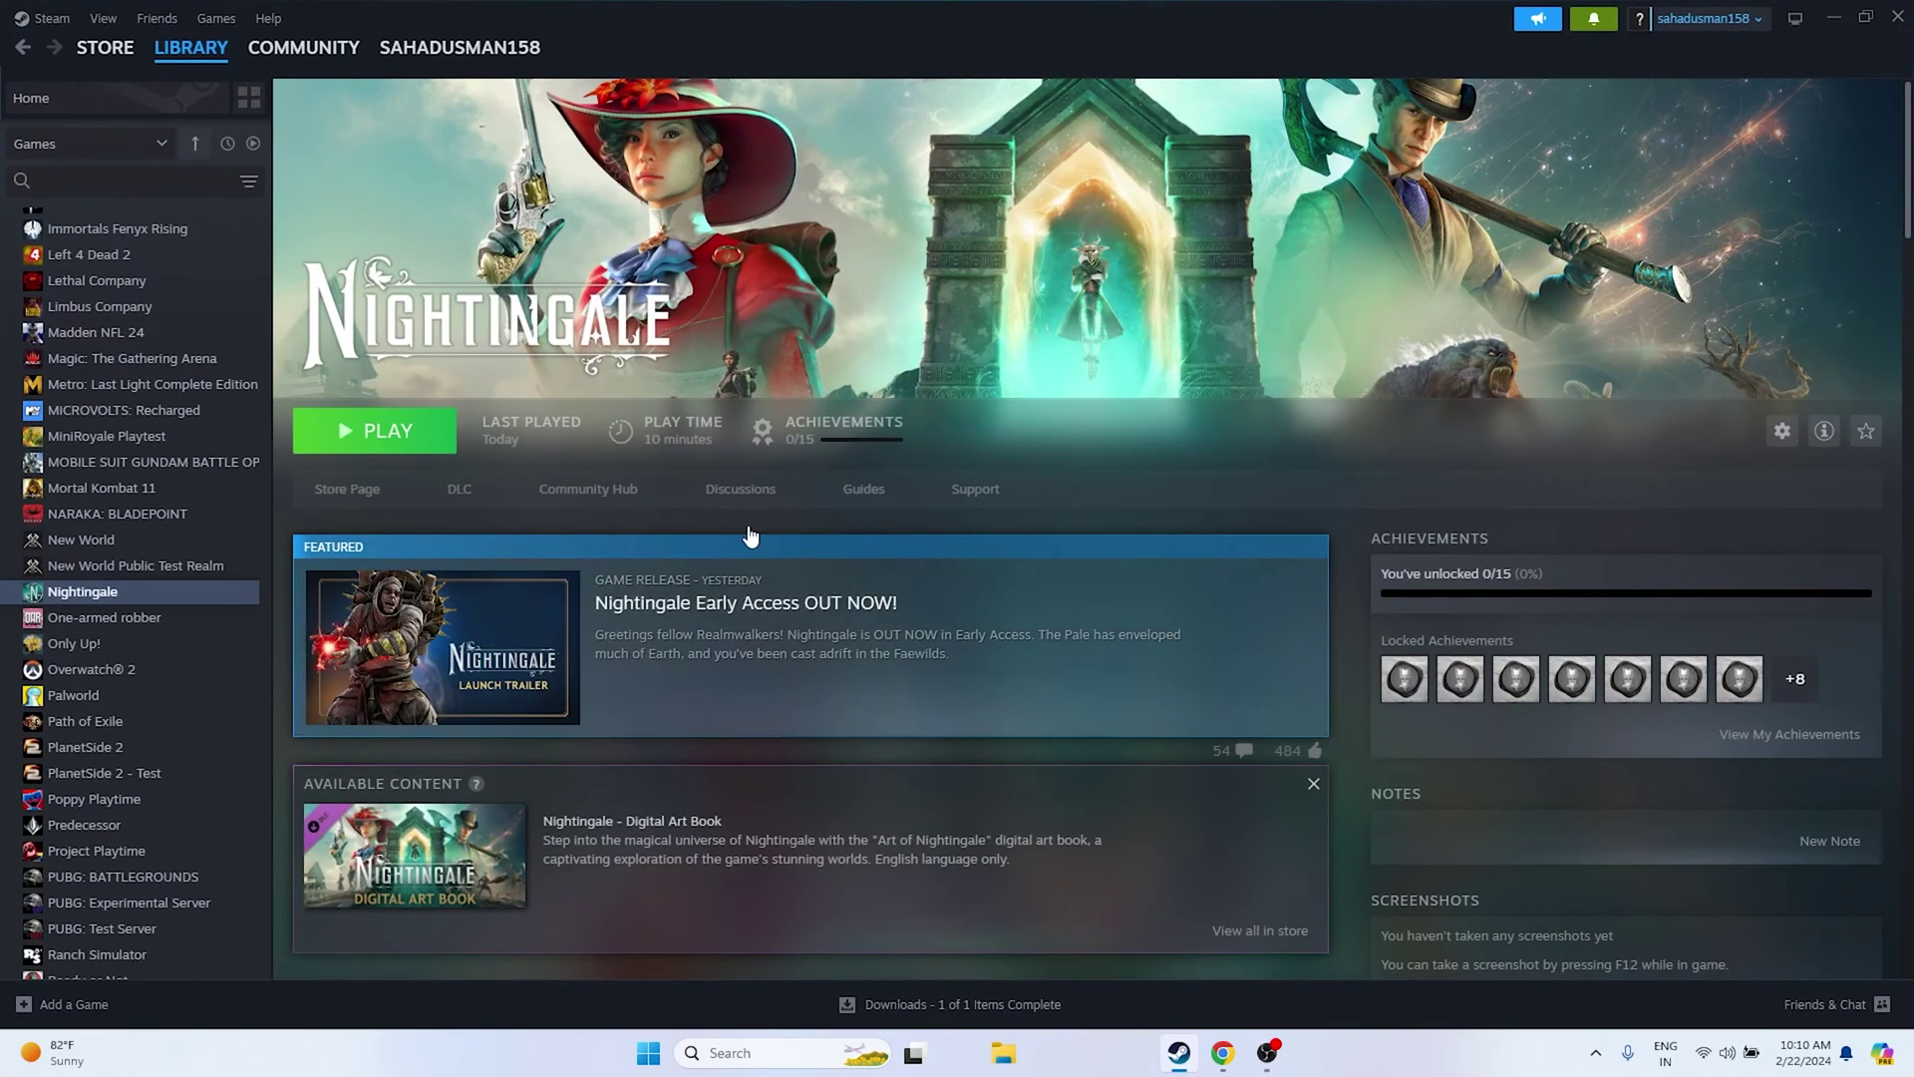
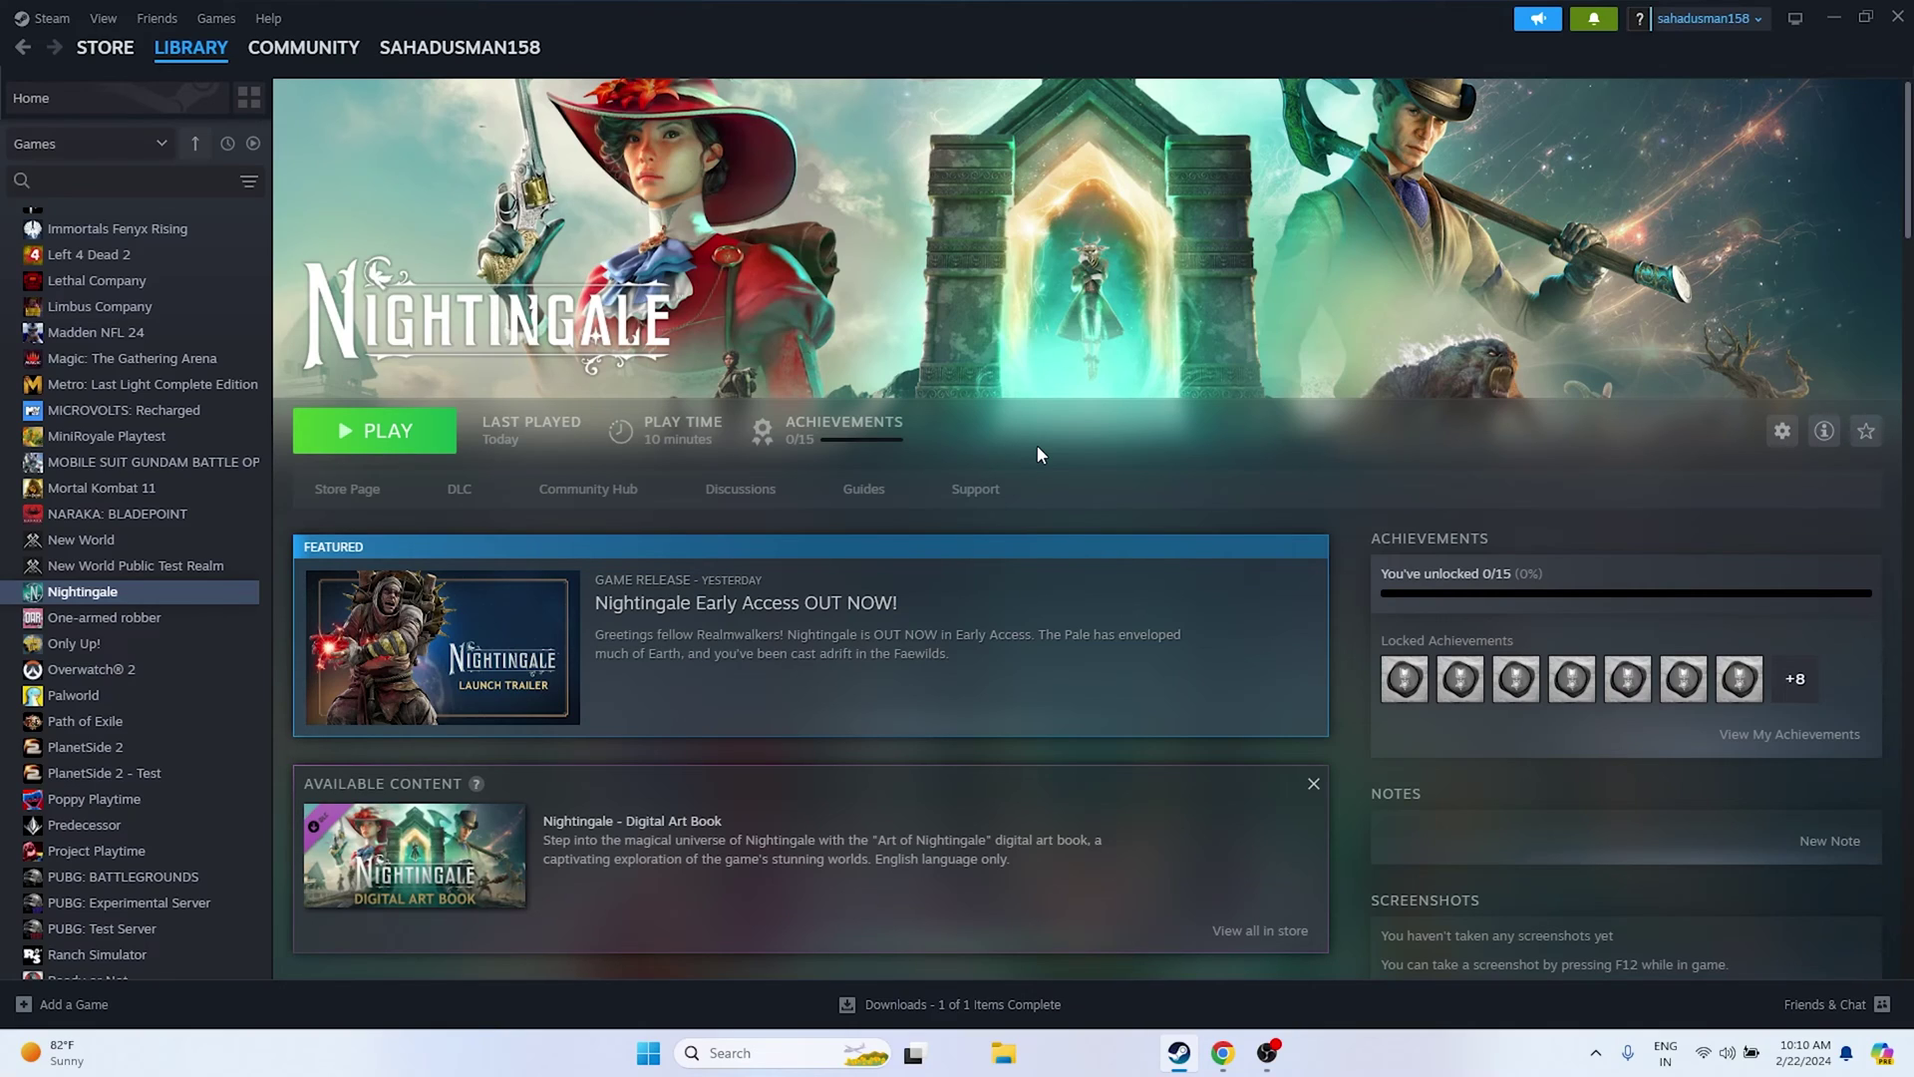
Enter a -dx launch option in Nightingale's Steam properties and close the properties window
{"action": "right_click", "coordinate": [114, 595]}
{"action": "left_click", "coordinate": [141, 748]}
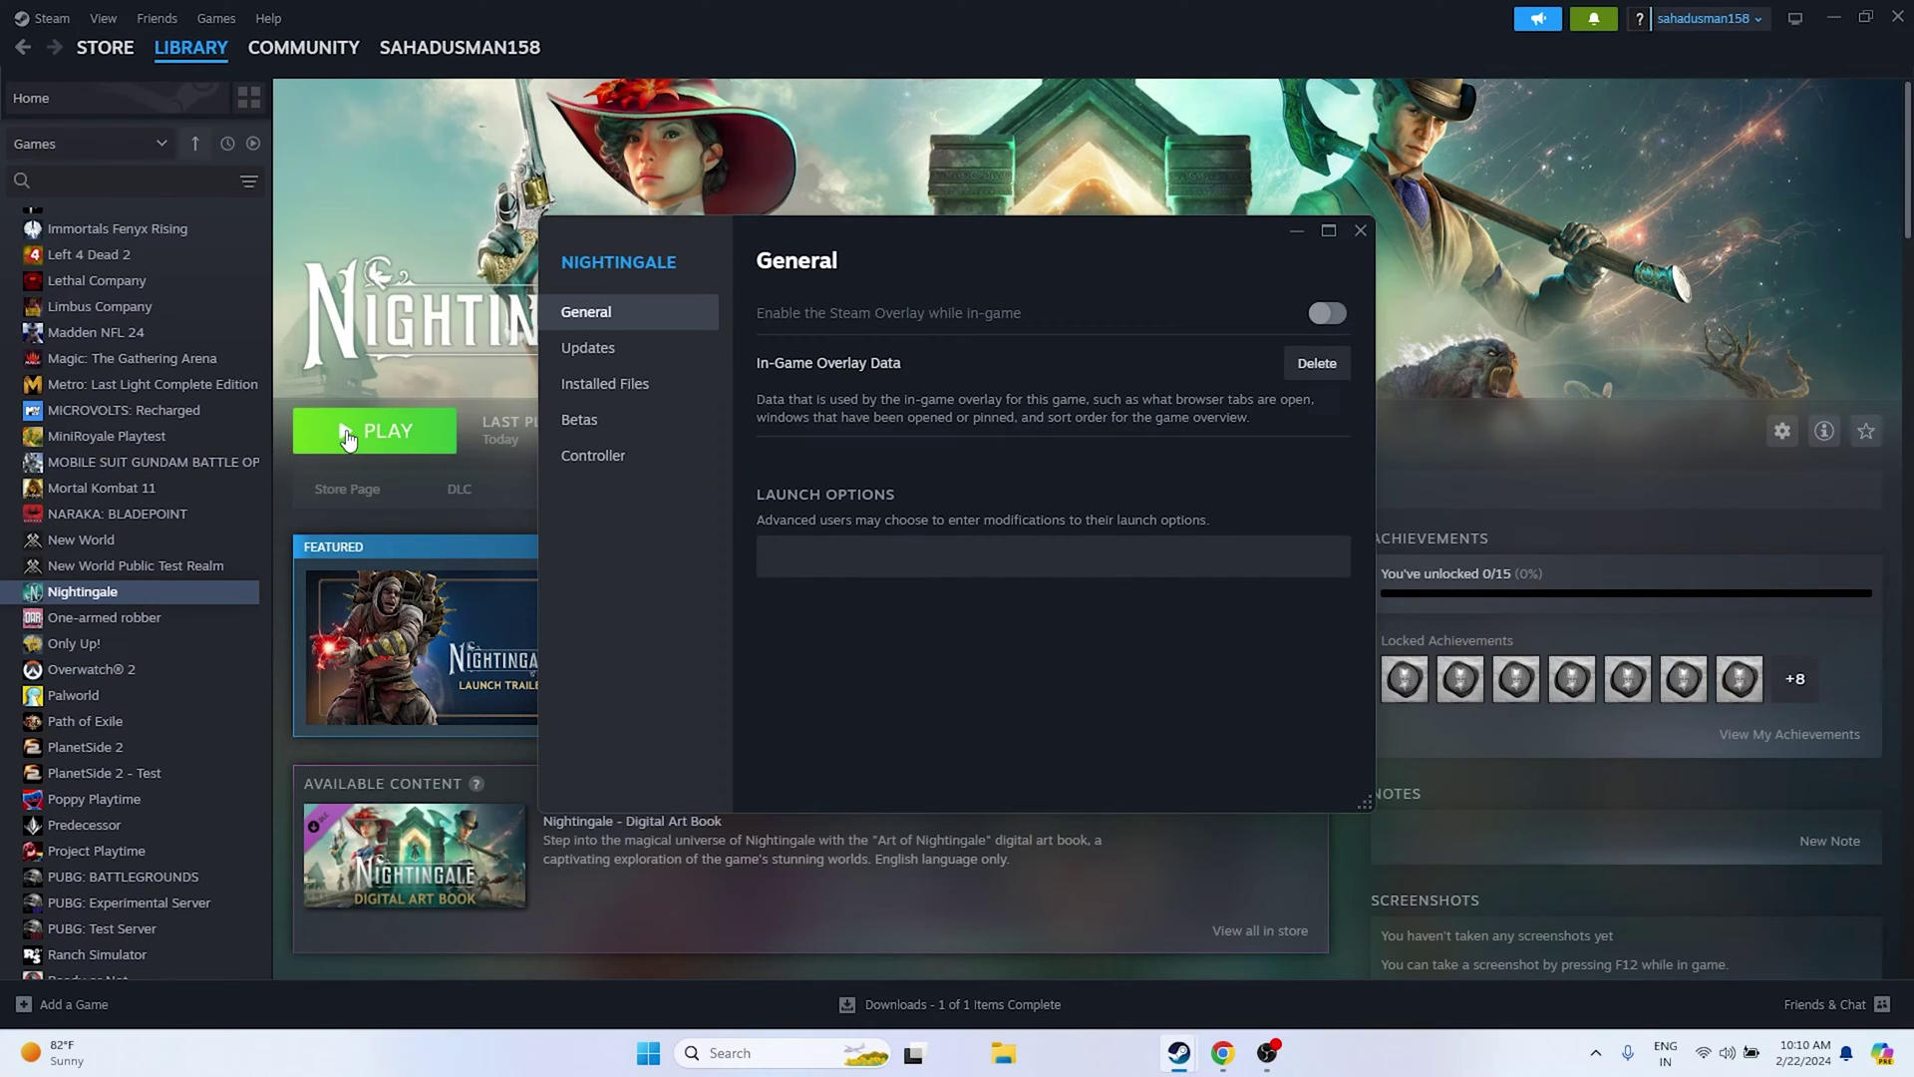
{"action": "left_click", "coordinate": [817, 561]}
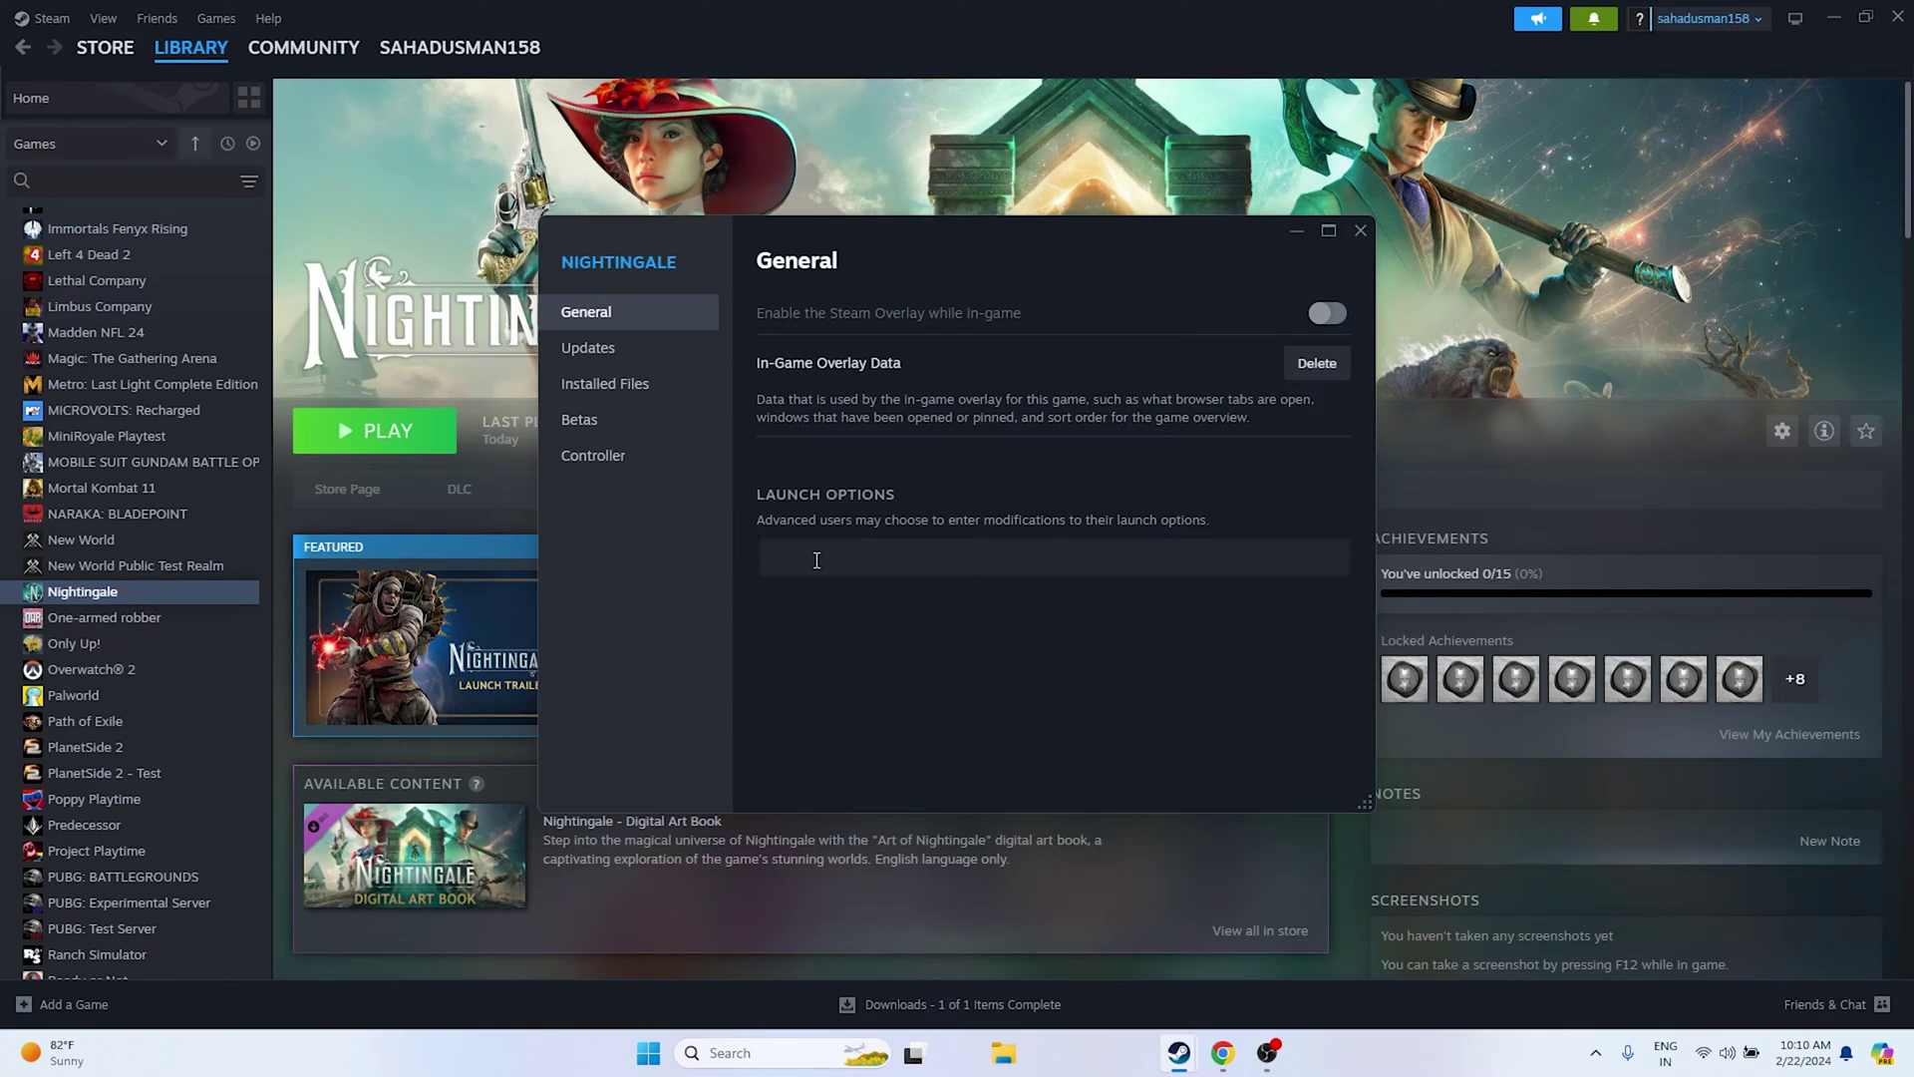
{"action": "type", "text": "-dx112"}
{"action": "left_click", "coordinate": [1360, 232]}
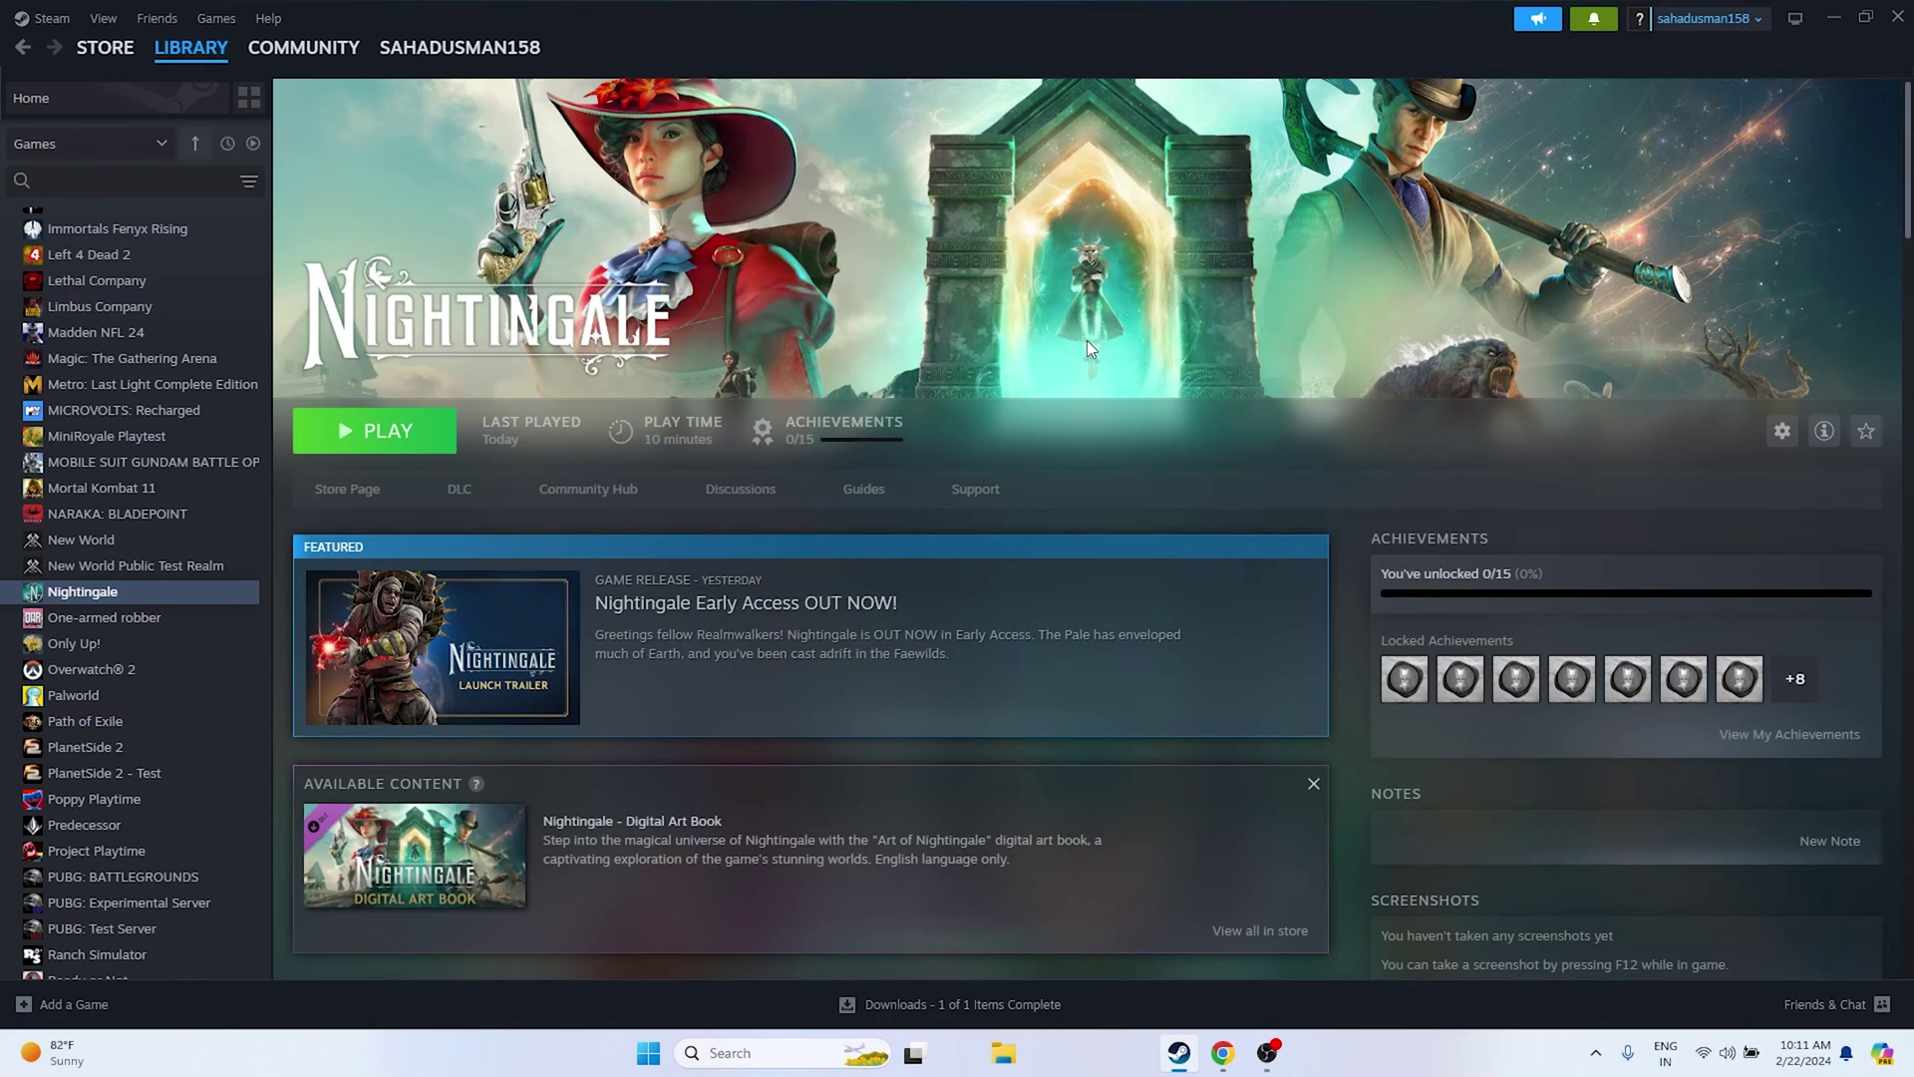
Minimize Steam, open System Configuration, disable all services and turn on hiding of all Microsoft services
{"action": "left_click", "coordinate": [1834, 16]}
{"action": "left_click", "coordinate": [787, 1054]}
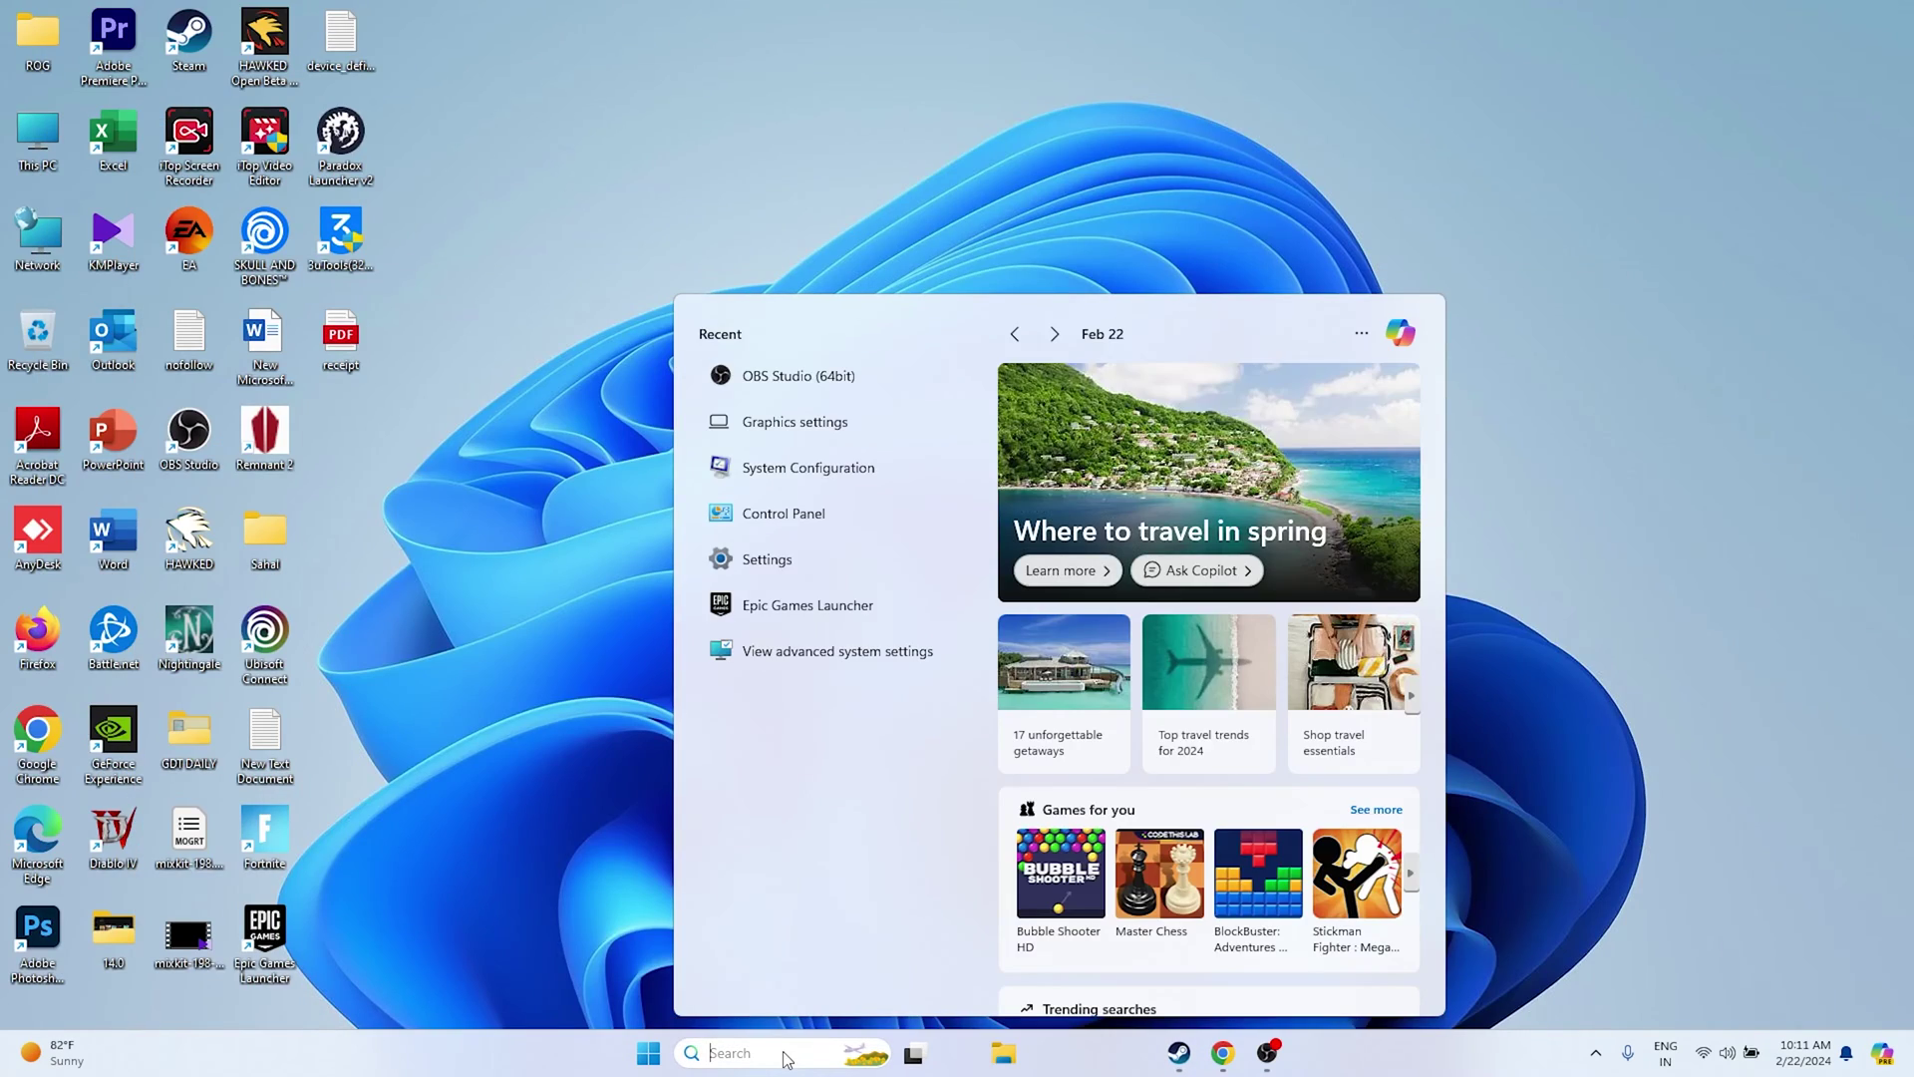
{"action": "left_click", "coordinate": [867, 473]}
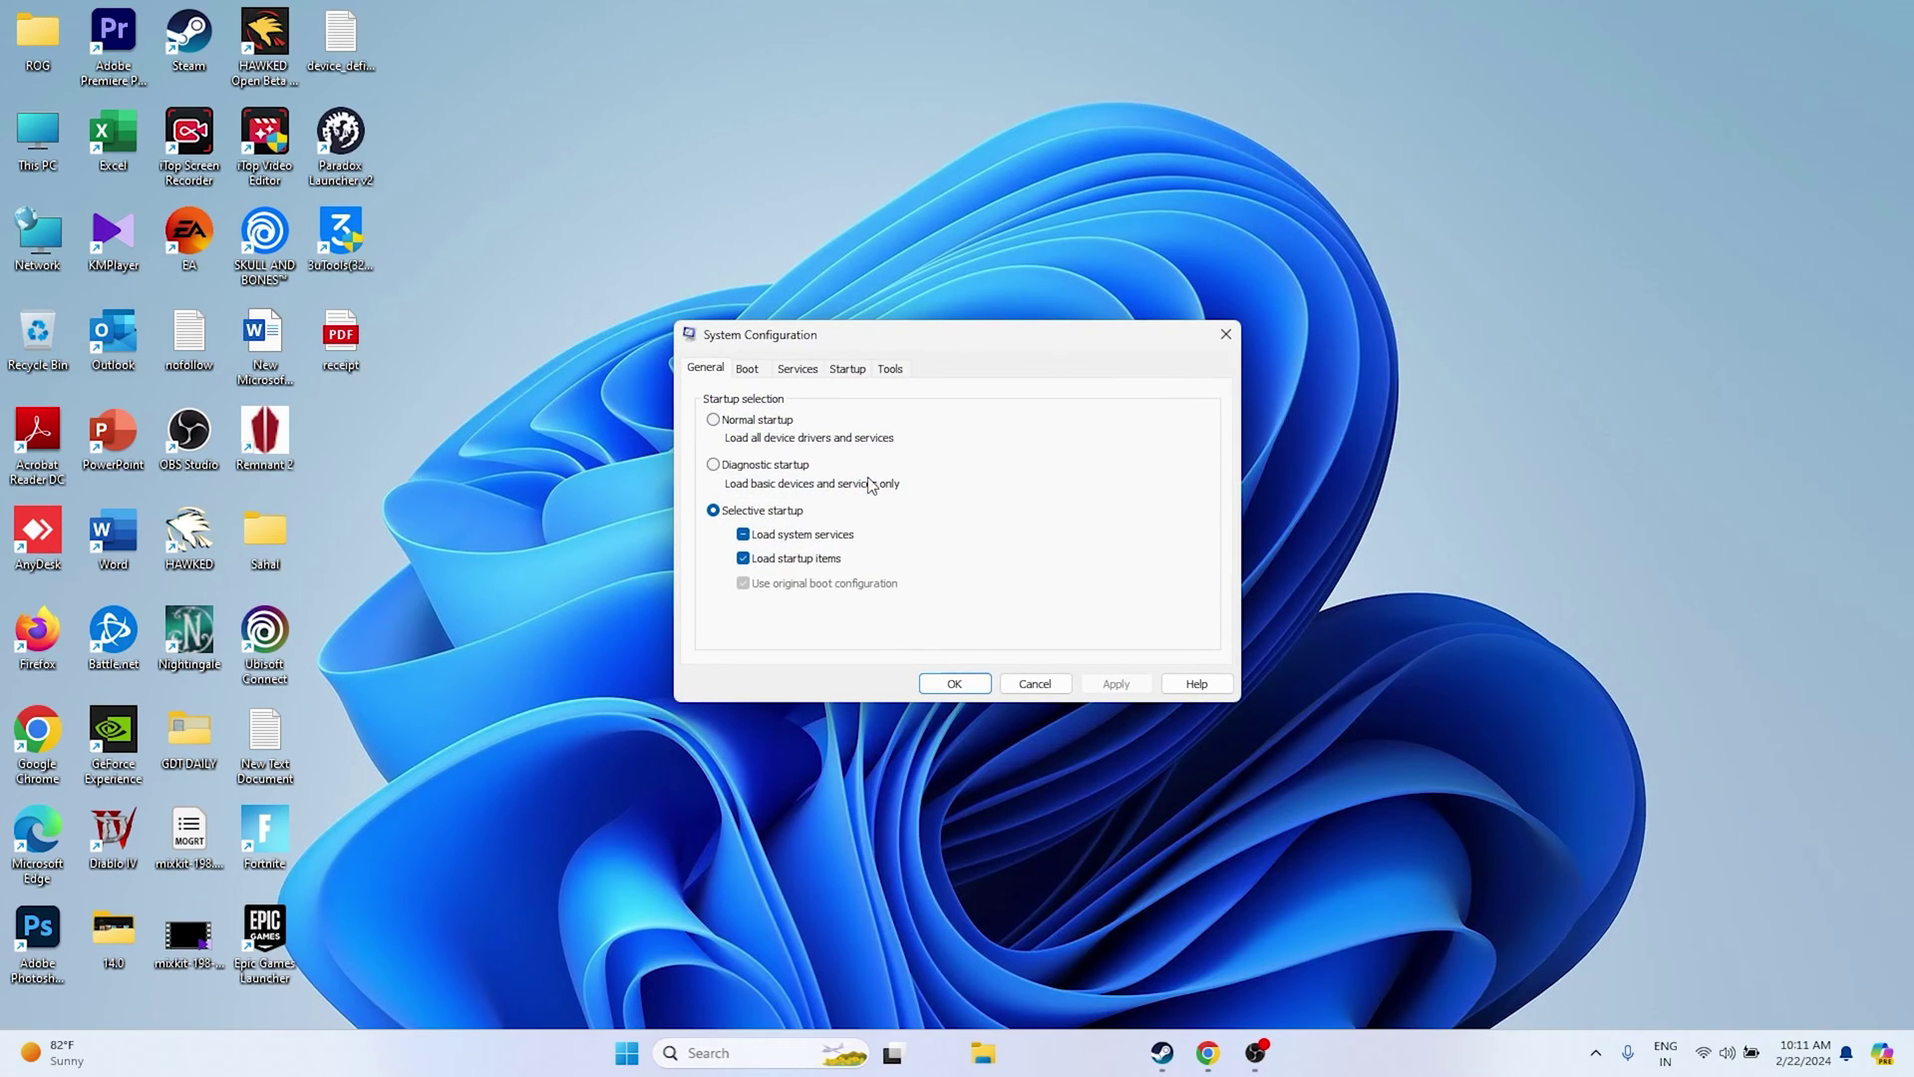
{"action": "left_click", "coordinate": [810, 371]}
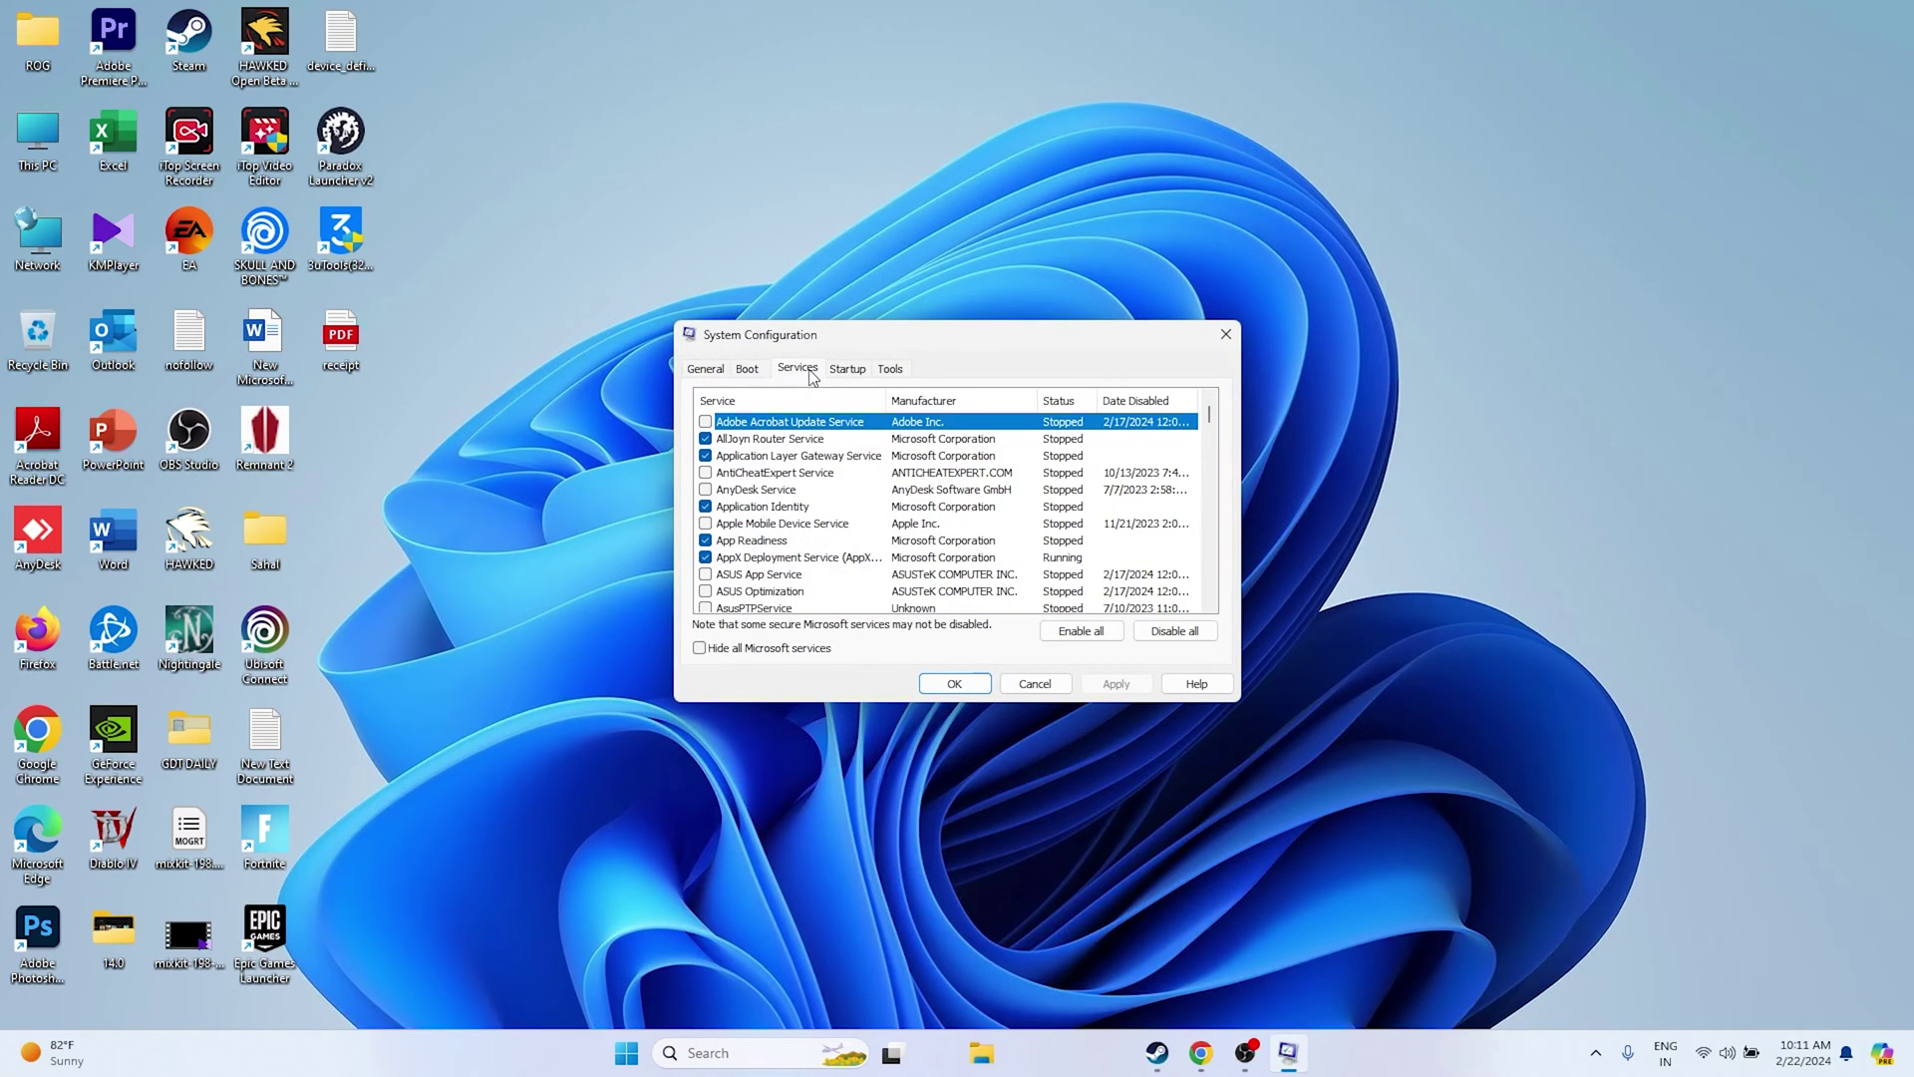
{"action": "left_click", "coordinate": [1175, 631]}
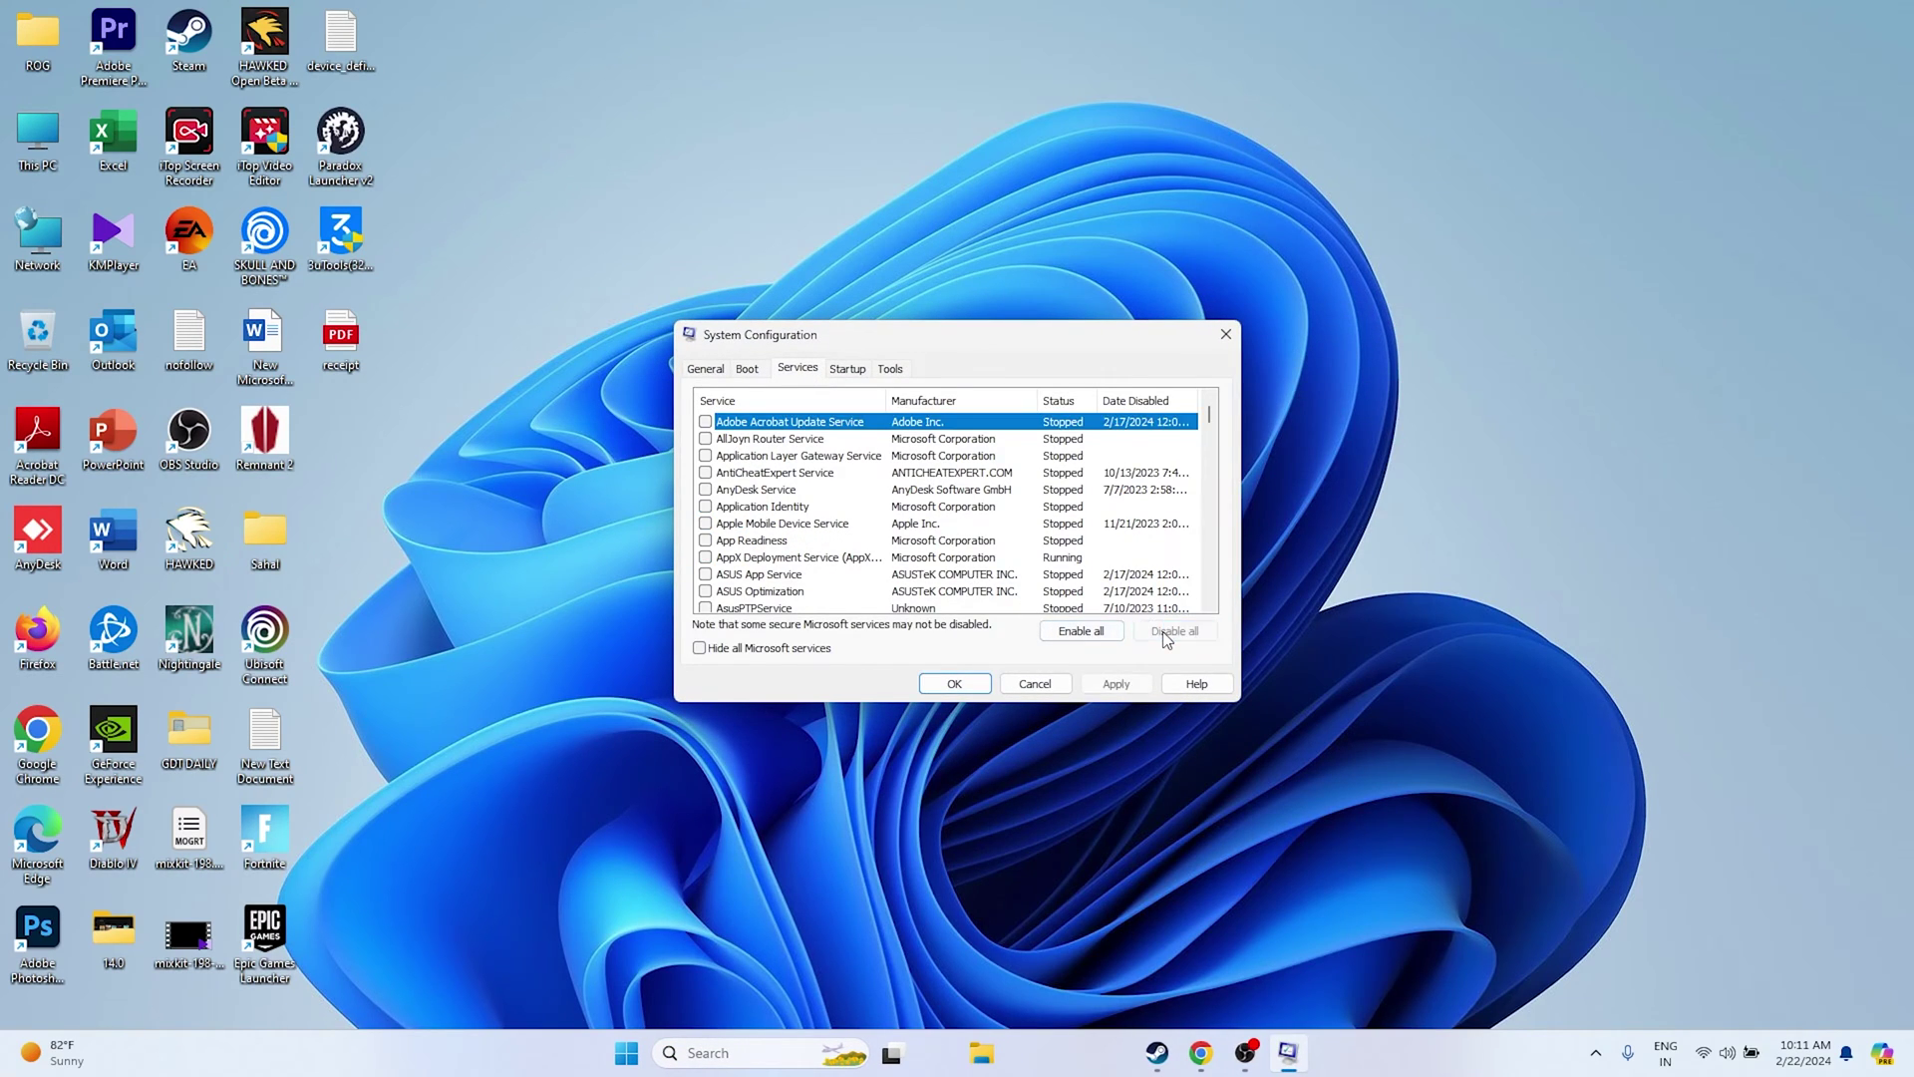
{"action": "left_click", "coordinate": [700, 647]}
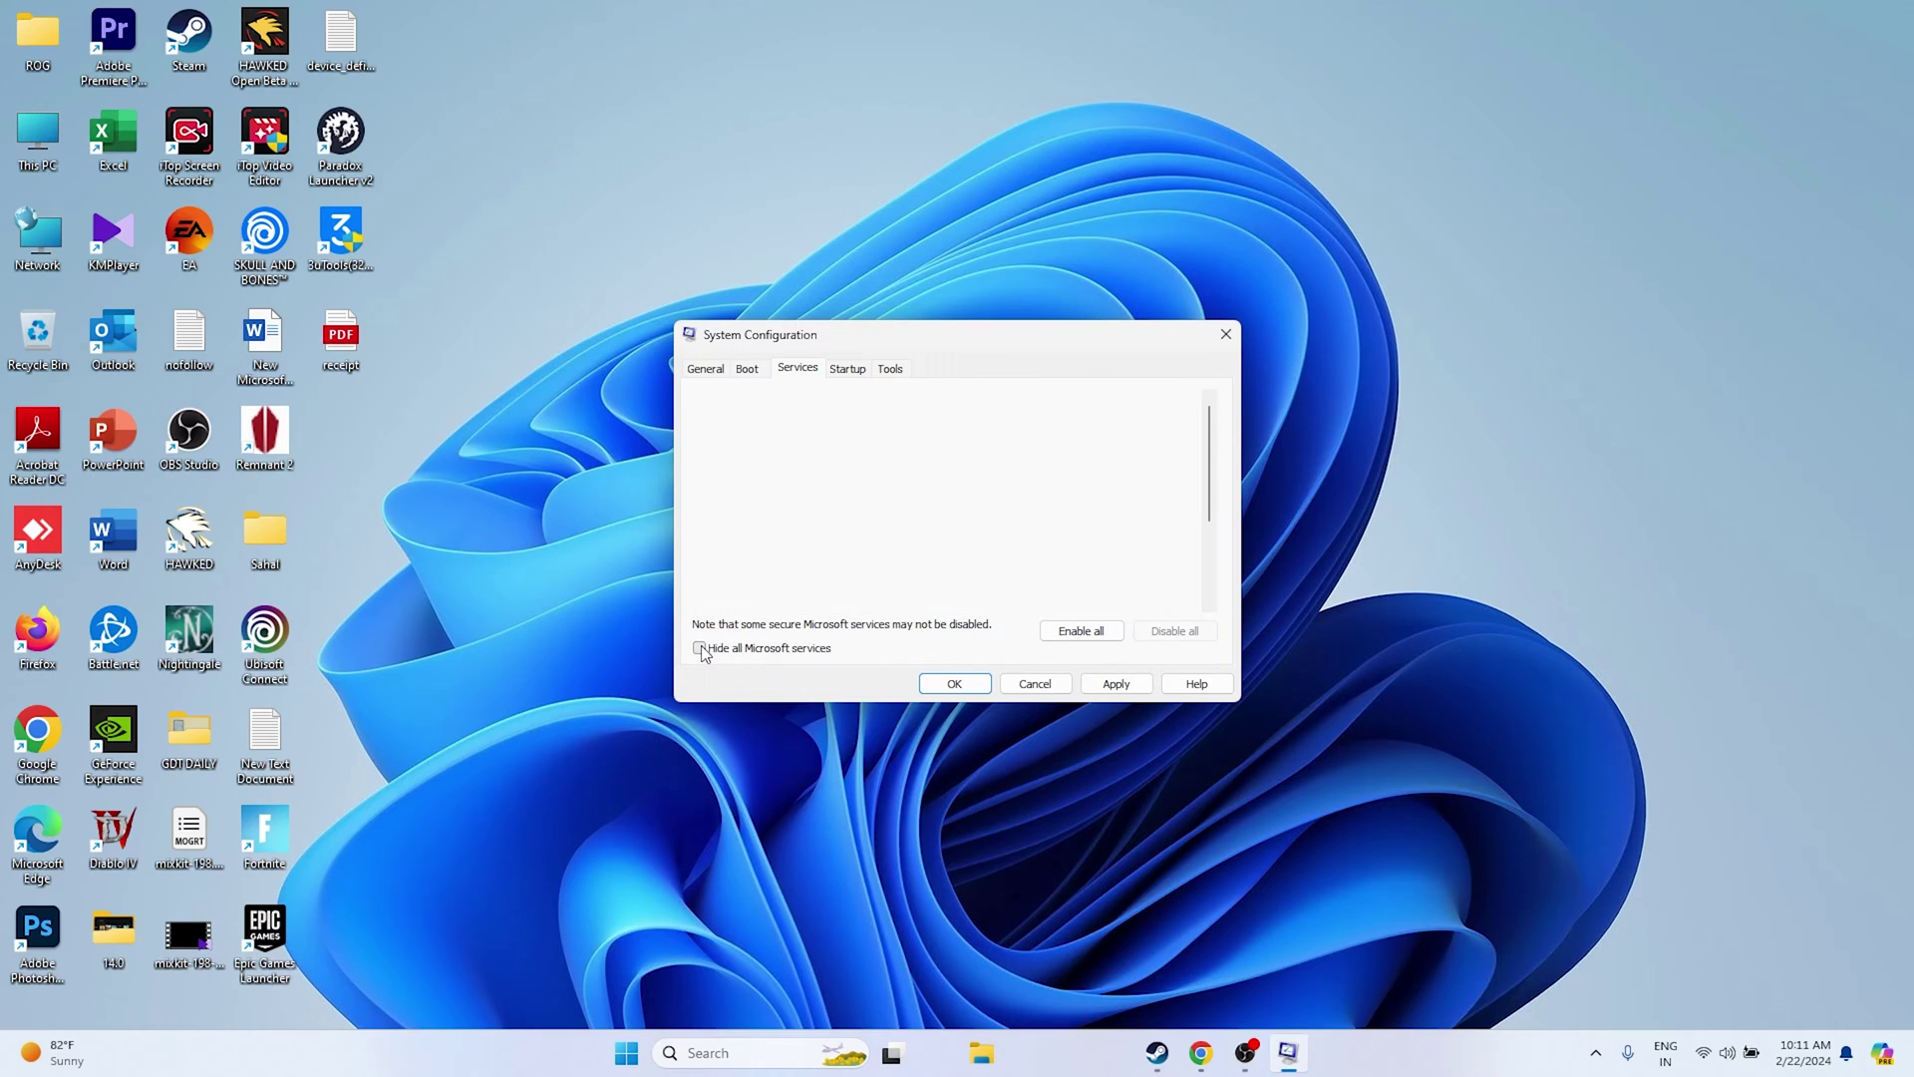
Apply the System Configuration changes, exit without restarting the computer, and return to Nightingale's page in Steam
{"action": "left_click", "coordinate": [1118, 685]}
{"action": "left_click", "coordinate": [931, 688]}
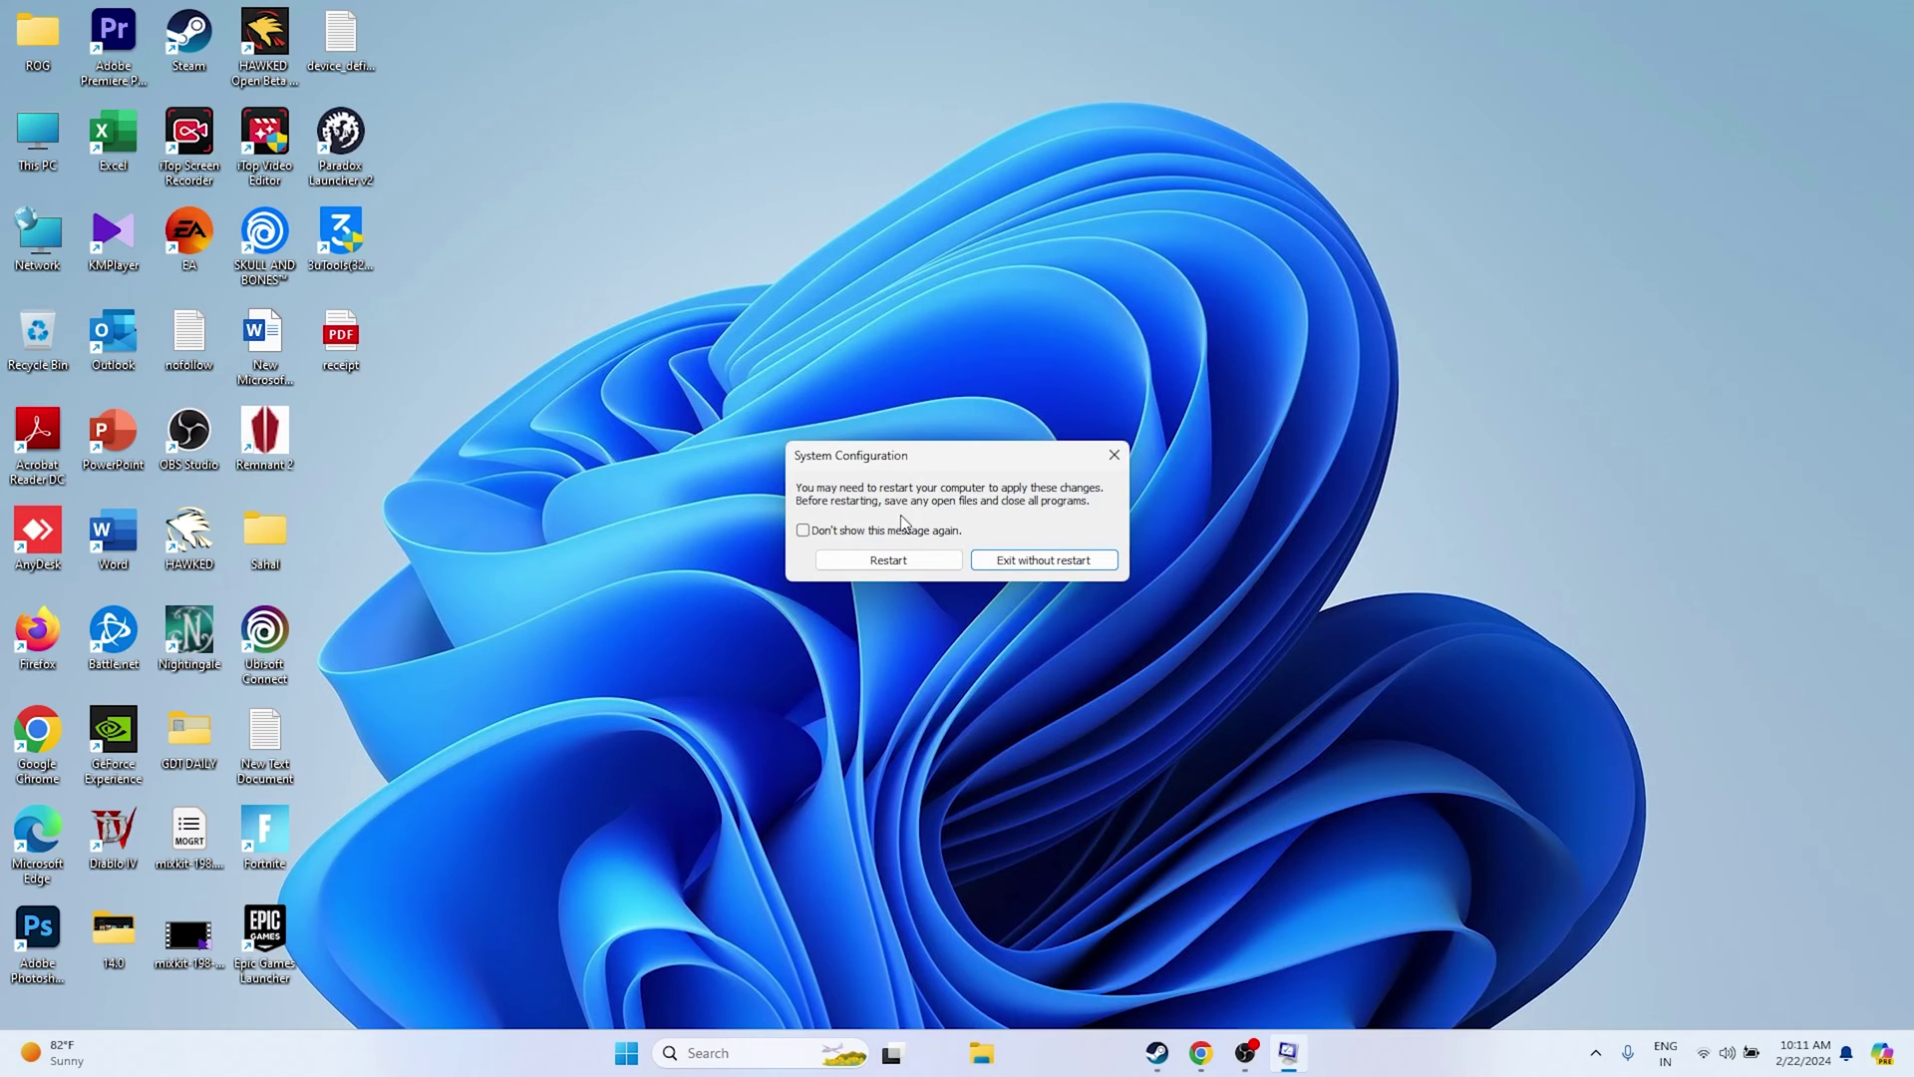
{"action": "left_click", "coordinate": [872, 566]}
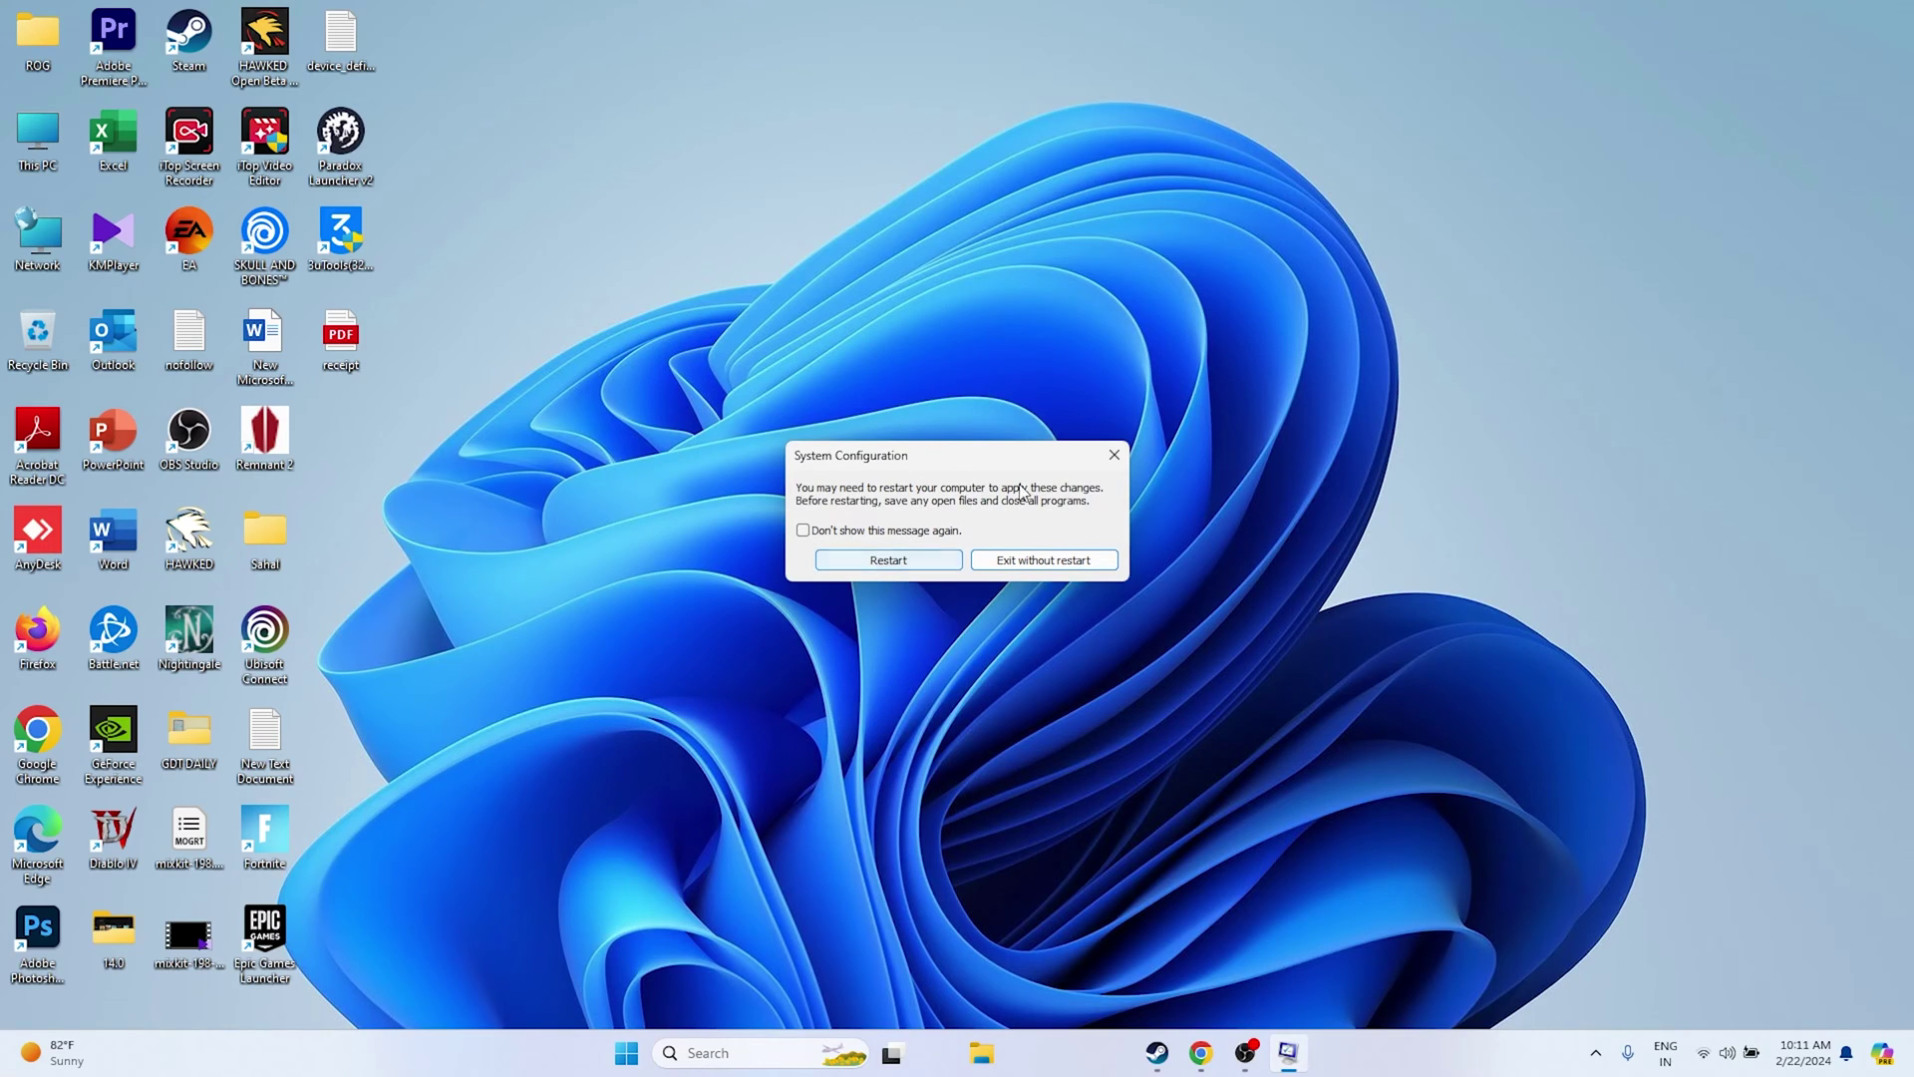
{"action": "left_click", "coordinate": [1040, 560]}
{"action": "left_click", "coordinate": [1178, 1053]}
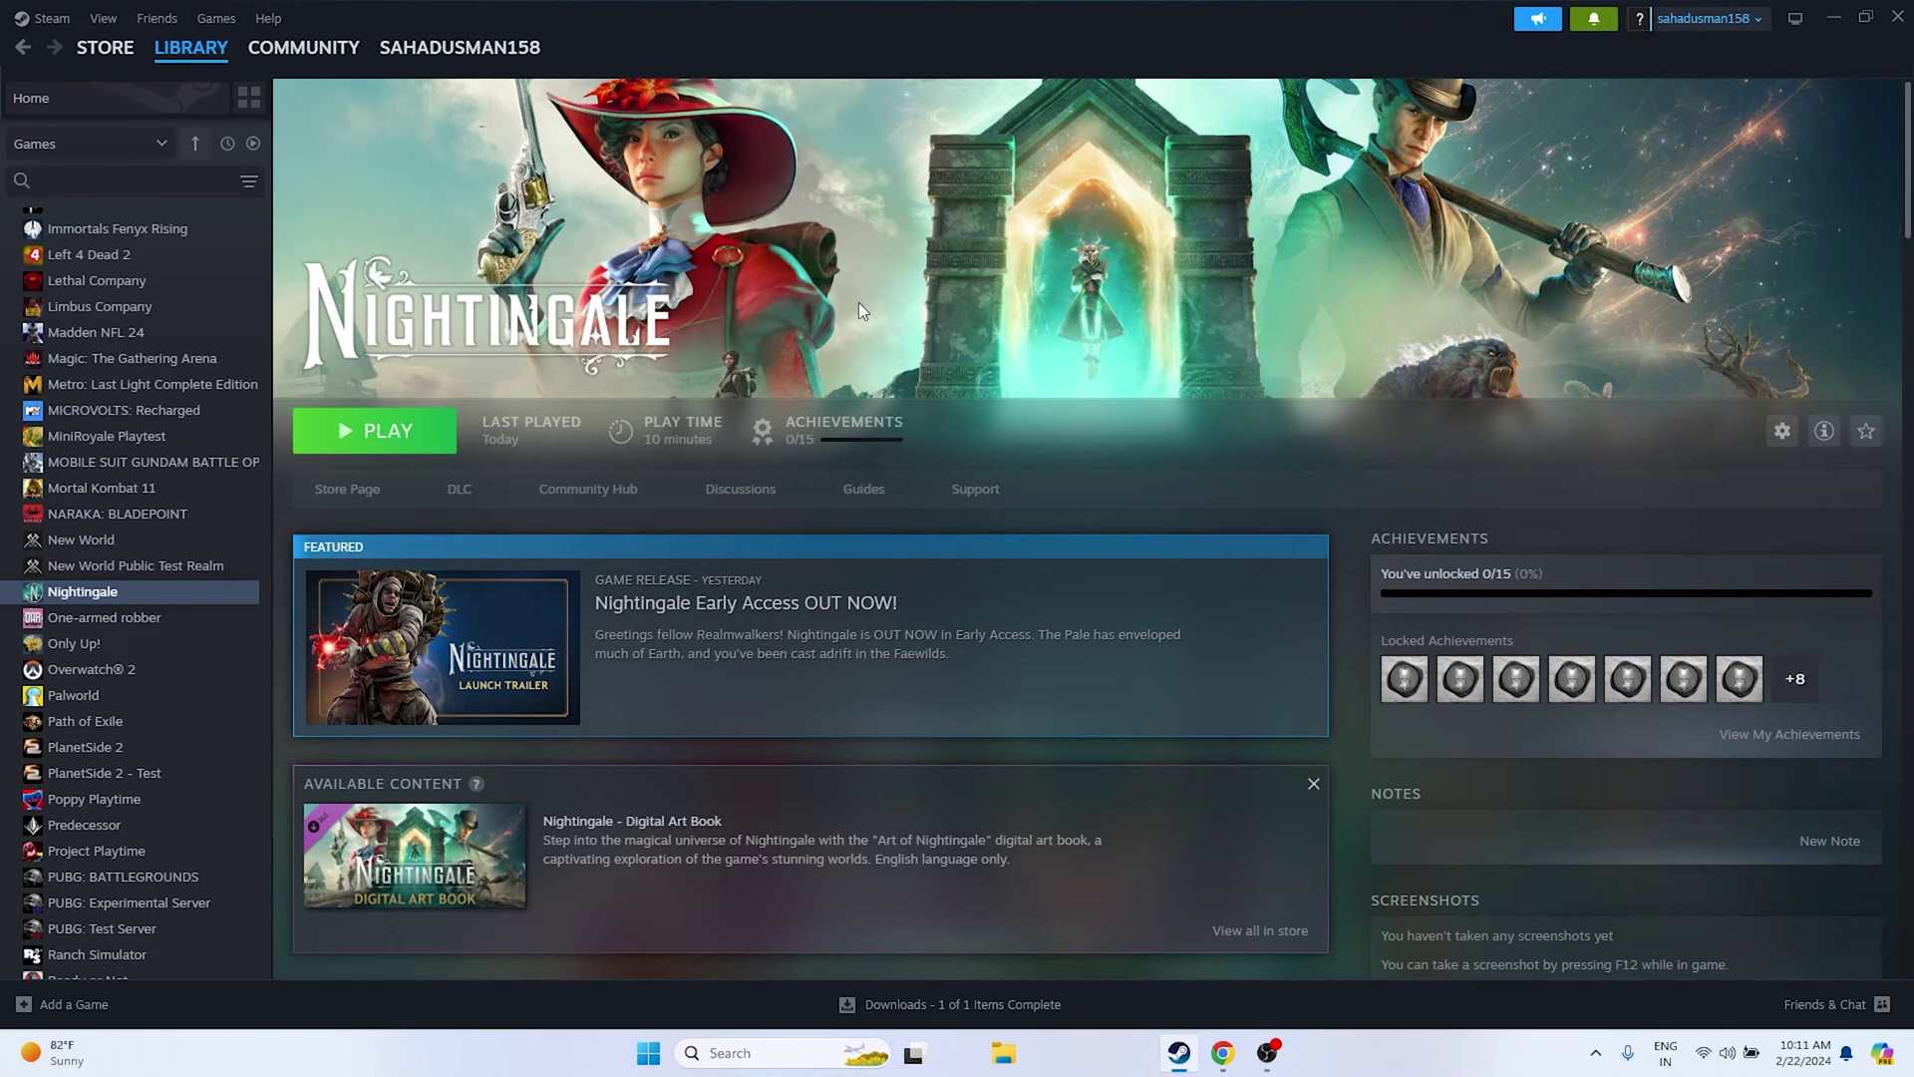
Minimize Steam, open Task Manager and maximize it to examine the running apps and background processes
{"action": "left_click", "coordinate": [1830, 26]}
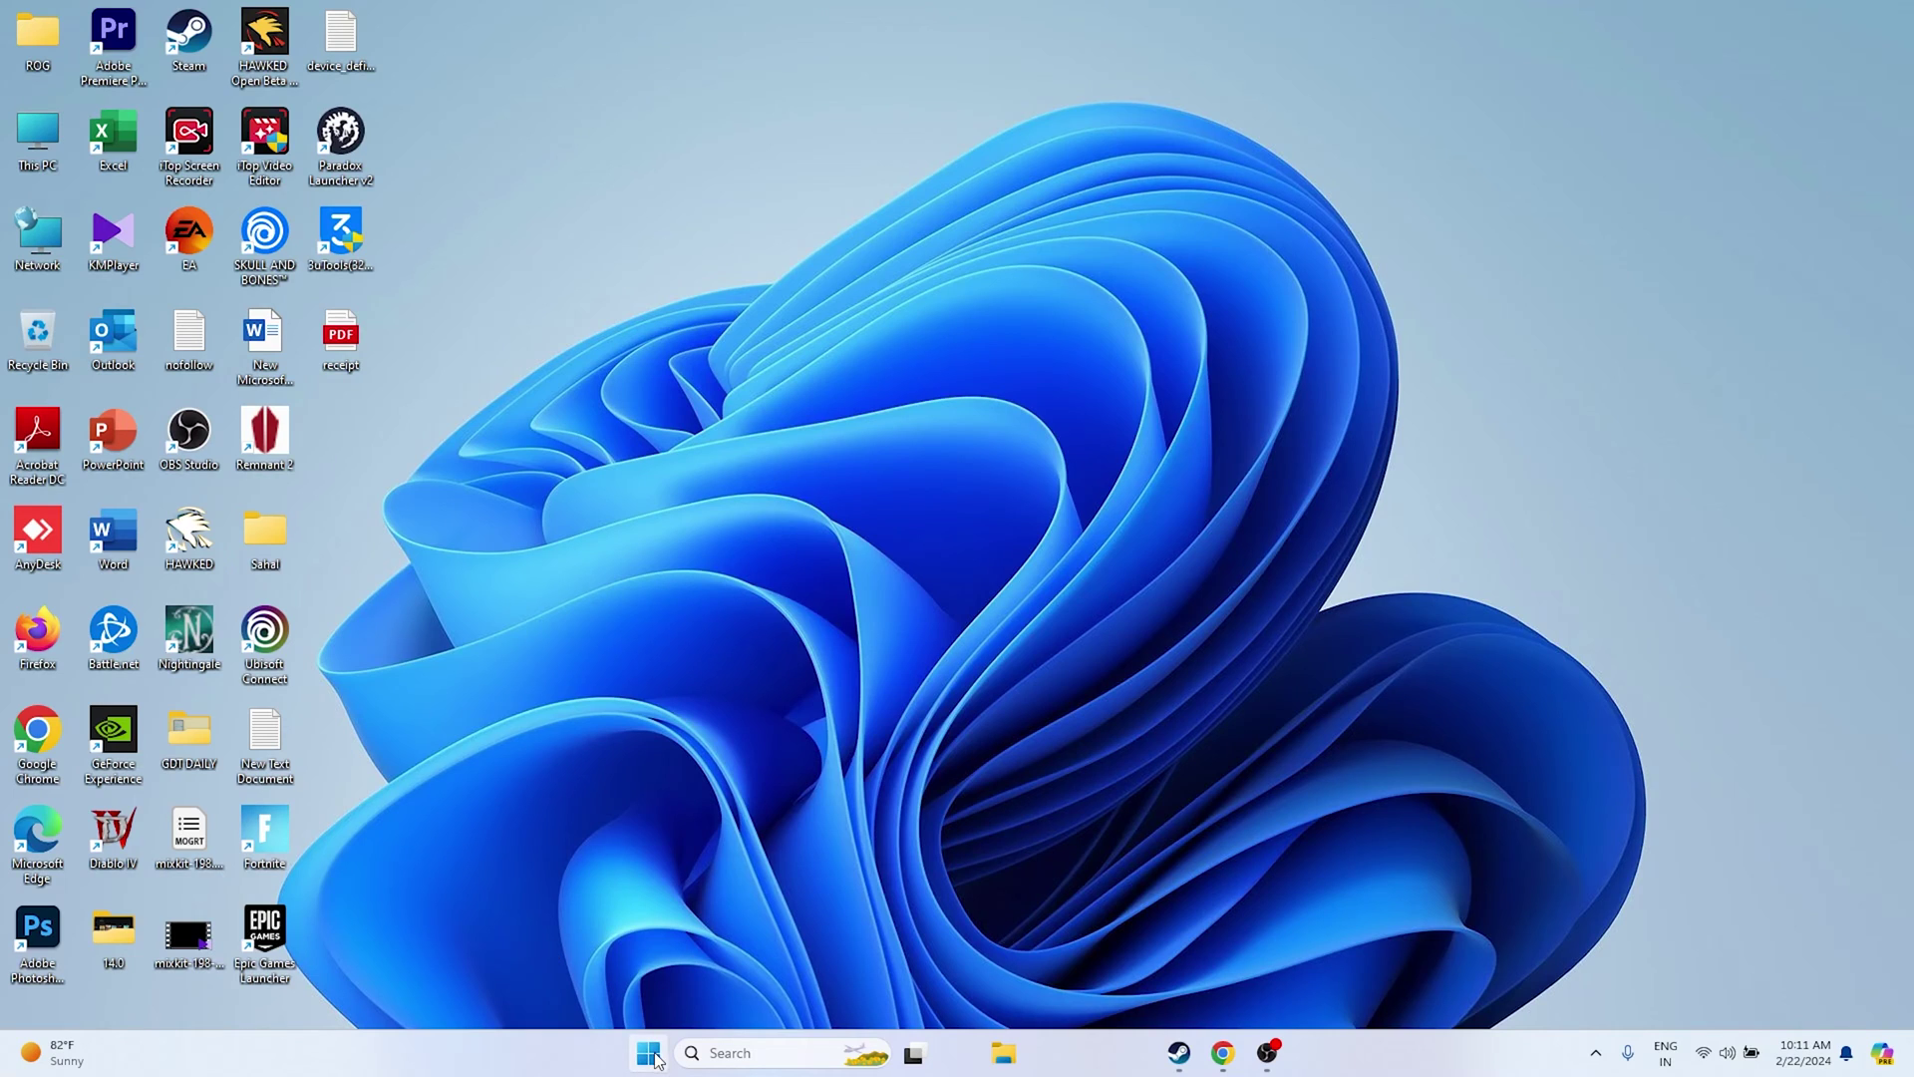
{"action": "right_click", "coordinate": [650, 1055]}
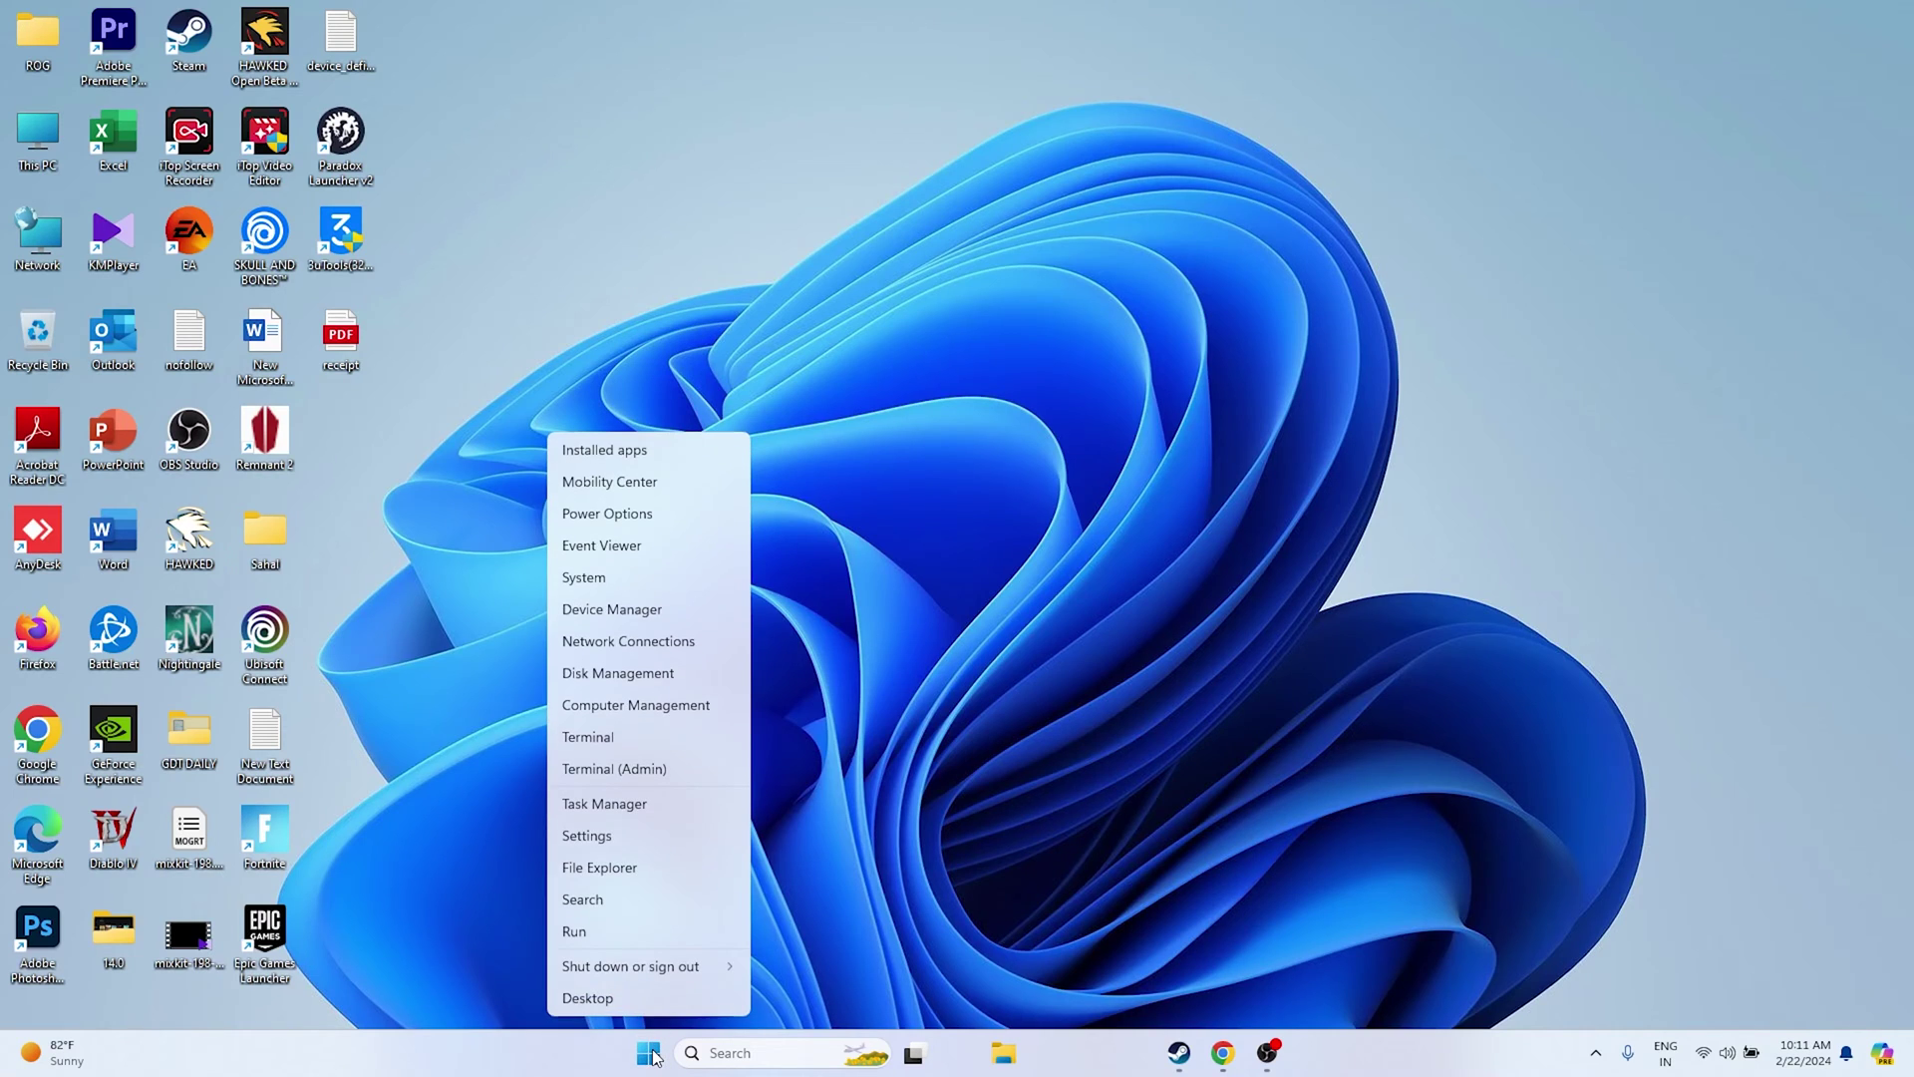
{"action": "left_click", "coordinate": [654, 811]}
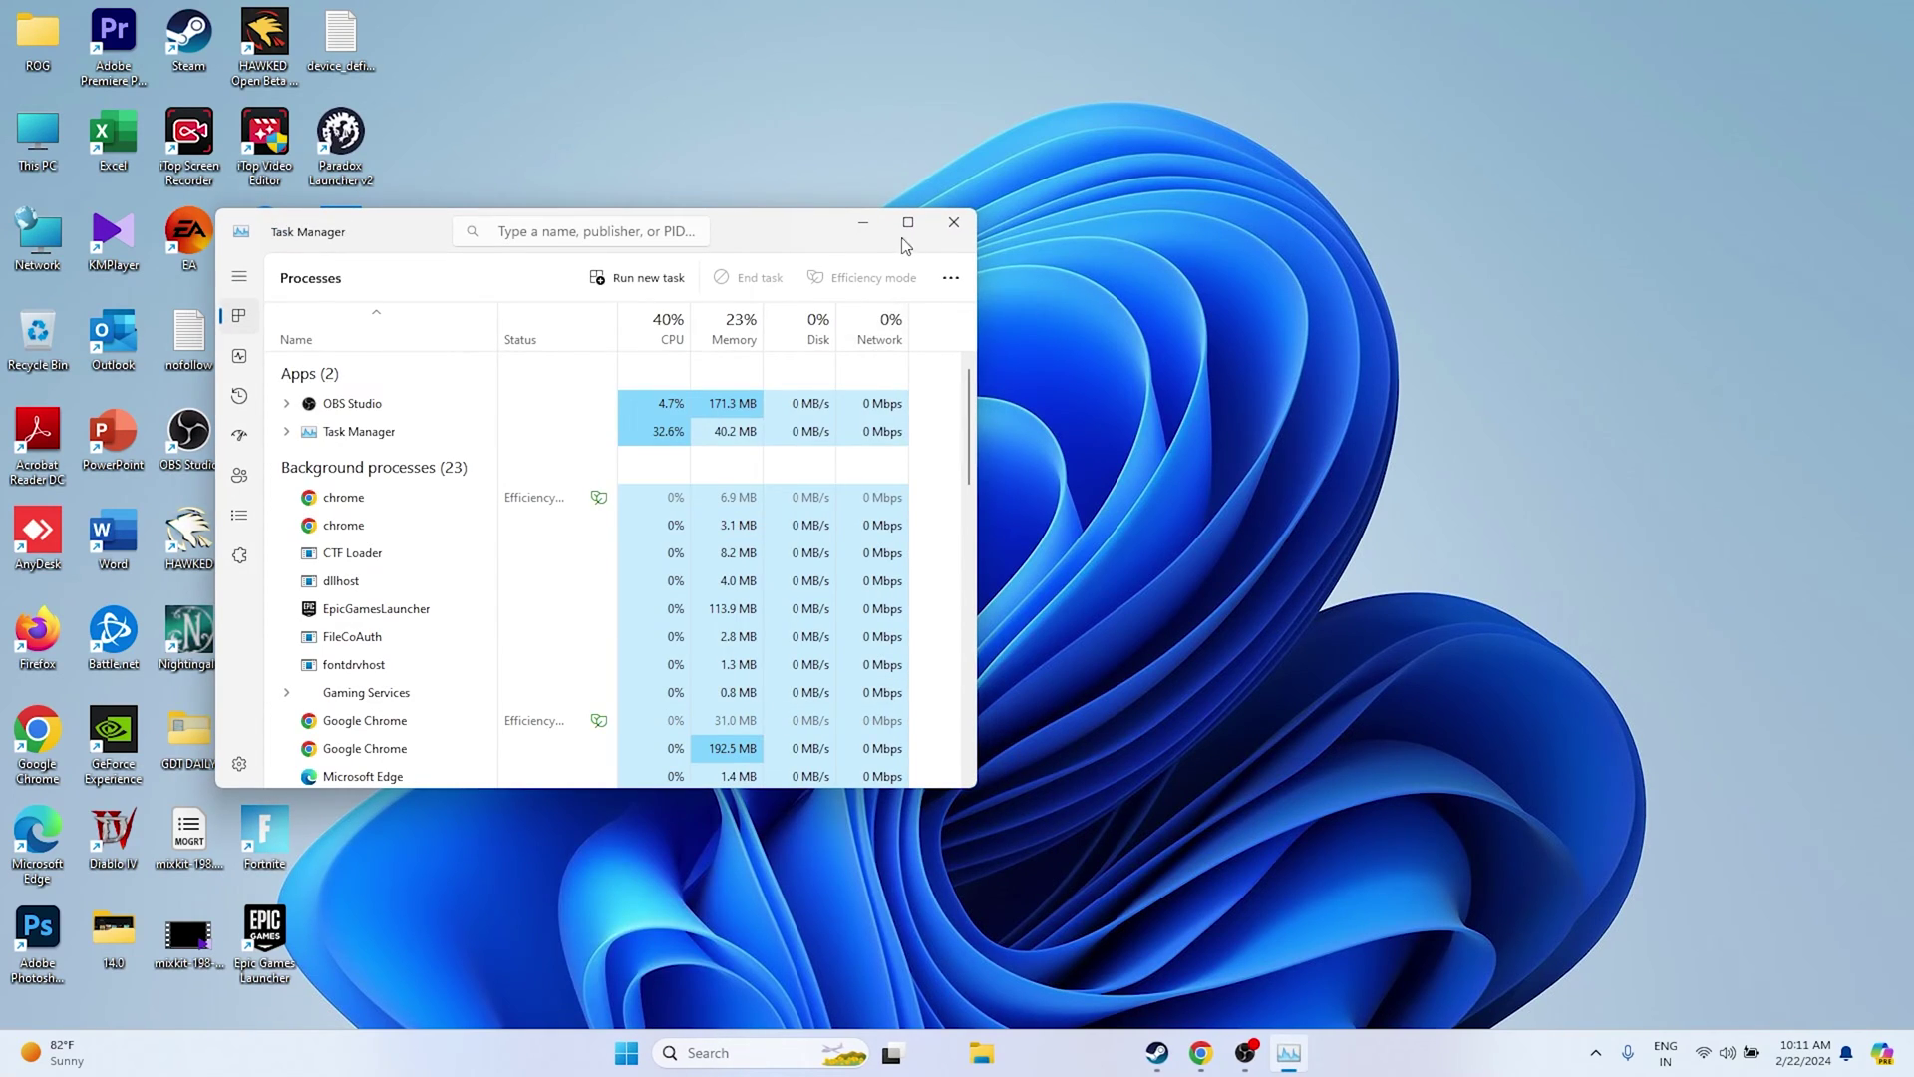
{"action": "left_click", "coordinate": [907, 223]}
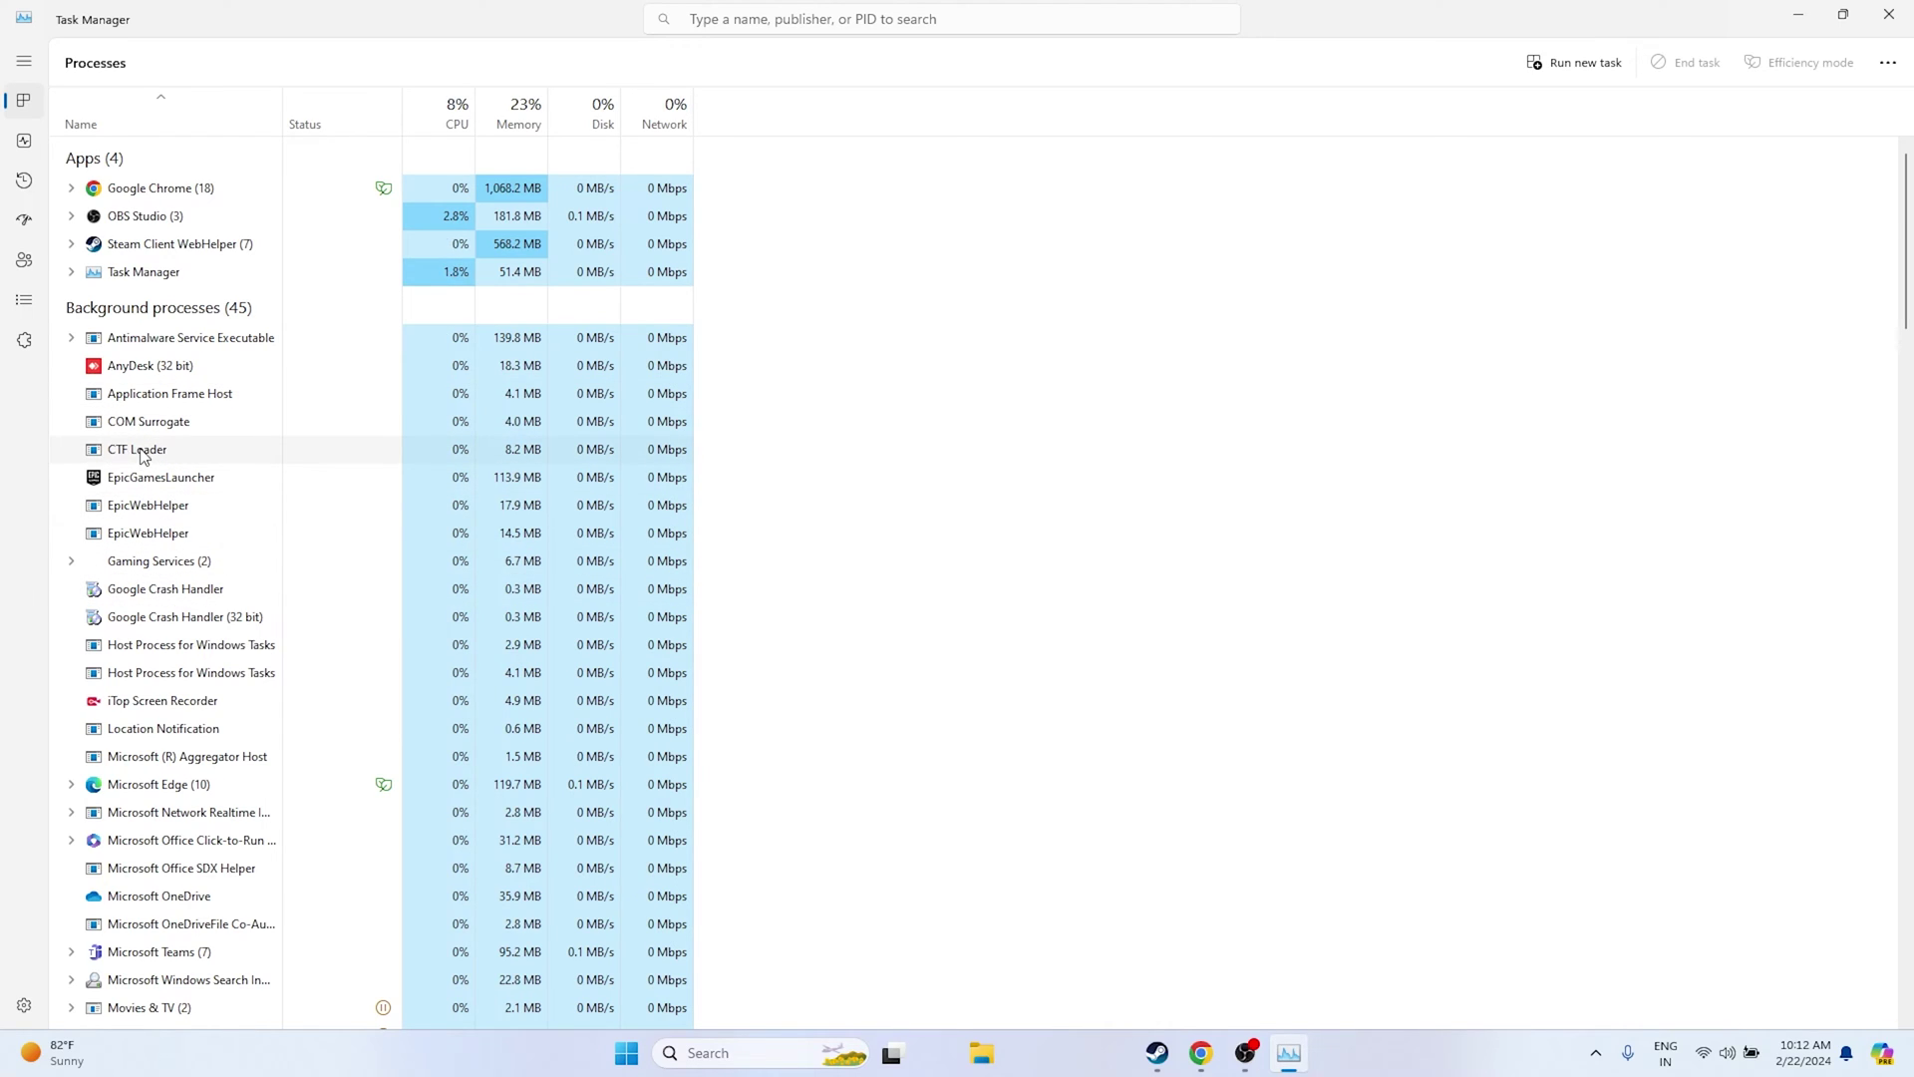
Show the available actions for the CTF Loader background process, dismiss them, close Task Manager and return to Steam
{"action": "right_click", "coordinate": [185, 451]}
{"action": "left_click", "coordinate": [911, 506]}
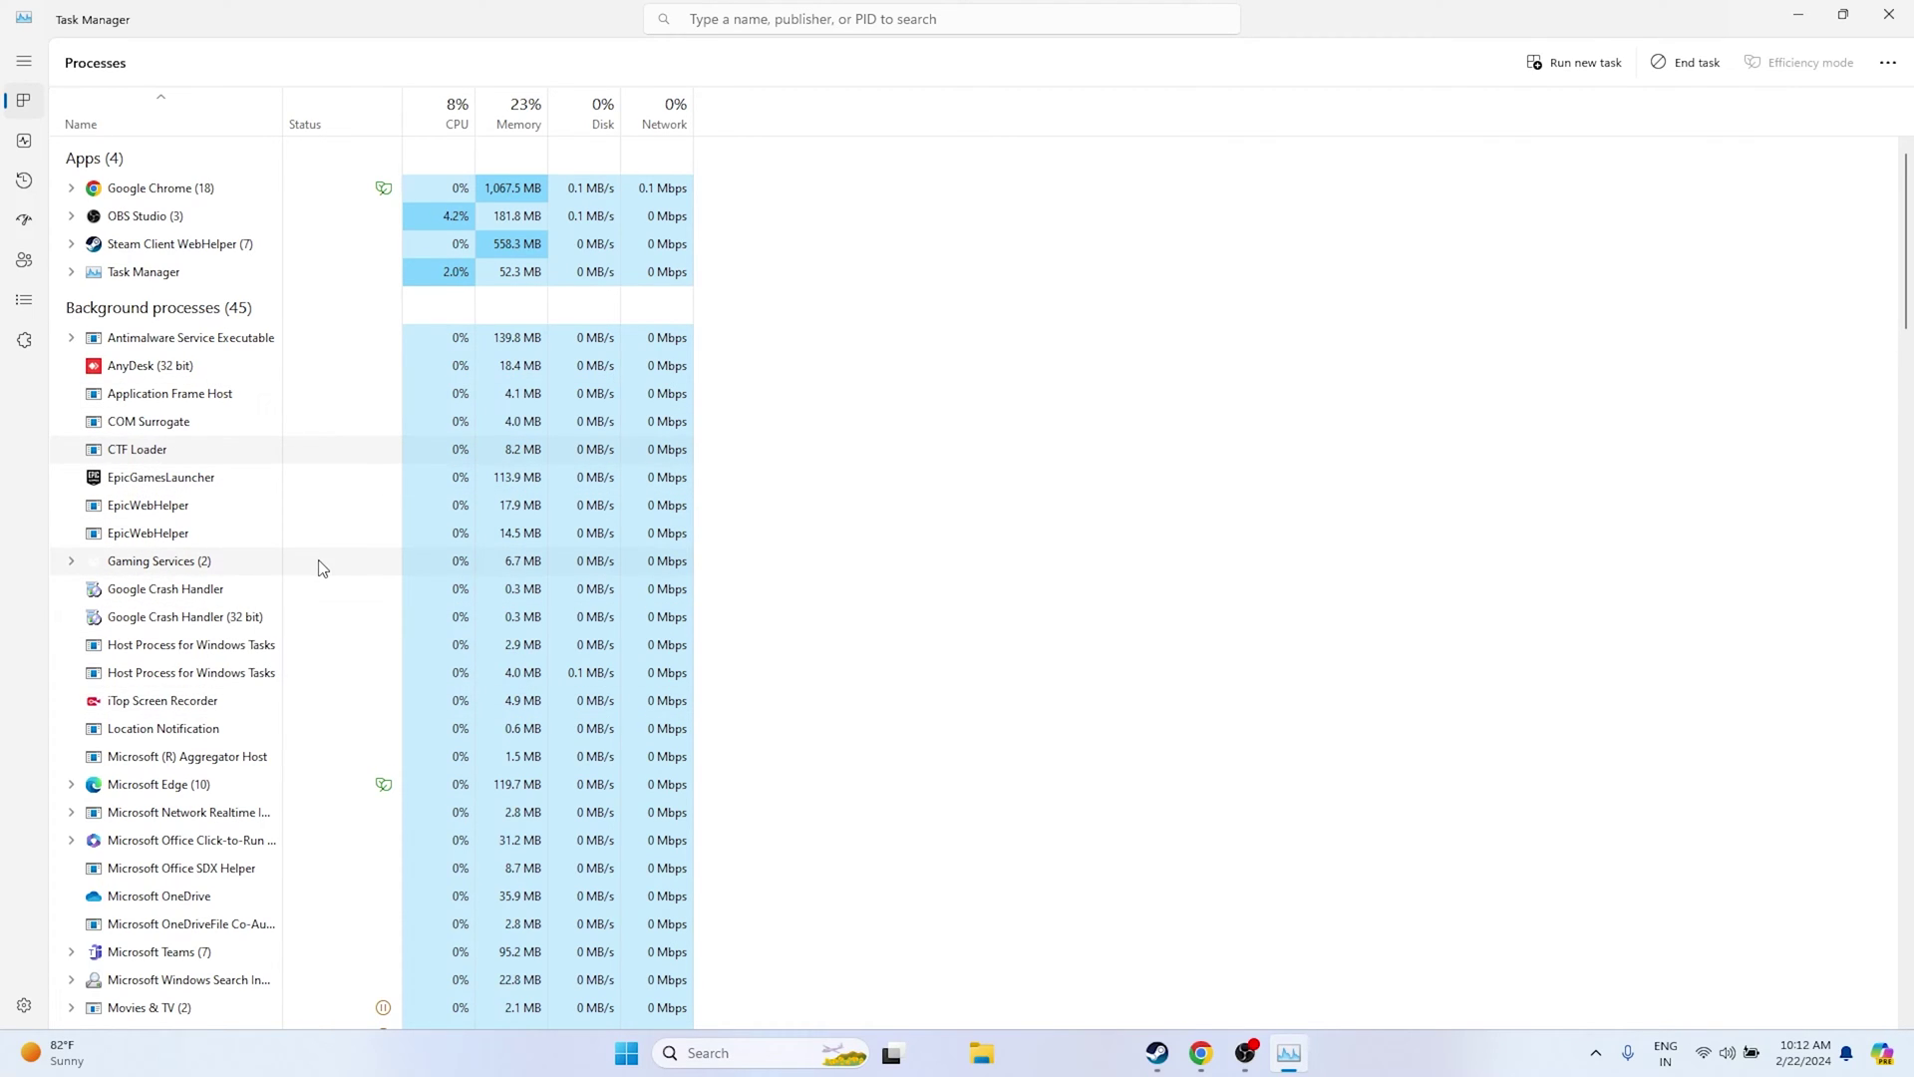
{"action": "left_click", "coordinate": [1888, 14]}
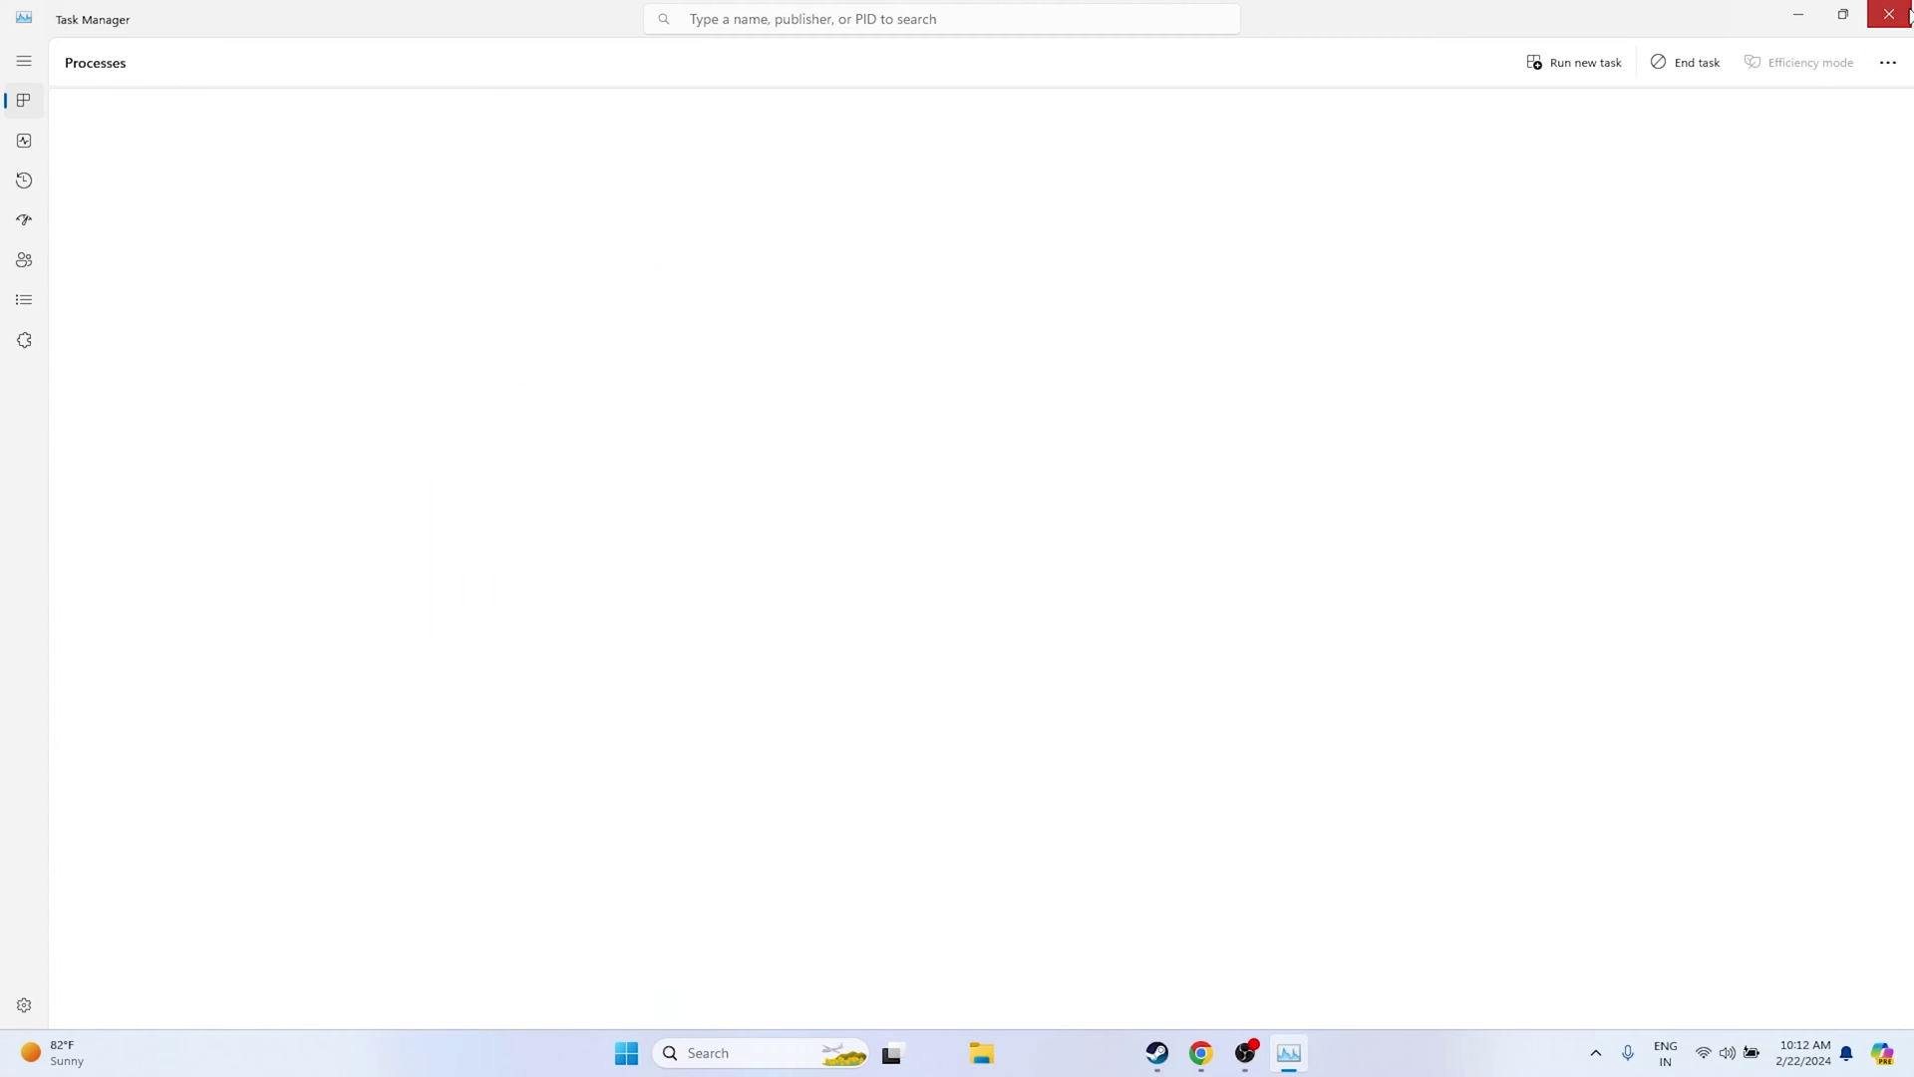
{"action": "left_click", "coordinate": [1179, 1052]}
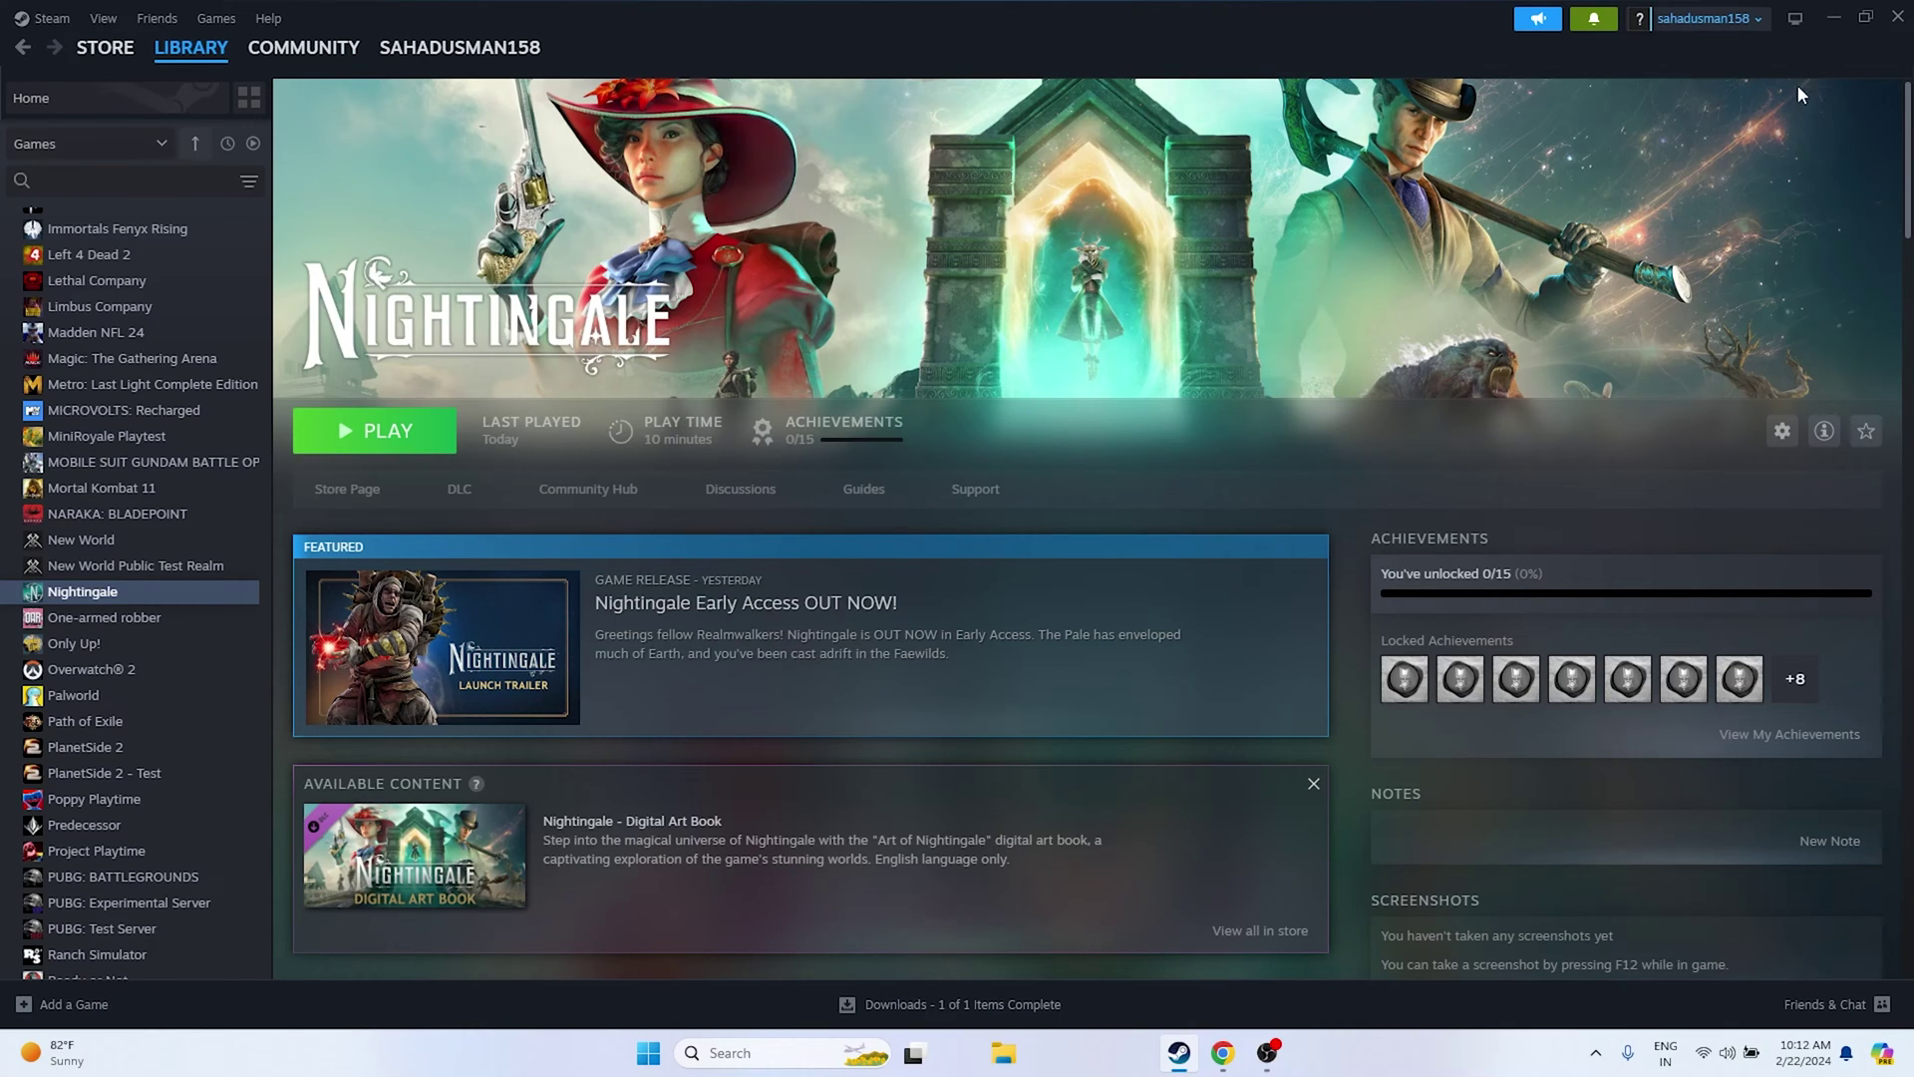
Minimize Steam, open the Windows Graphics settings and look through the list of apps with custom graphics options
{"action": "left_click", "coordinate": [1834, 17]}
{"action": "left_click", "coordinate": [718, 1055]}
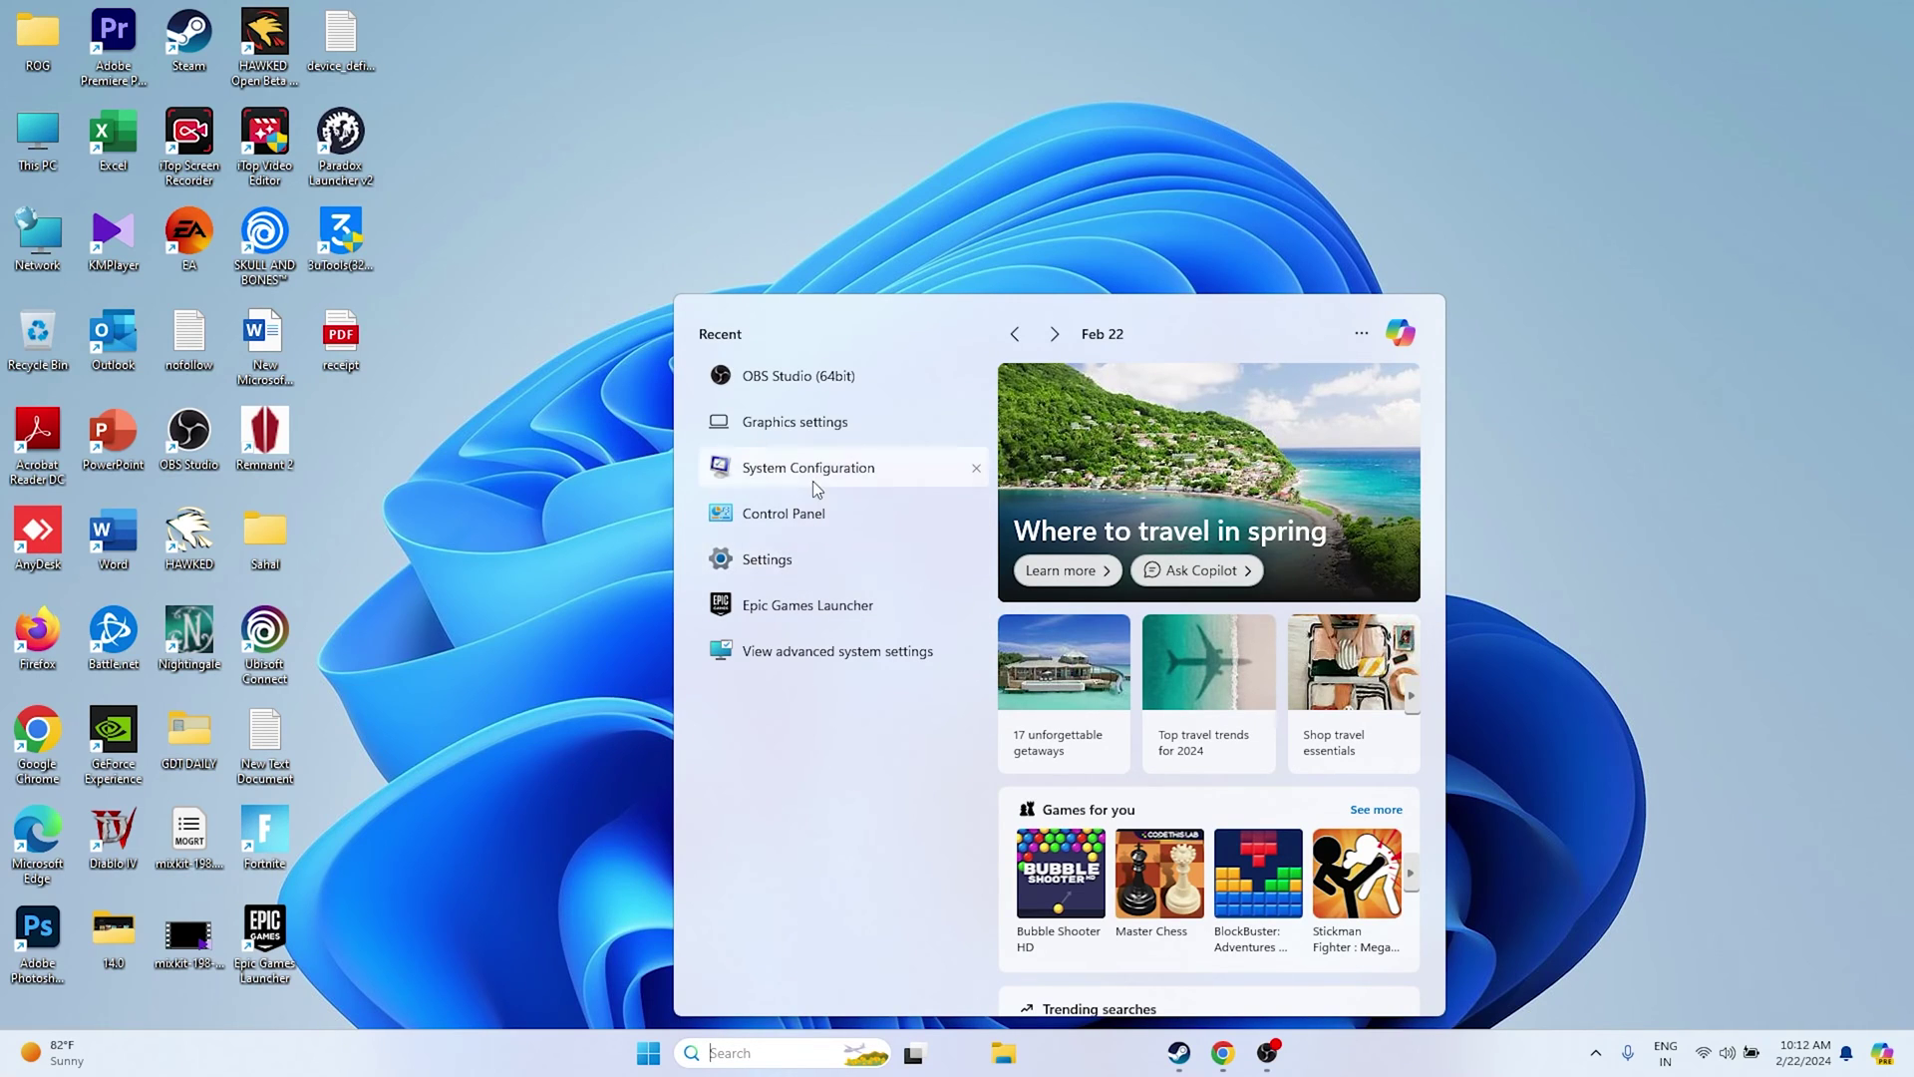
{"action": "left_click", "coordinate": [805, 425]}
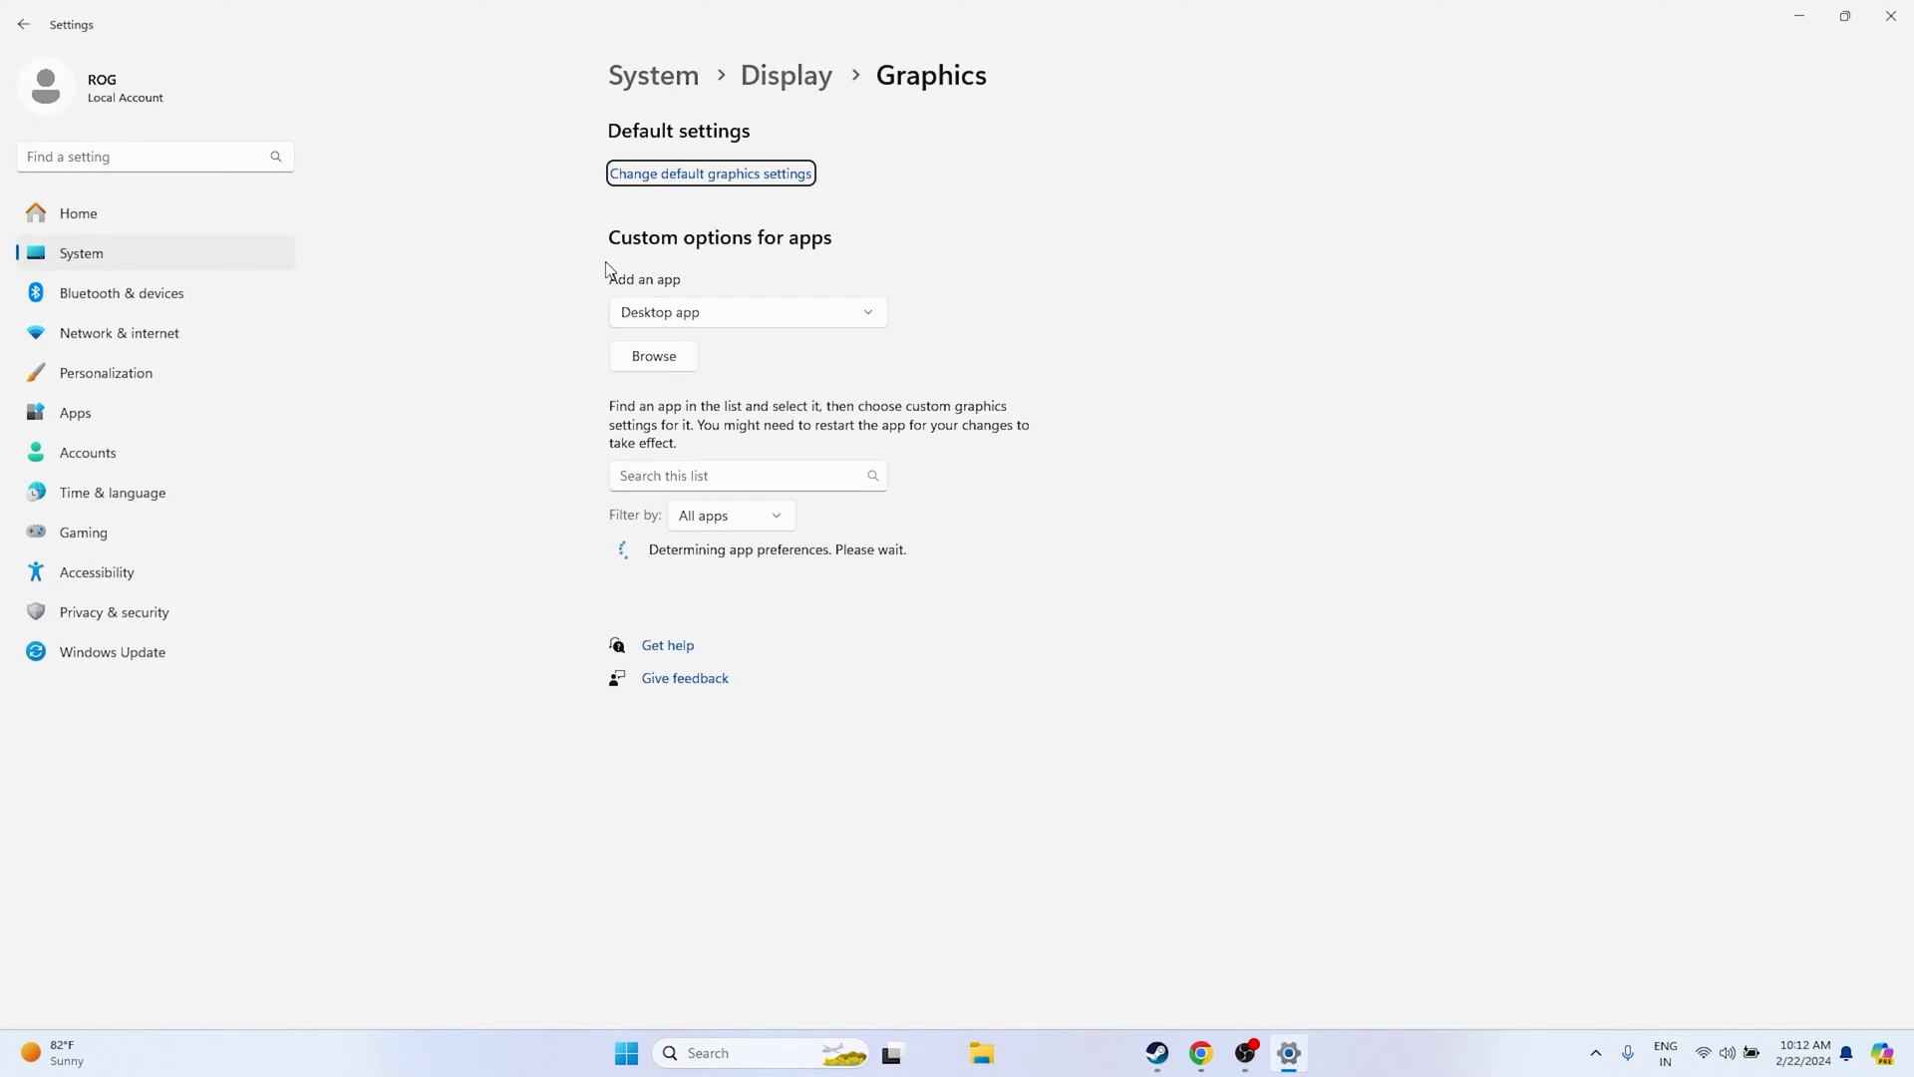
{"action": "scroll", "coordinate": [1468, 335], "scroll_direction": "down", "scroll_amount": 4}
{"action": "scroll", "coordinate": [1468, 335], "scroll_direction": "up", "scroll_amount": 3}
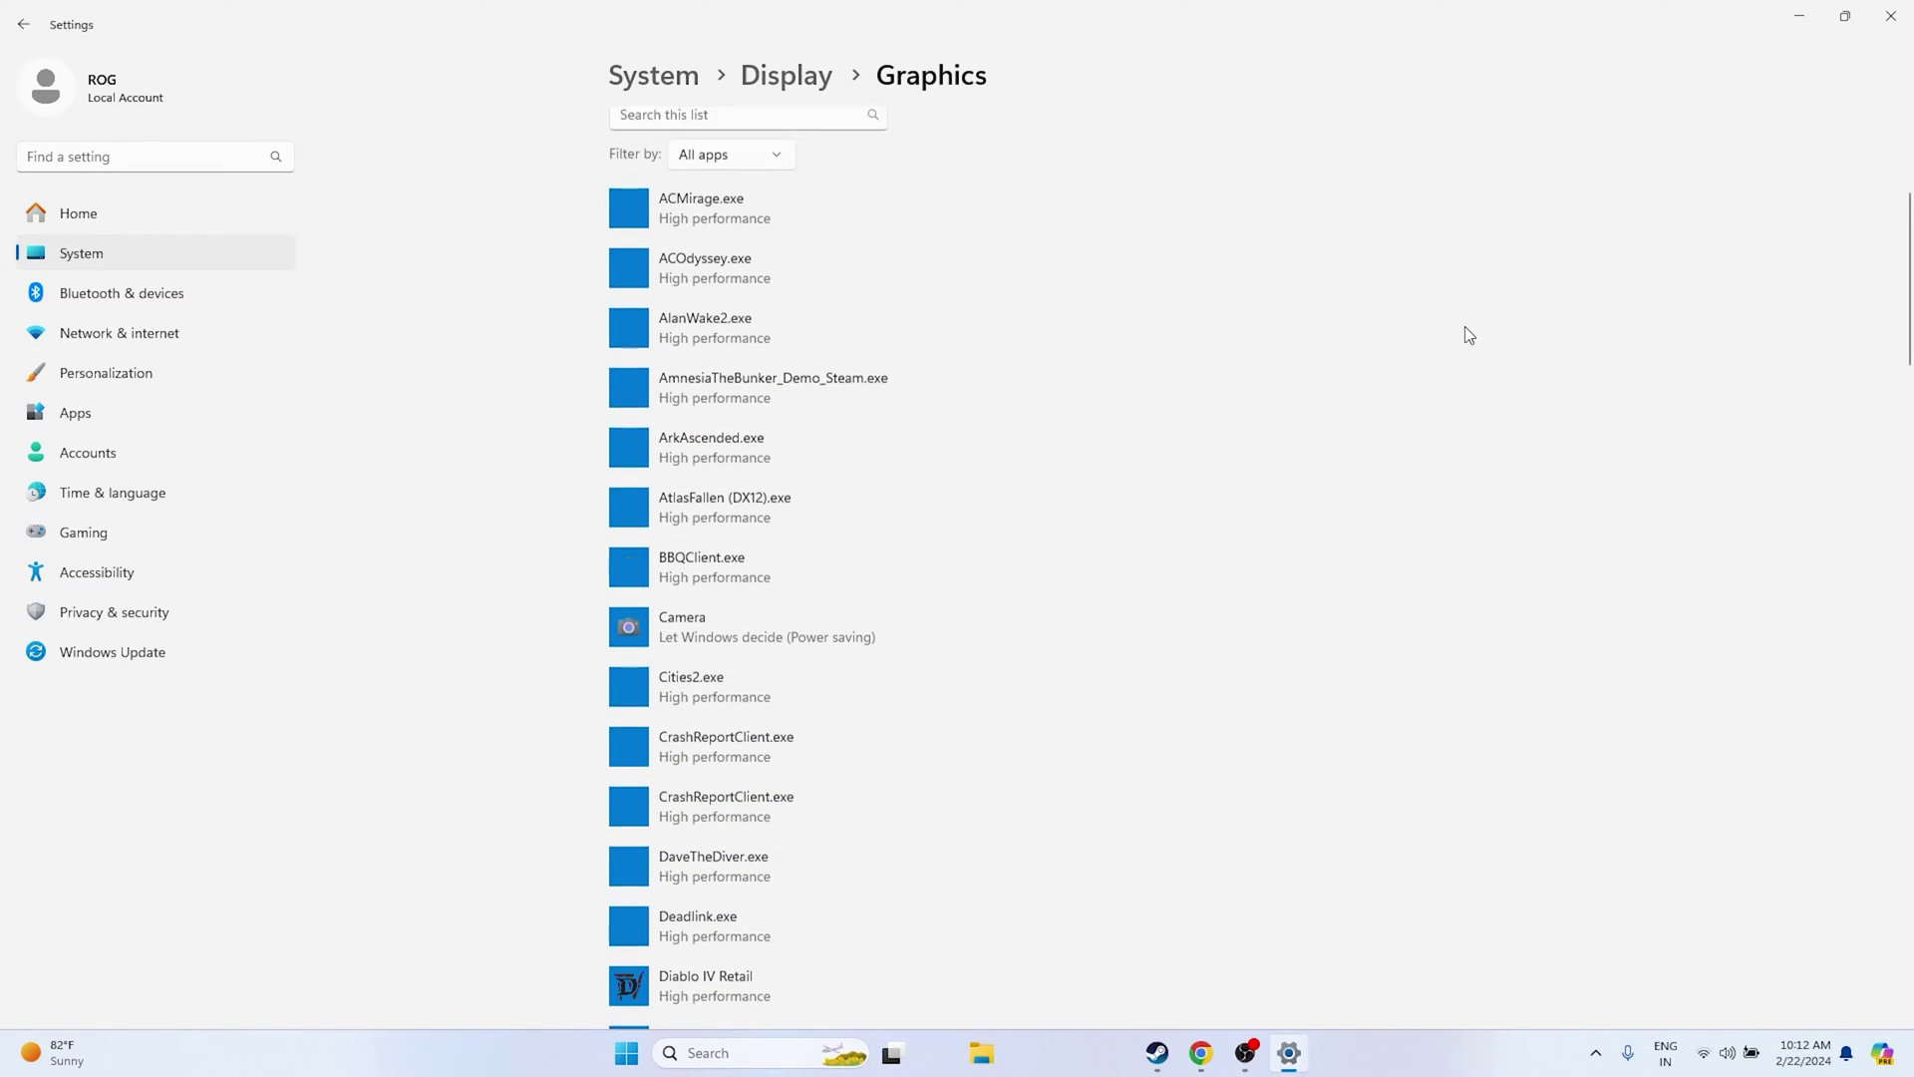
{"action": "scroll", "coordinate": [1469, 335], "scroll_direction": "down", "scroll_amount": 6}
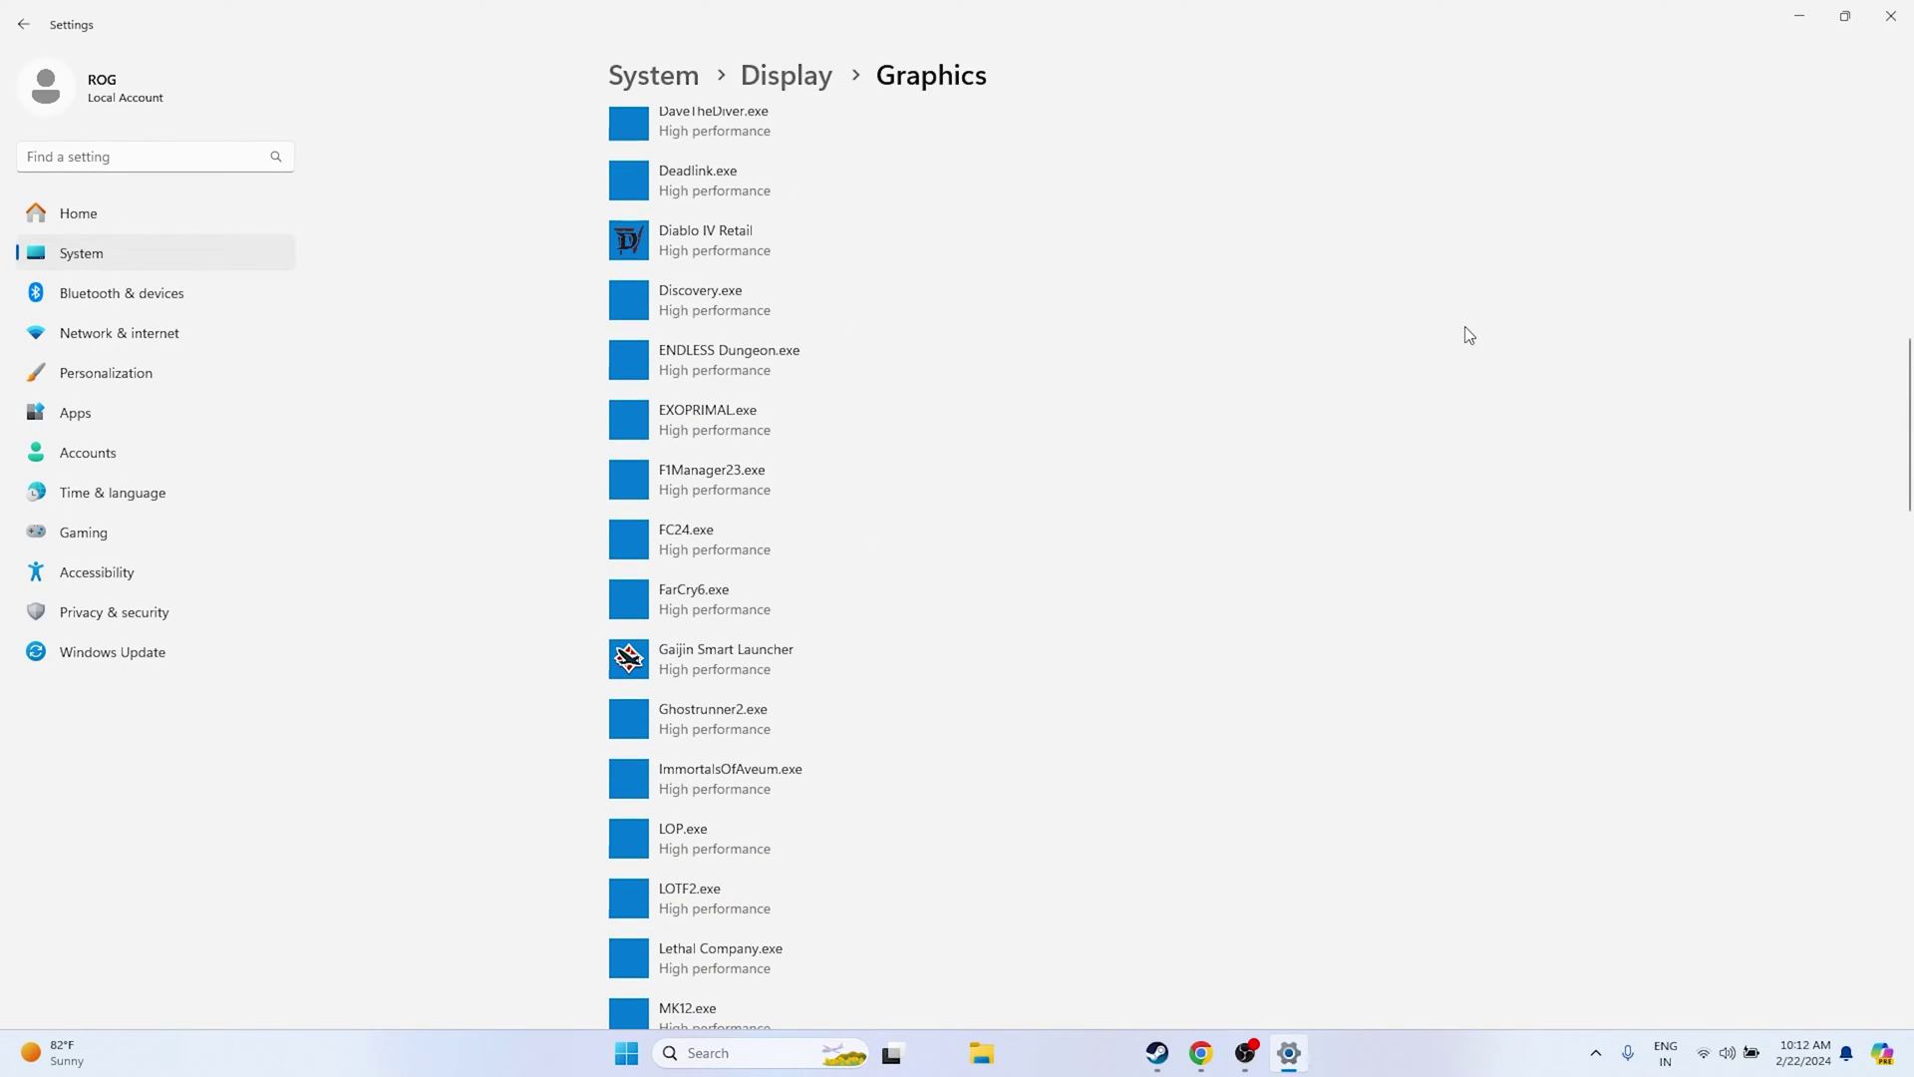
{"action": "scroll", "coordinate": [1468, 335], "scroll_direction": "up", "scroll_amount": 8}
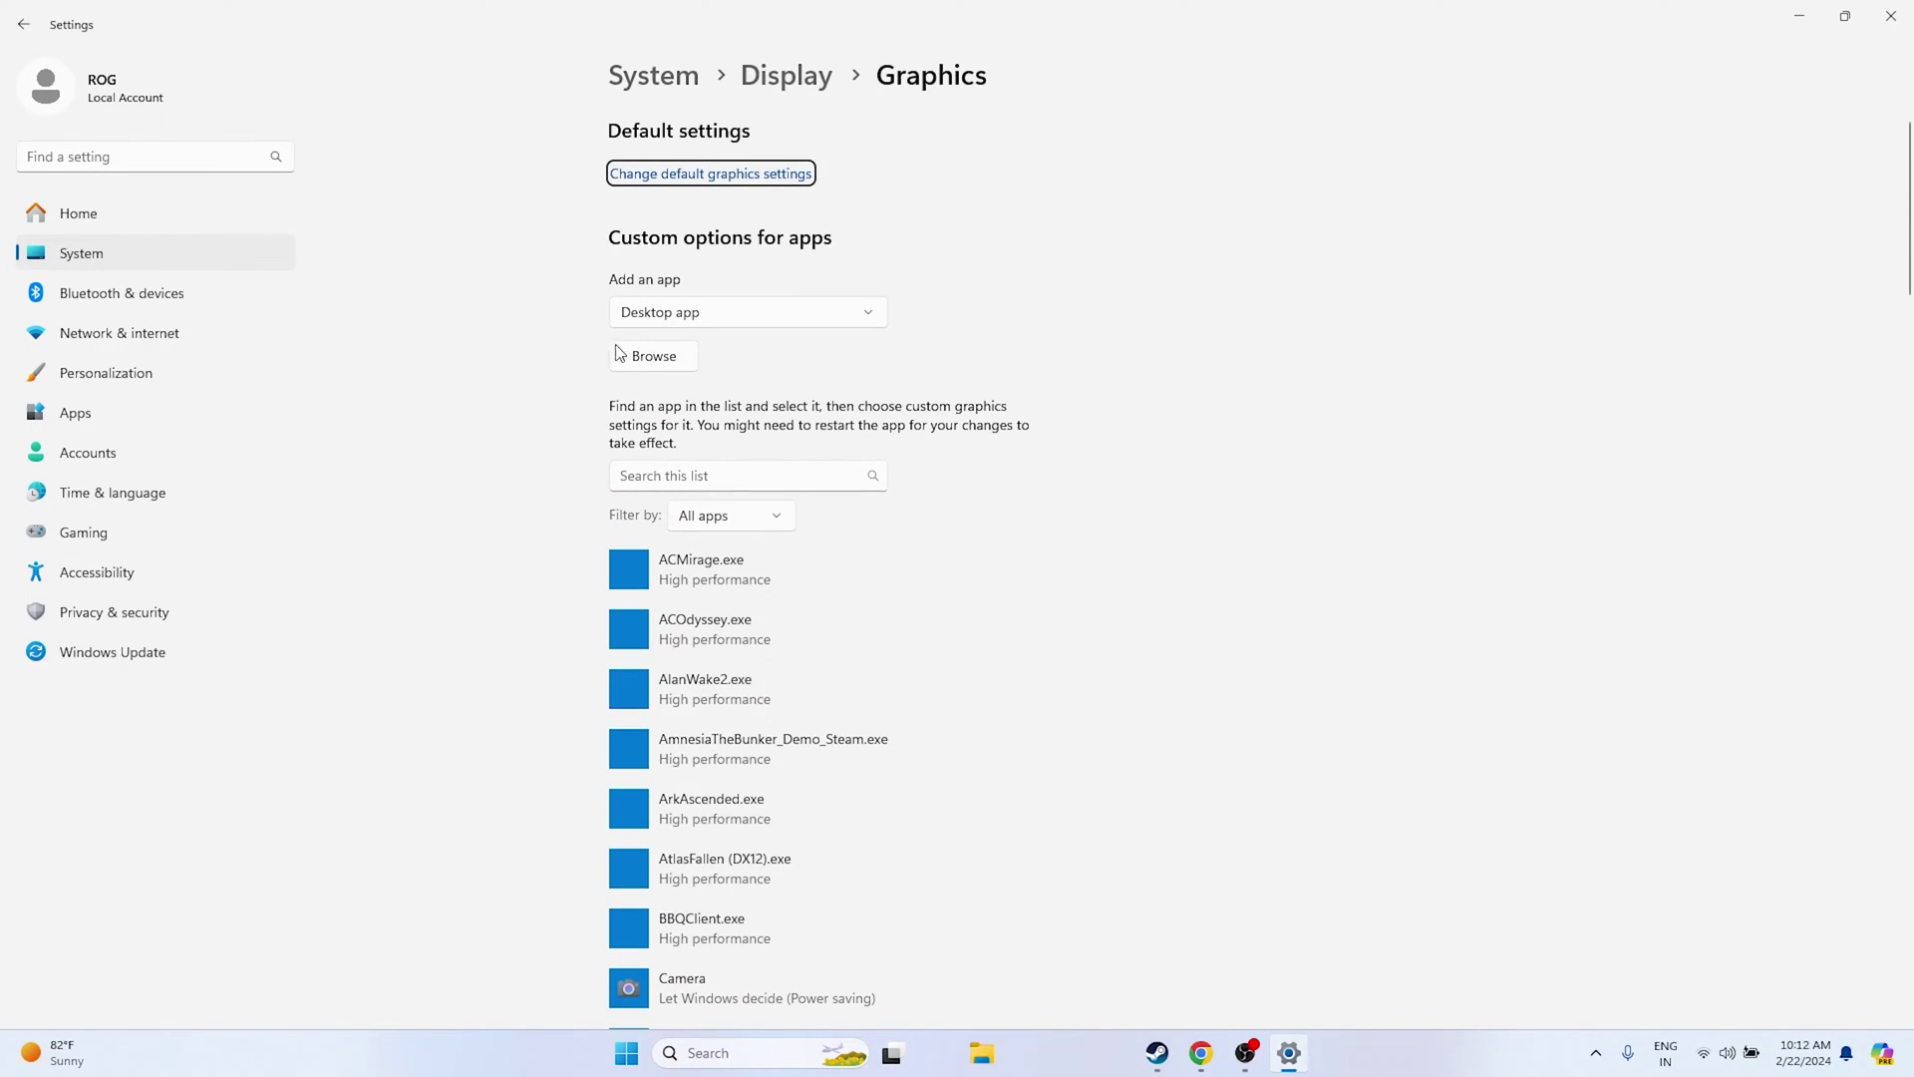
Start adding a desktop app to the graphics list and browse to C:\Program Files (x86)\Steam\steamapps\common
{"action": "left_click", "coordinate": [617, 351]}
{"action": "scroll", "coordinate": [75, 361], "scroll_direction": "down", "scroll_amount": 5}
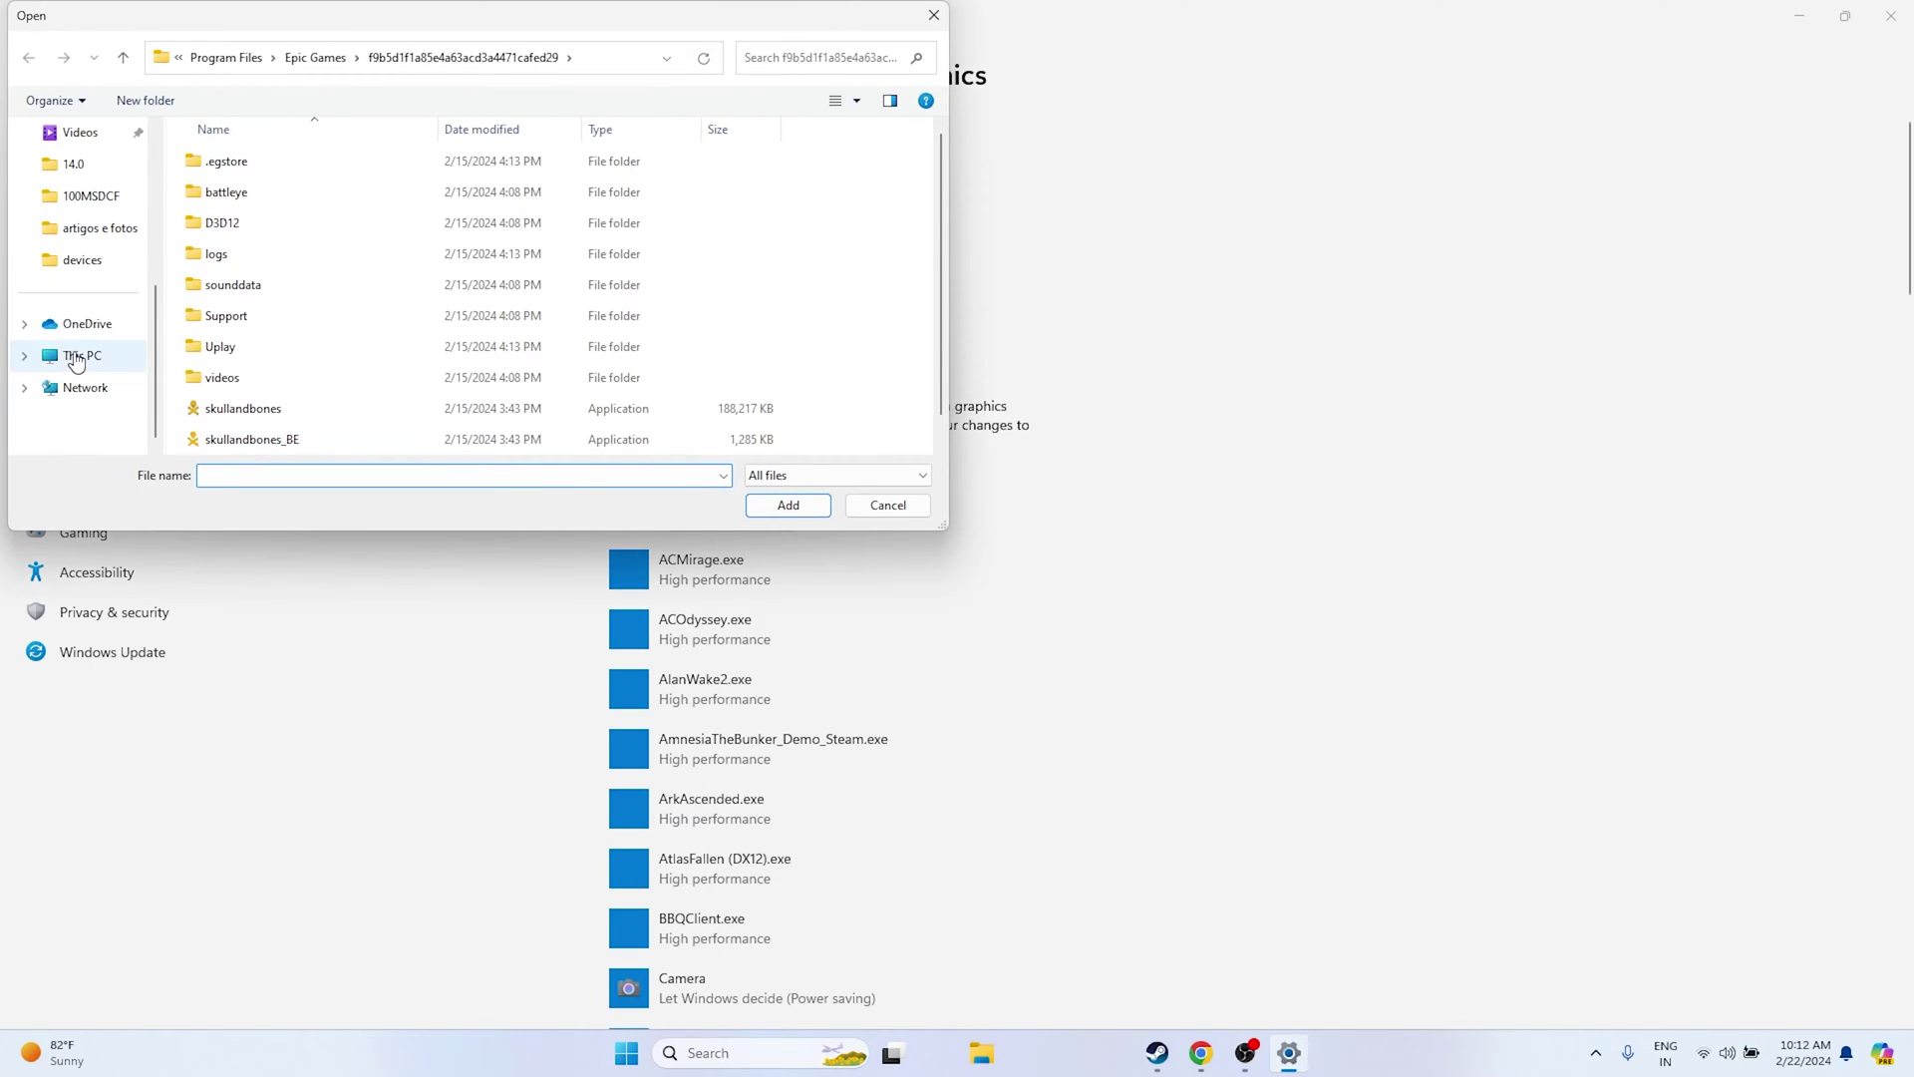
{"action": "left_click", "coordinate": [76, 361]}
{"action": "double_click", "coordinate": [273, 183]}
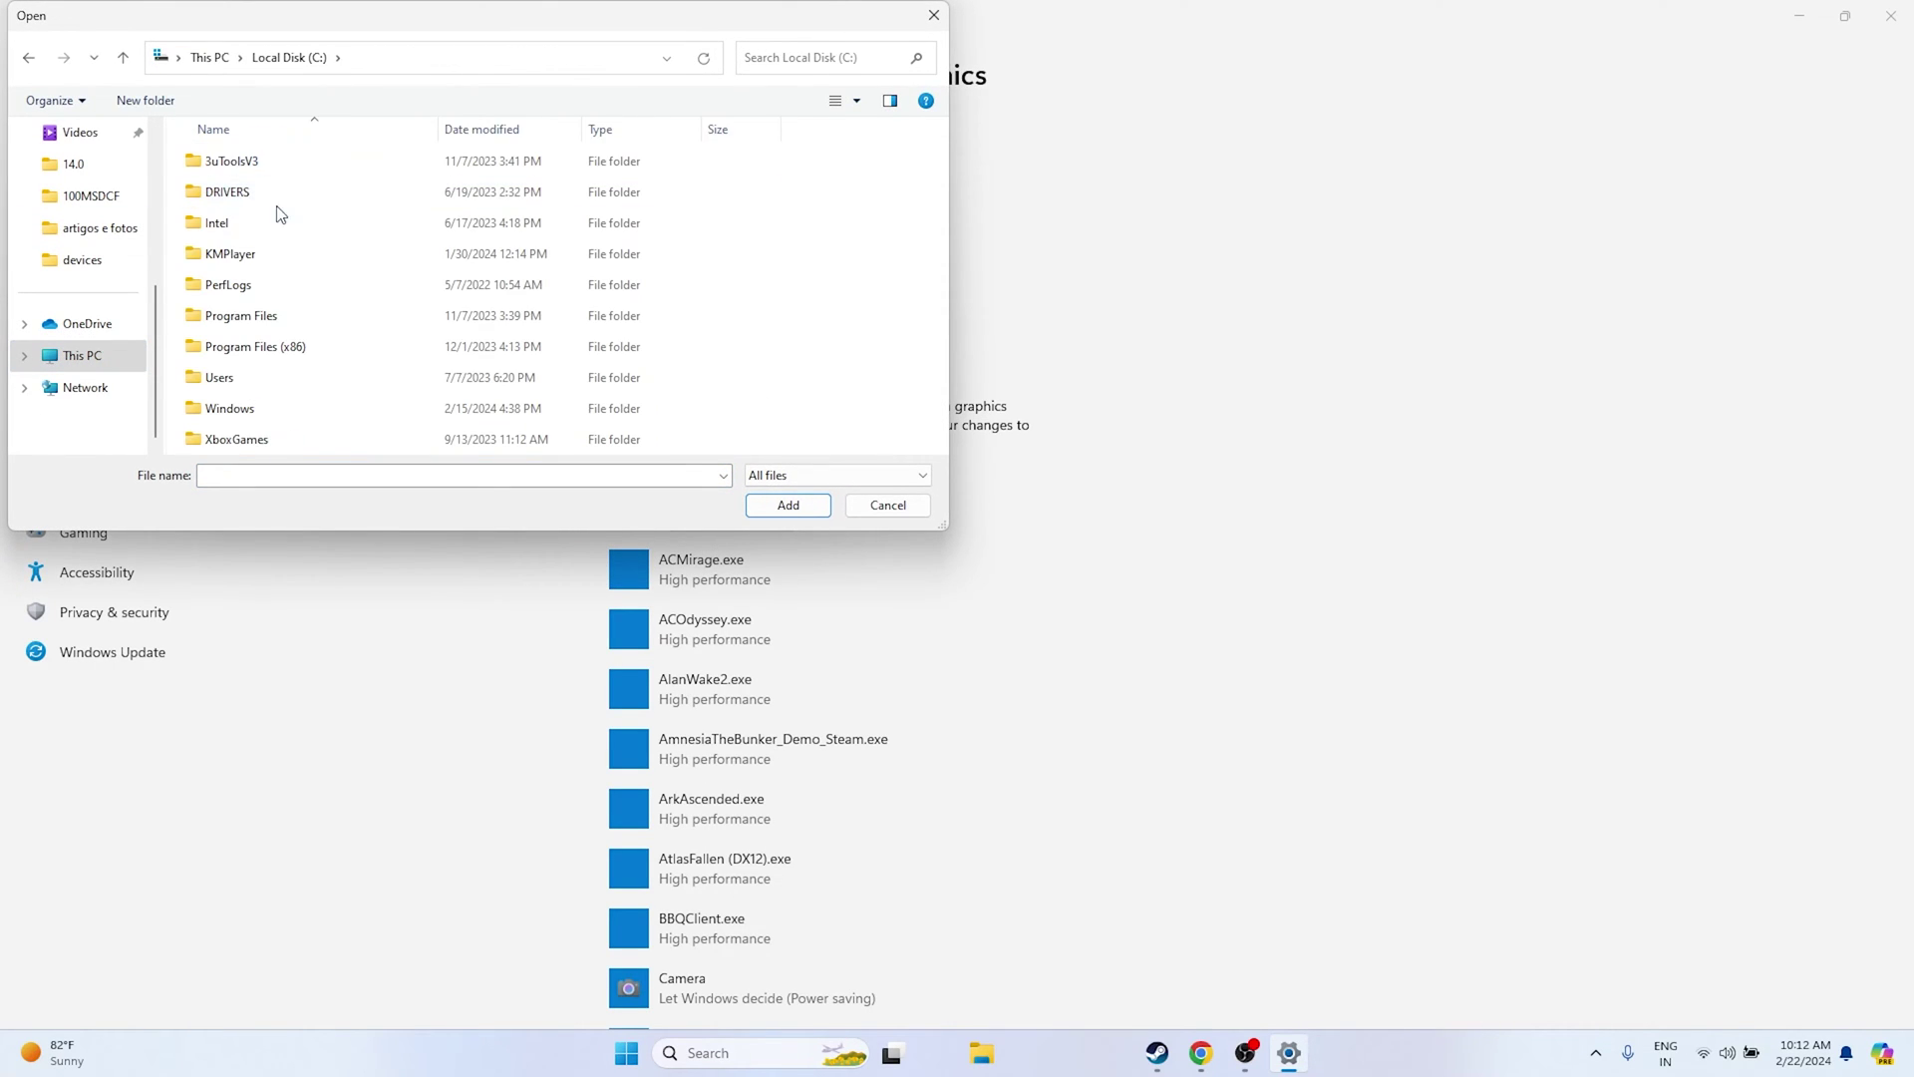
{"action": "double_click", "coordinate": [291, 346]}
{"action": "scroll", "coordinate": [288, 324], "scroll_direction": "down", "scroll_amount": 3}
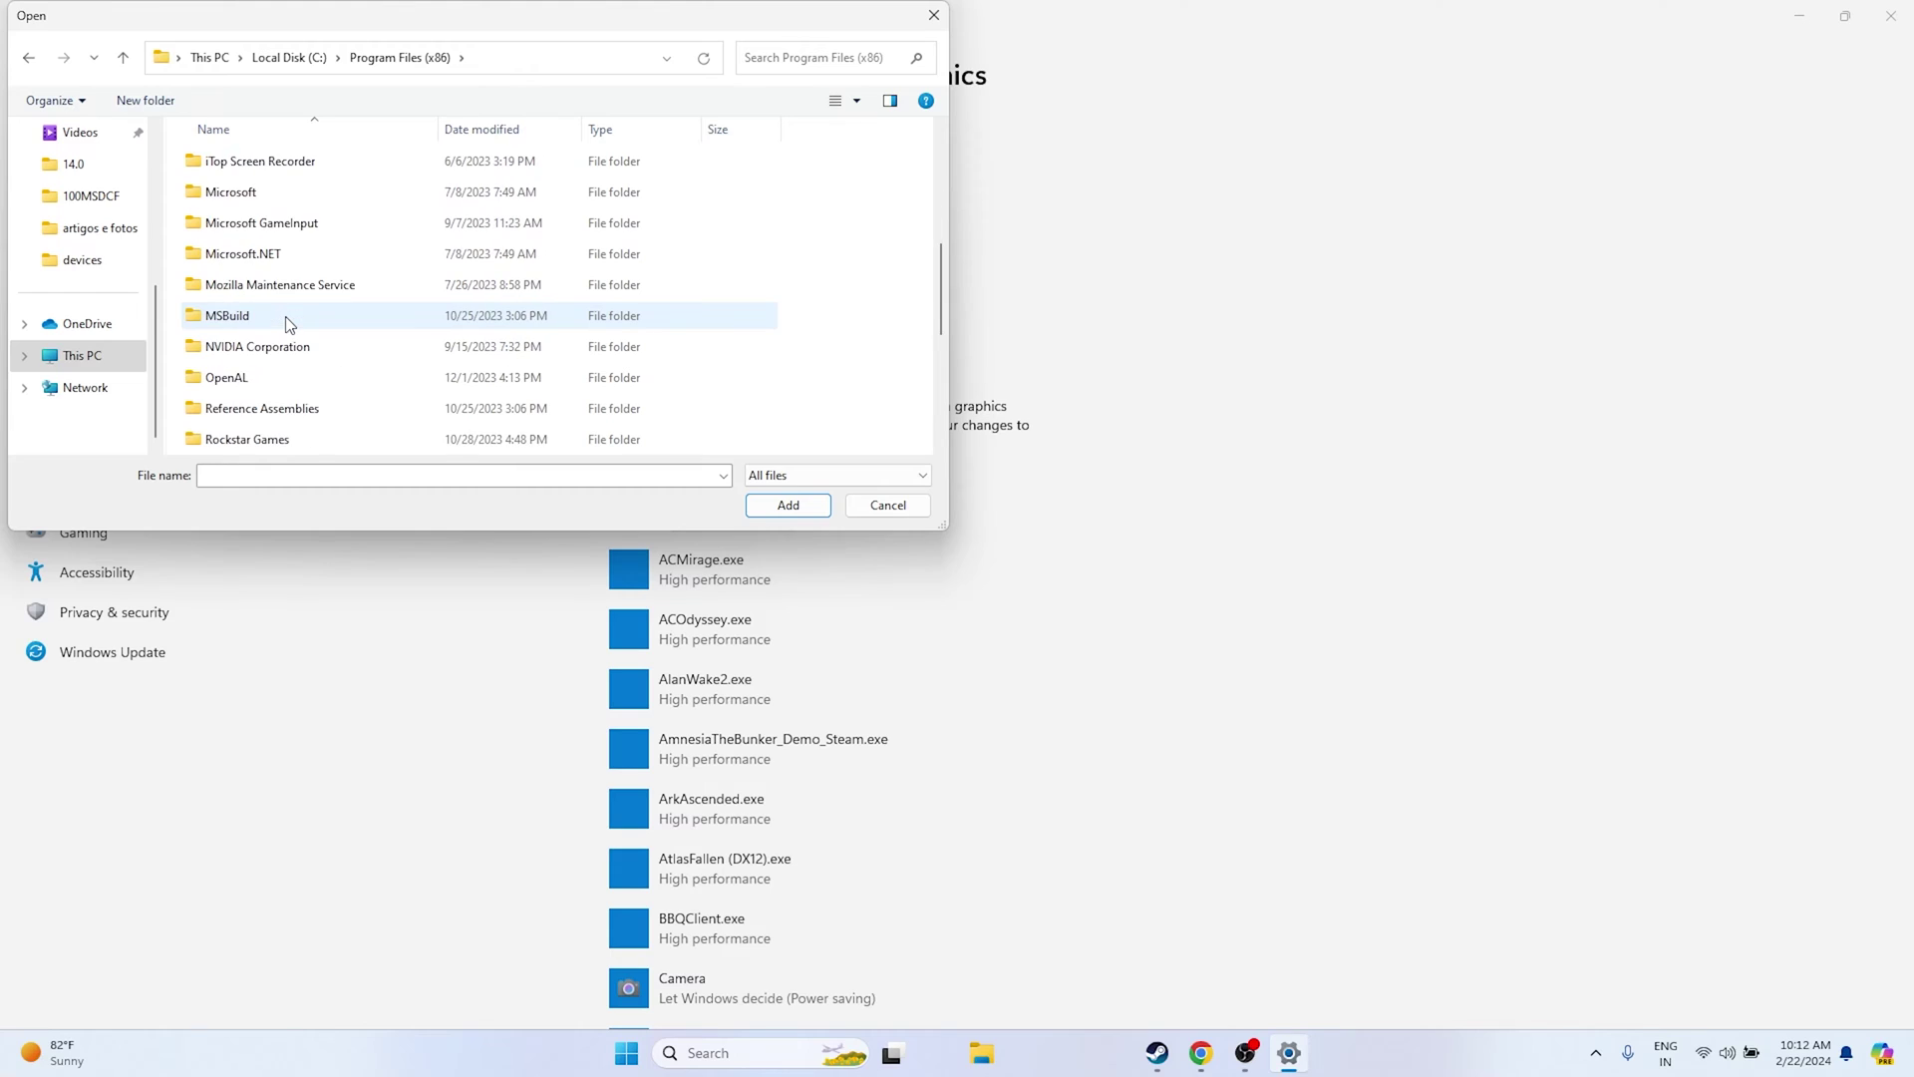
{"action": "scroll", "coordinate": [284, 324], "scroll_direction": "down", "scroll_amount": 2}
{"action": "double_click", "coordinate": [287, 293]}
{"action": "scroll", "coordinate": [301, 291], "scroll_direction": "down", "scroll_amount": 2}
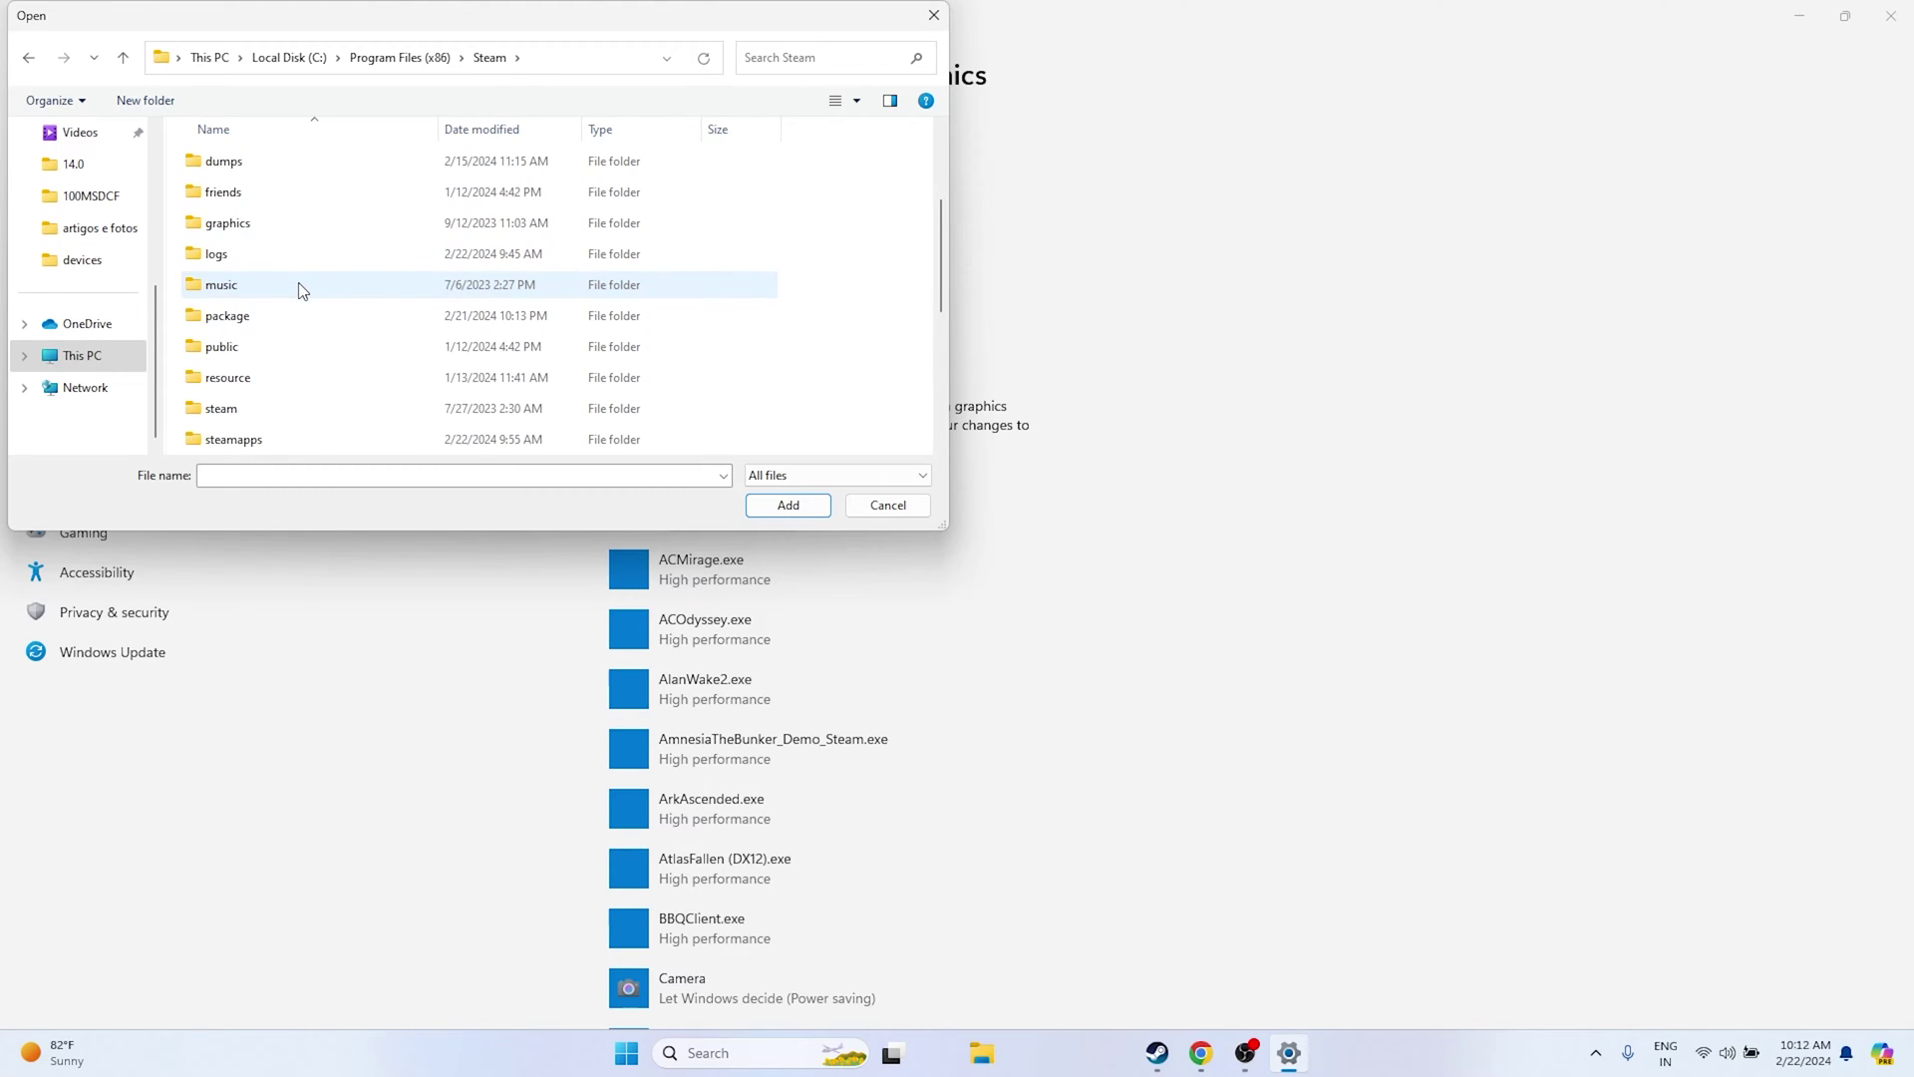
{"action": "scroll", "coordinate": [294, 299], "scroll_direction": "down", "scroll_amount": 1}
{"action": "double_click", "coordinate": [256, 348]}
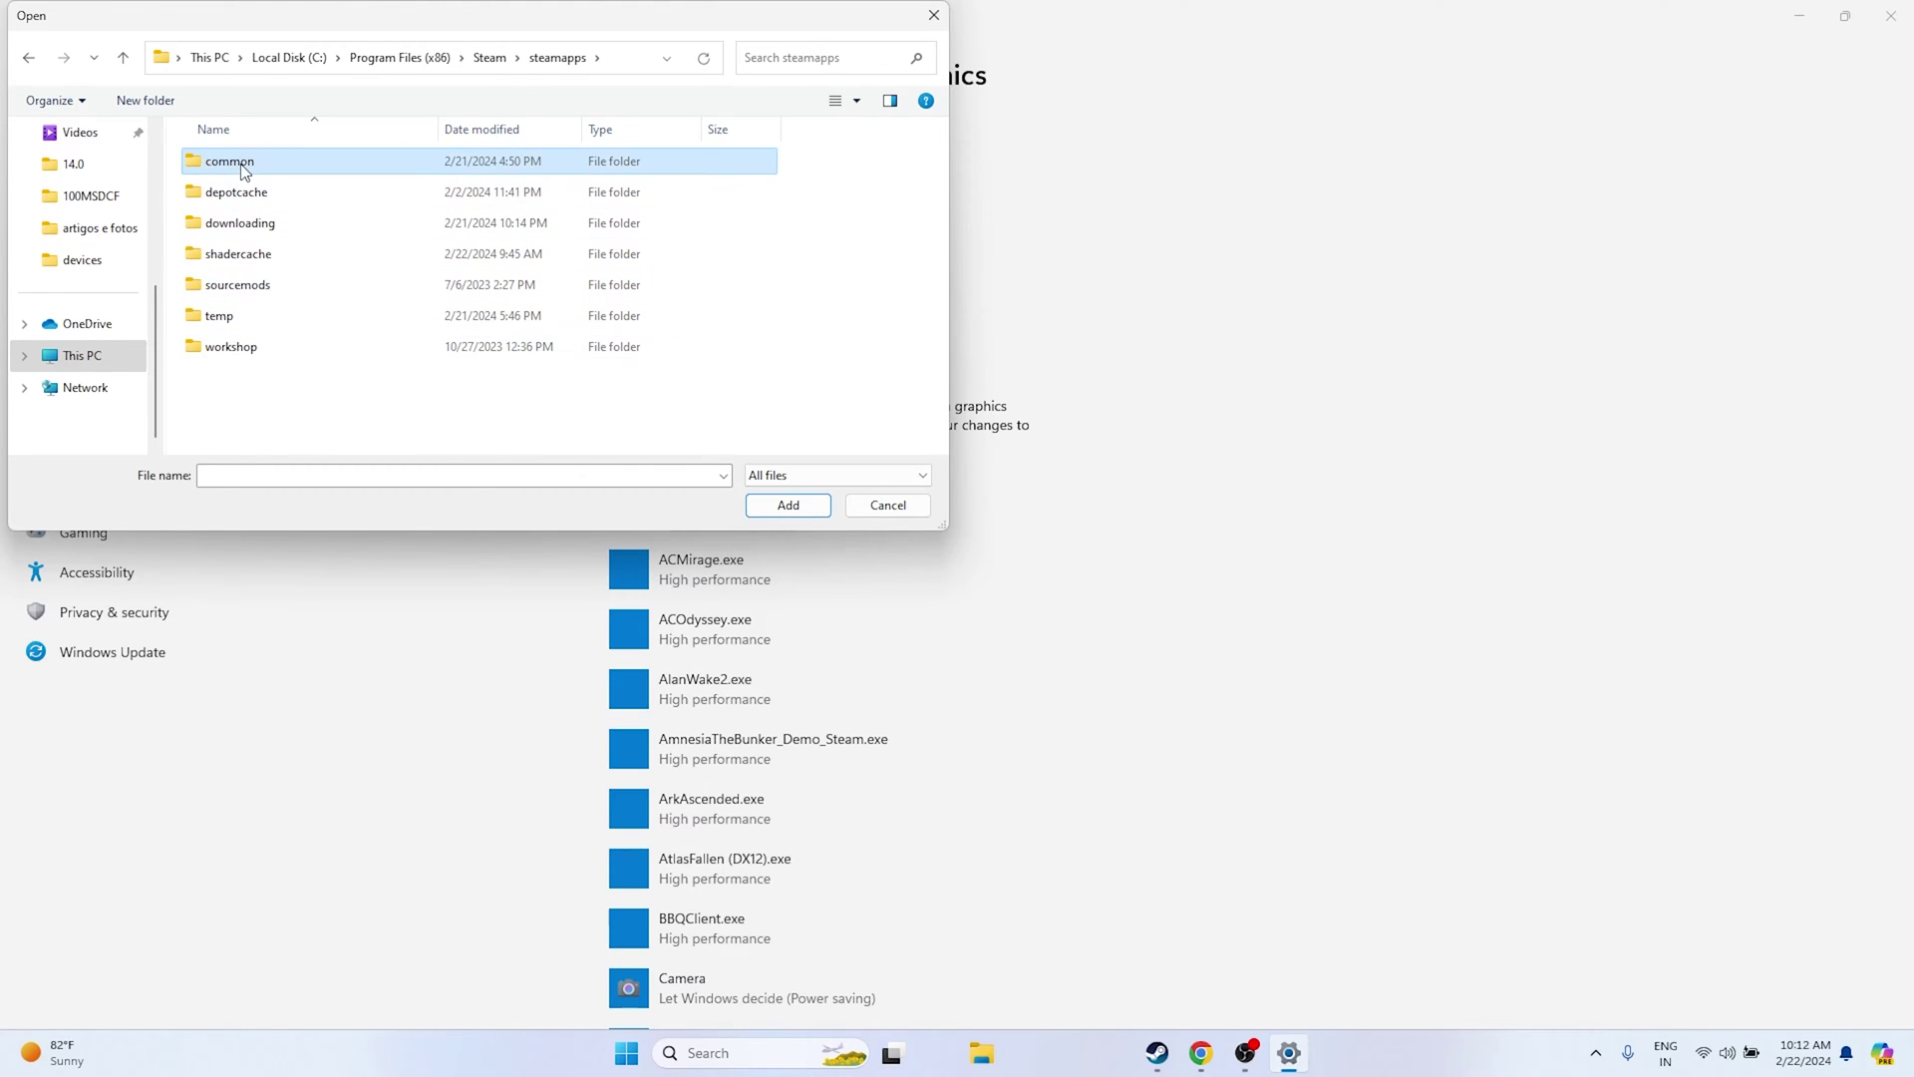
{"action": "double_click", "coordinate": [242, 165]}
Add NWXClient from the Nightingale folder to the custom graphics options list
{"action": "scroll", "coordinate": [304, 299], "scroll_direction": "down", "scroll_amount": 6}
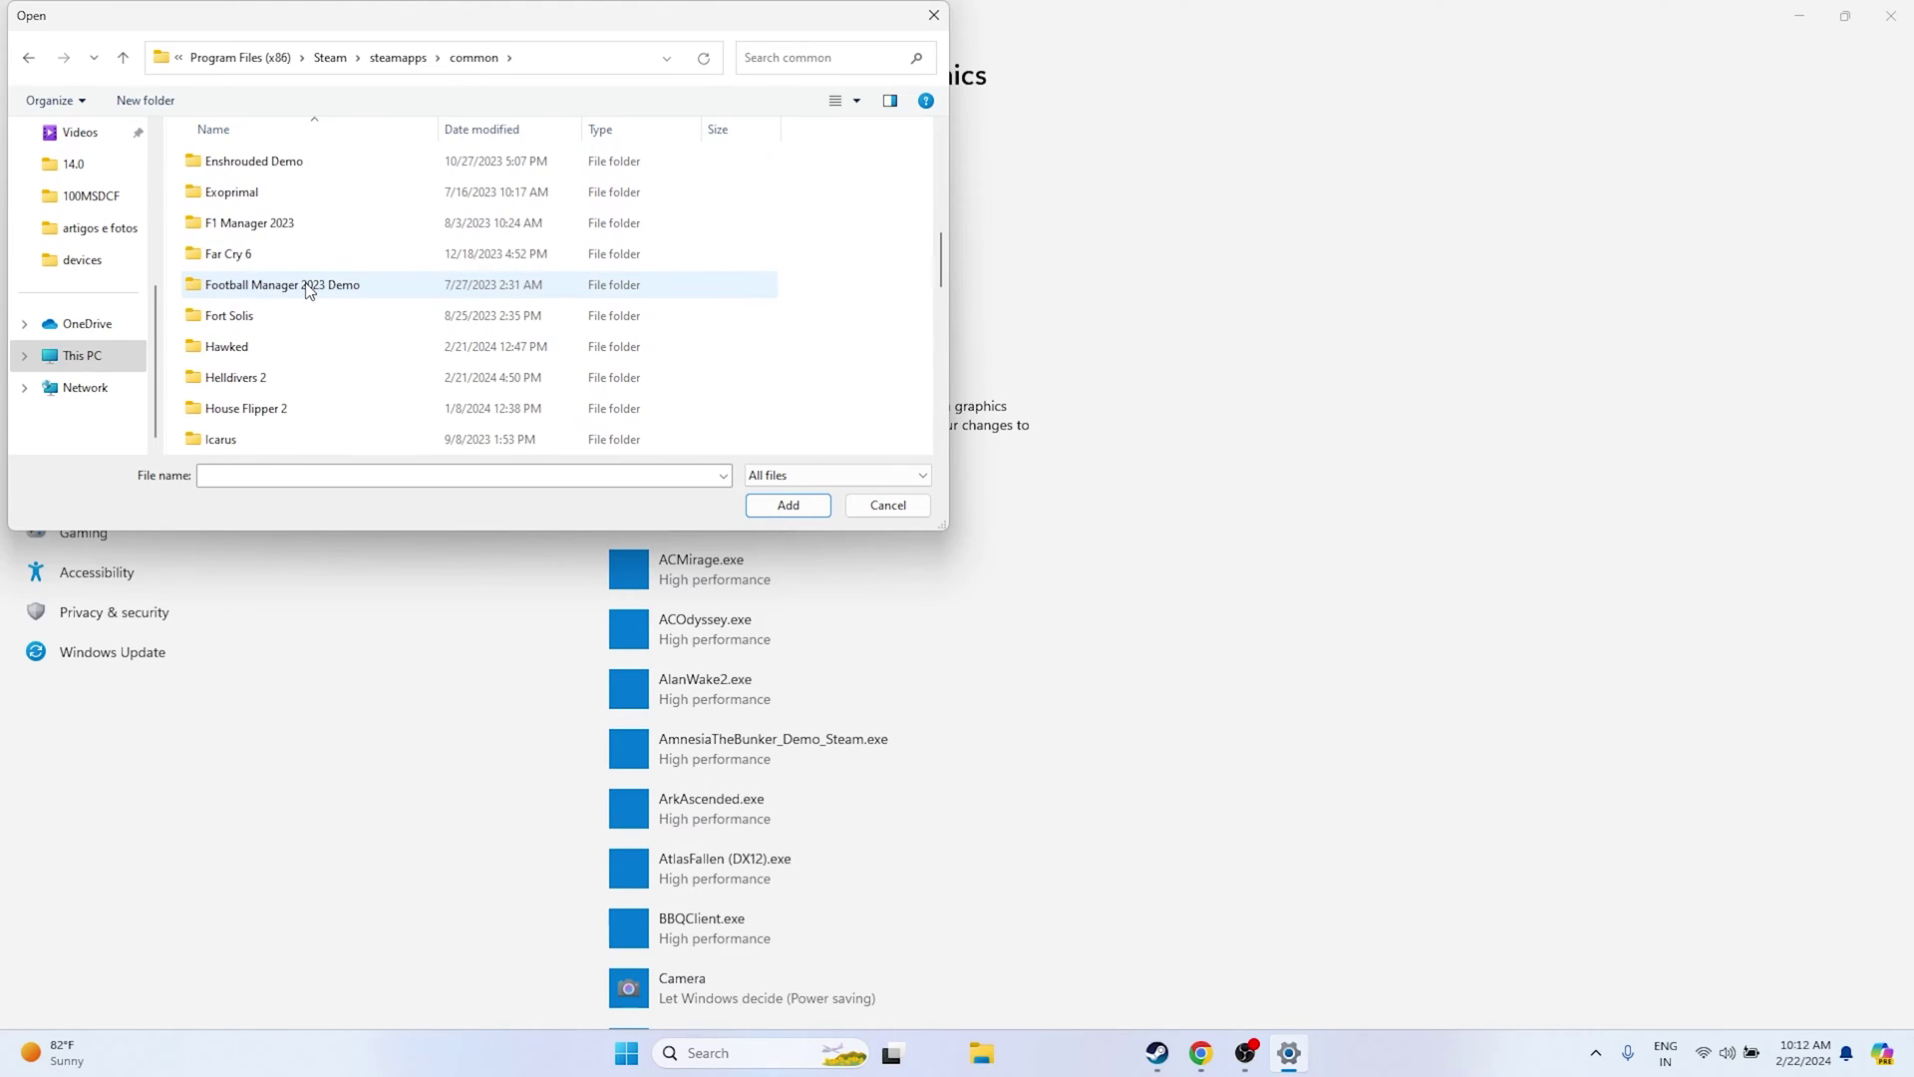
{"action": "scroll", "coordinate": [308, 289], "scroll_direction": "down", "scroll_amount": 5}
{"action": "left_click", "coordinate": [268, 262]}
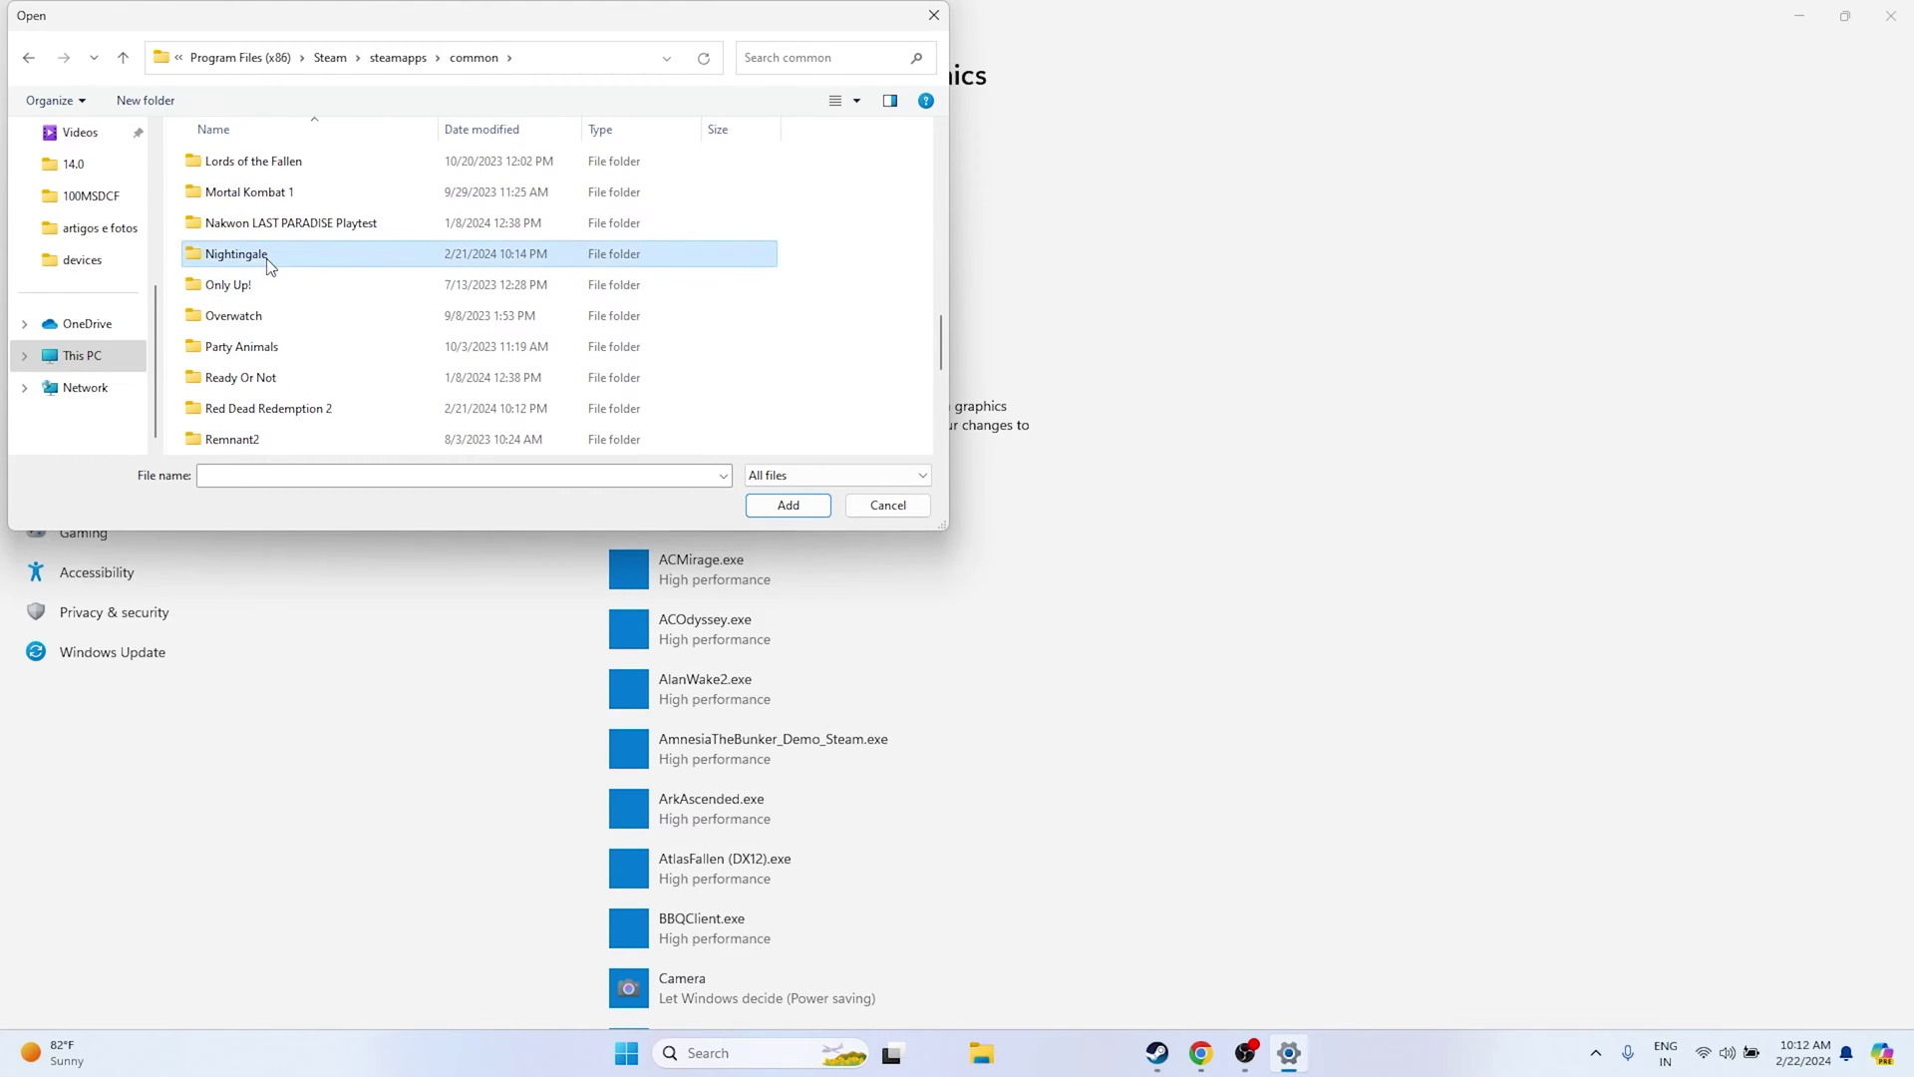
{"action": "double_click", "coordinate": [269, 262]}
{"action": "left_click", "coordinate": [262, 231]}
{"action": "left_click", "coordinate": [787, 505]}
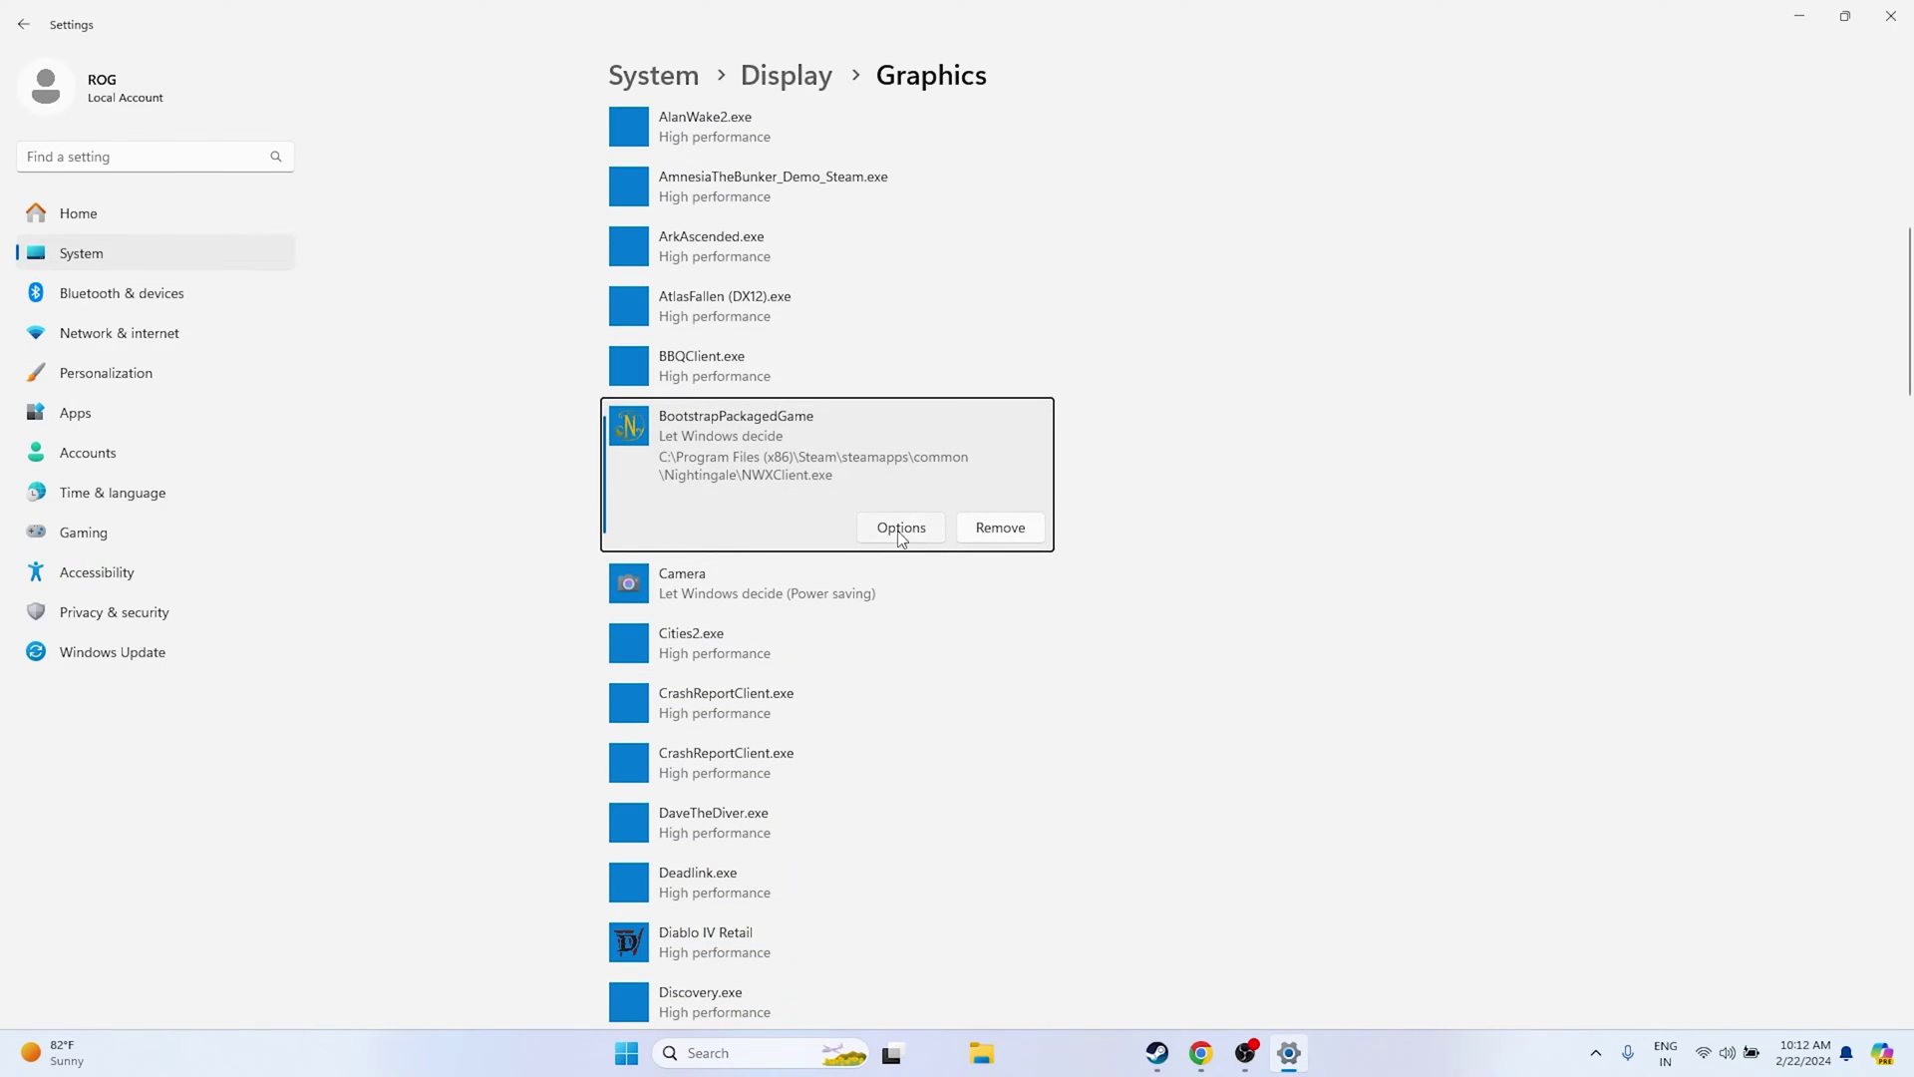
Set the graphics preference of Nightingale's NWXClient.exe to High performance, save it and close Settings
{"action": "left_click", "coordinate": [903, 531]}
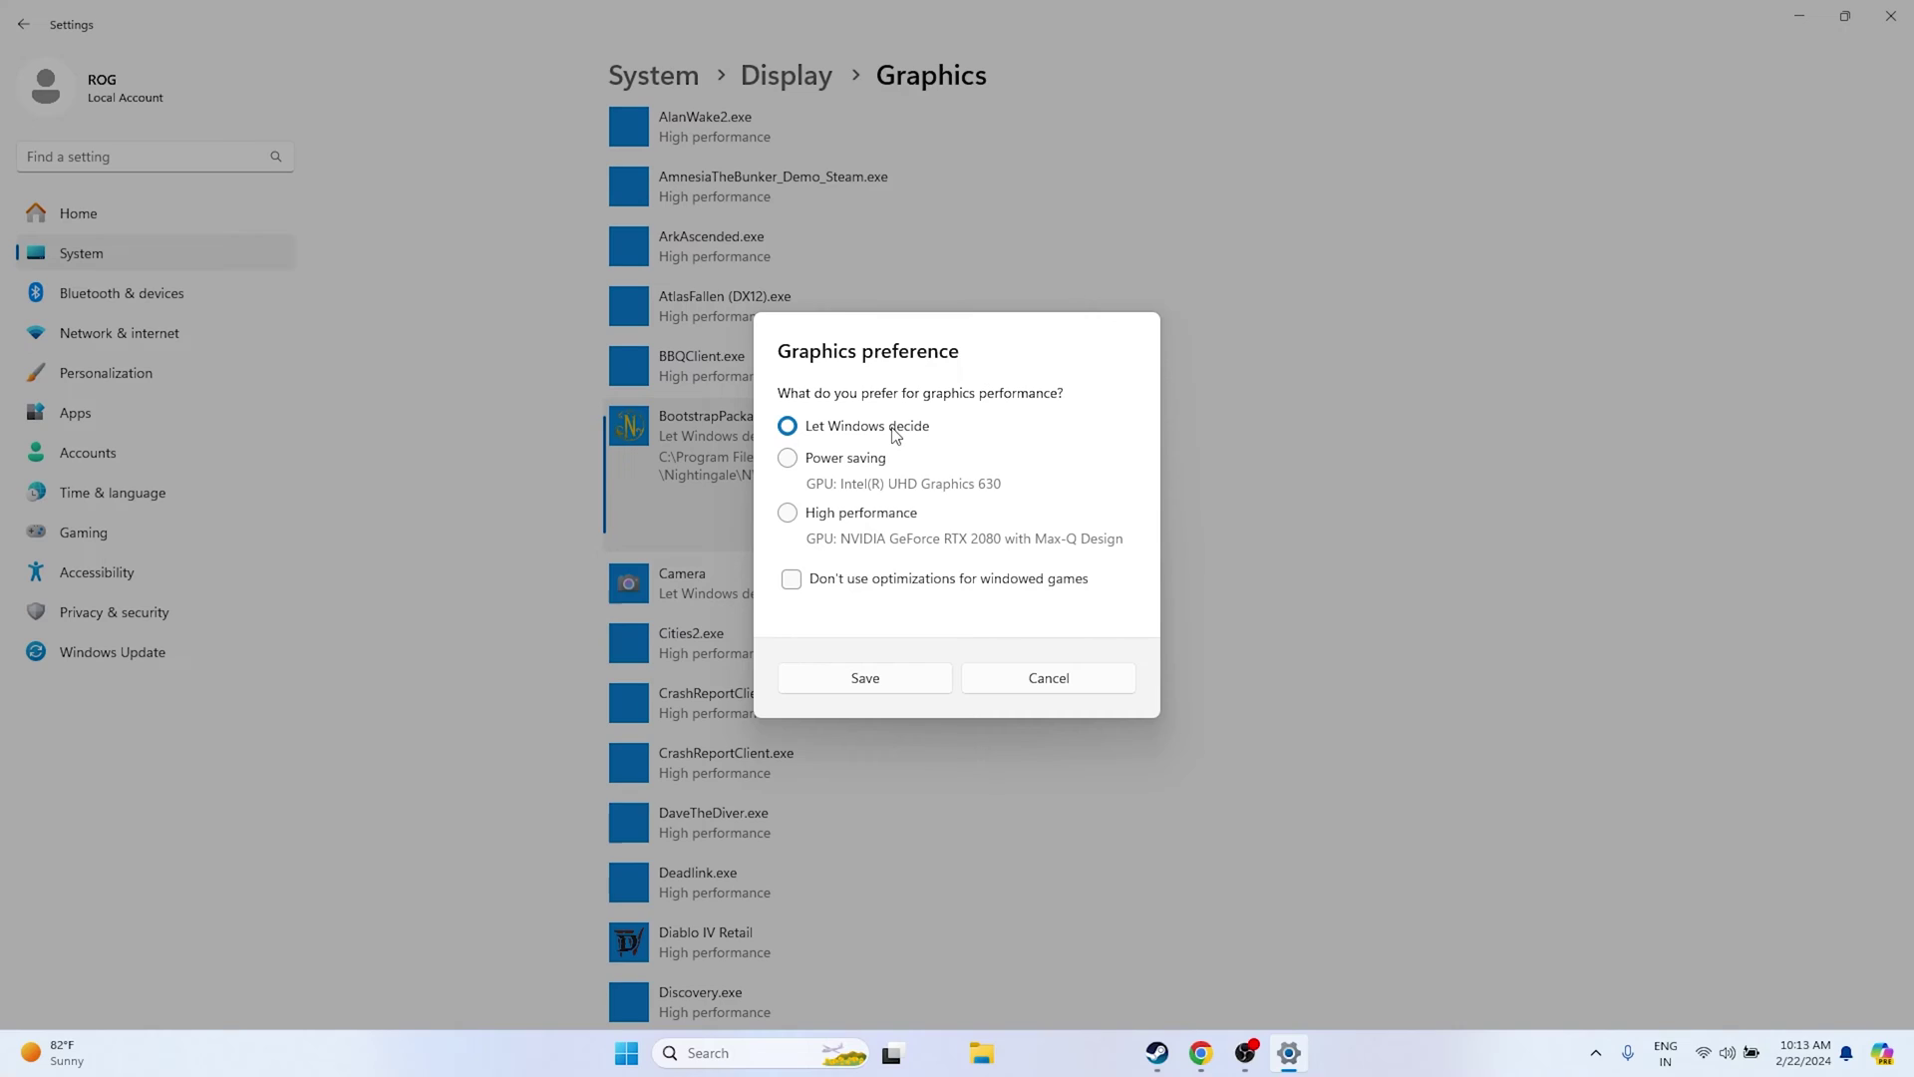
{"action": "left_click", "coordinate": [801, 515]}
{"action": "left_click", "coordinate": [915, 682]}
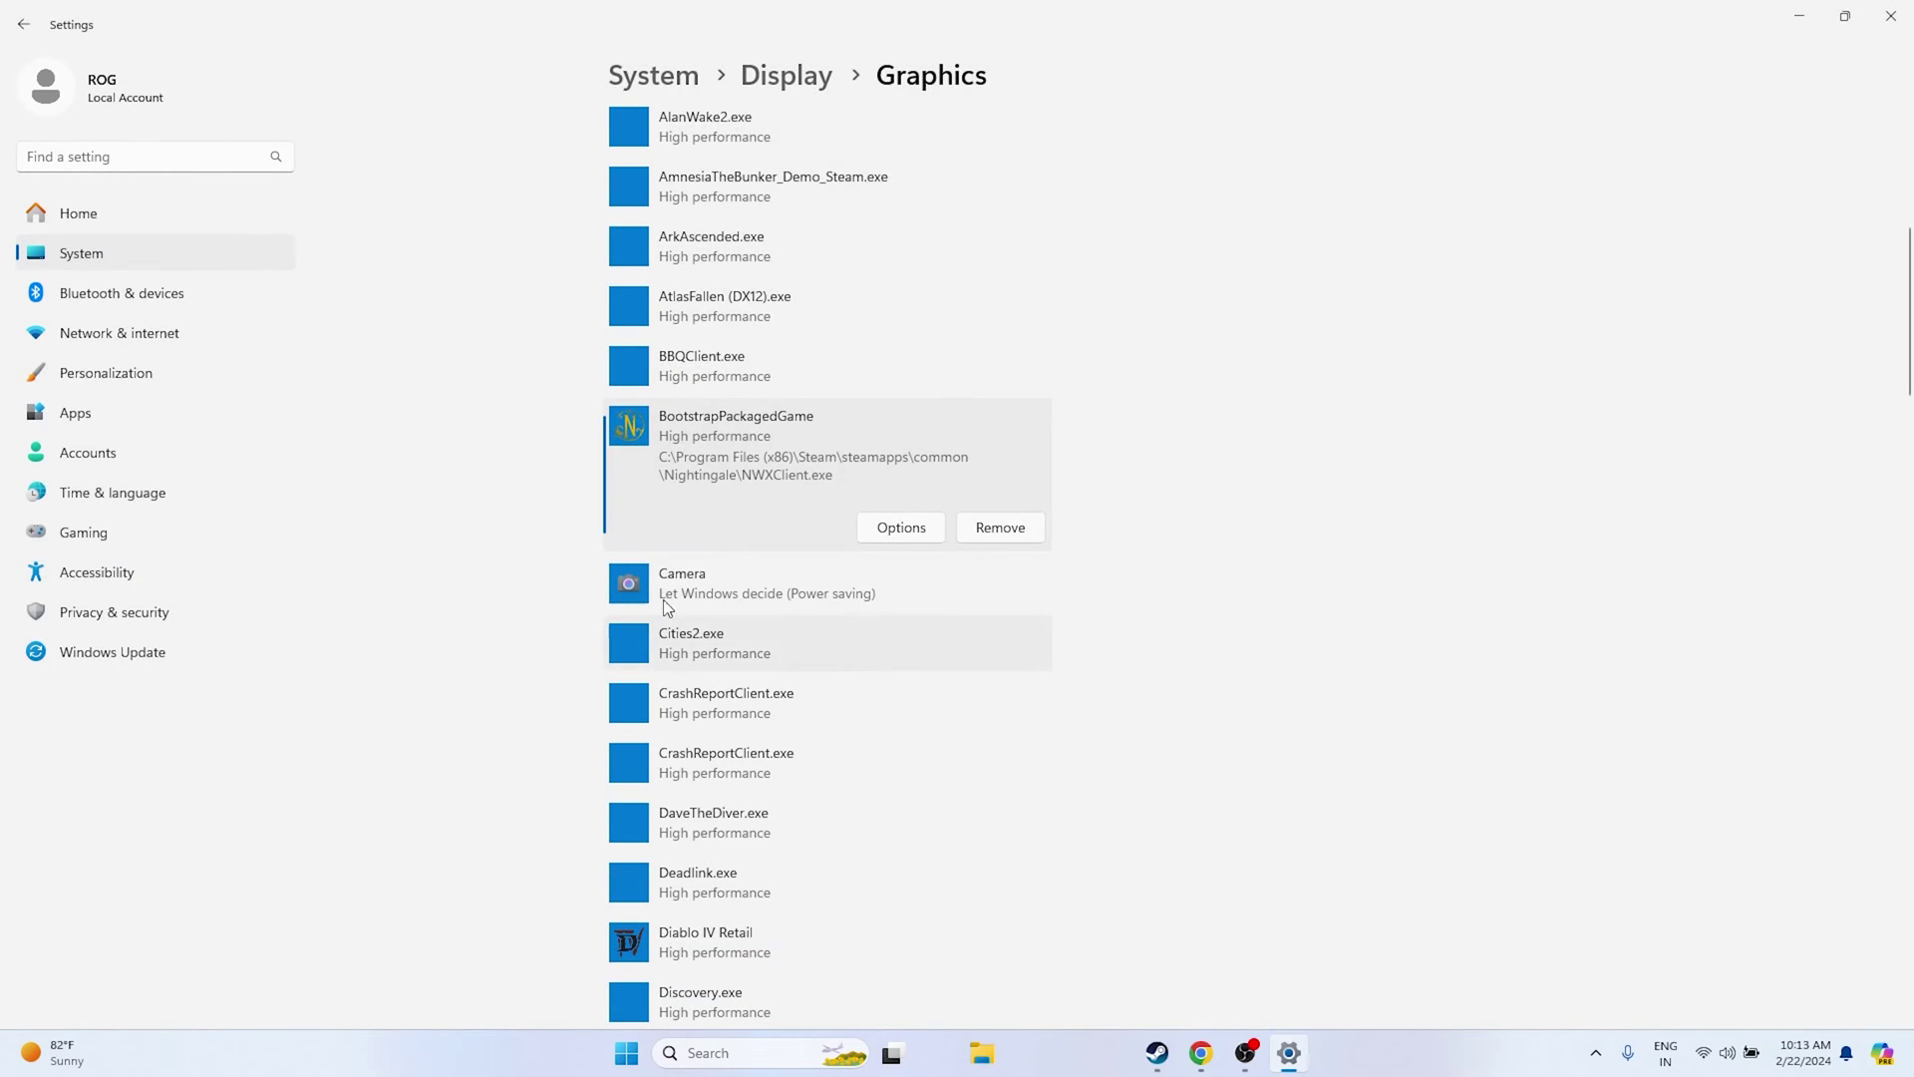
{"action": "left_click", "coordinate": [1891, 16]}
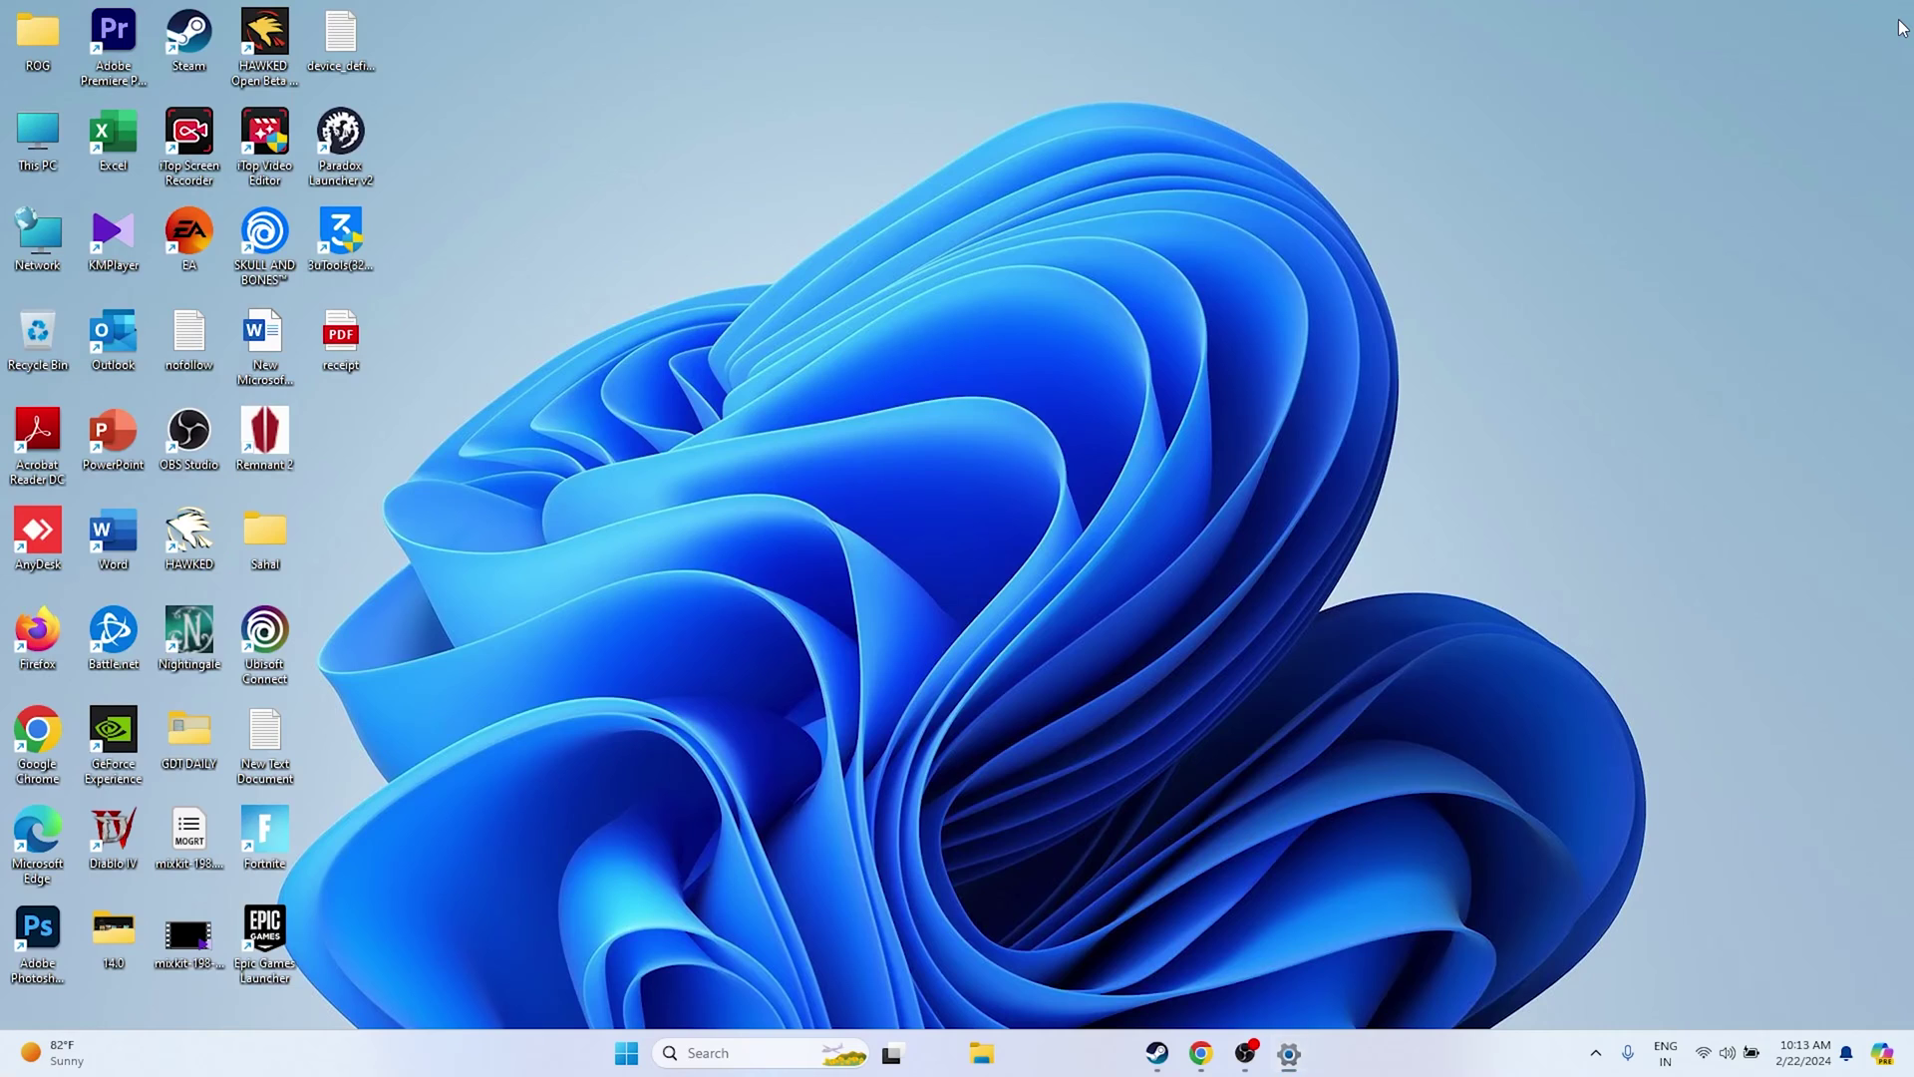
{"action": "left_click", "coordinate": [1156, 1052]}
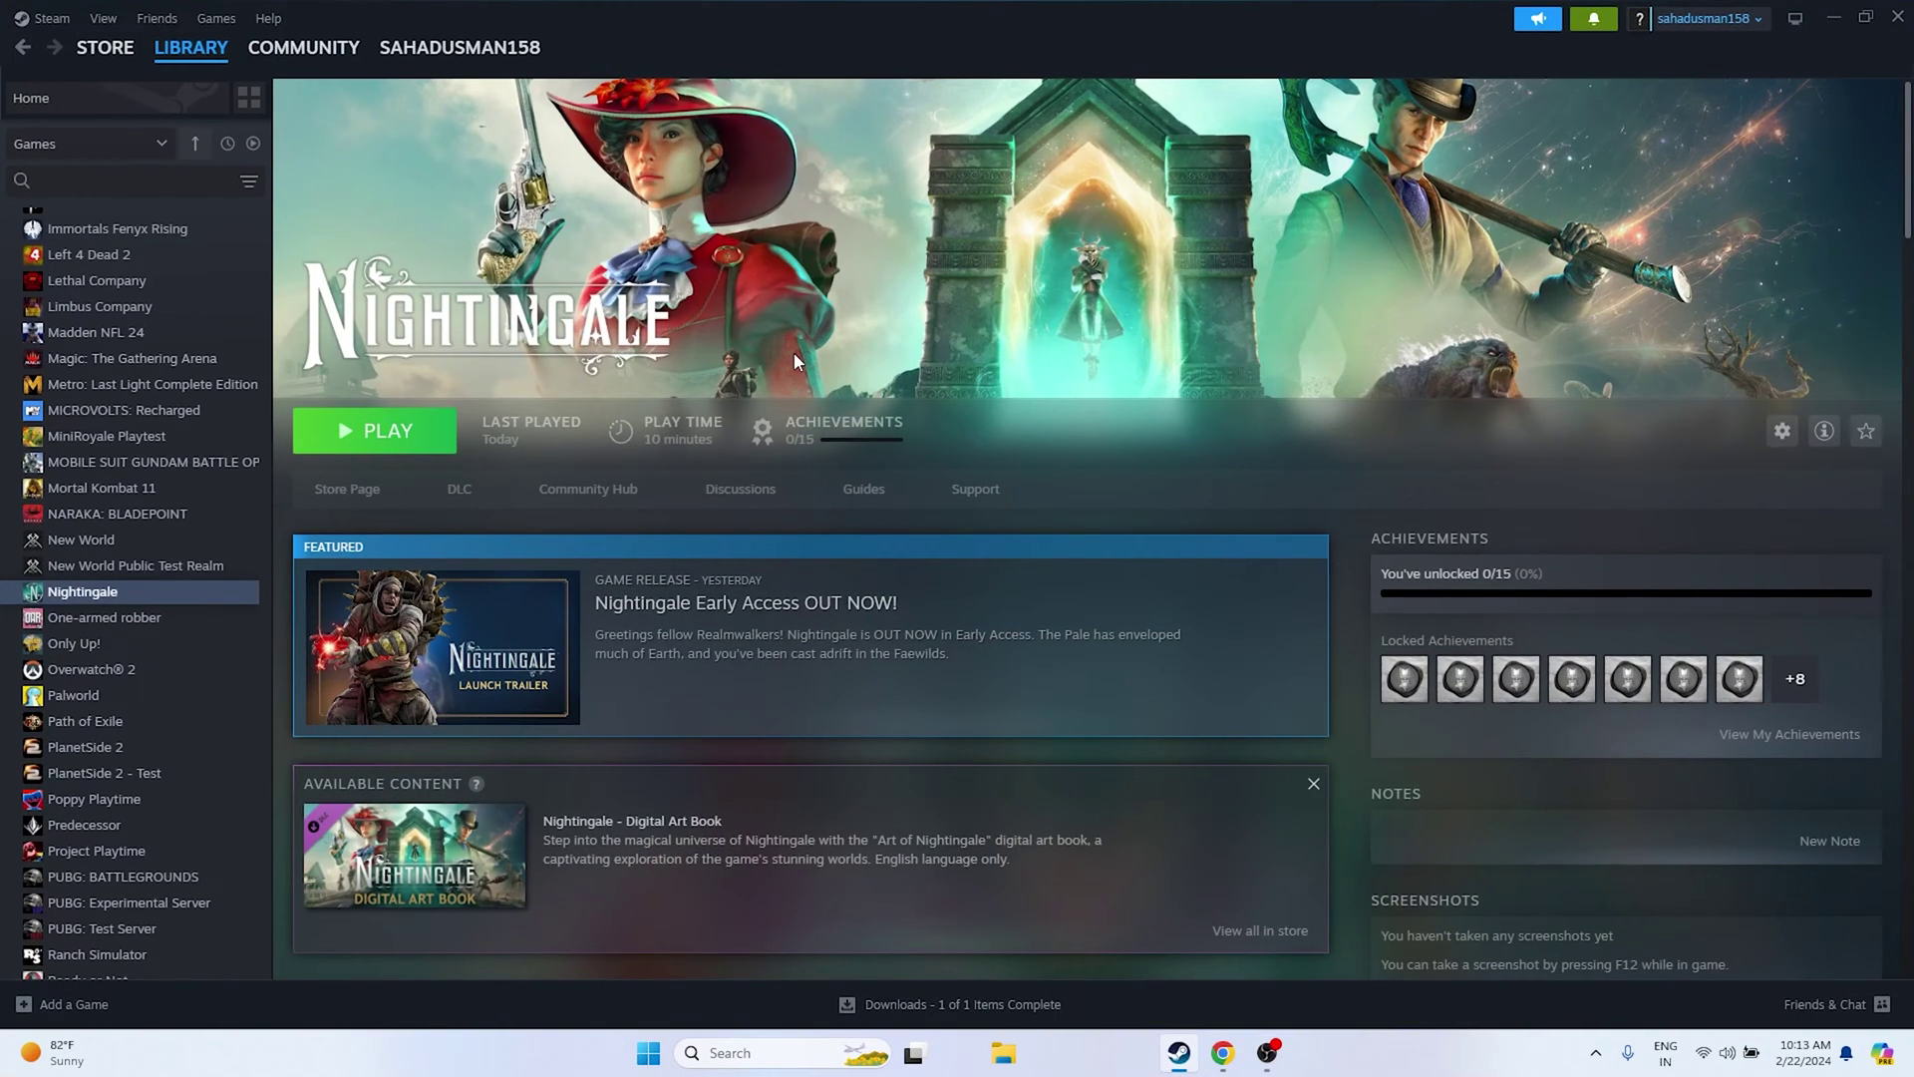
{"action": "left_click", "coordinate": [1832, 19]}
{"action": "left_click", "coordinate": [742, 1059]}
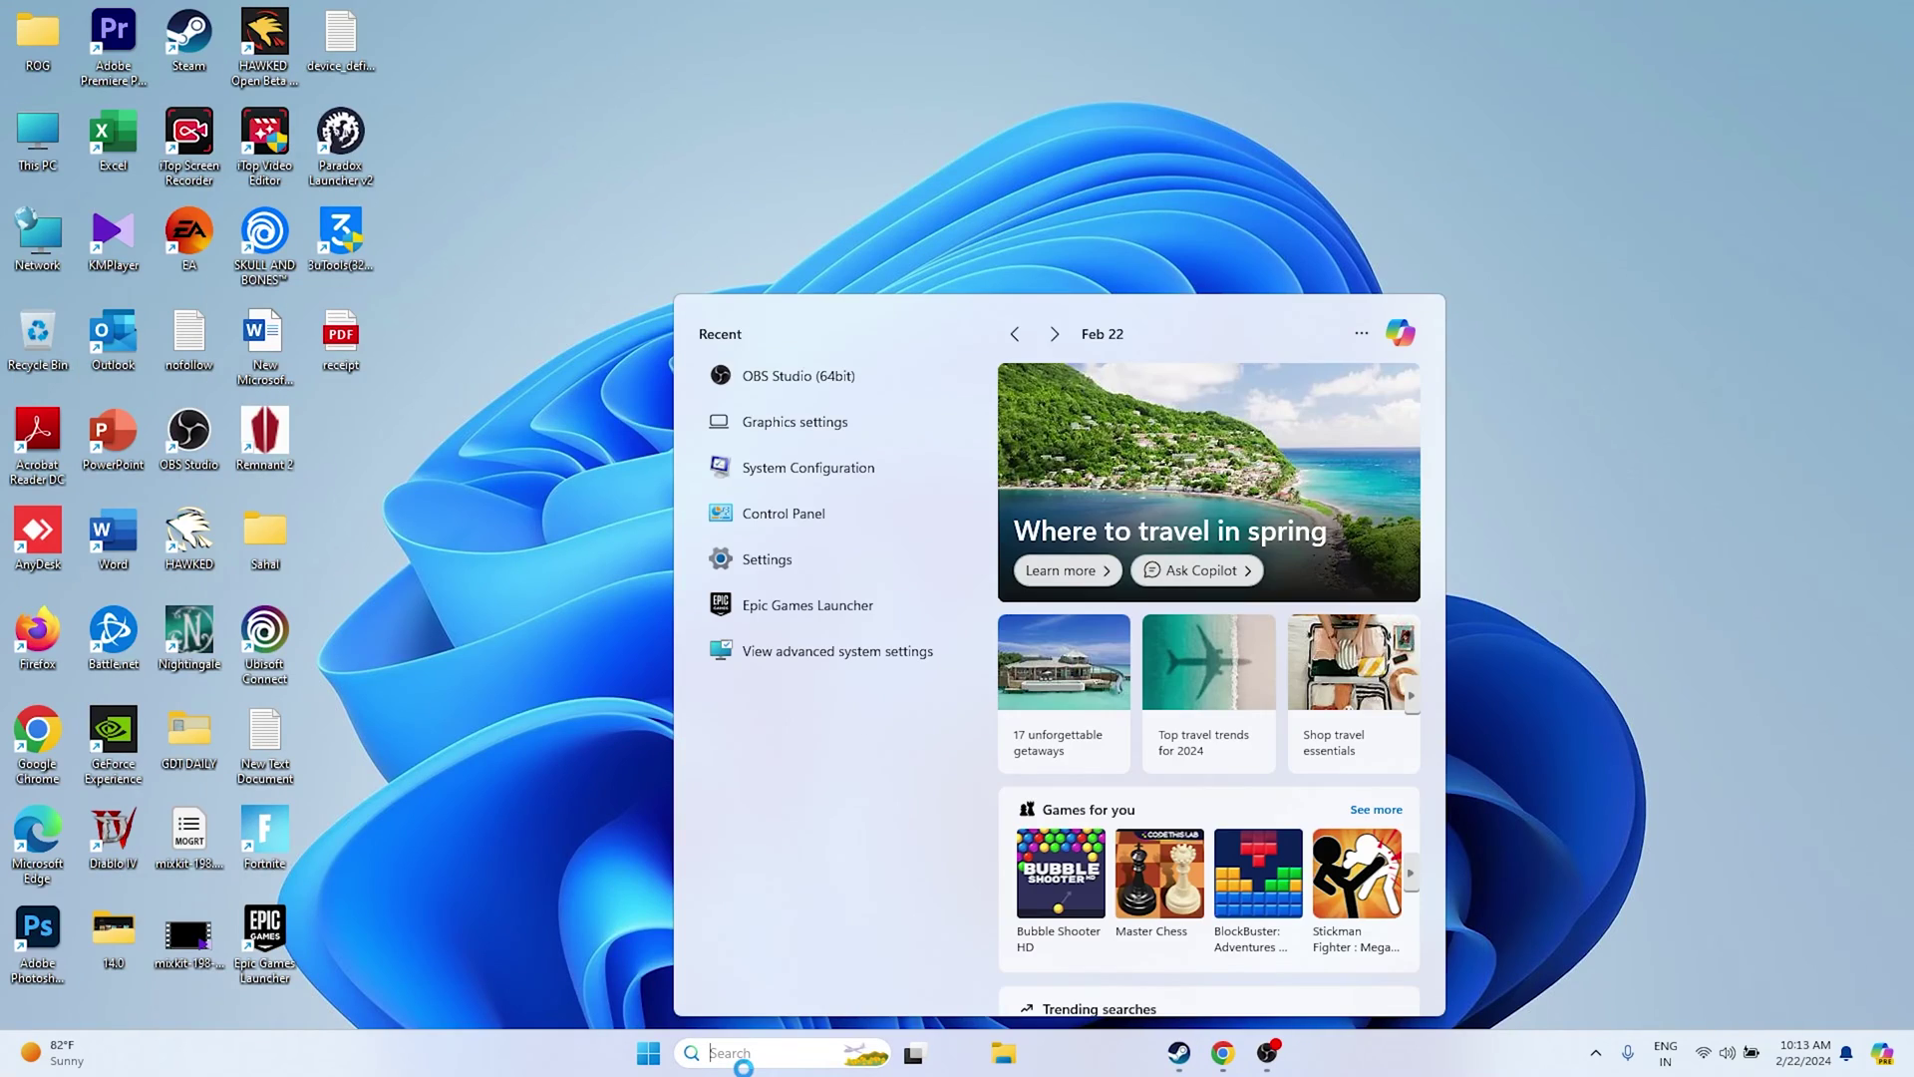
{"action": "left_click", "coordinate": [538, 640]}
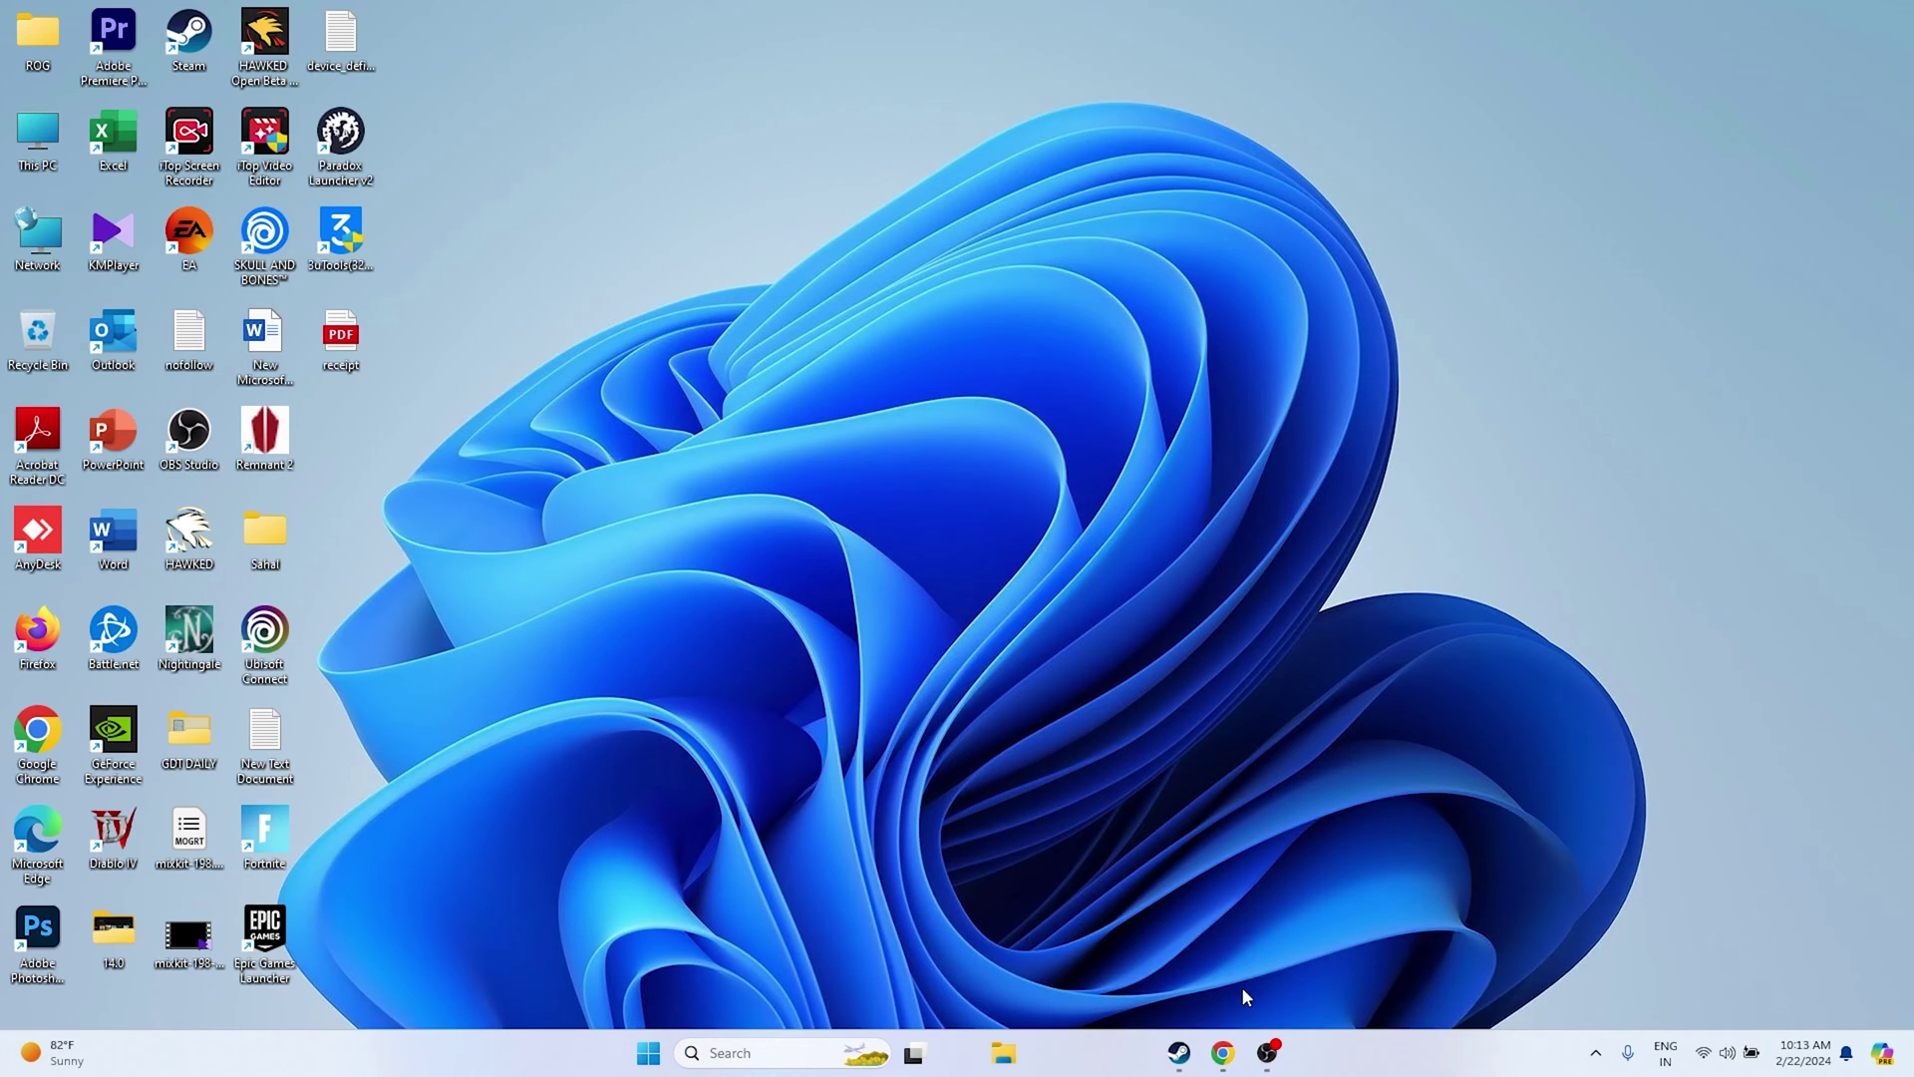
Open the Virtual Memory dialog from the advanced system performance settings and choose a custom paging file size for drive C:
{"action": "left_click", "coordinate": [766, 1048]}
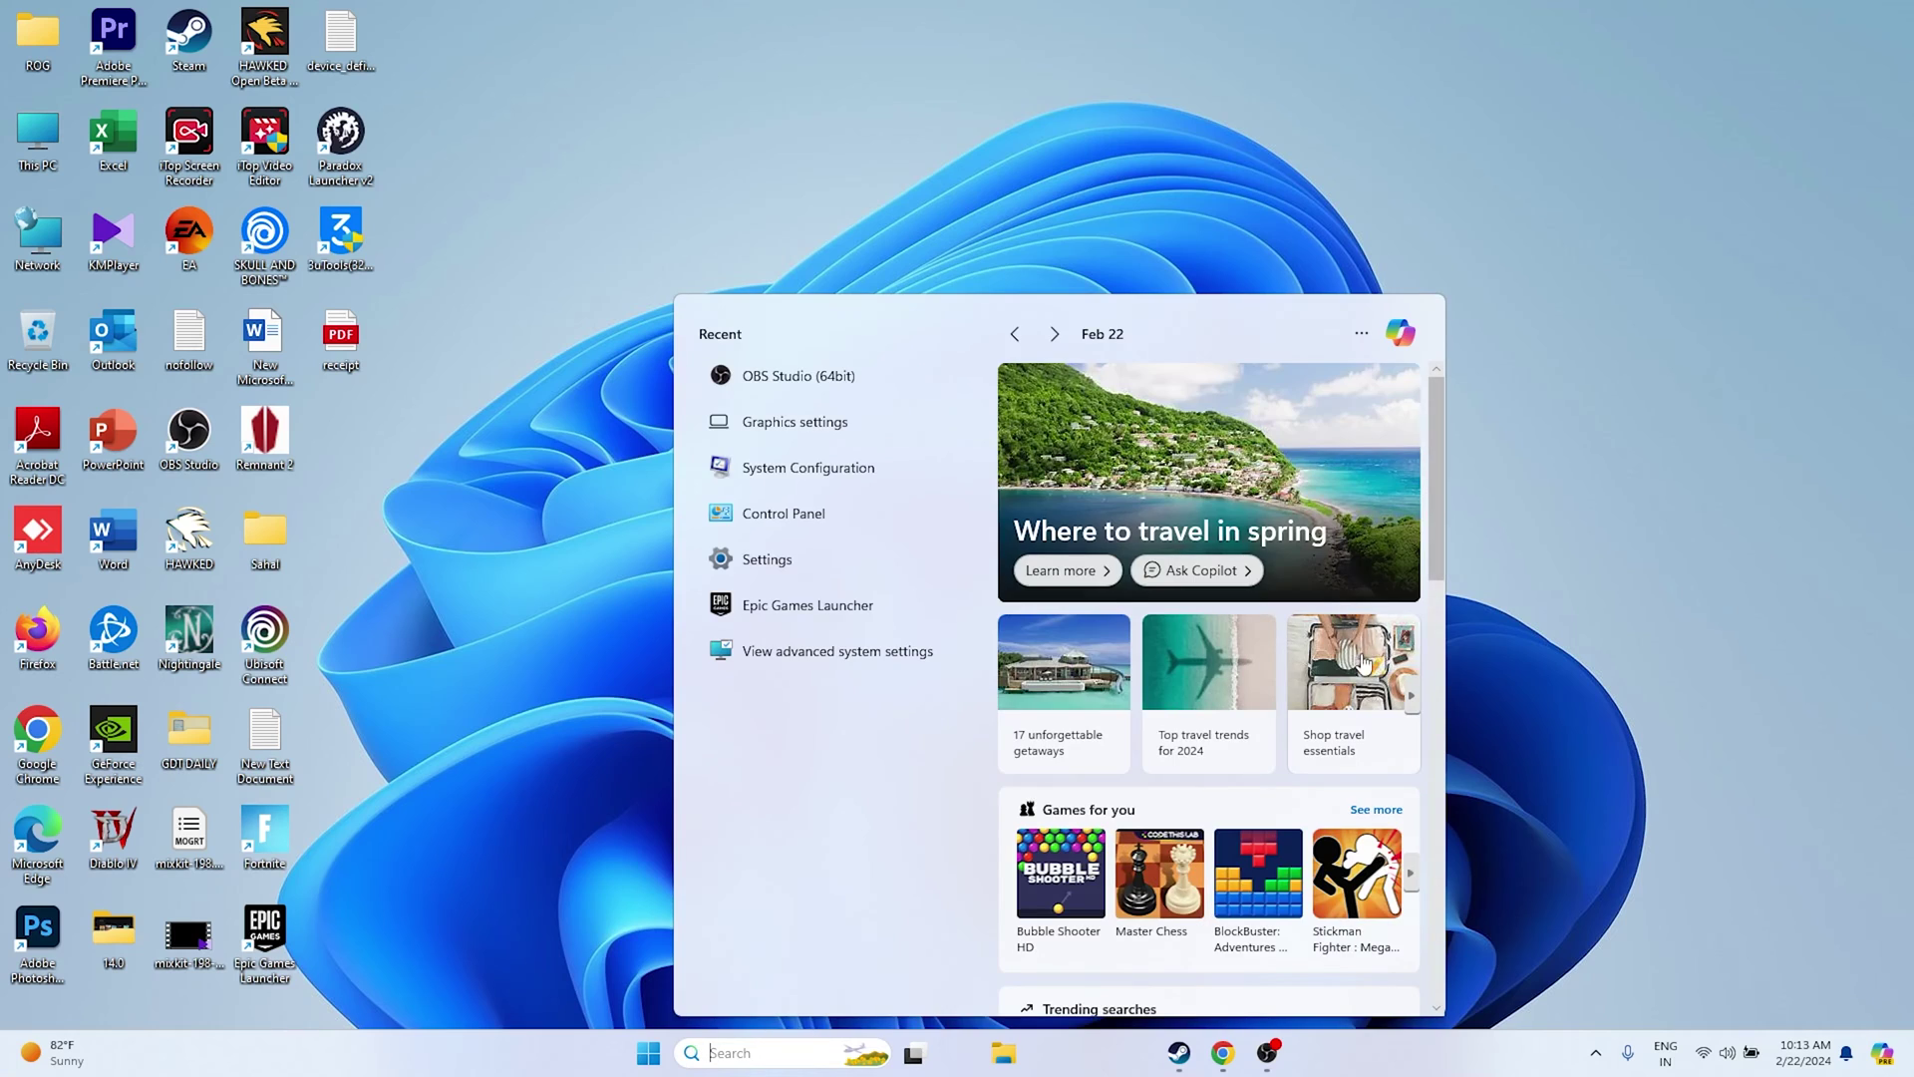
{"action": "left_click", "coordinate": [867, 662]}
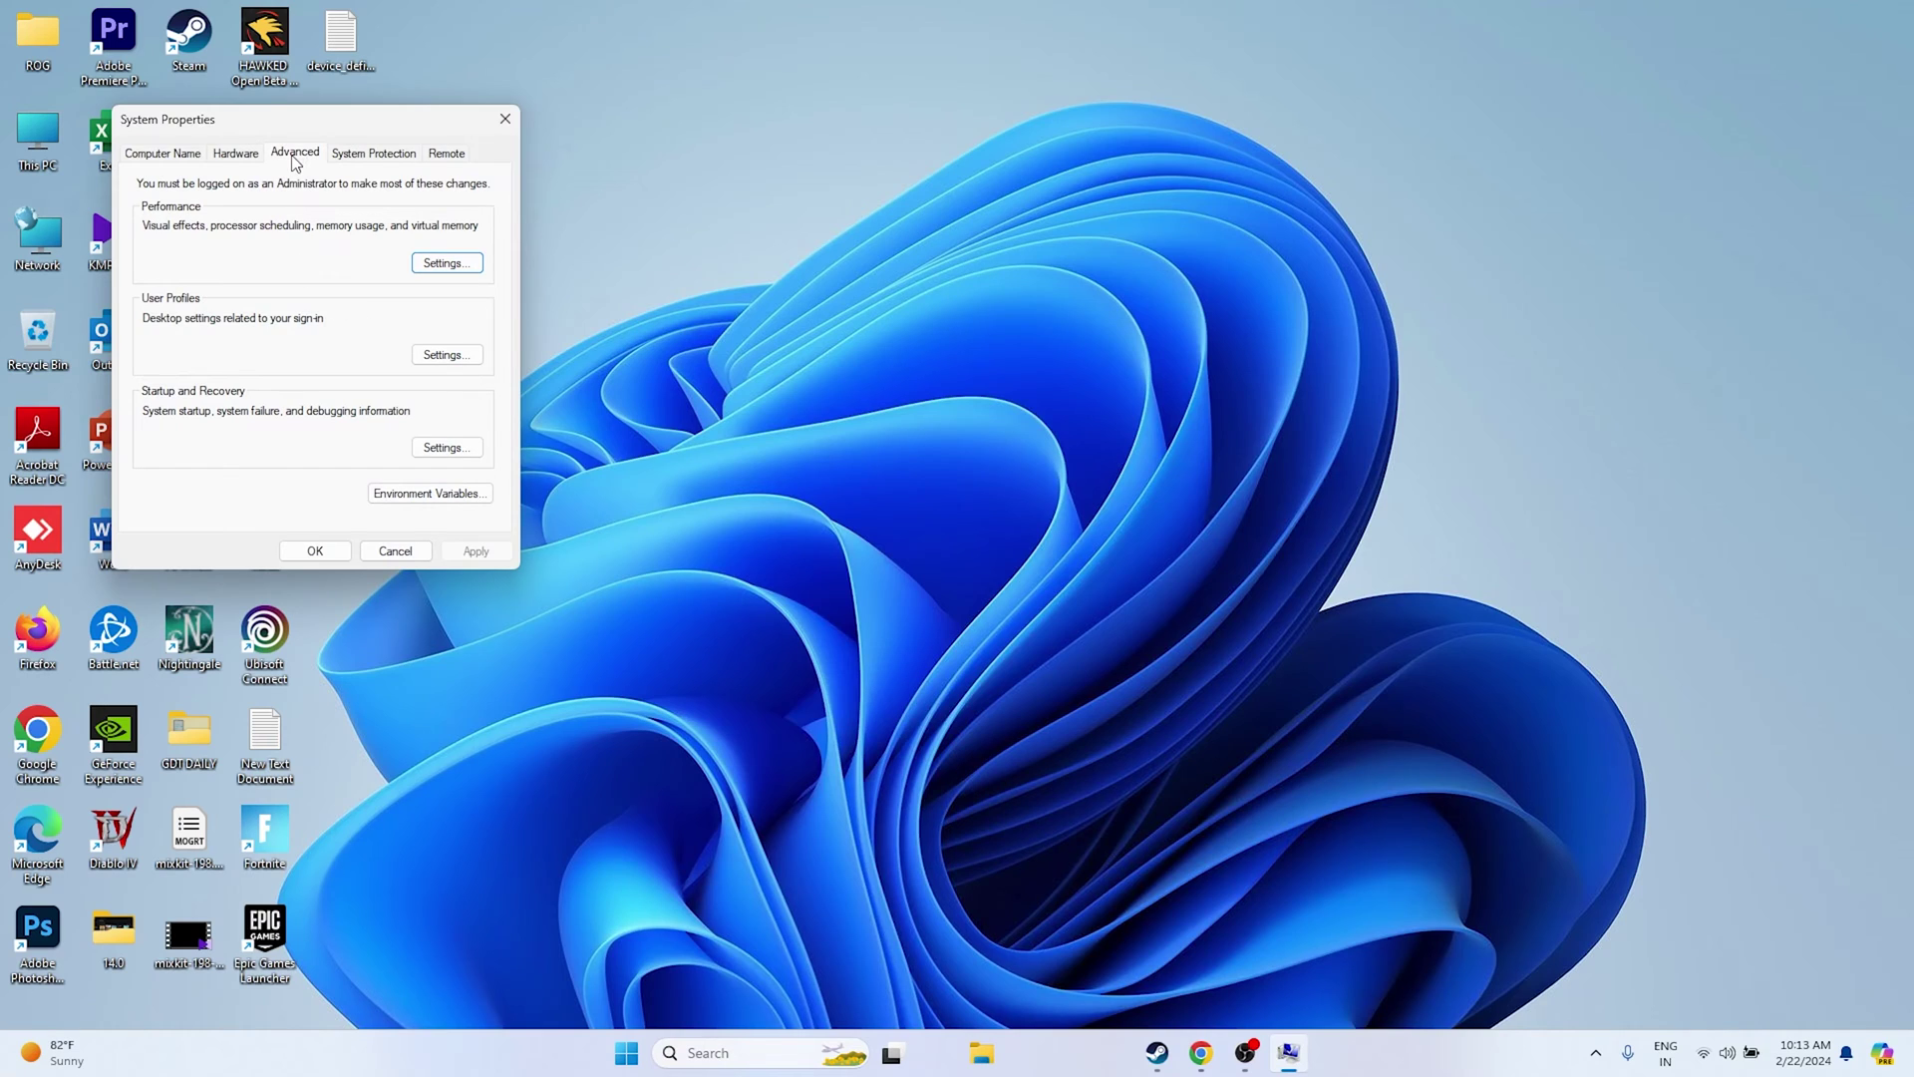
{"action": "left_click", "coordinate": [445, 263]}
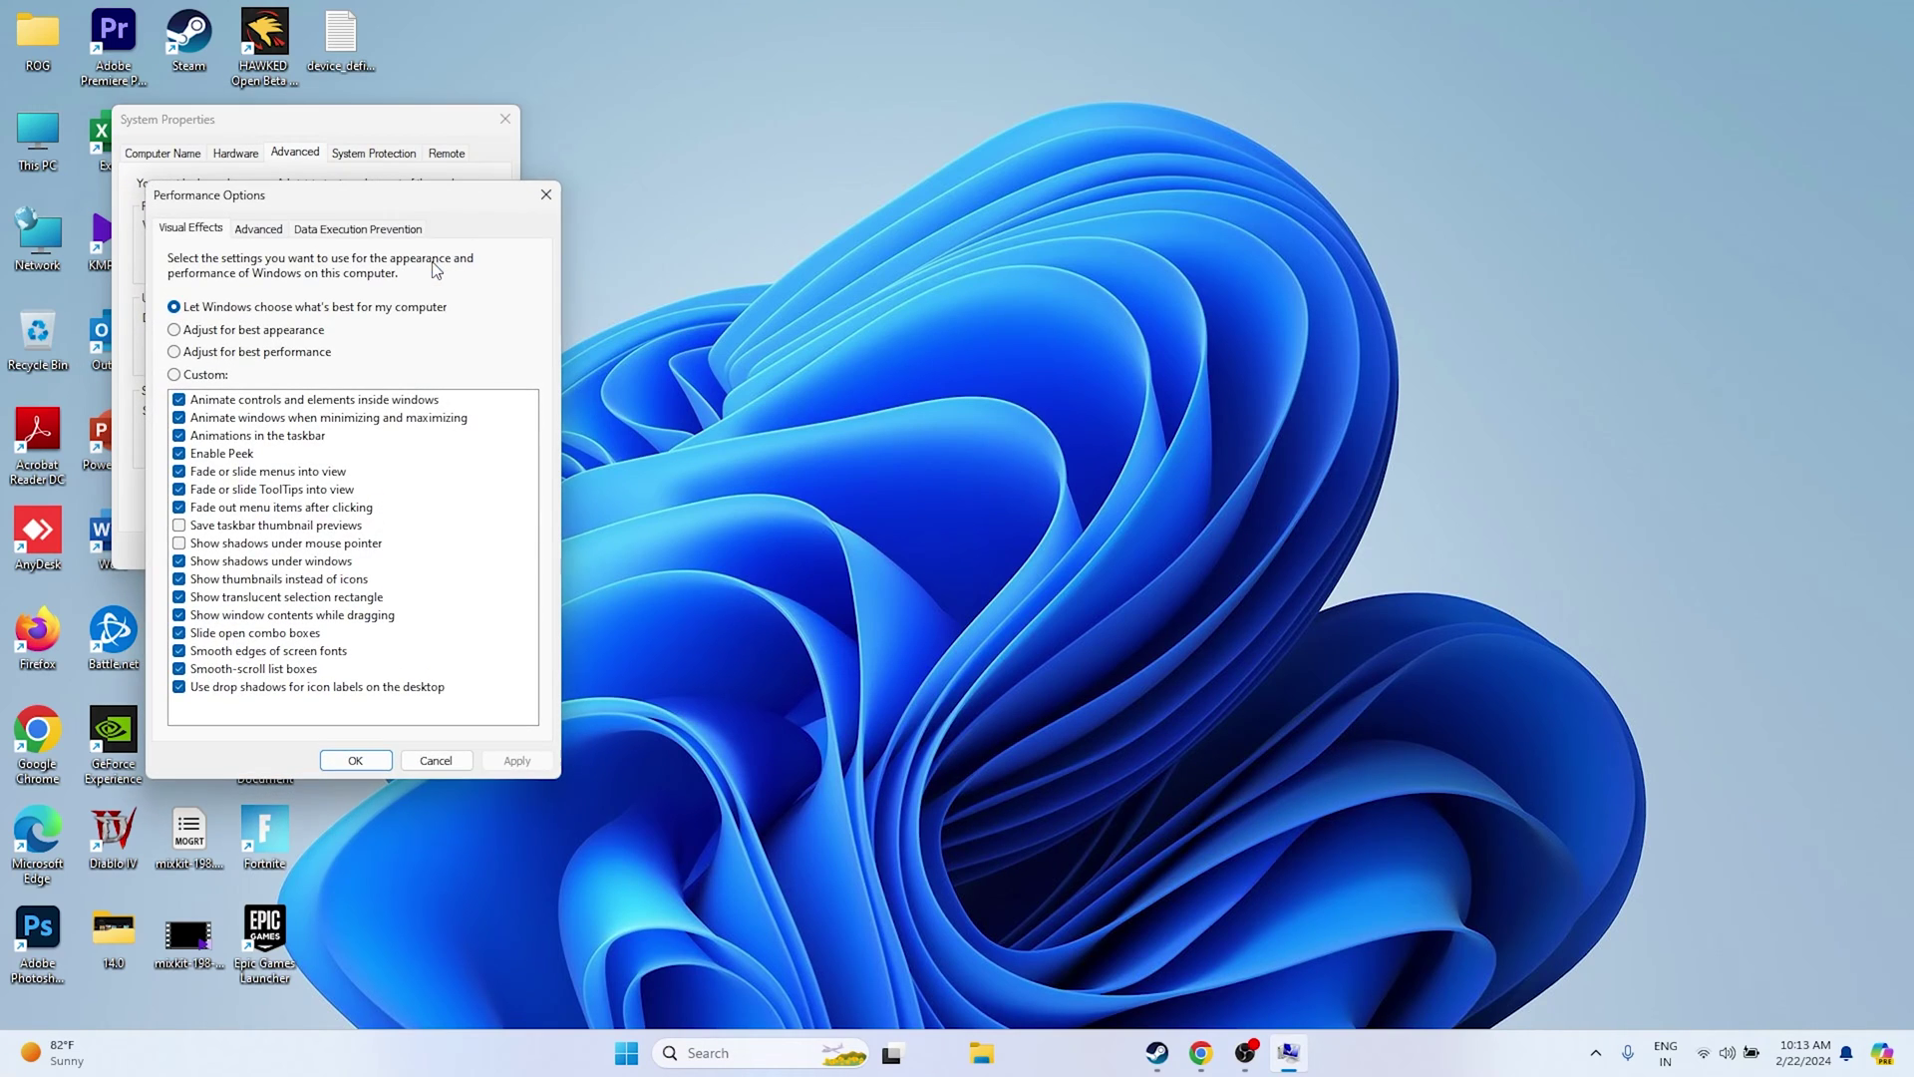
{"action": "left_click", "coordinate": [255, 232]}
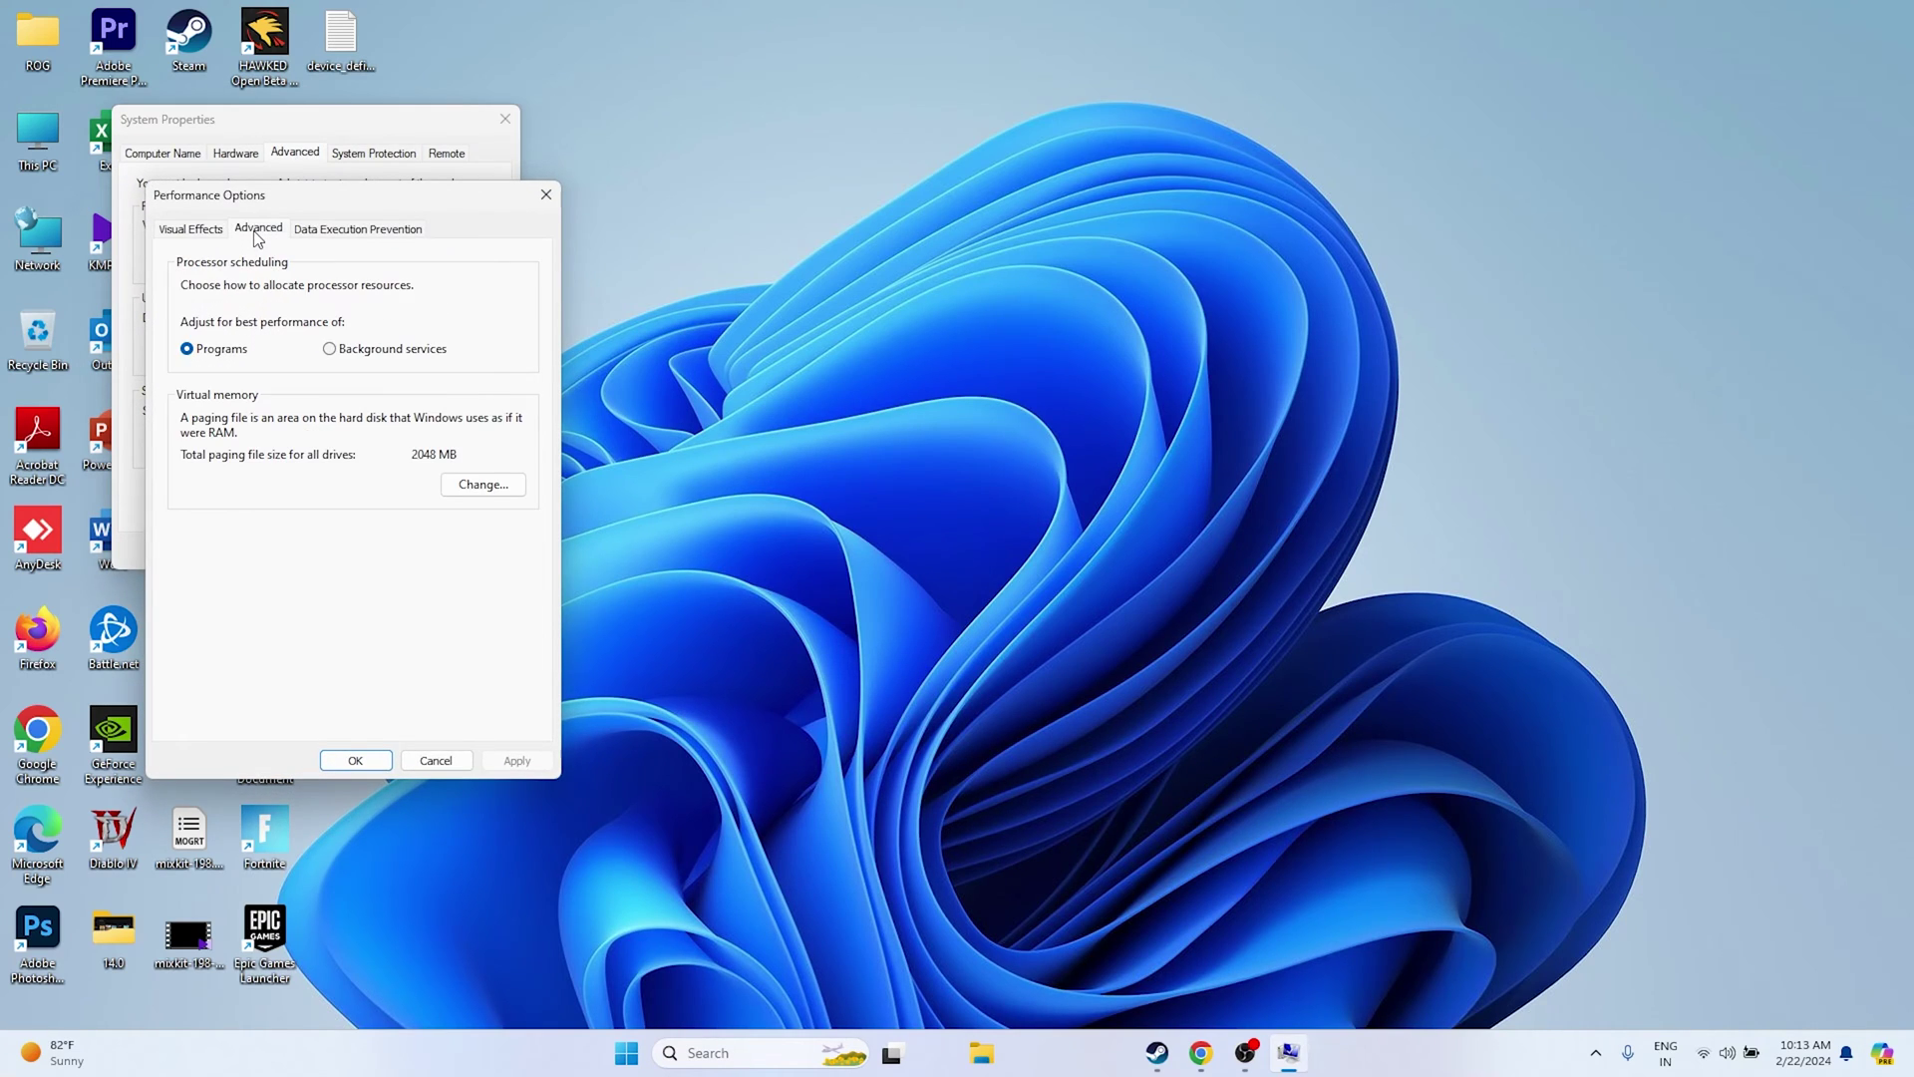
{"action": "left_click", "coordinate": [485, 486]}
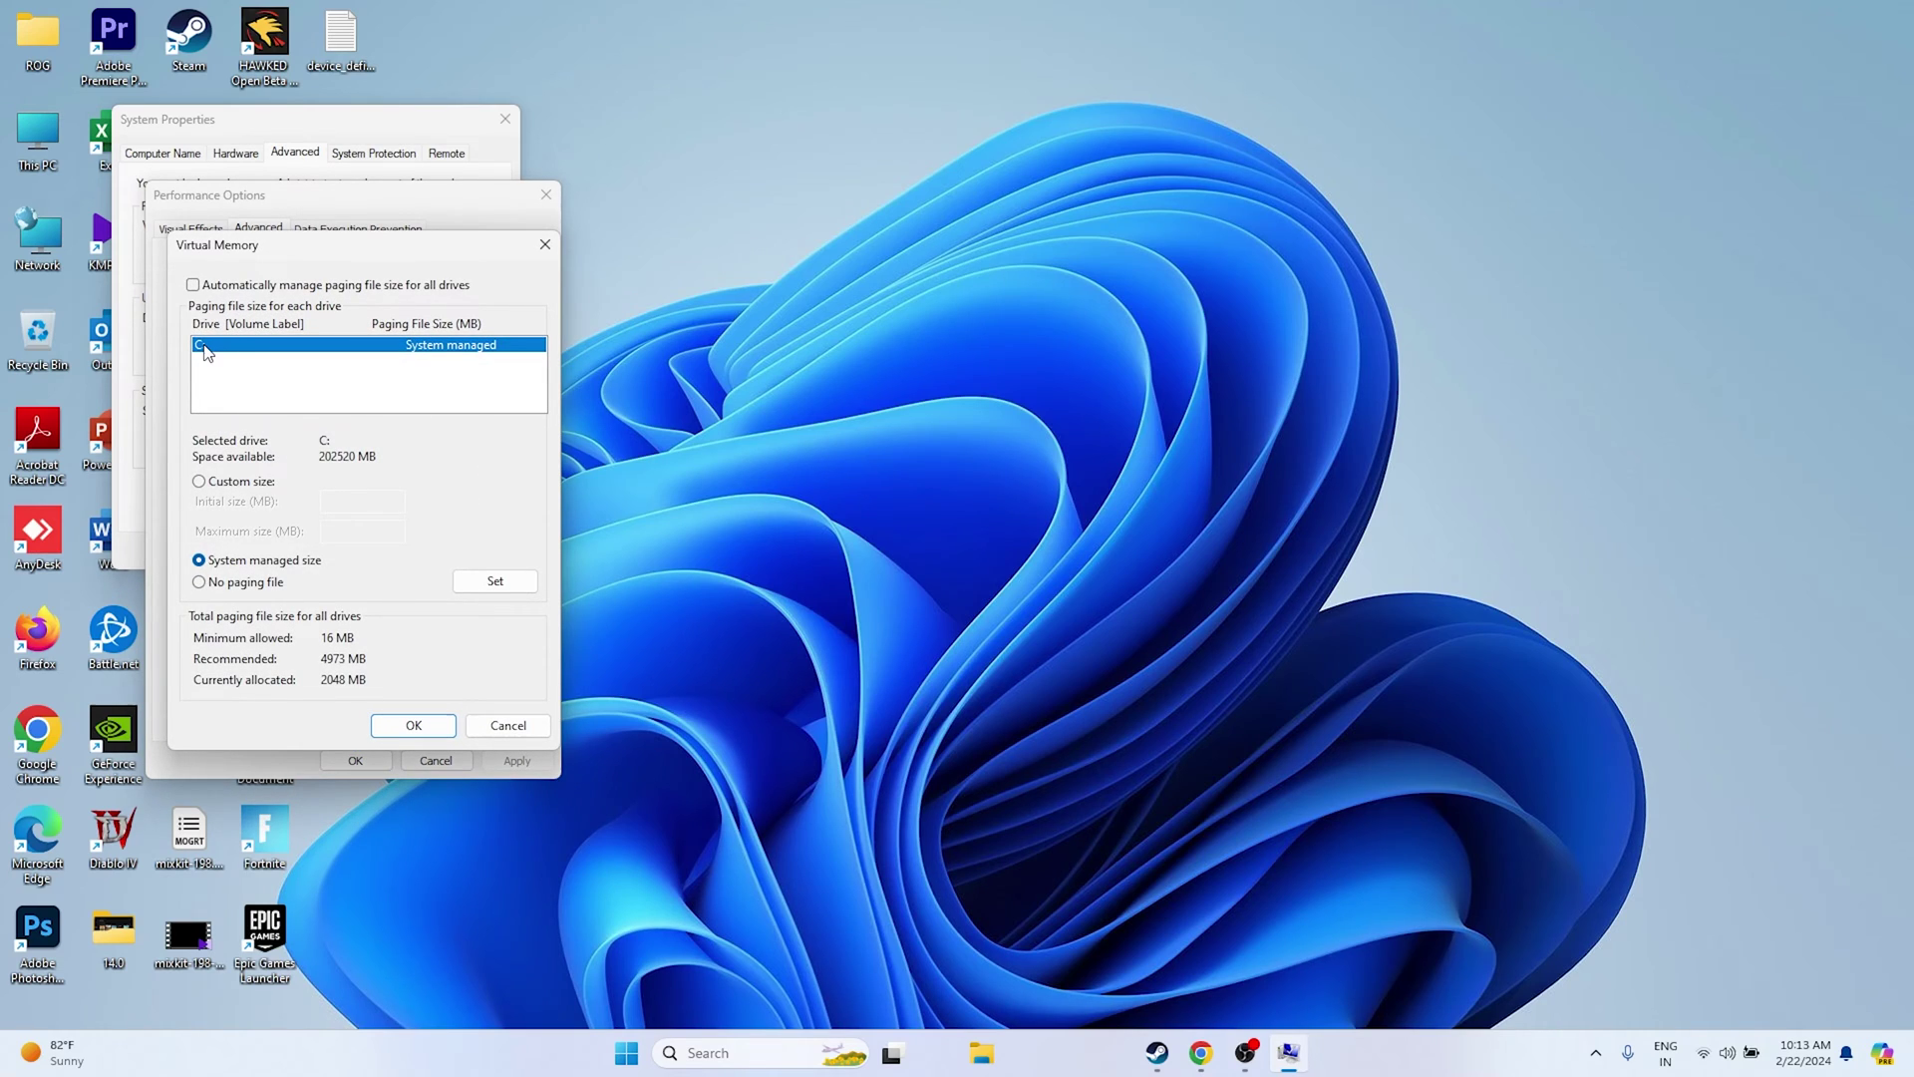
{"action": "left_click", "coordinate": [203, 482]}
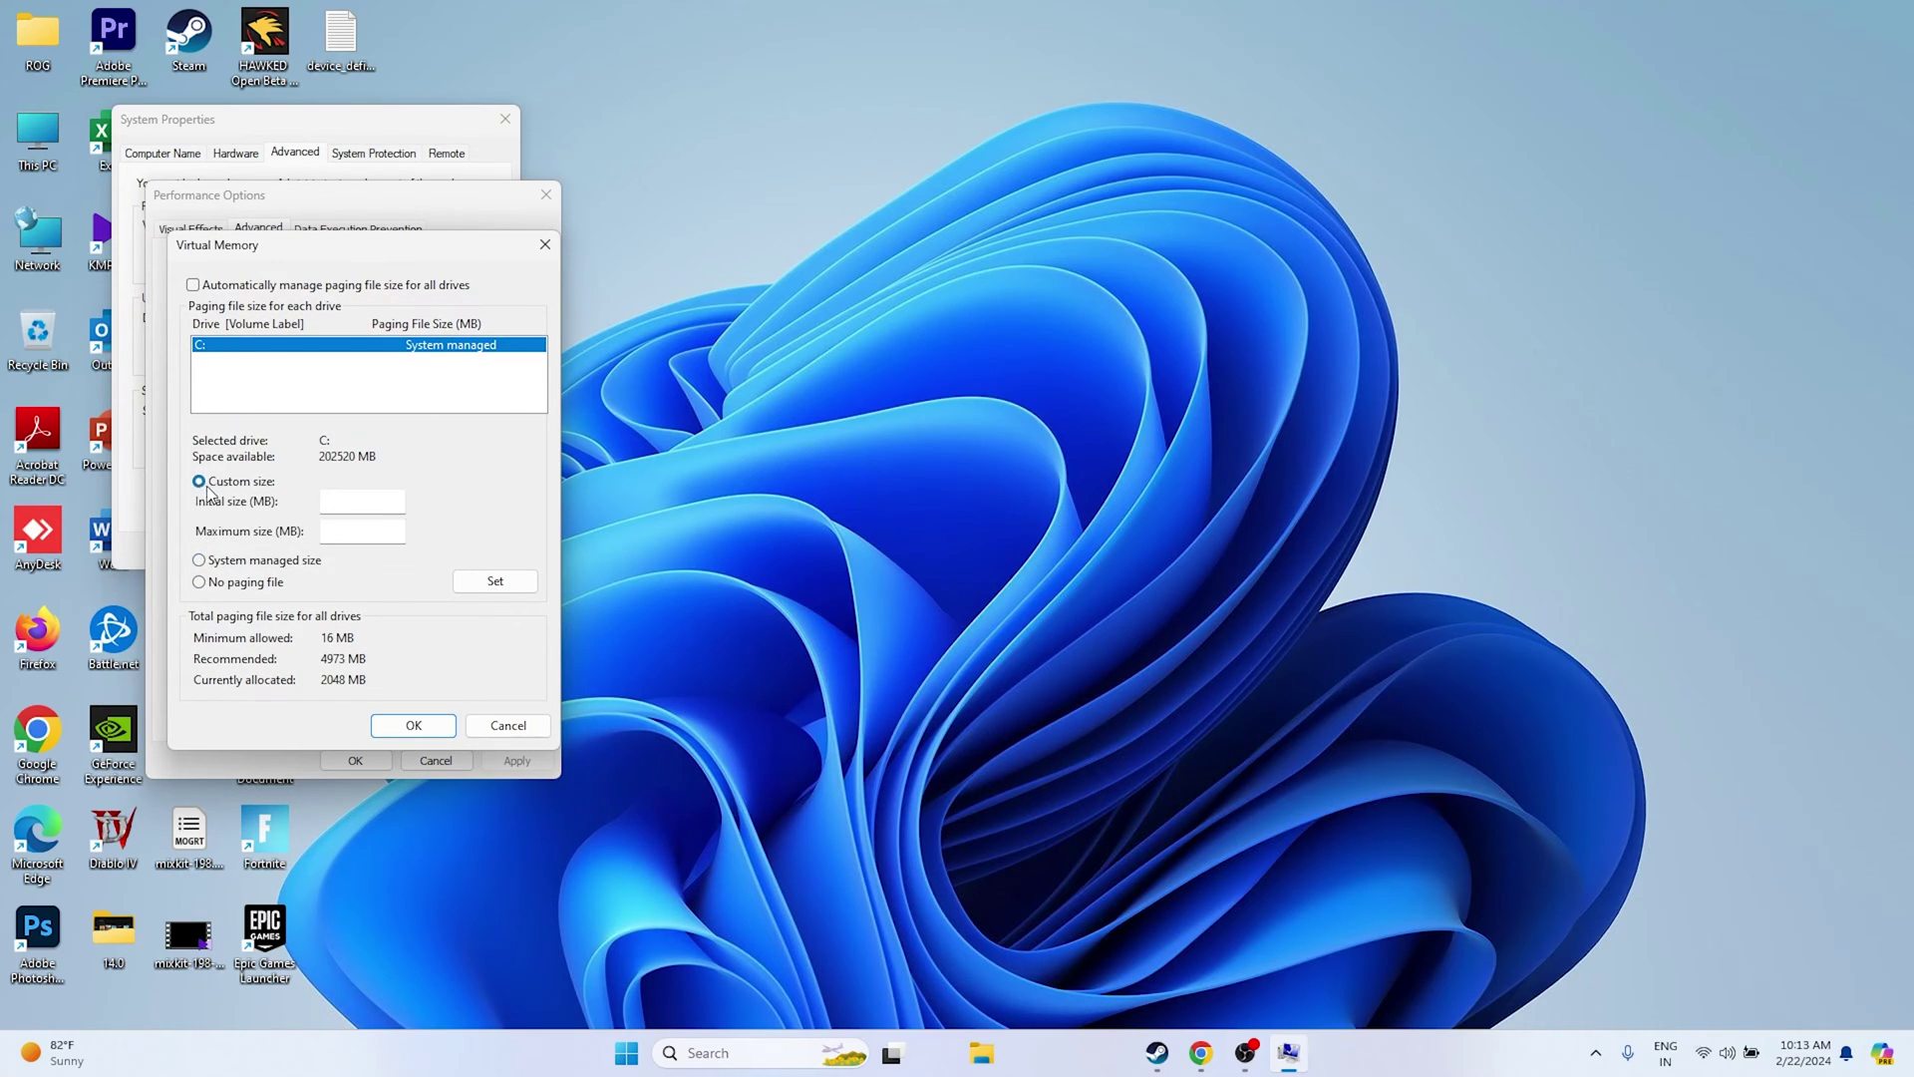
{"action": "left_click", "coordinate": [346, 508]}
{"action": "left_click", "coordinate": [346, 531]}
Open Calculator and multiply 32 by 1024 to convert the RAM size to megabytes
{"action": "left_click", "coordinate": [787, 1051]}
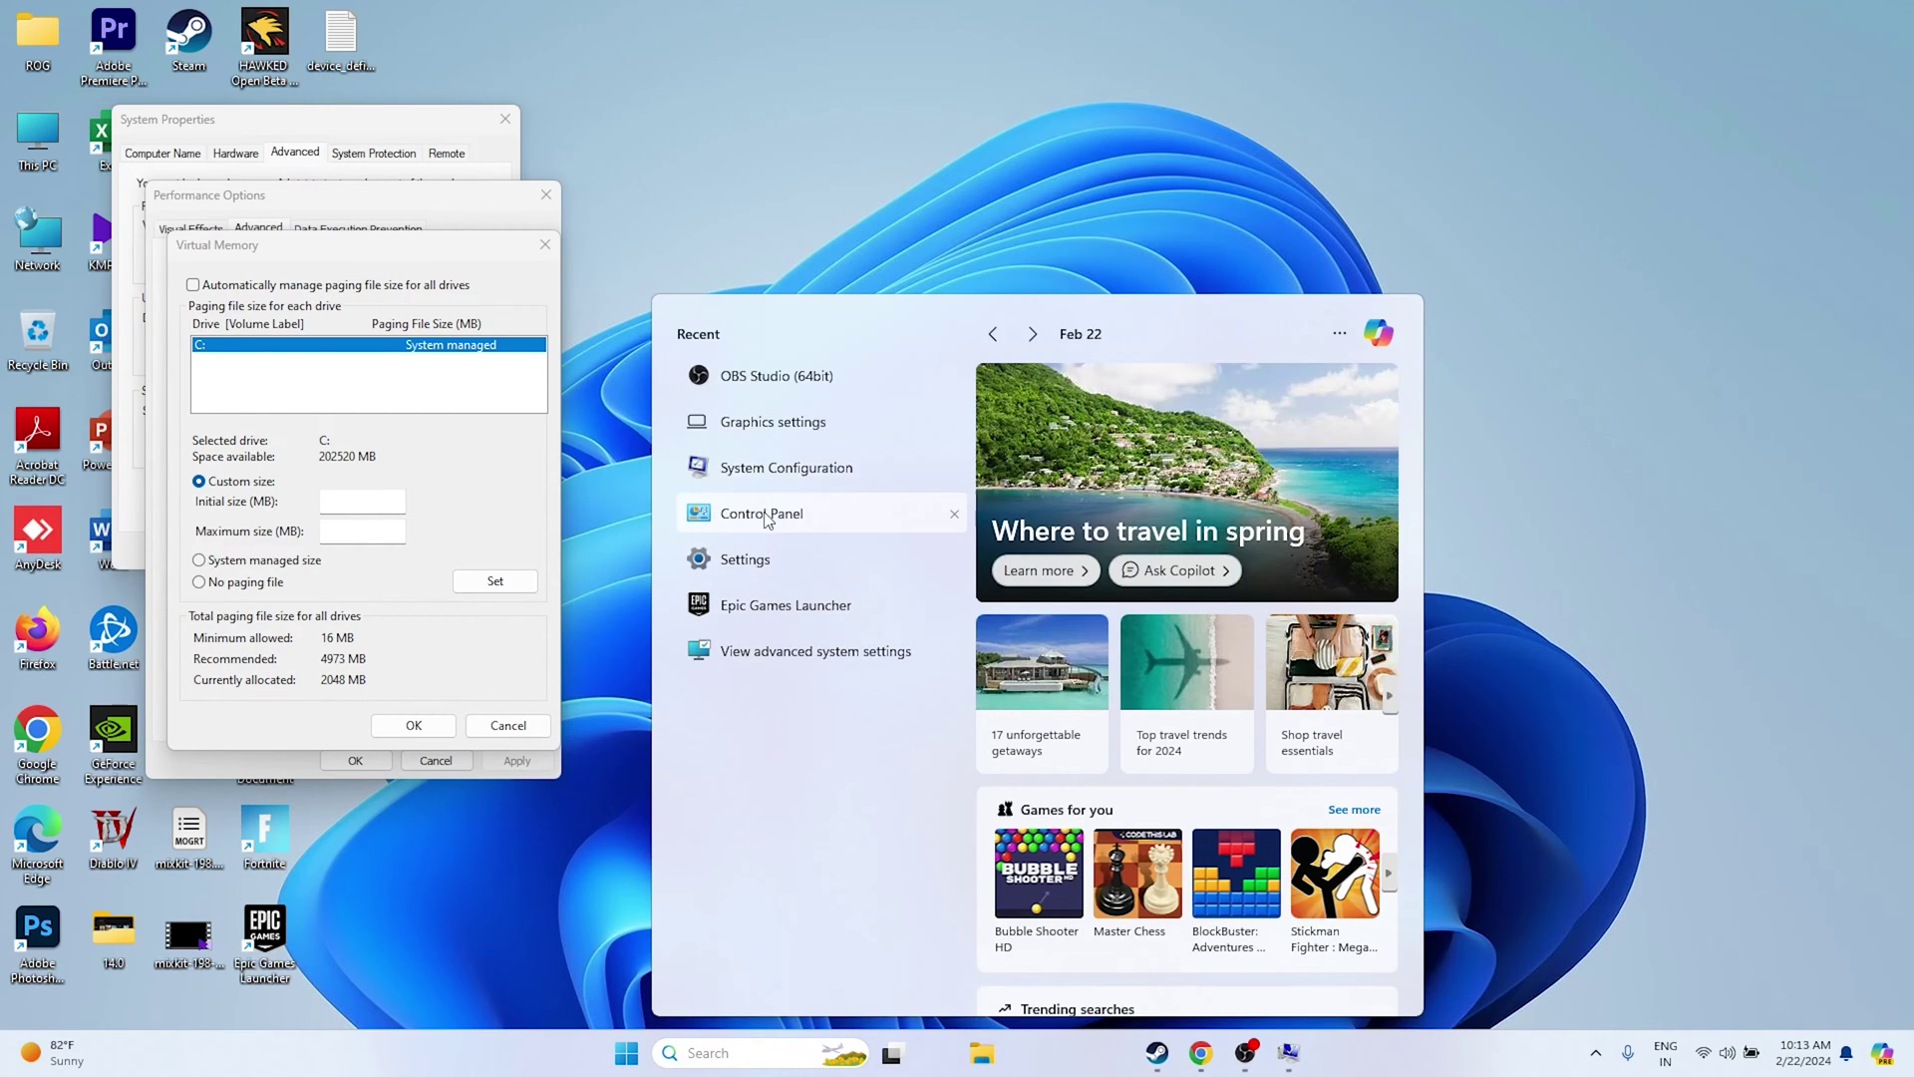
{"action": "type", "text": "calculator"}
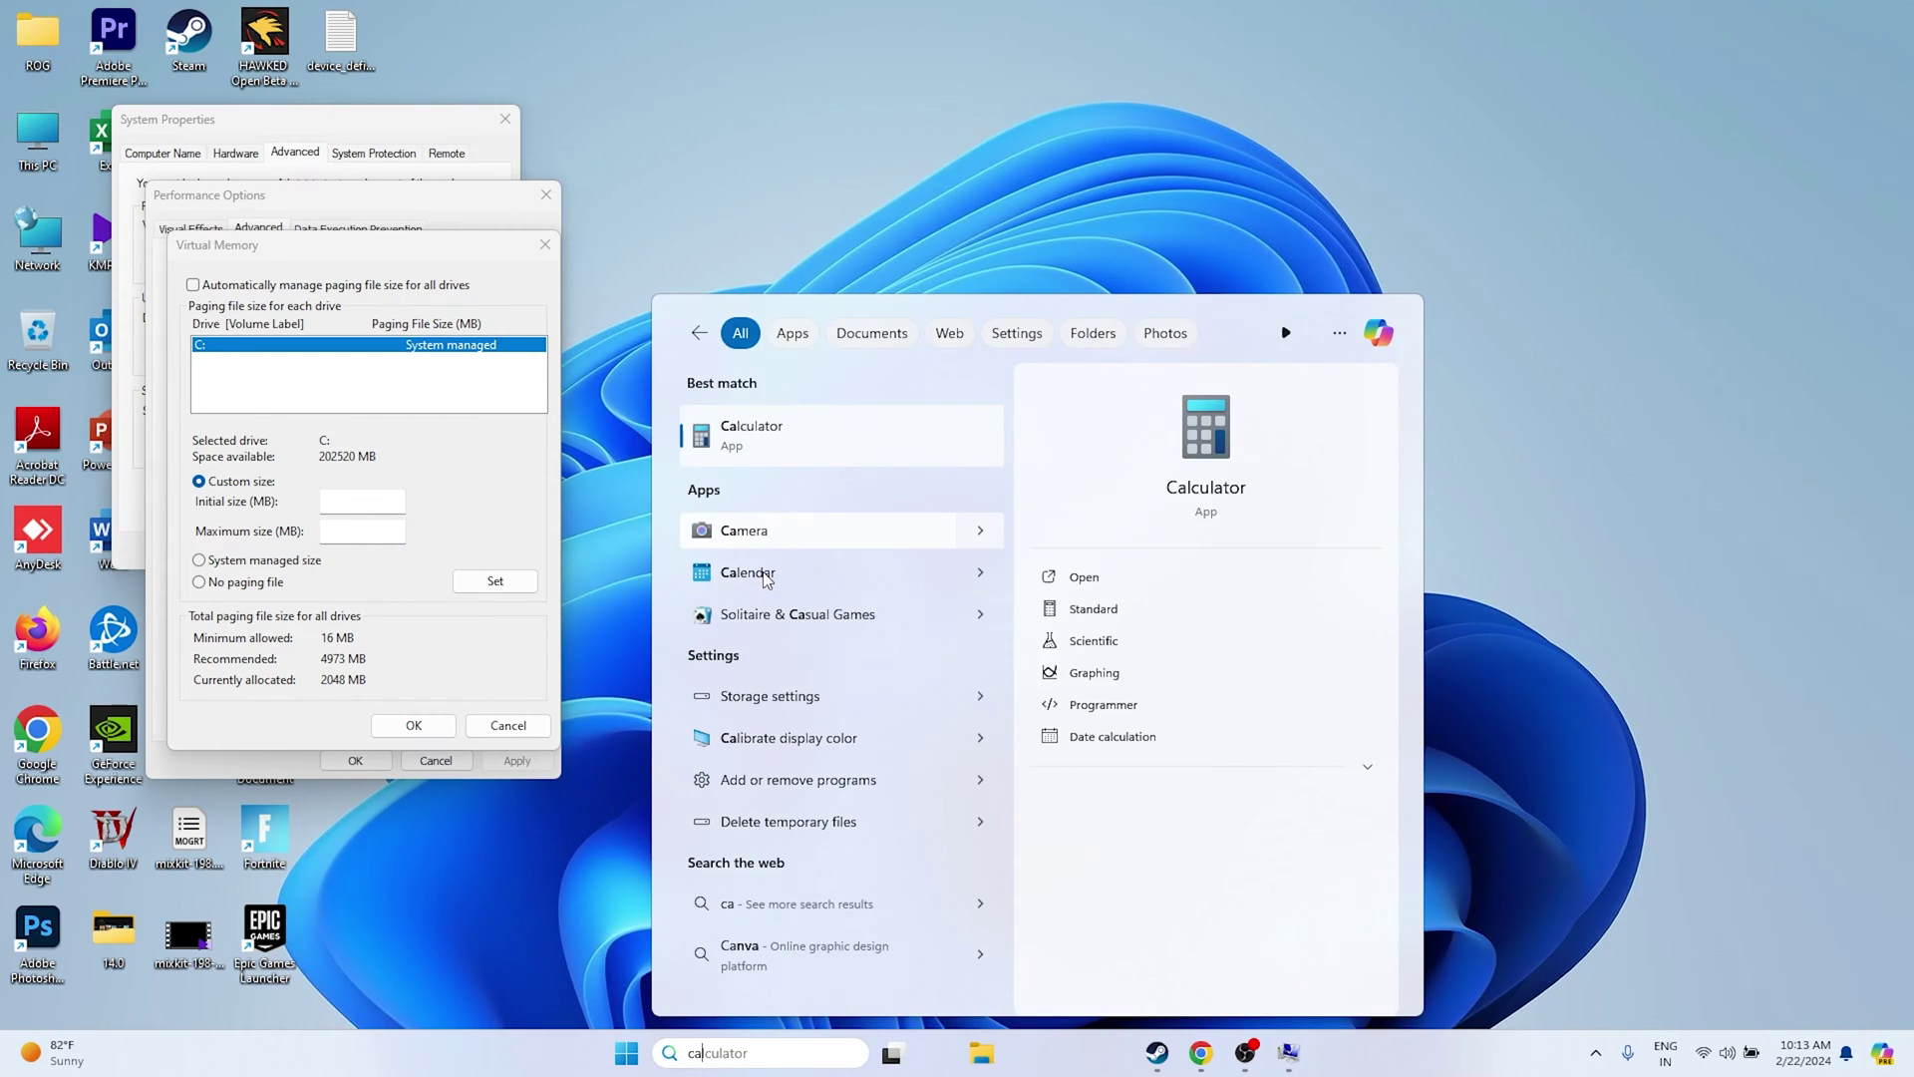
{"action": "left_click", "coordinate": [857, 436]}
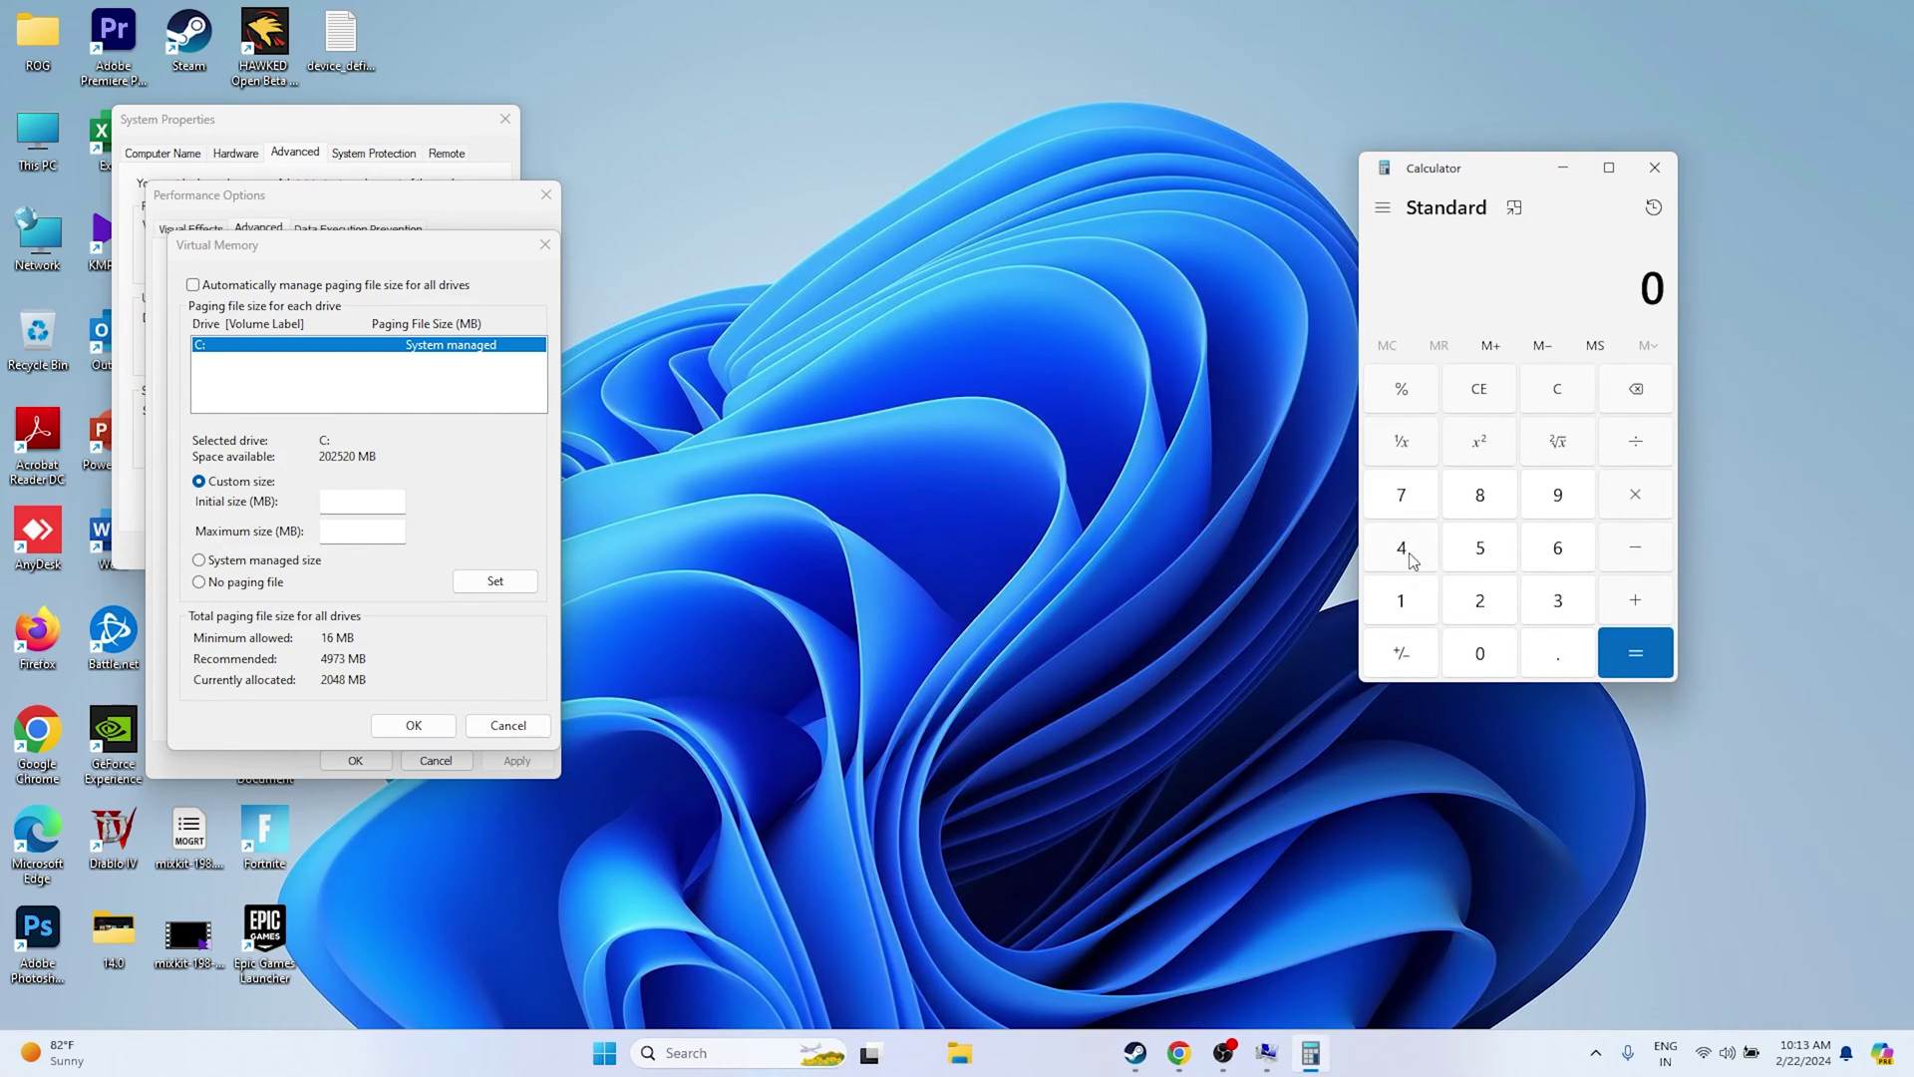
{"action": "left_click", "coordinate": [1553, 612]}
{"action": "left_click", "coordinate": [1501, 610]}
{"action": "left_click", "coordinate": [1635, 498]}
{"action": "left_click", "coordinate": [1431, 601]}
{"action": "left_click", "coordinate": [1476, 650]}
{"action": "left_click", "coordinate": [1479, 603]}
{"action": "left_click", "coordinate": [1428, 573]}
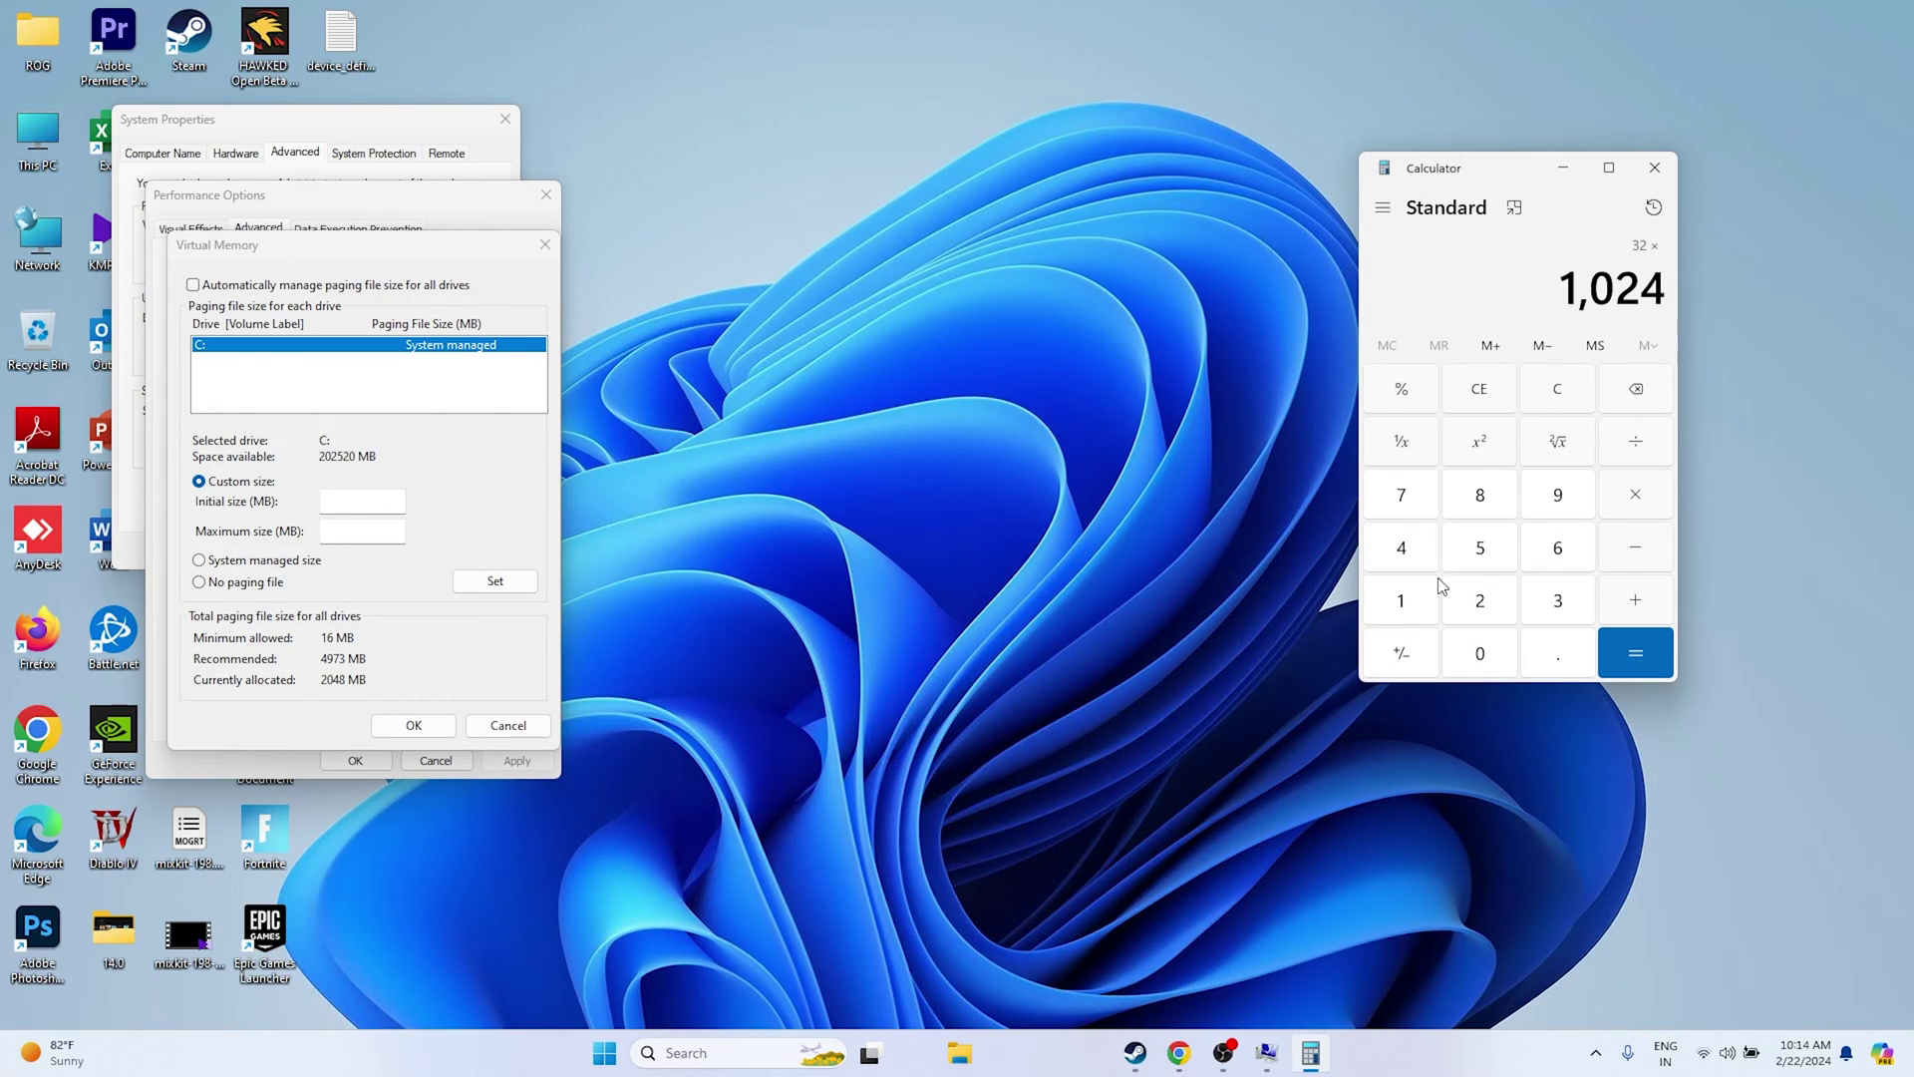
{"action": "left_click", "coordinate": [1626, 650]}
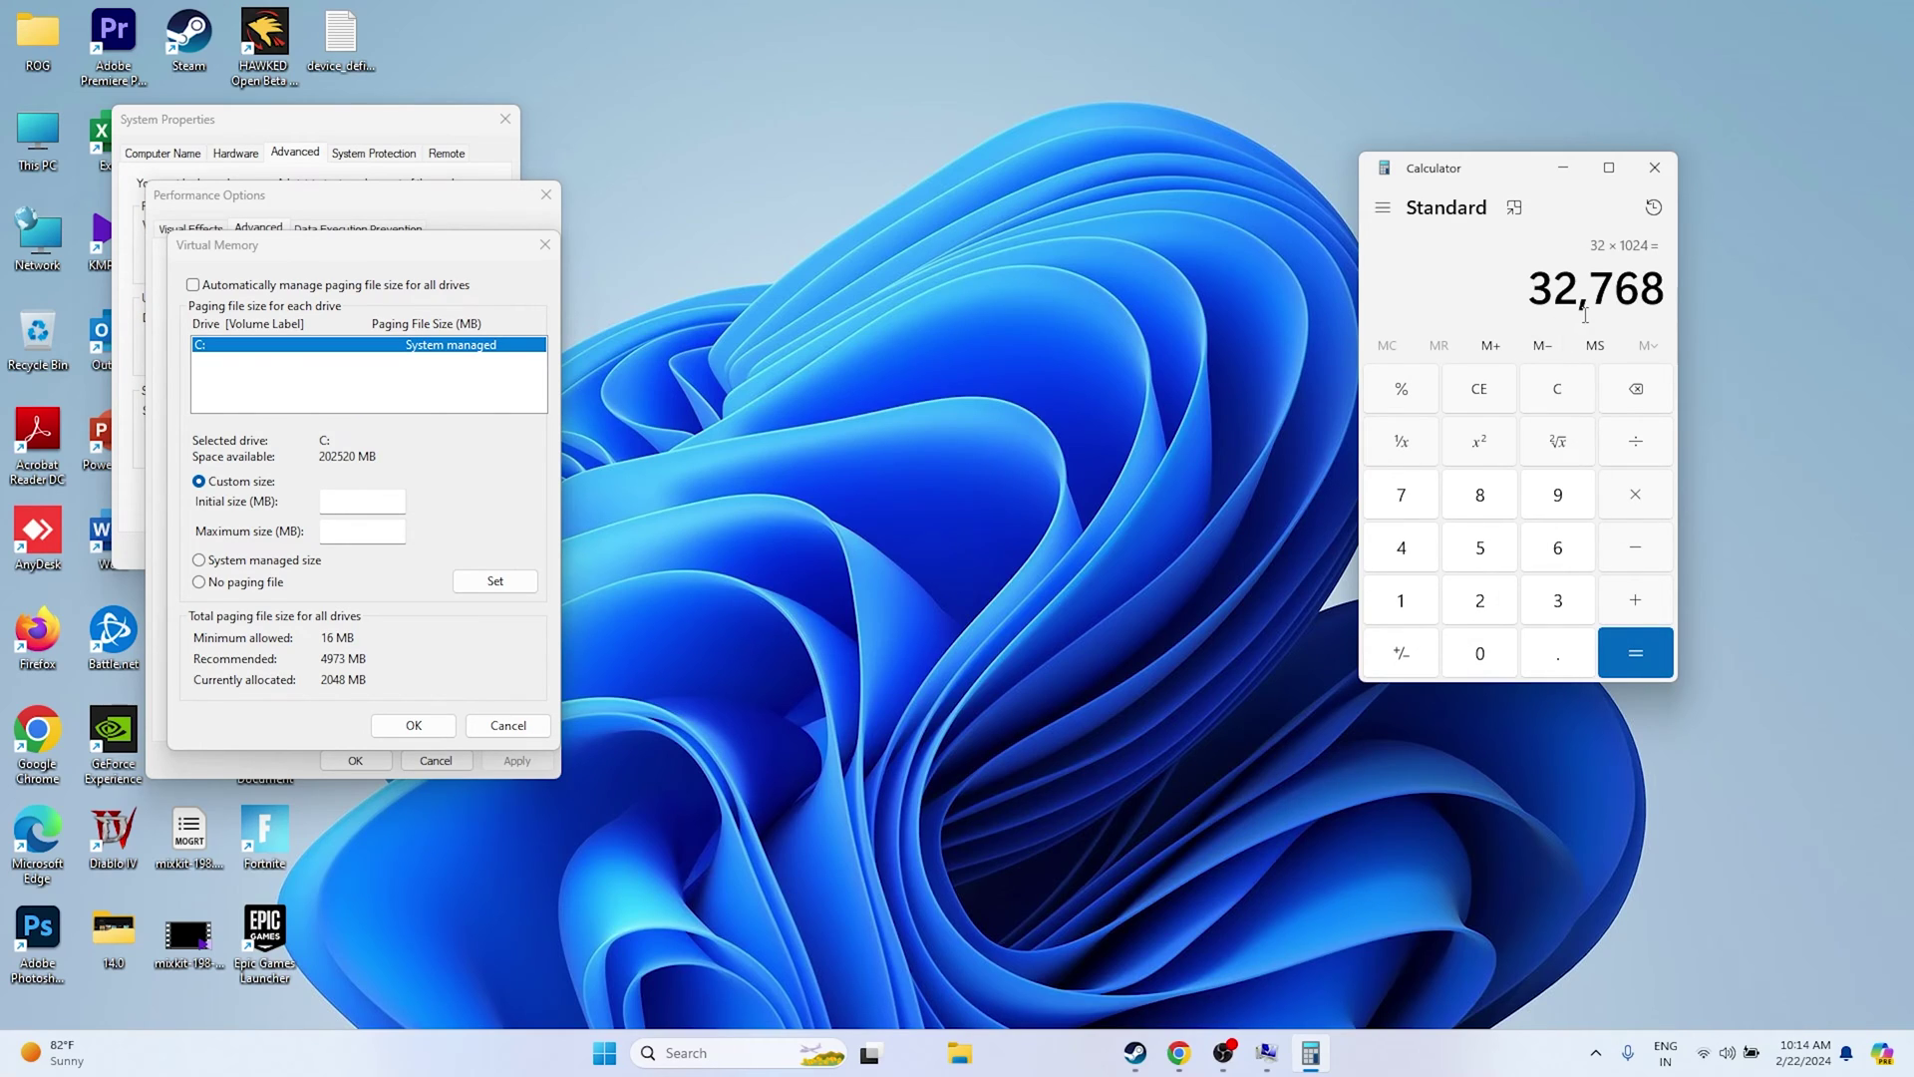
Multiply the converted RAM size by 1.5 to work out the initial paging file size
{"action": "left_click", "coordinate": [1622, 511]}
{"action": "left_click", "coordinate": [1416, 606]}
{"action": "left_click", "coordinate": [1549, 666]}
{"action": "left_click", "coordinate": [1488, 556]}
{"action": "left_click", "coordinate": [1604, 658]}
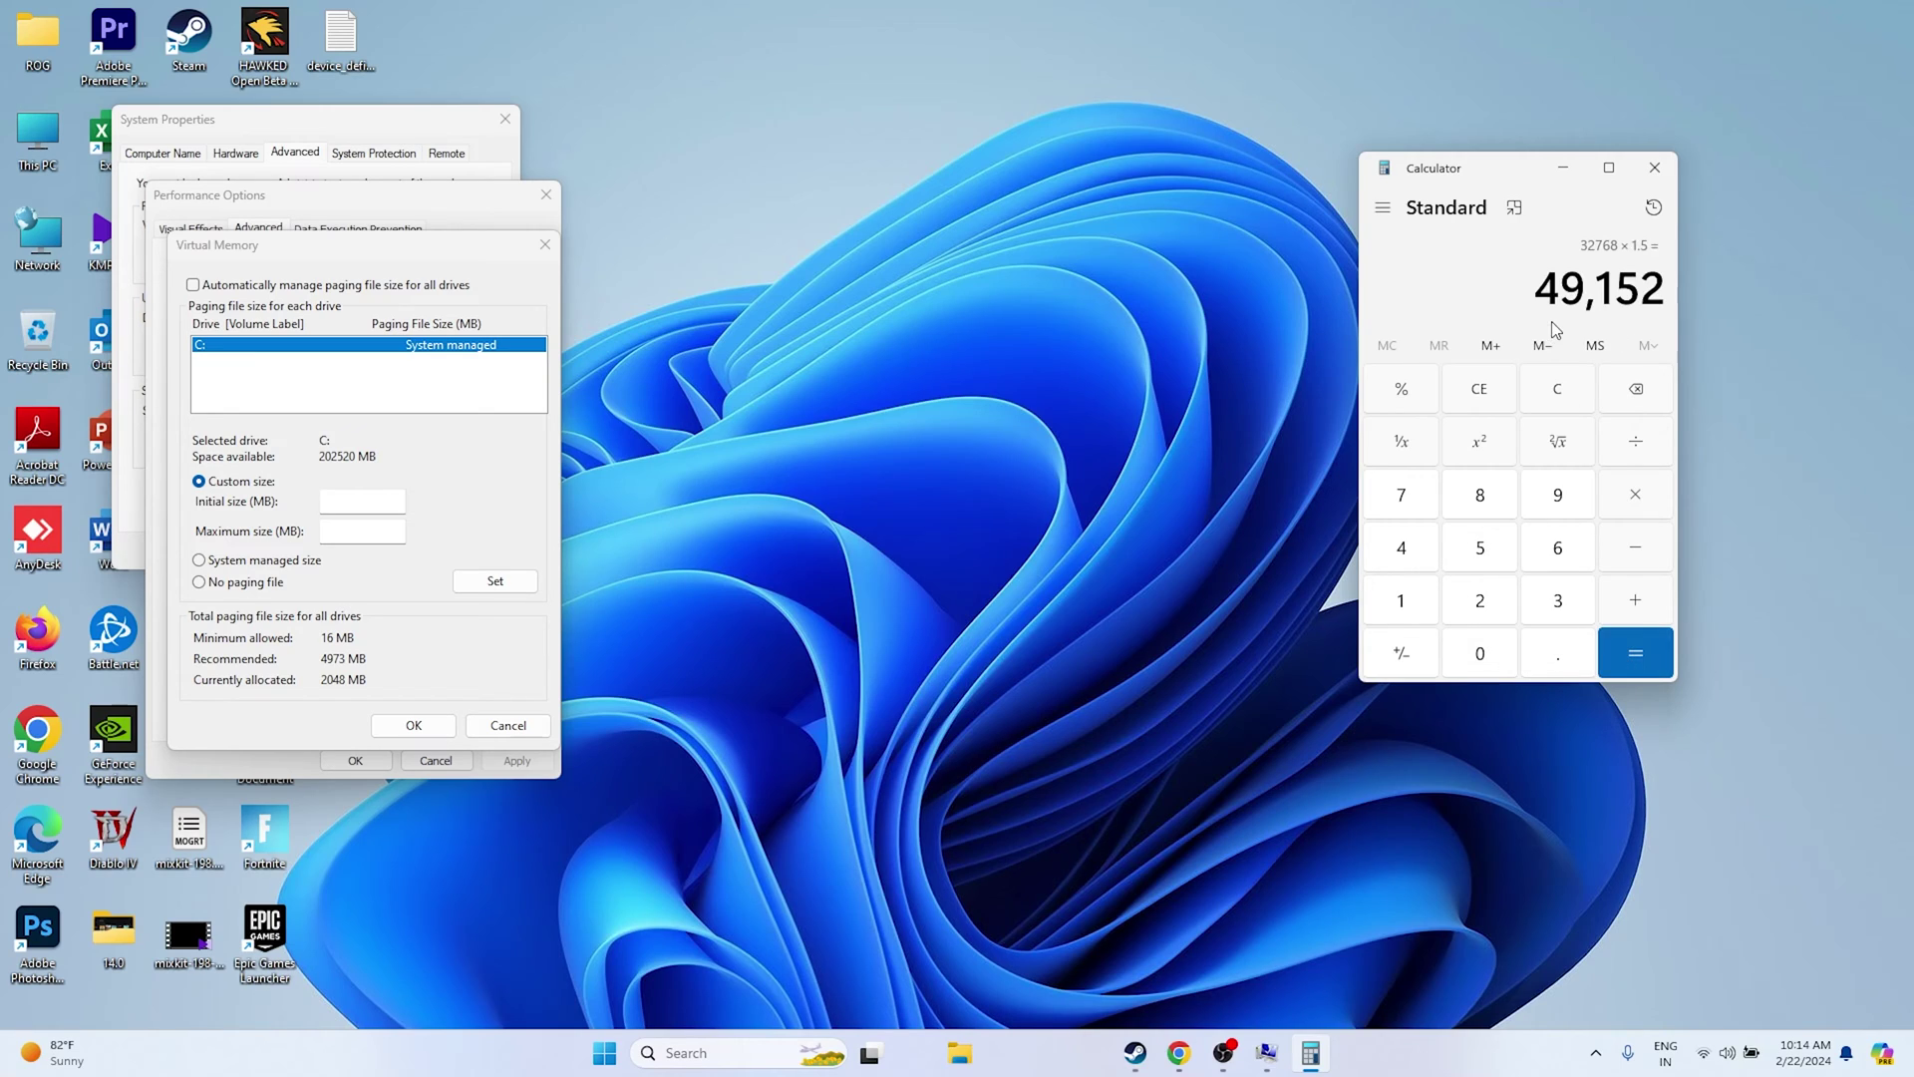
Copy the Calculator result into the paging file's initial size, setting it to 49,152 MB
{"action": "left_click_drag", "start_coordinate": [1546, 291], "coordinate": [1670, 291]}
{"action": "key", "text": "ctrl+c"}
{"action": "right_click", "coordinate": [1645, 299]}
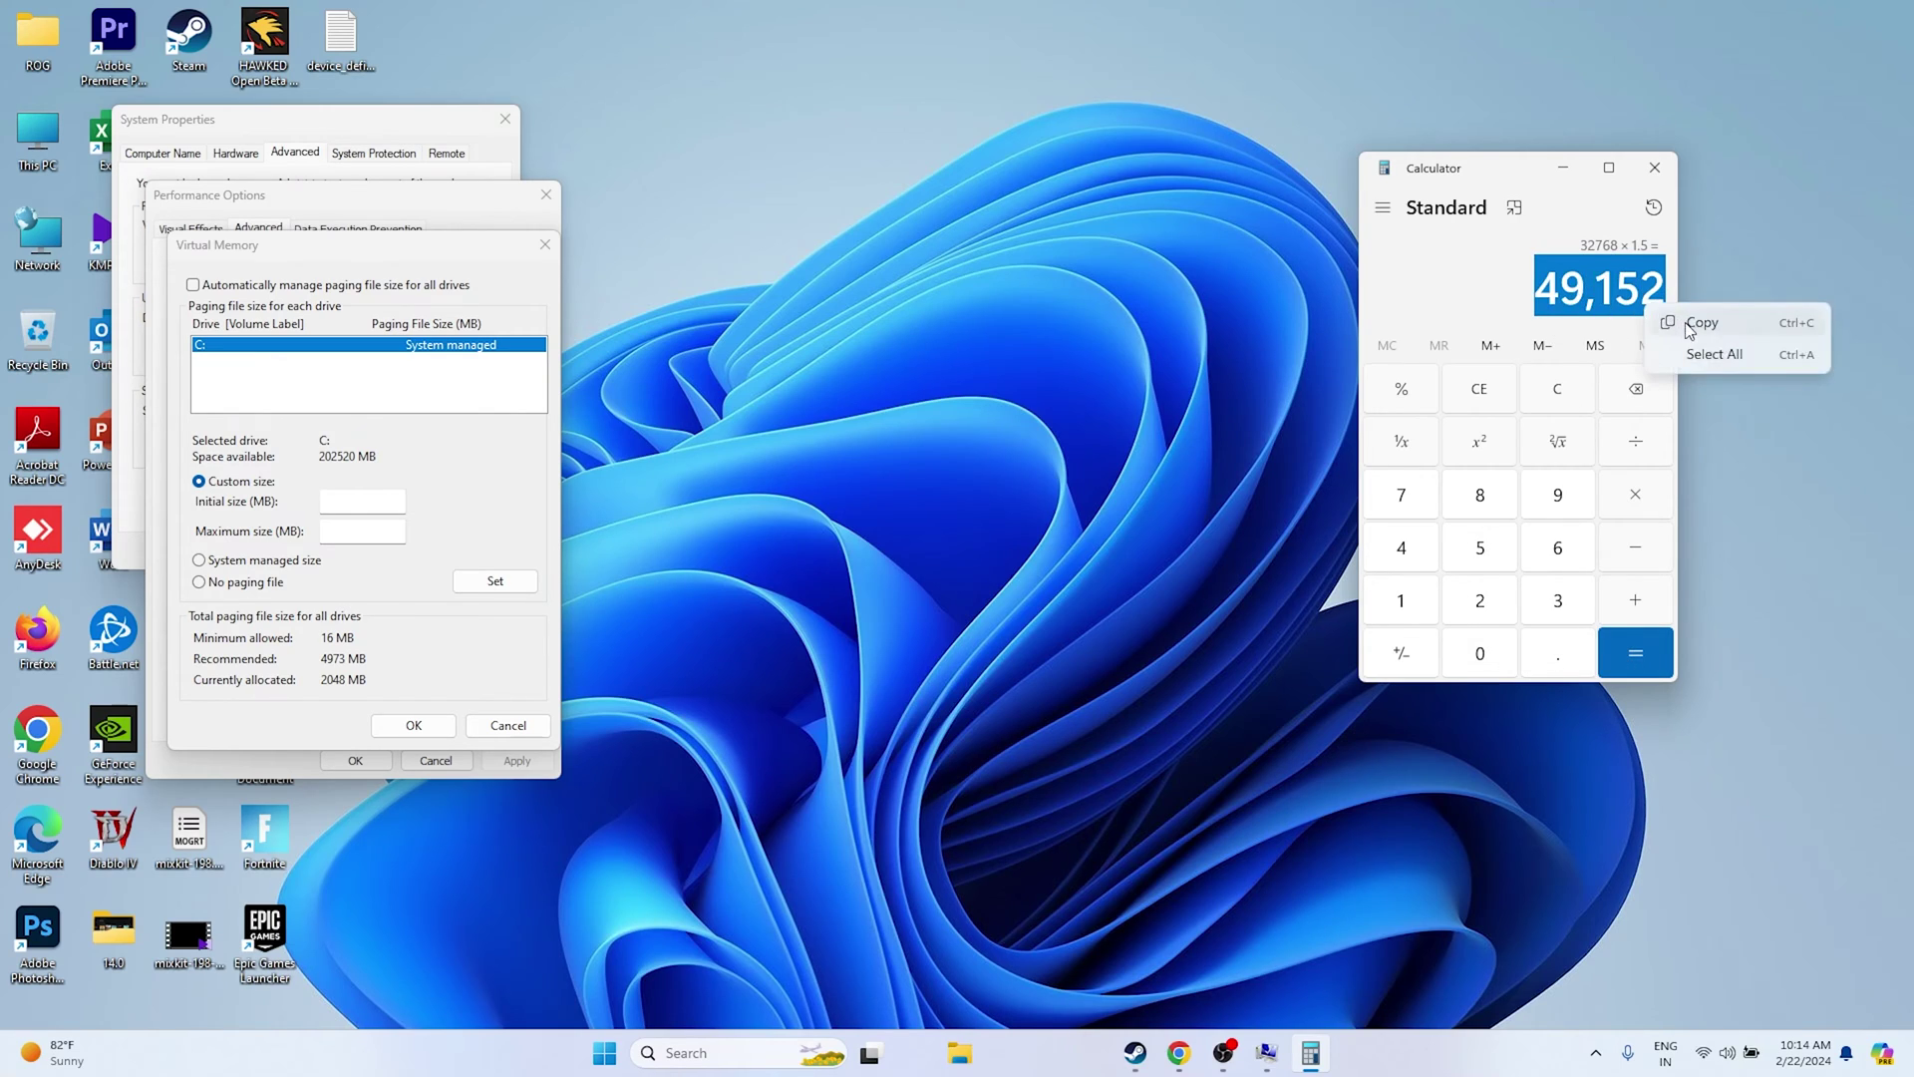
{"action": "left_click", "coordinate": [1694, 317]}
{"action": "right_click", "coordinate": [355, 498]}
{"action": "left_click", "coordinate": [408, 588]}
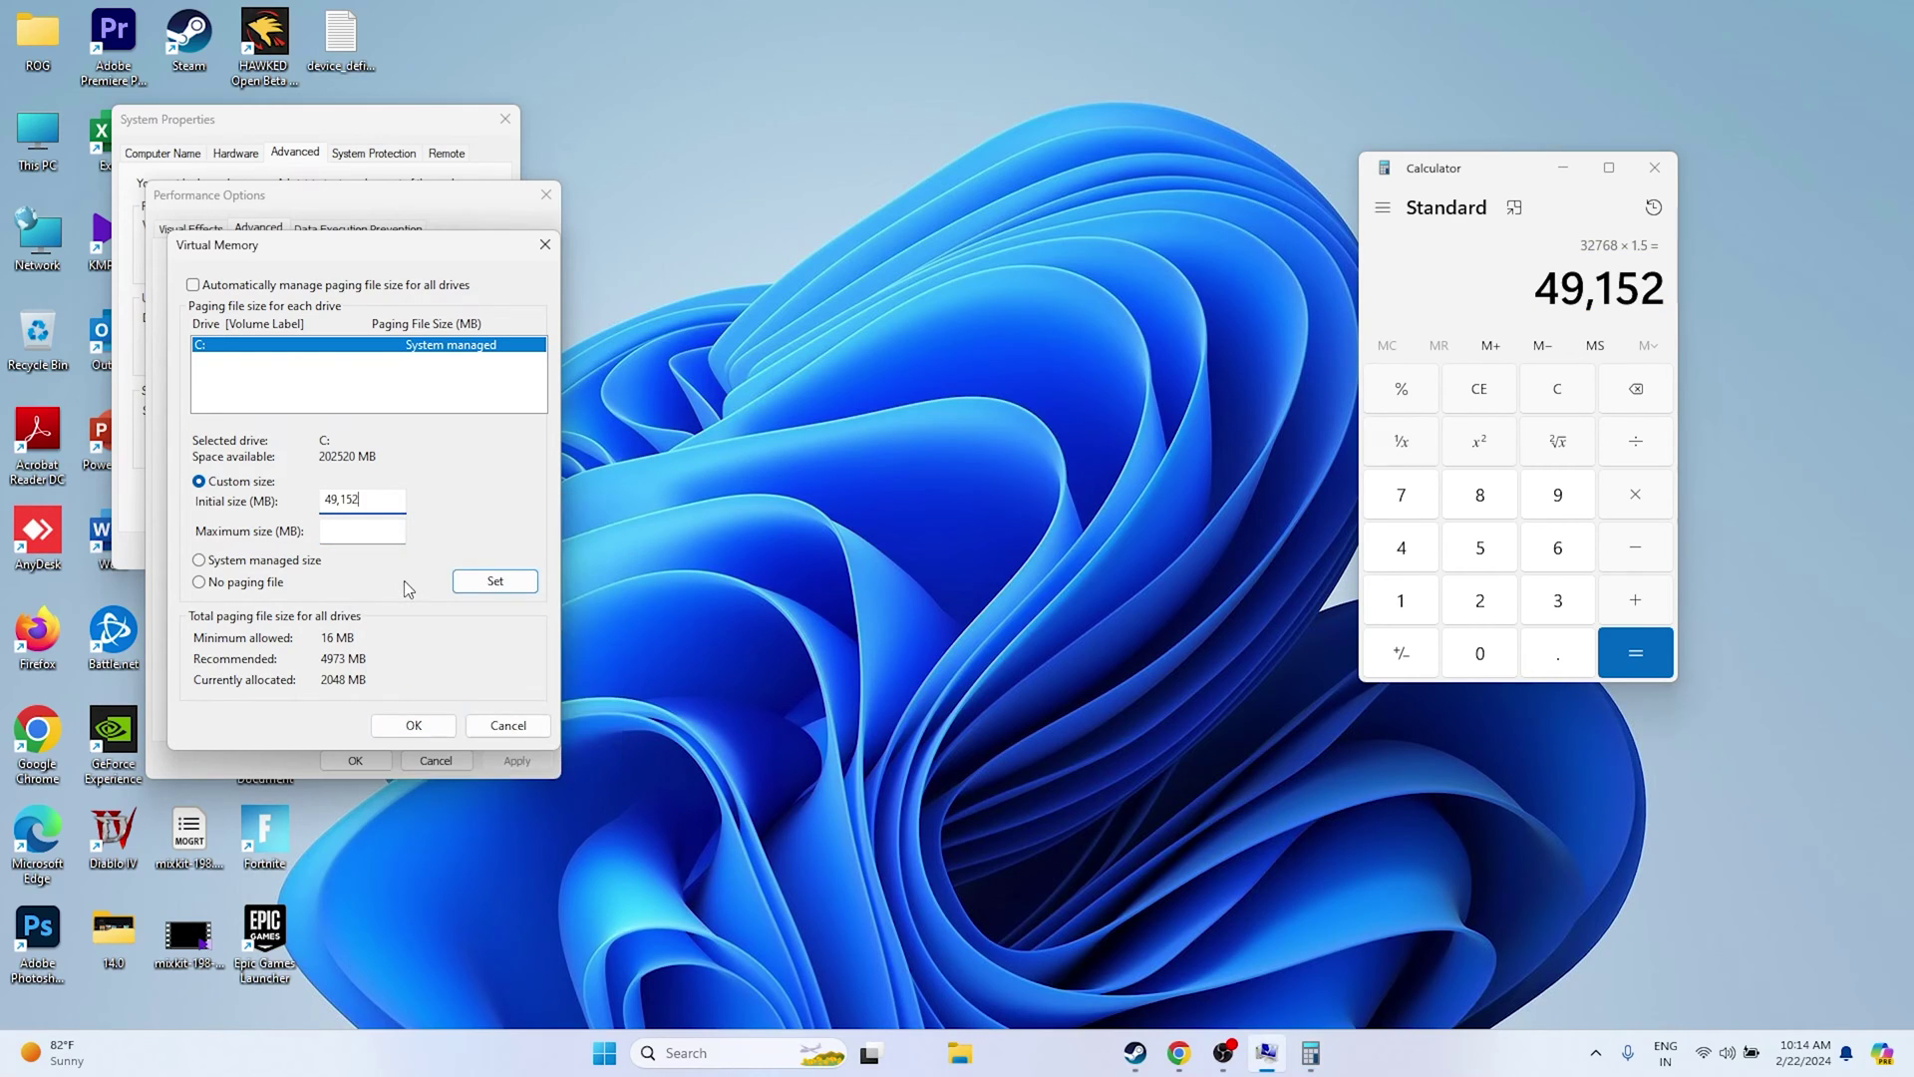
Clear the calculation and compute 32 × 1024 × 3 to work out the maximum paging file size
{"action": "left_click", "coordinate": [1495, 395]}
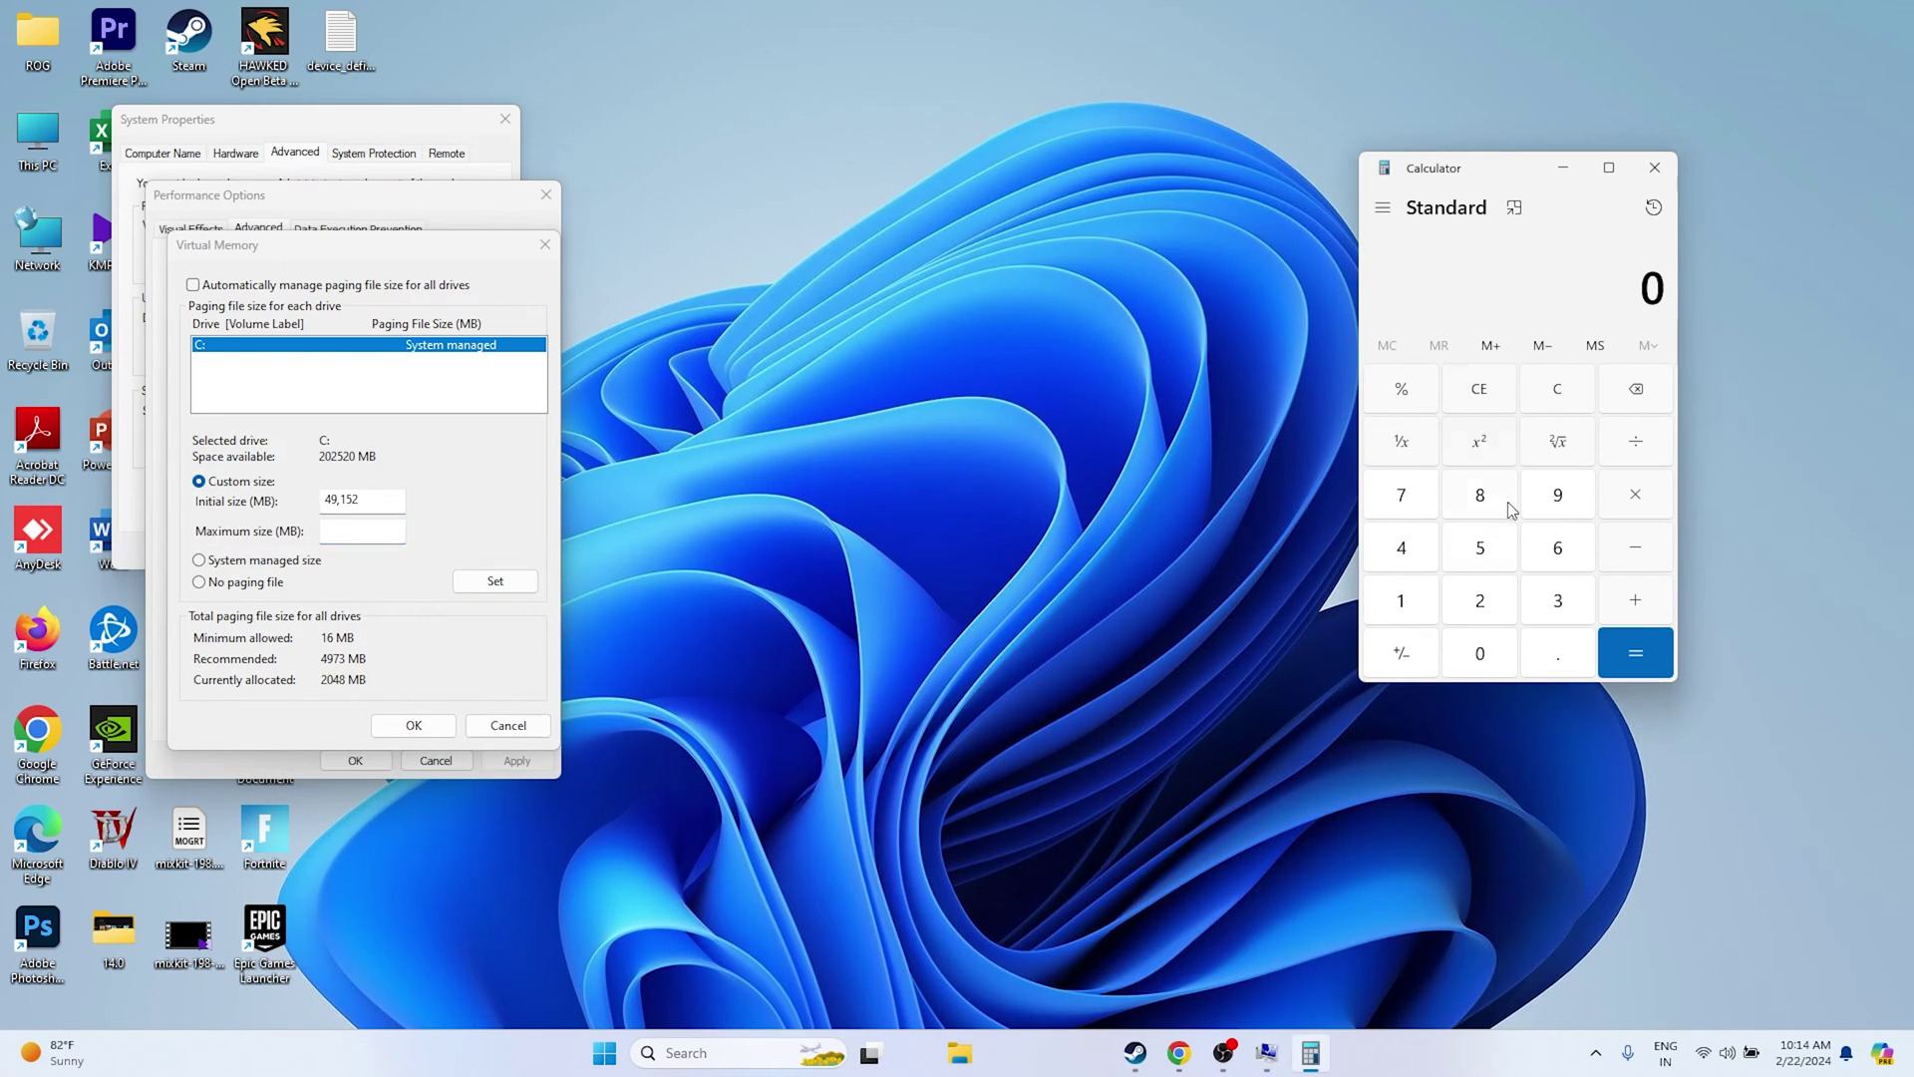
{"action": "left_click", "coordinate": [1553, 603]}
{"action": "left_click", "coordinate": [1502, 604]}
{"action": "left_click", "coordinate": [1617, 504]}
{"action": "left_click", "coordinate": [1427, 602]}
{"action": "left_click", "coordinate": [1479, 653]}
{"action": "left_click", "coordinate": [1479, 600]}
{"action": "left_click", "coordinate": [1400, 547]}
{"action": "left_click", "coordinate": [1635, 653]}
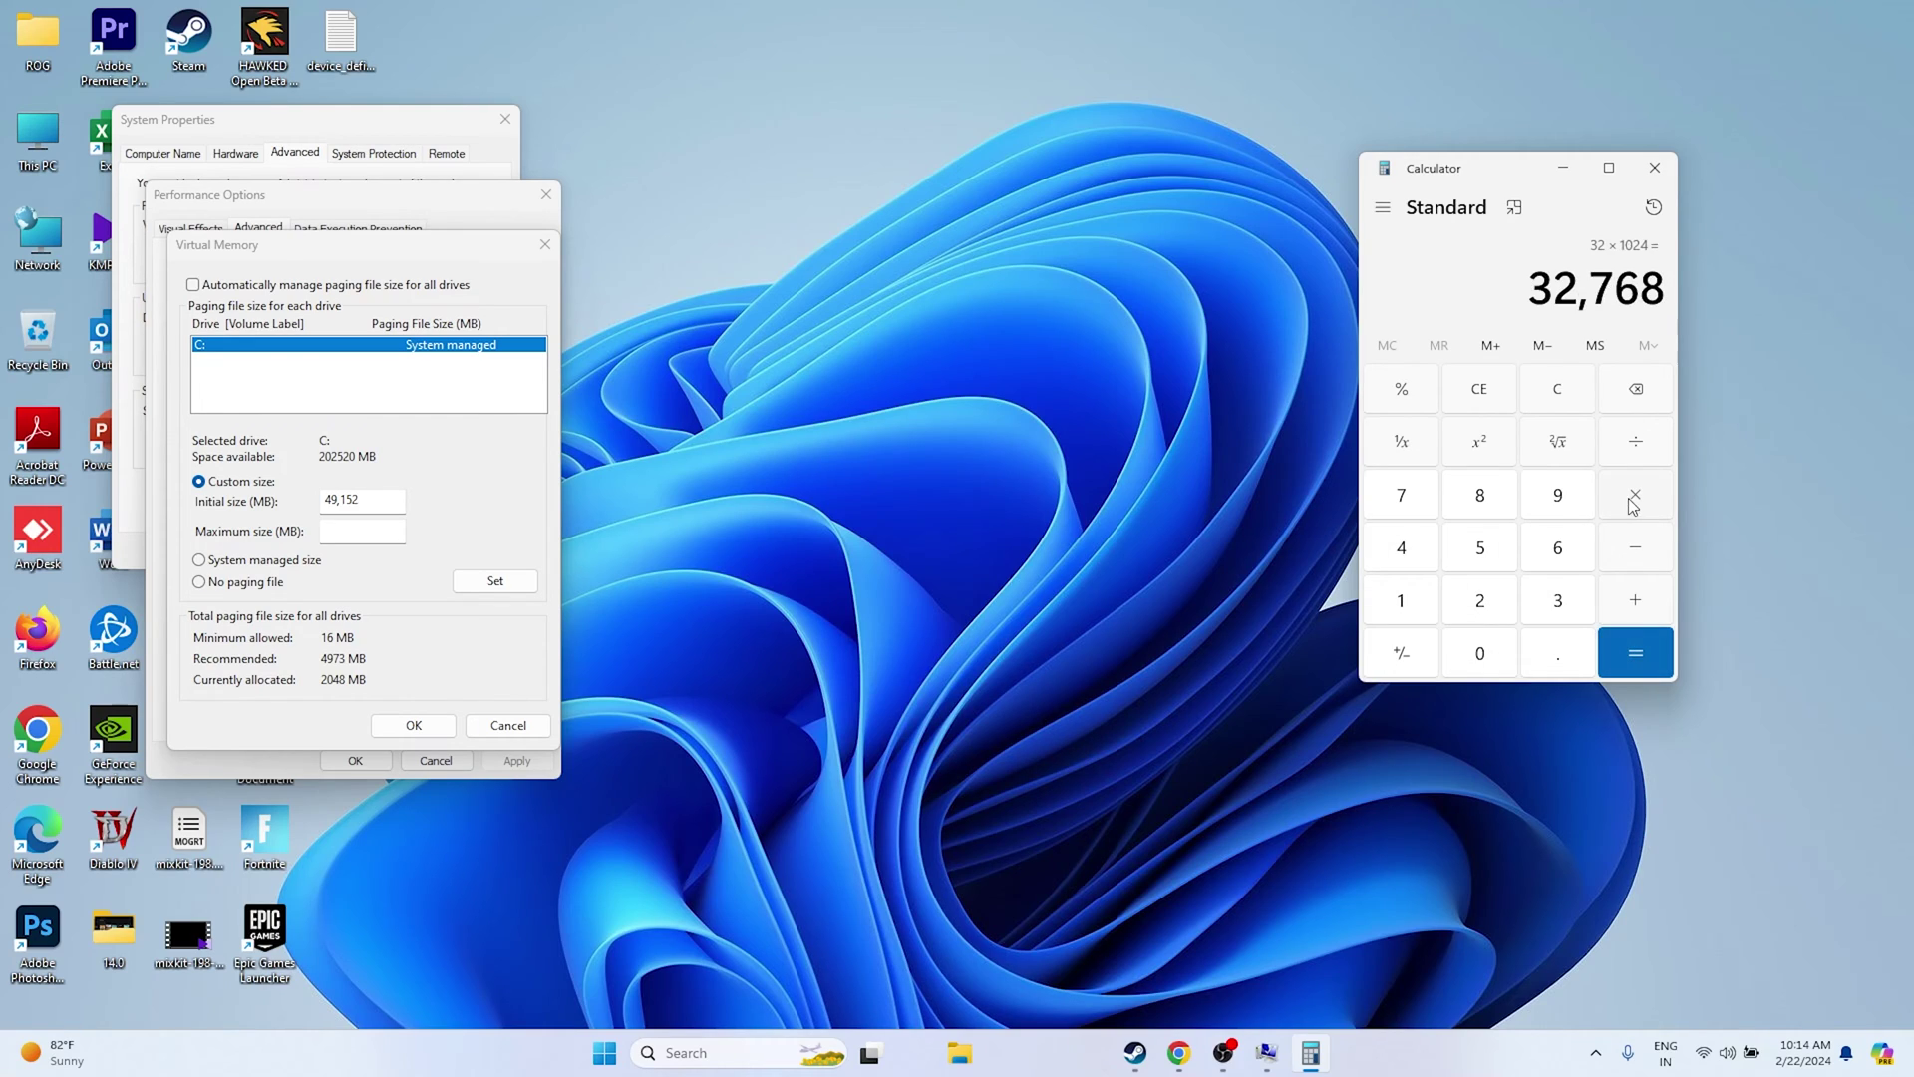
{"action": "left_click", "coordinate": [1635, 495]}
{"action": "left_click", "coordinate": [1558, 600]}
{"action": "left_click", "coordinate": [1635, 652]}
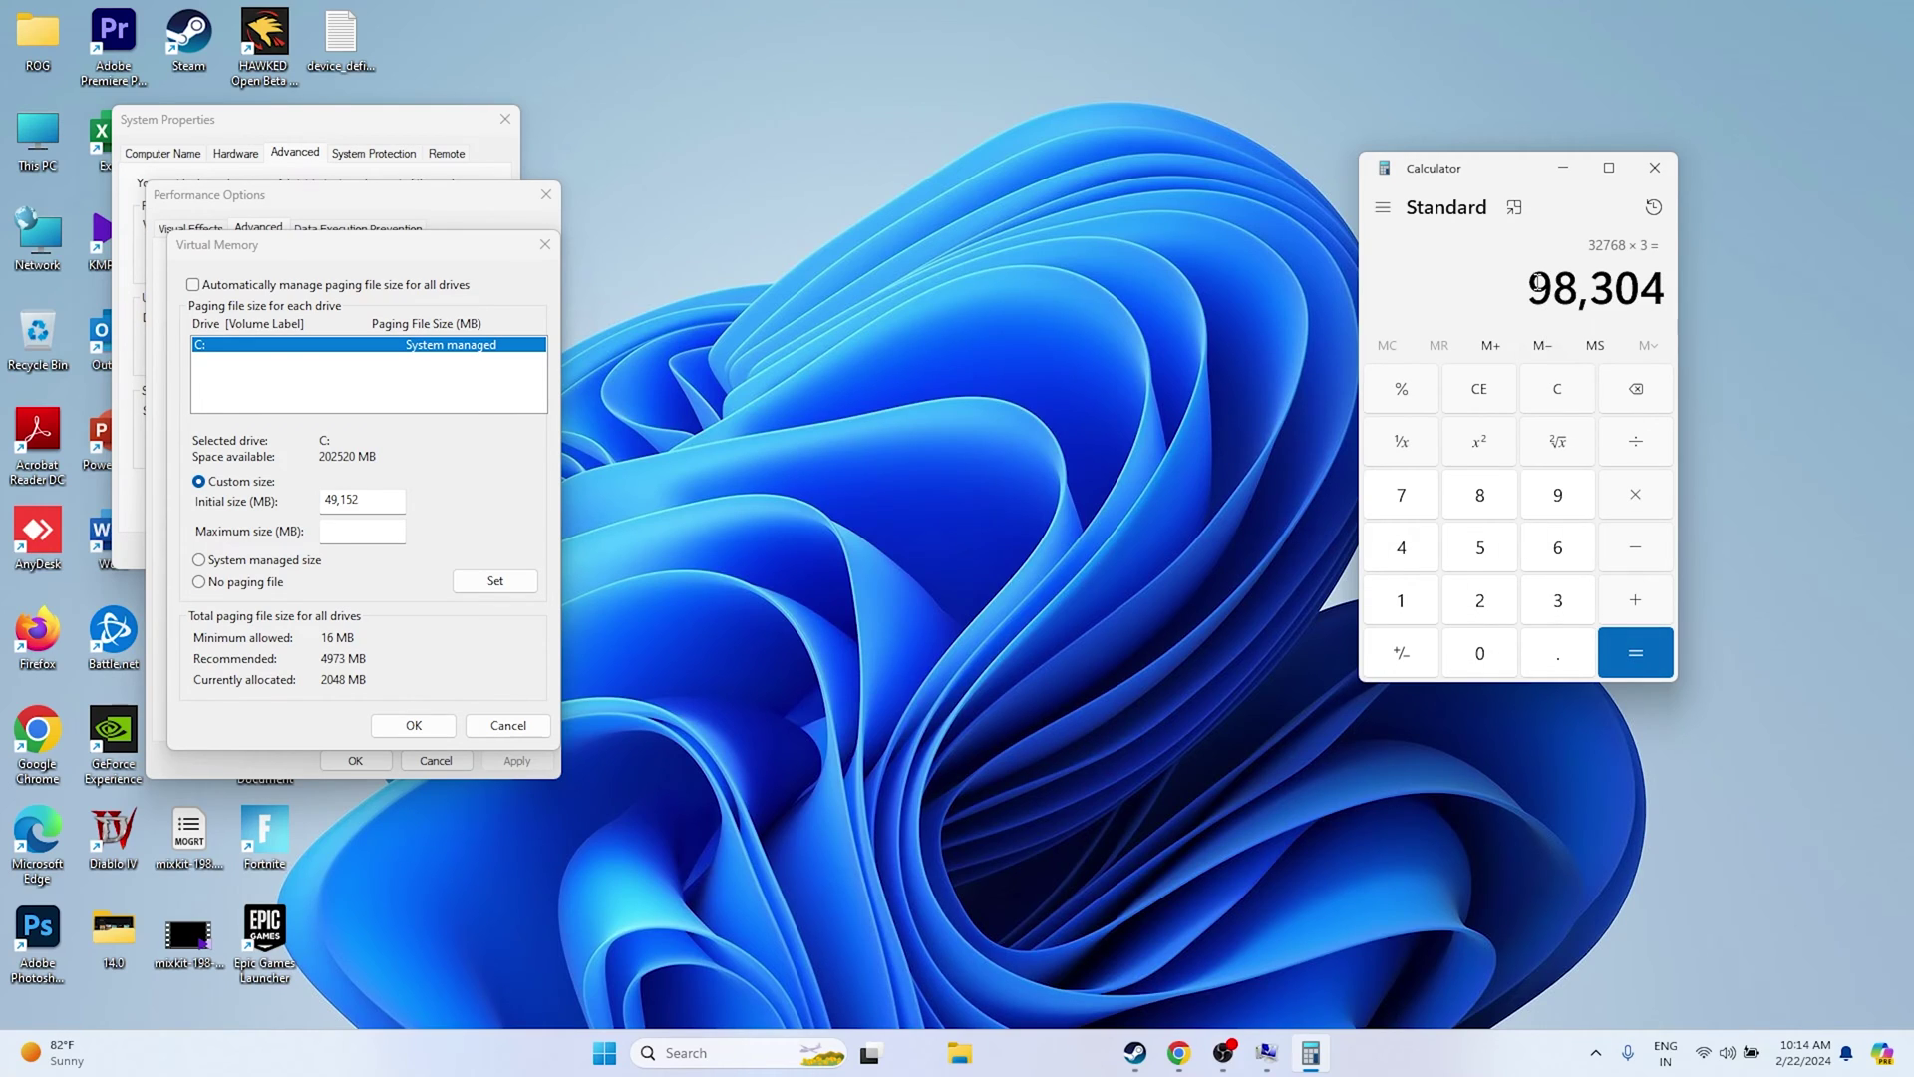
Copy the new Calculator result into the paging file's maximum size, setting it to 98,304 MB
{"action": "left_click_drag", "start_coordinate": [1538, 286], "coordinate": [1671, 301]}
{"action": "key", "text": "ctrl+c"}
{"action": "right_click", "coordinate": [1625, 297]}
{"action": "left_click", "coordinate": [1670, 317]}
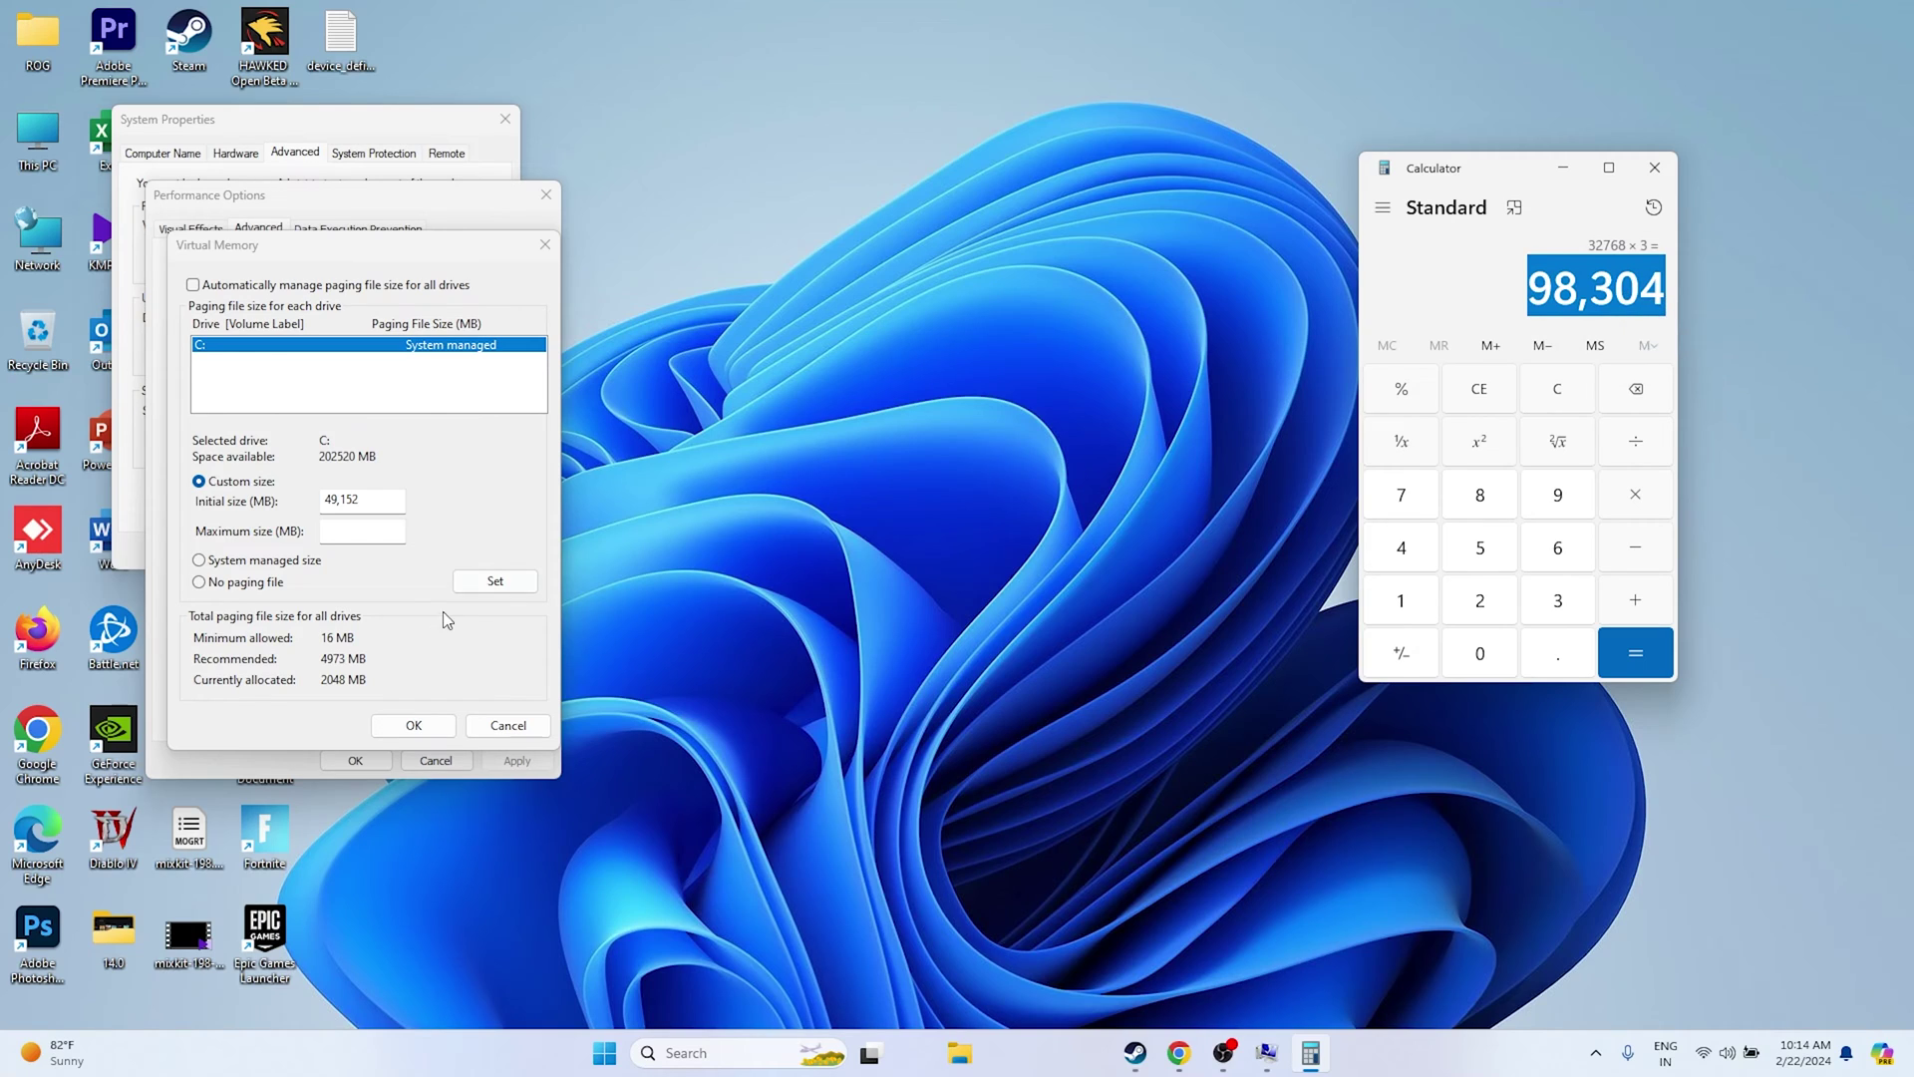
{"action": "right_click", "coordinate": [384, 522]}
{"action": "left_click", "coordinate": [434, 602]}
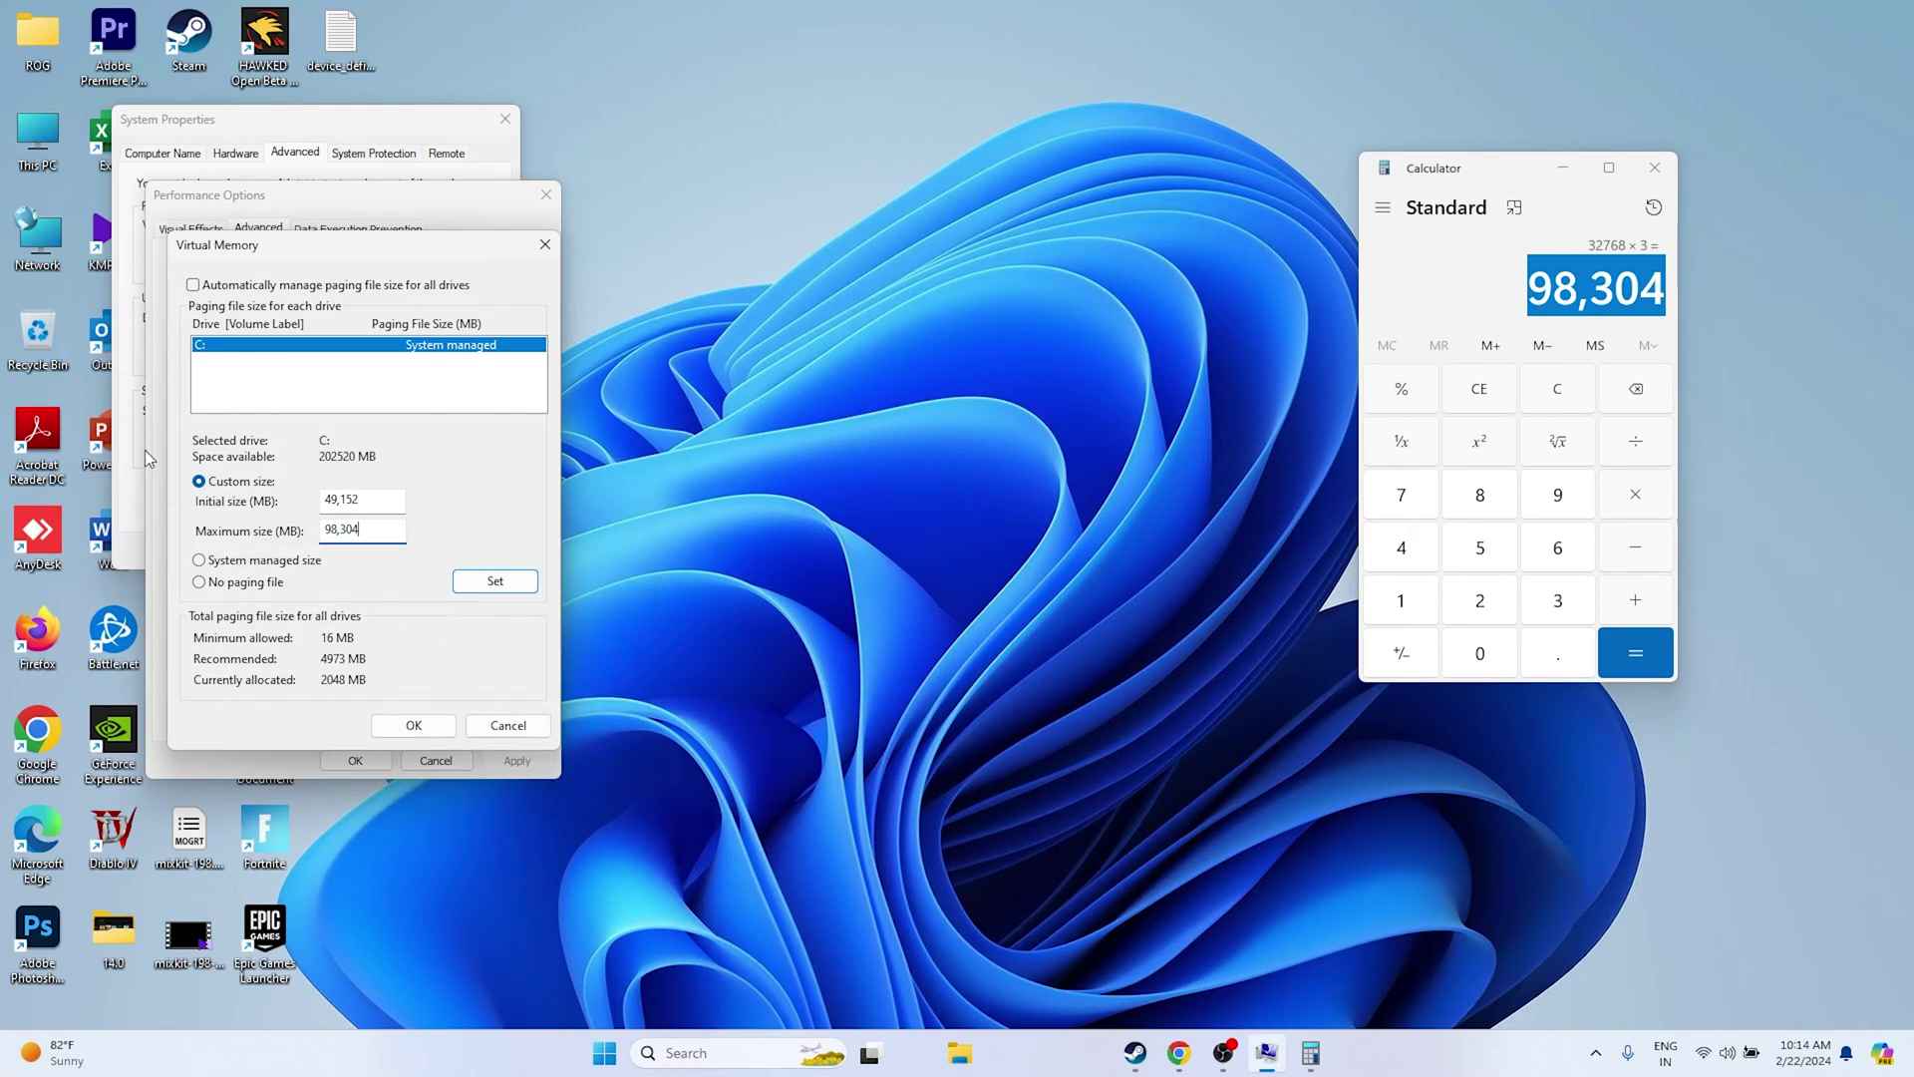
Accept the virtual memory and performance settings, and close System Properties and Calculator
{"action": "left_click", "coordinate": [413, 725]}
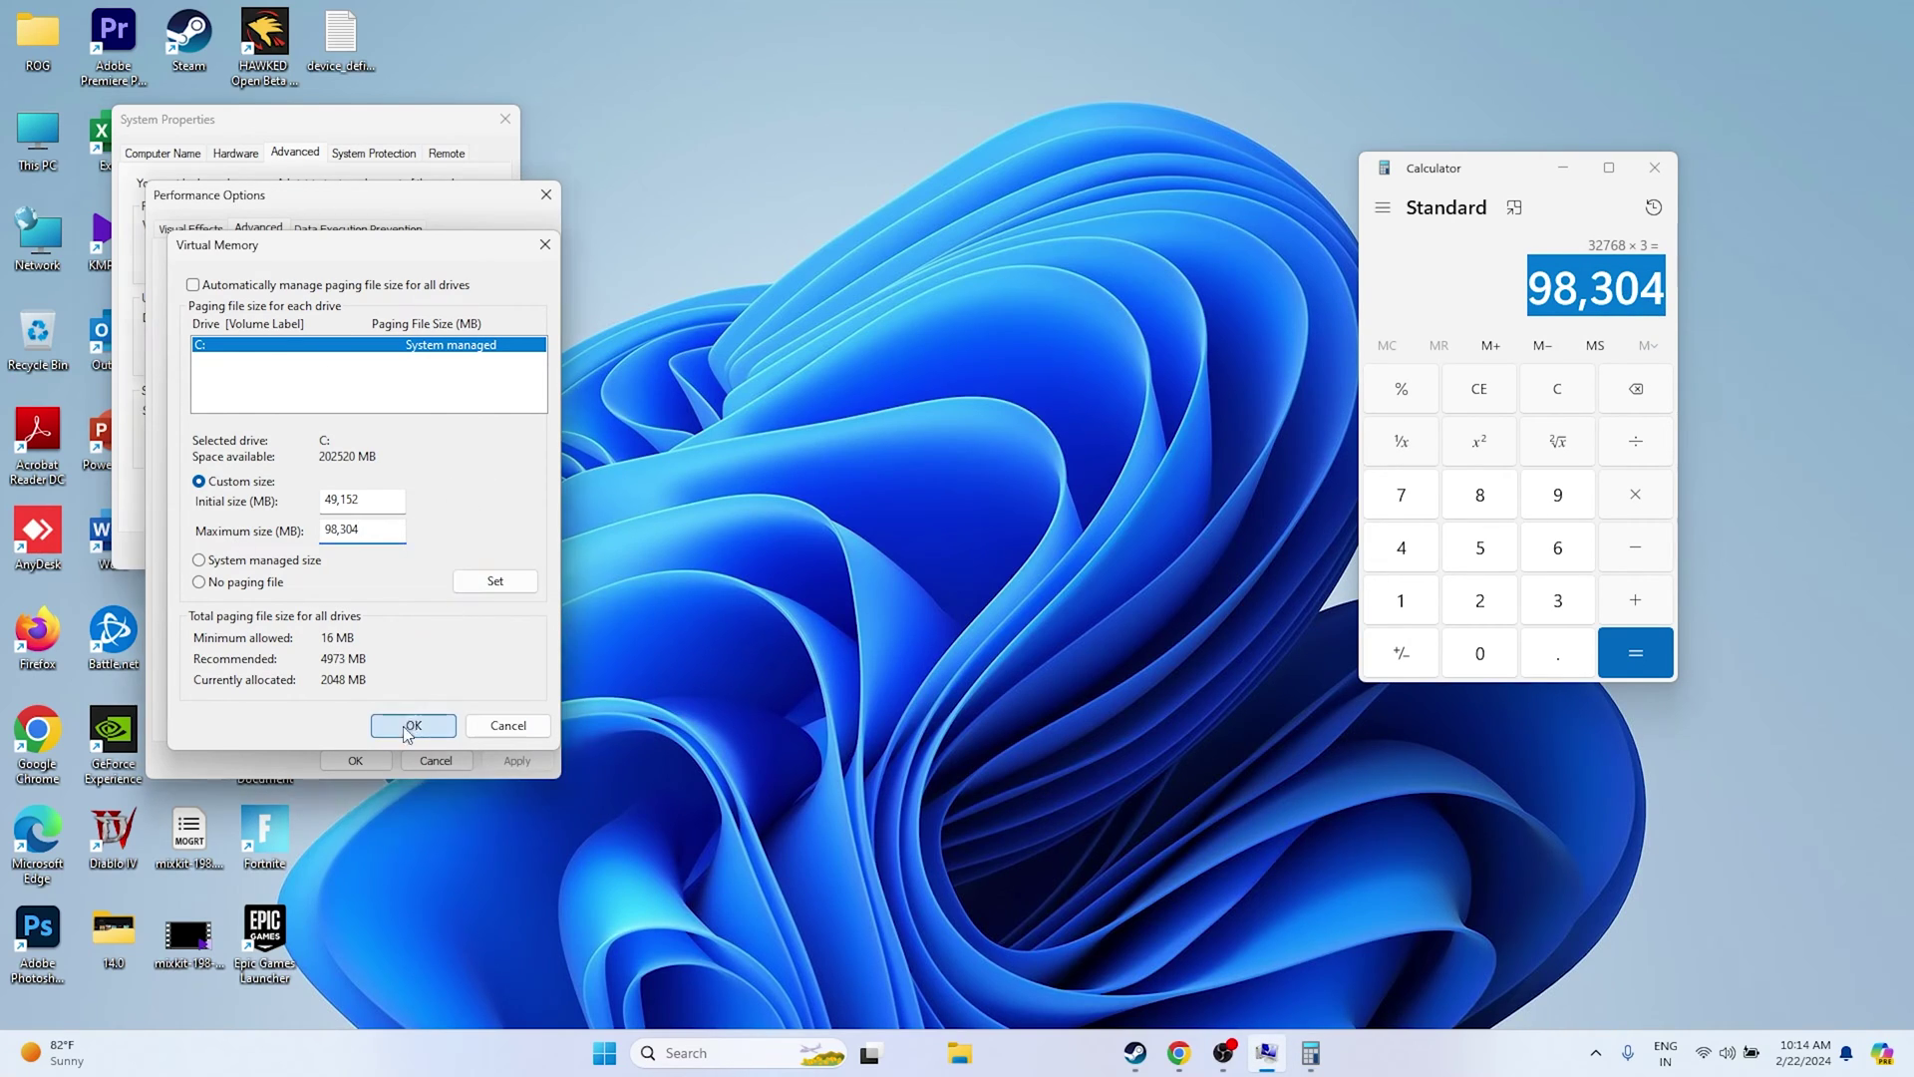
{"action": "left_click", "coordinate": [355, 759]}
{"action": "left_click", "coordinate": [494, 130]}
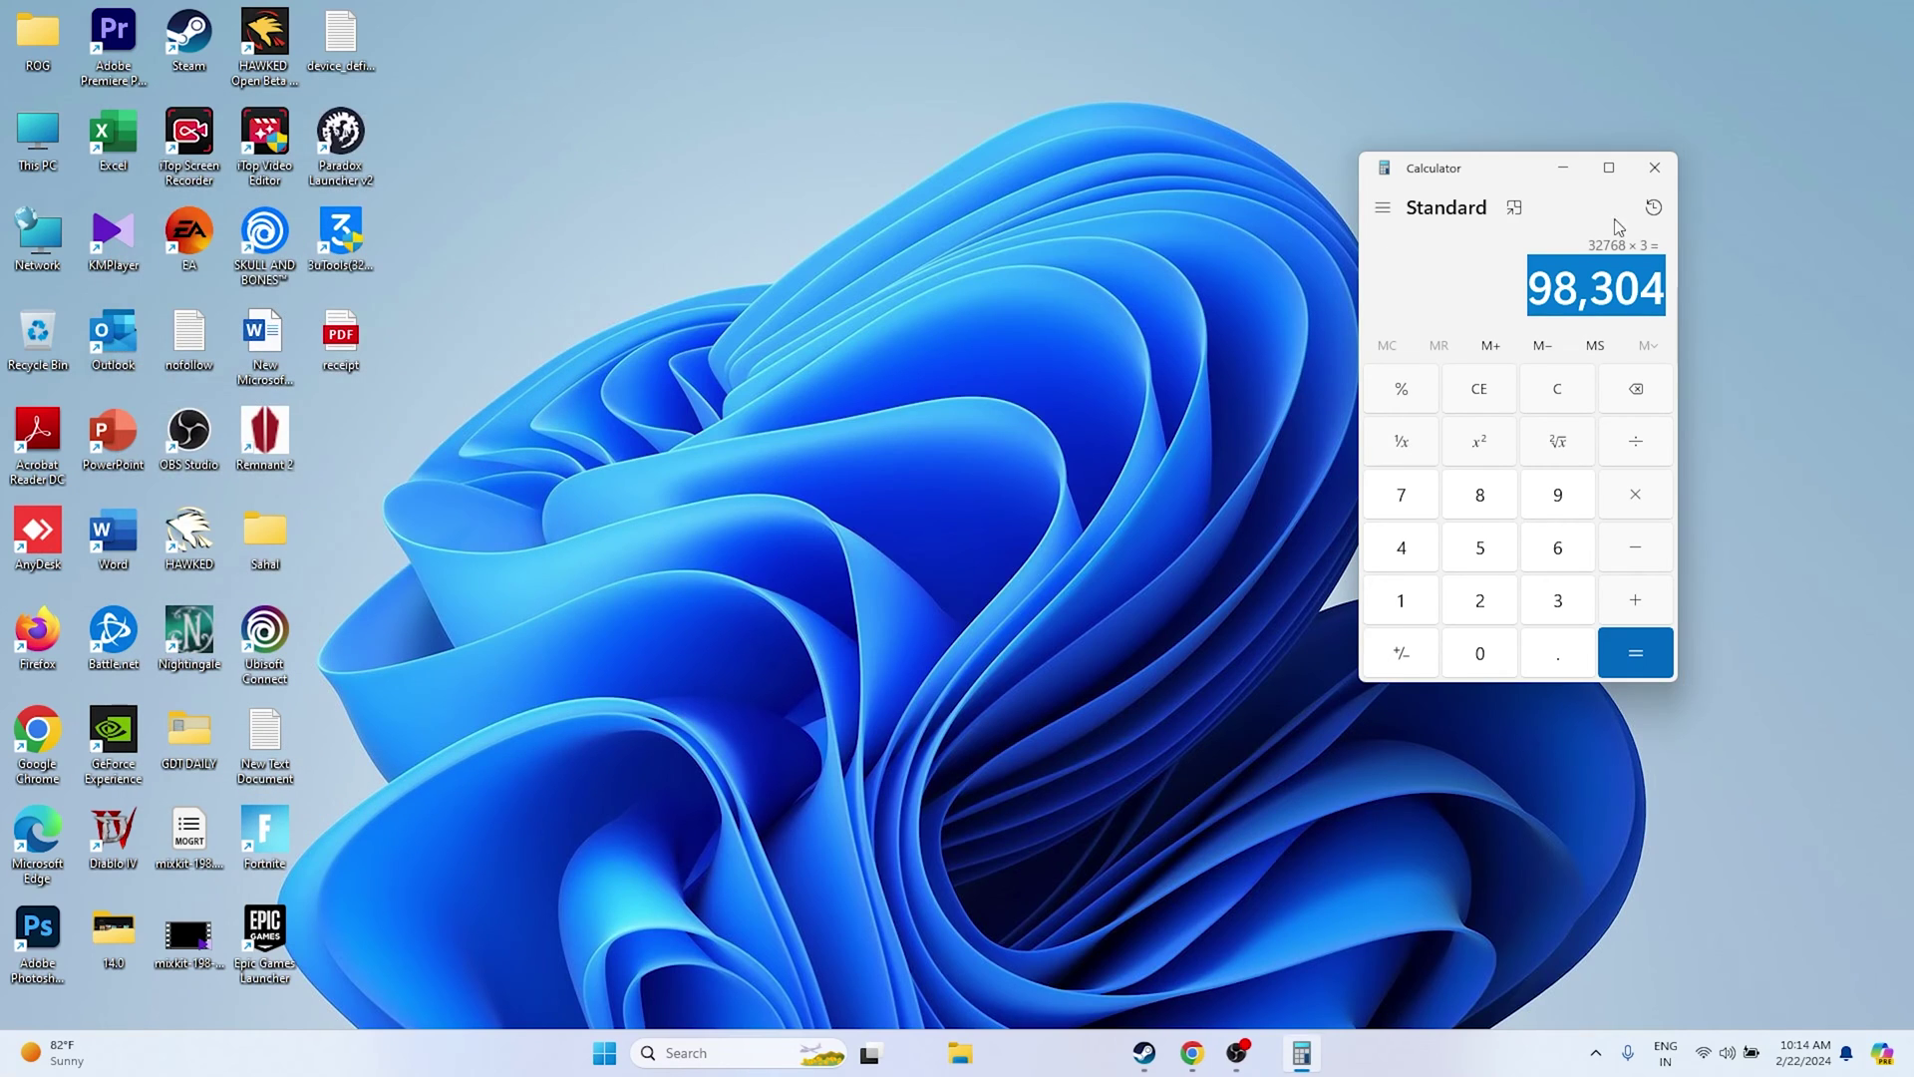
{"action": "left_click", "coordinate": [1653, 168]}
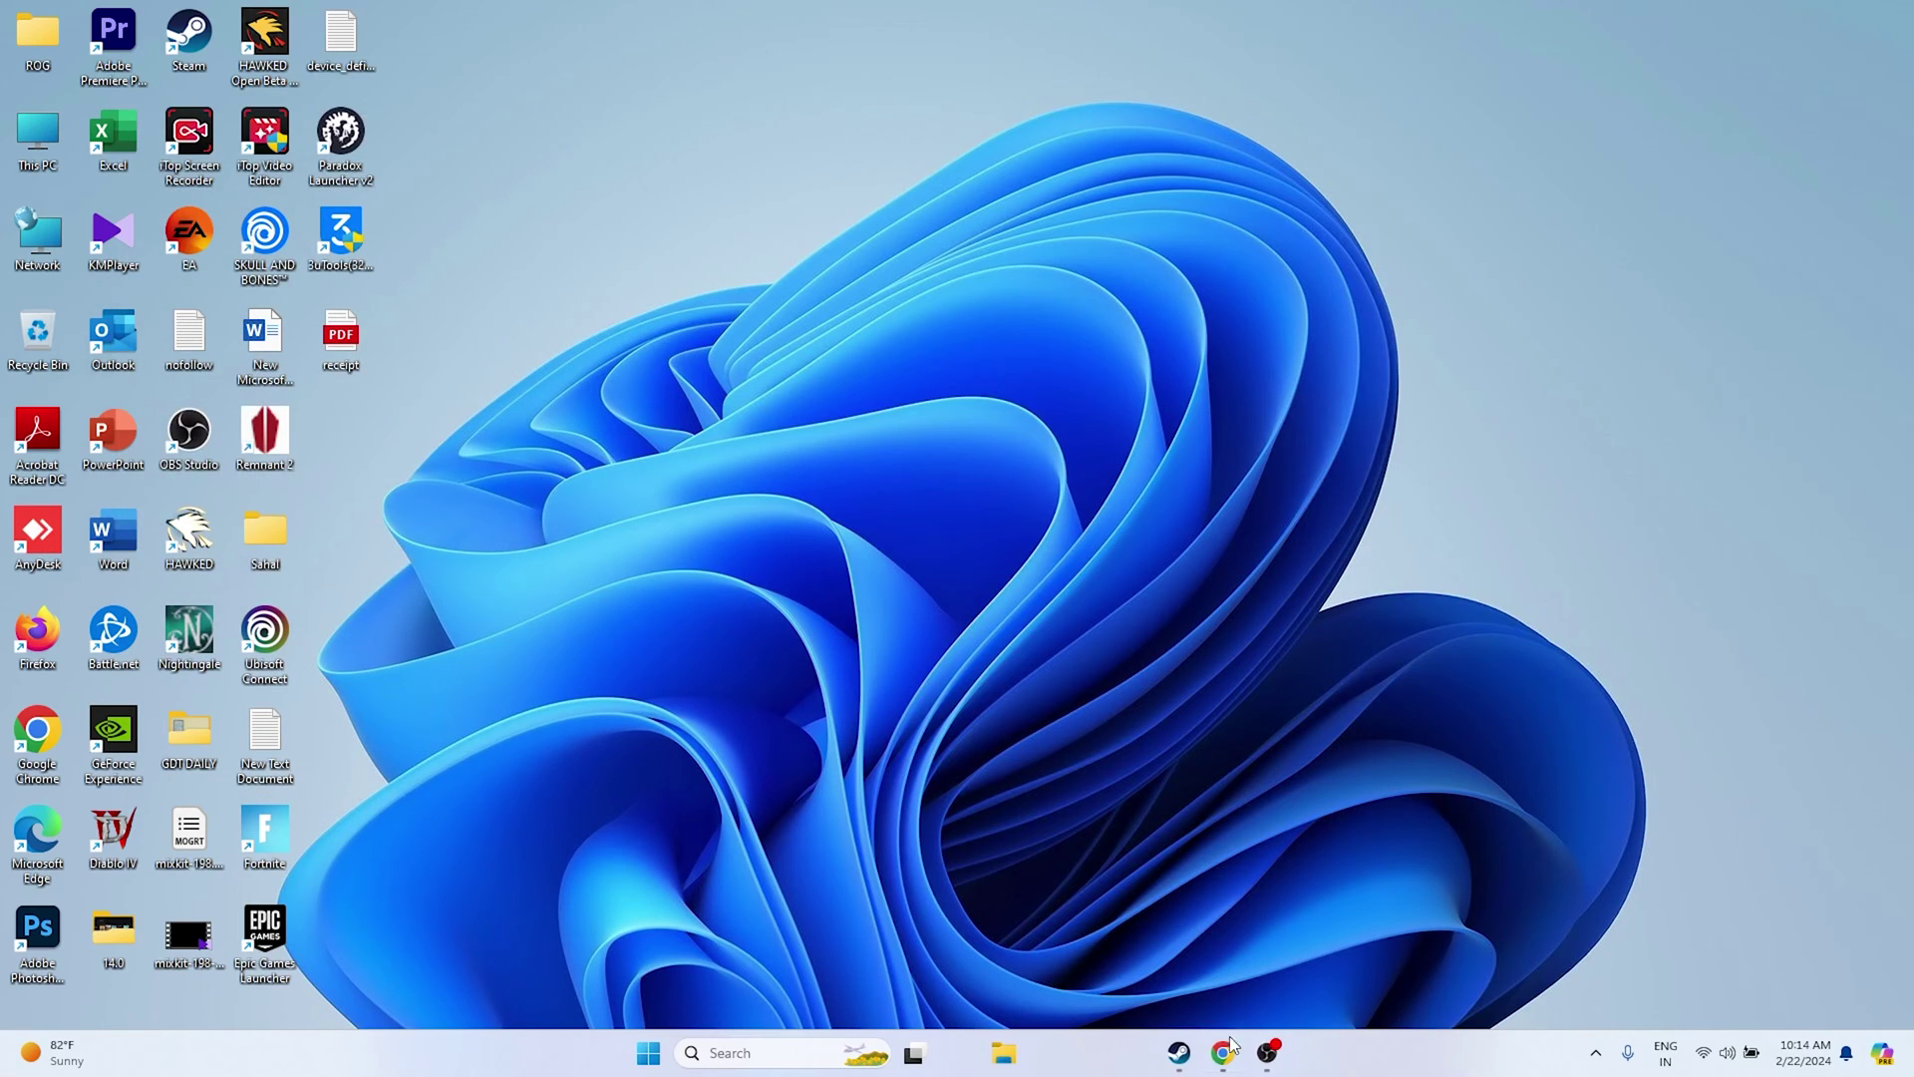
Minimize Steam, view the Windows Update page in Settings to check the update status, and close Settings
{"action": "left_click", "coordinate": [1179, 1053]}
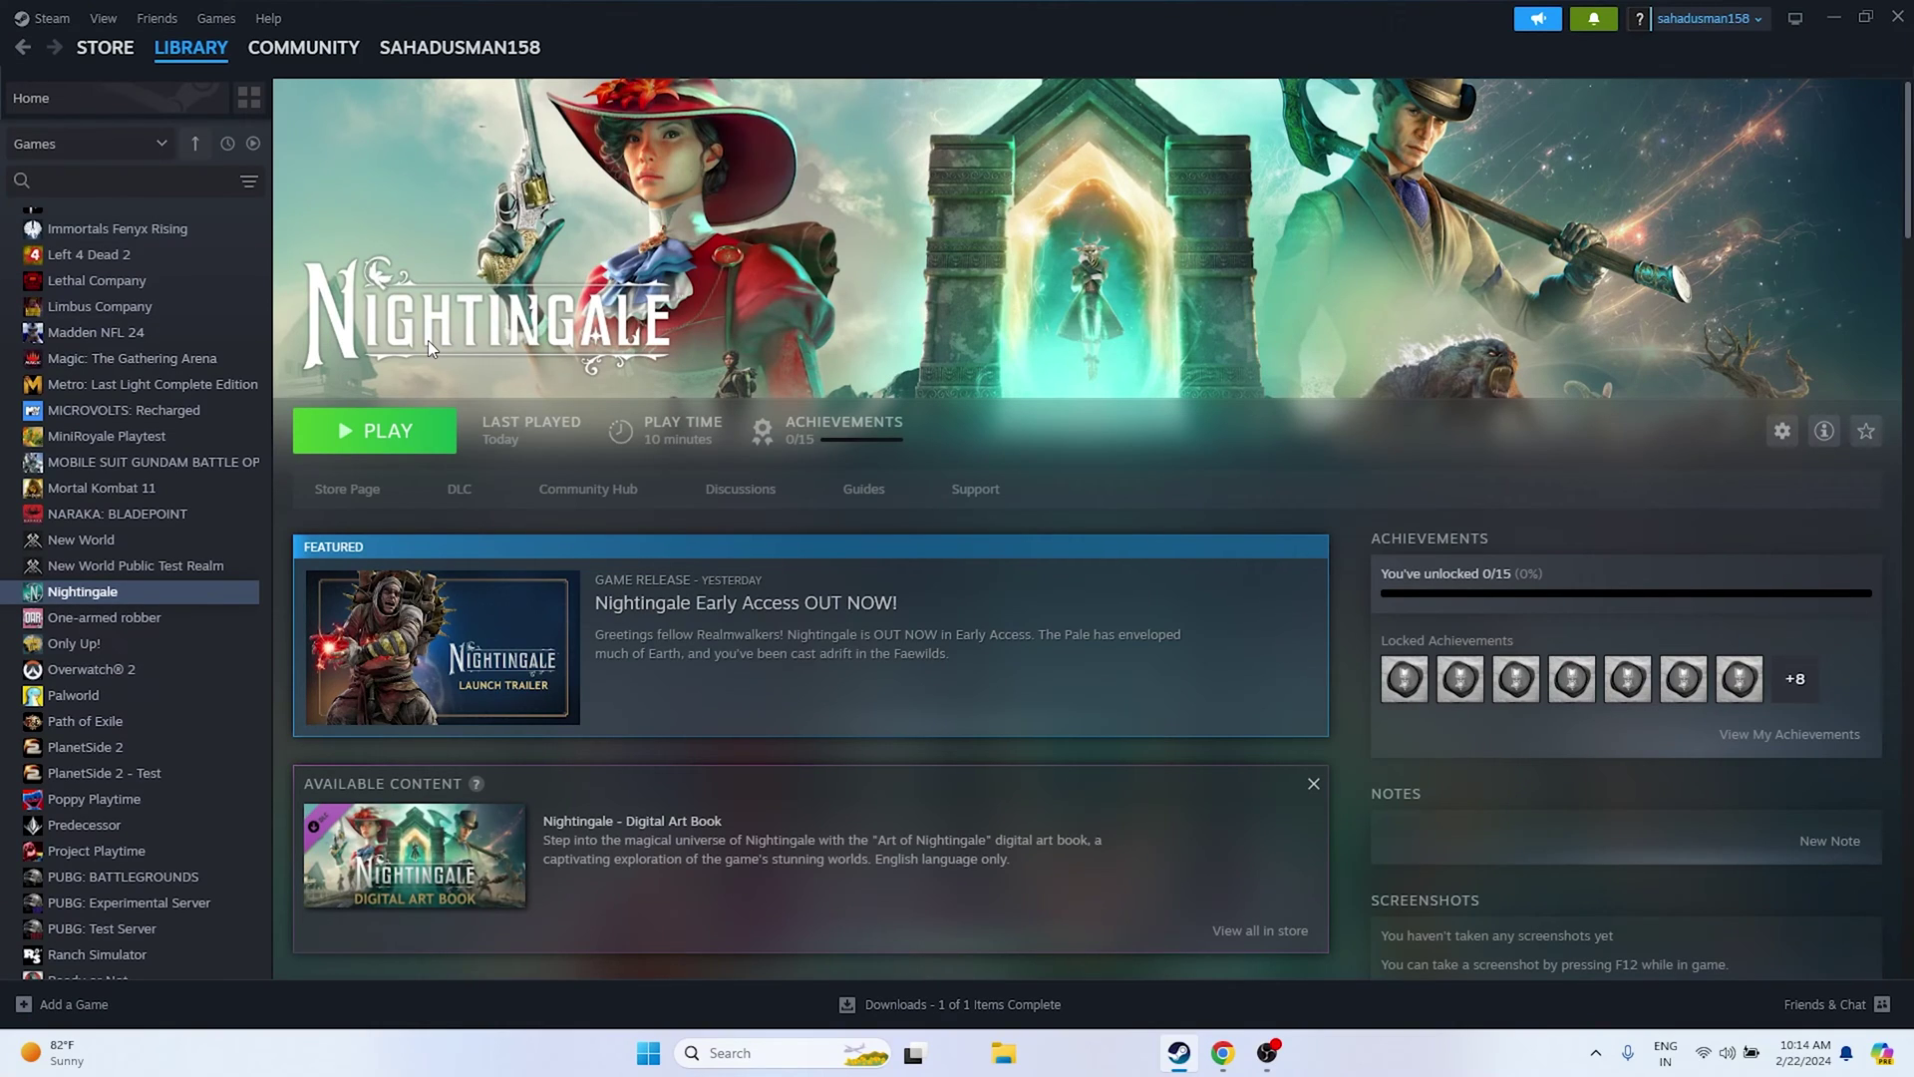
{"action": "left_click", "coordinate": [1842, 19]}
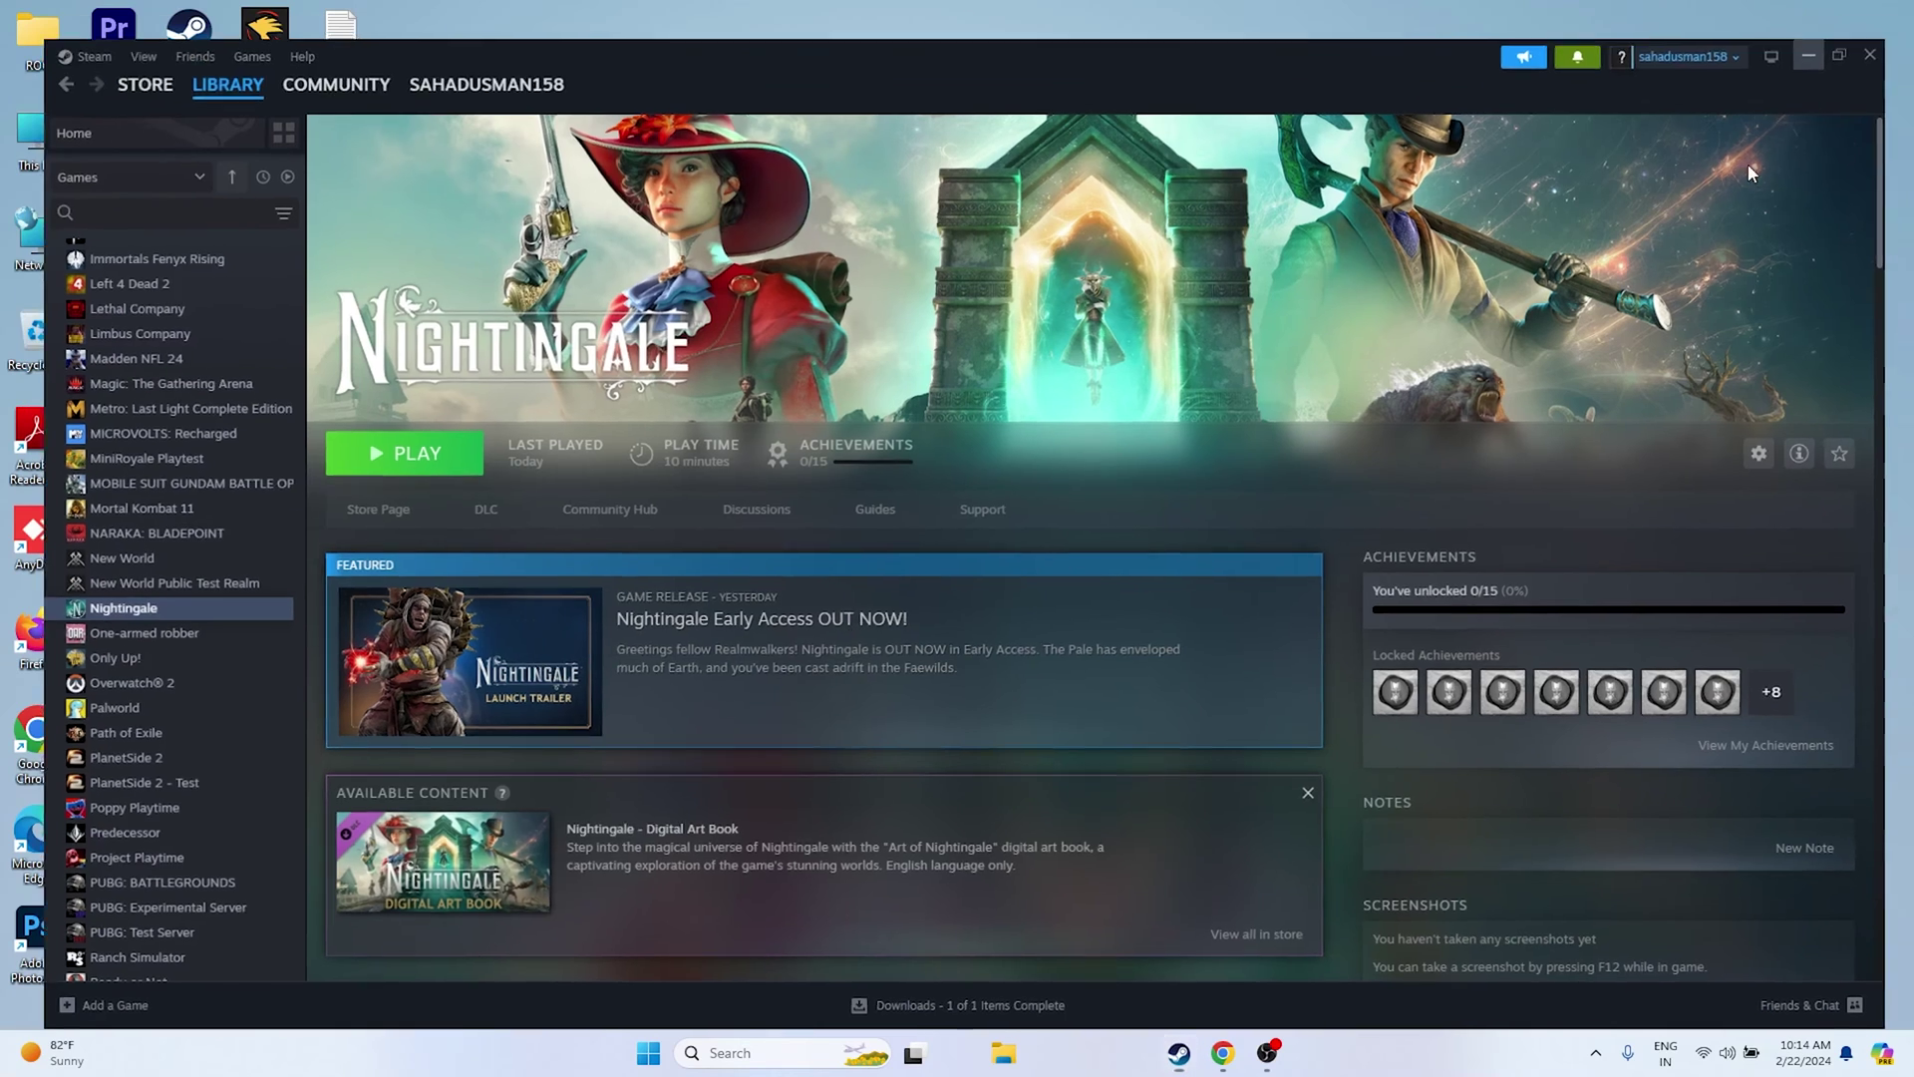
{"action": "left_click", "coordinate": [743, 1053]}
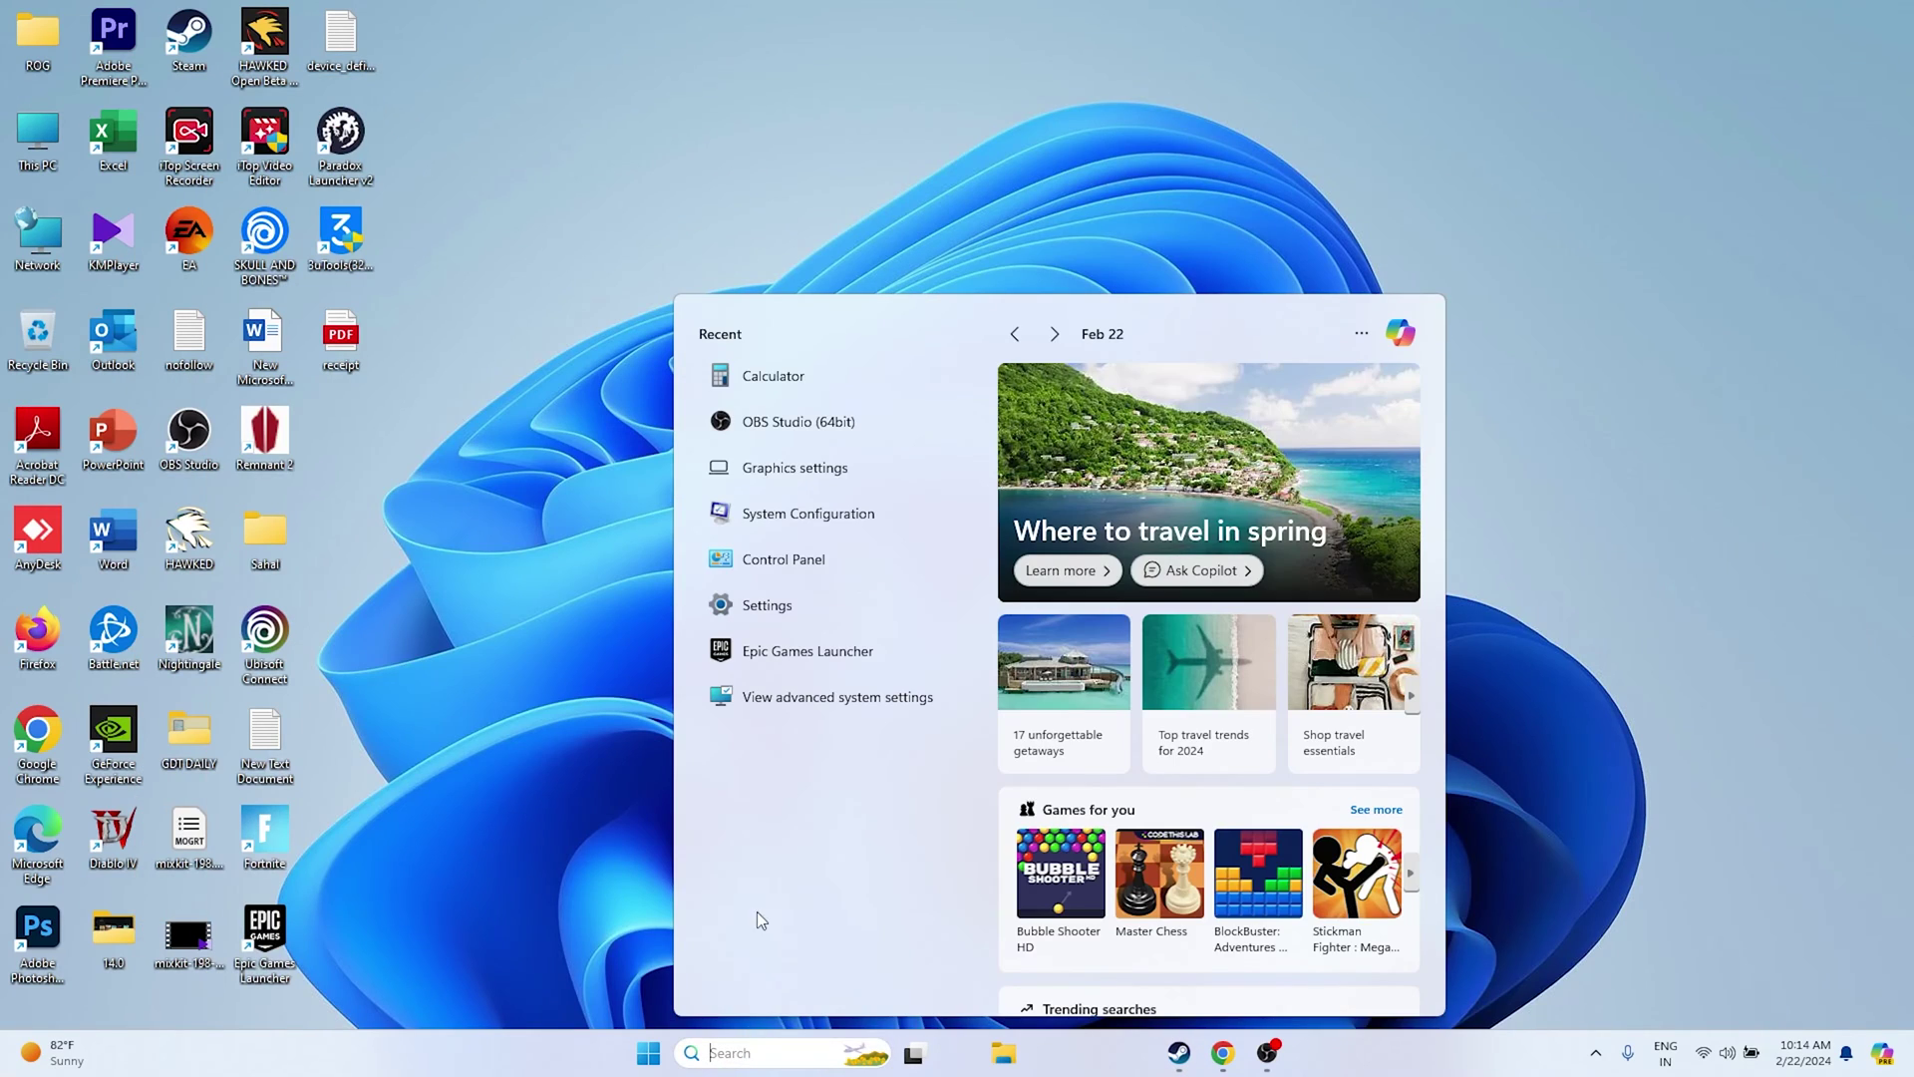
{"action": "left_click", "coordinate": [766, 604]}
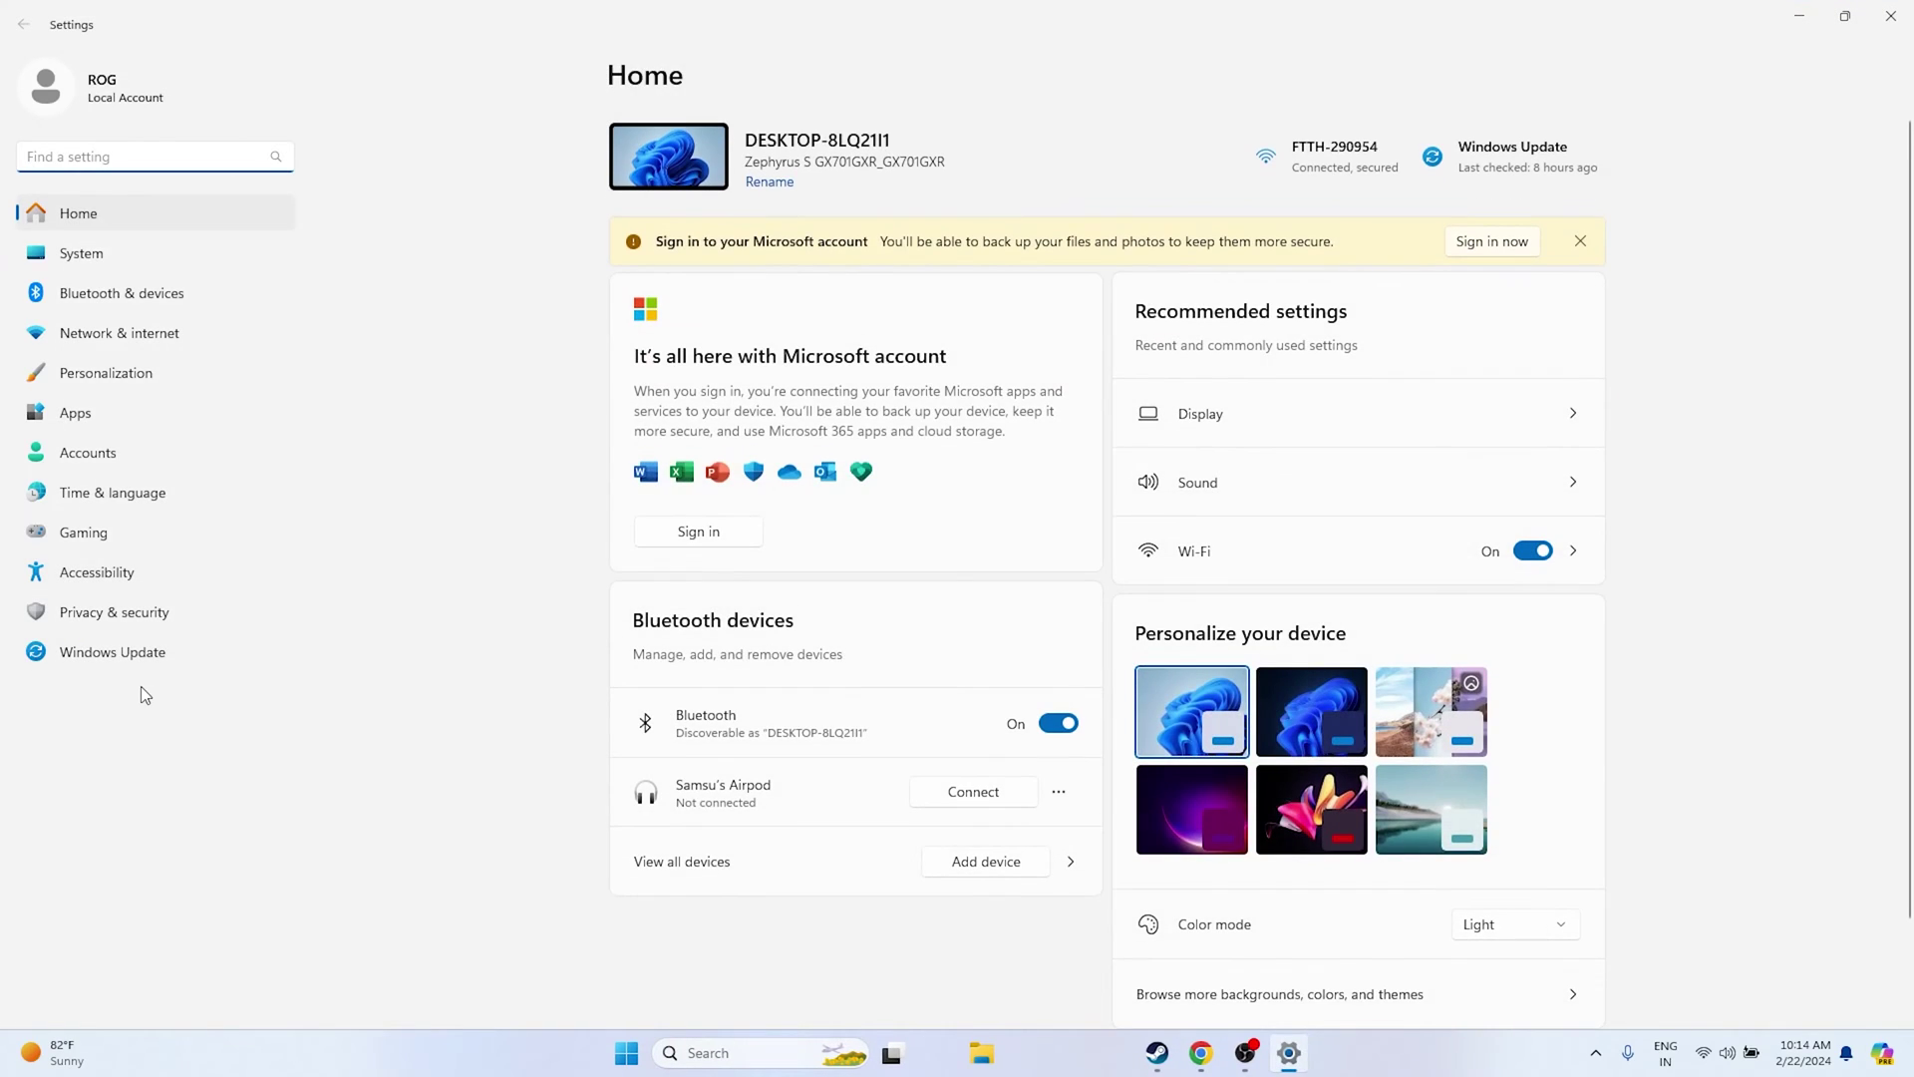
{"action": "left_click", "coordinate": [141, 653]}
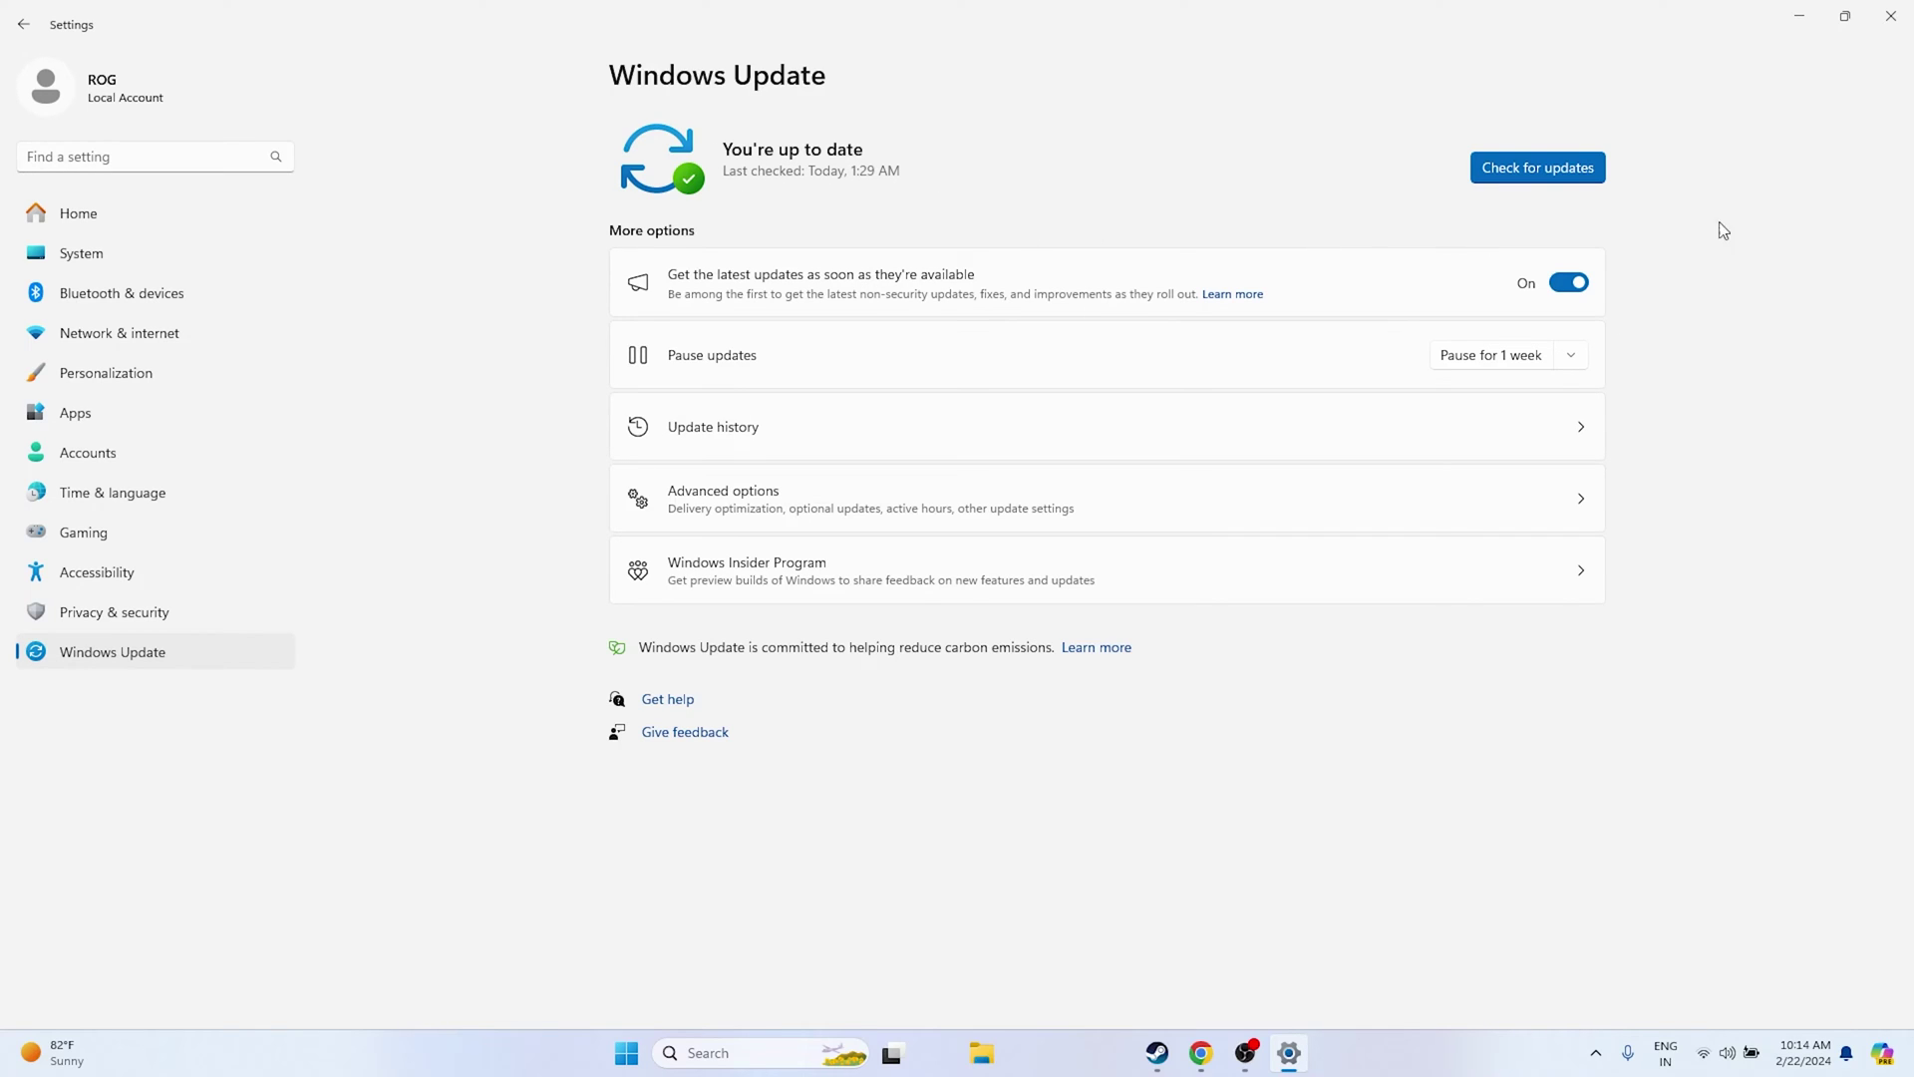
{"action": "left_click", "coordinate": [1890, 16]}
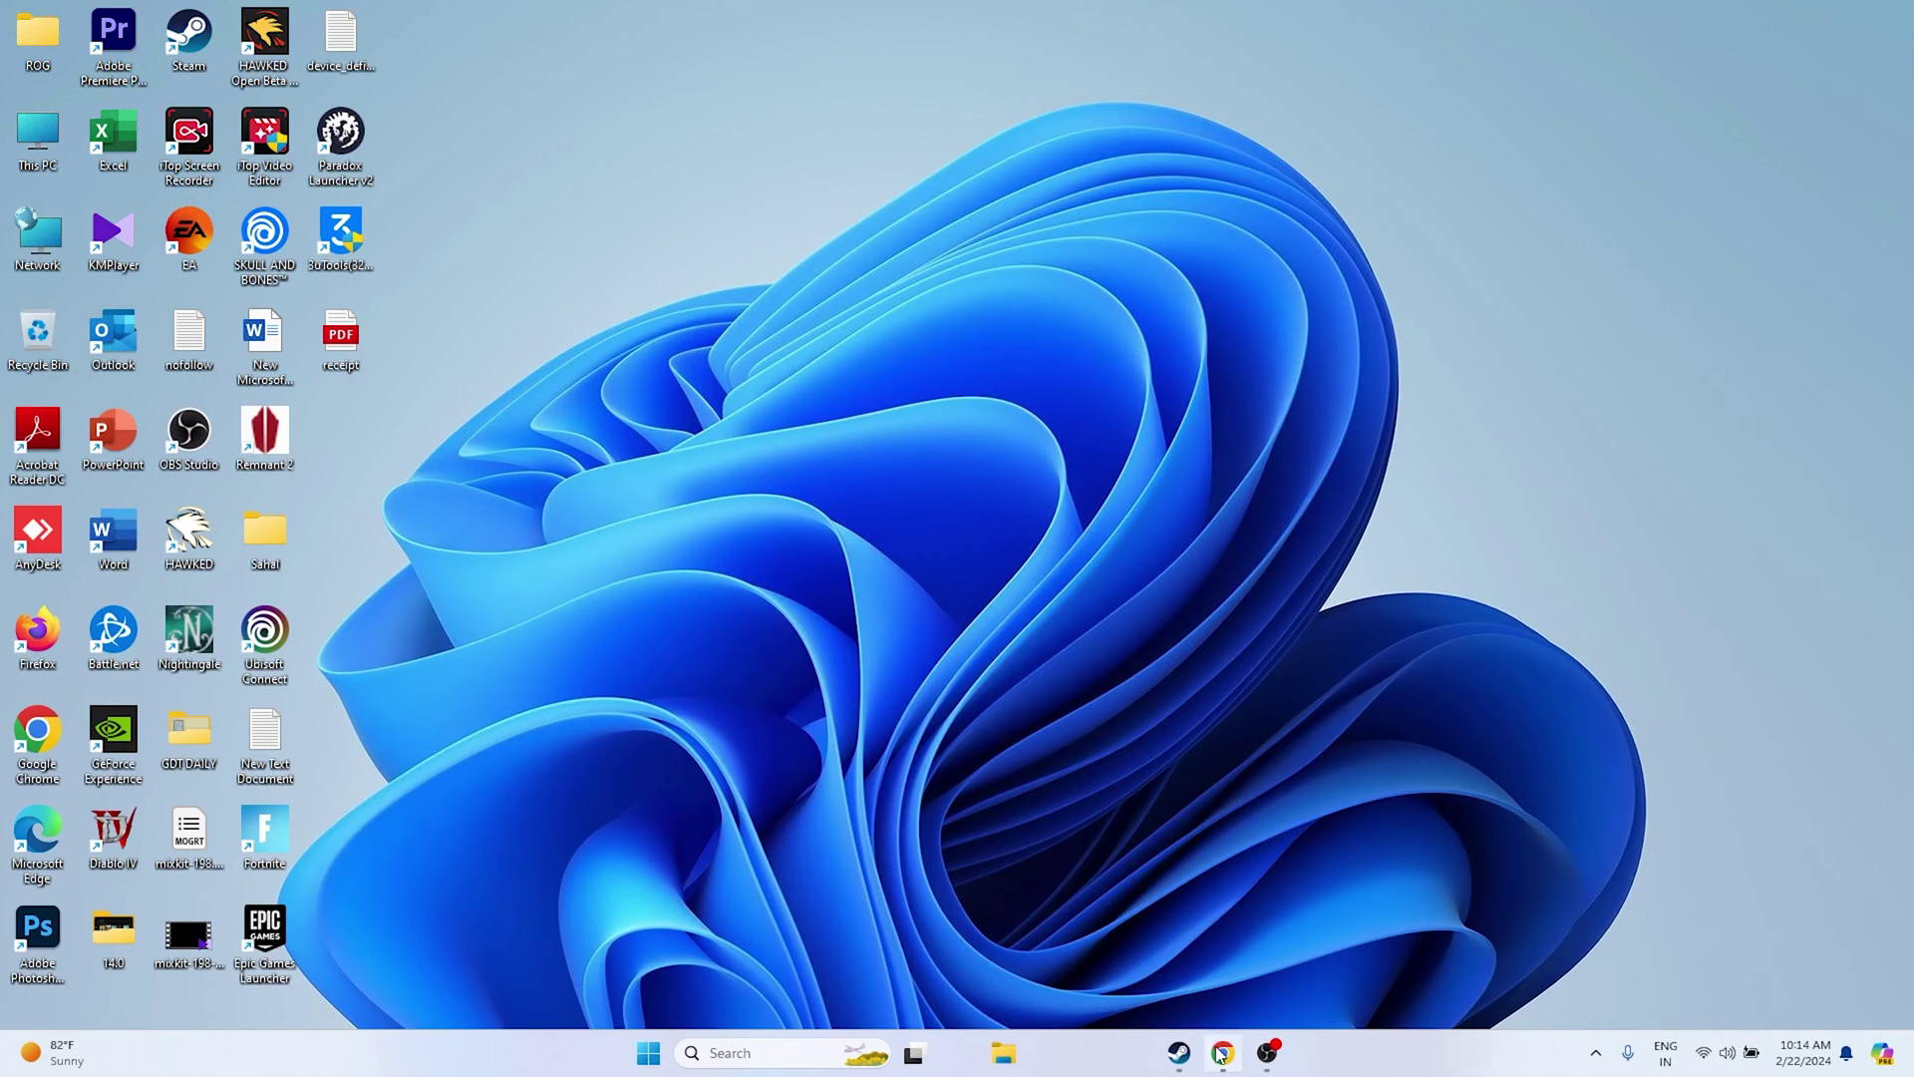
Switch to Chrome, decline NVIDIA's push notifications and view the GeForce Drivers and AMD Drivers and Support pages
{"action": "left_click", "coordinate": [1178, 1053]}
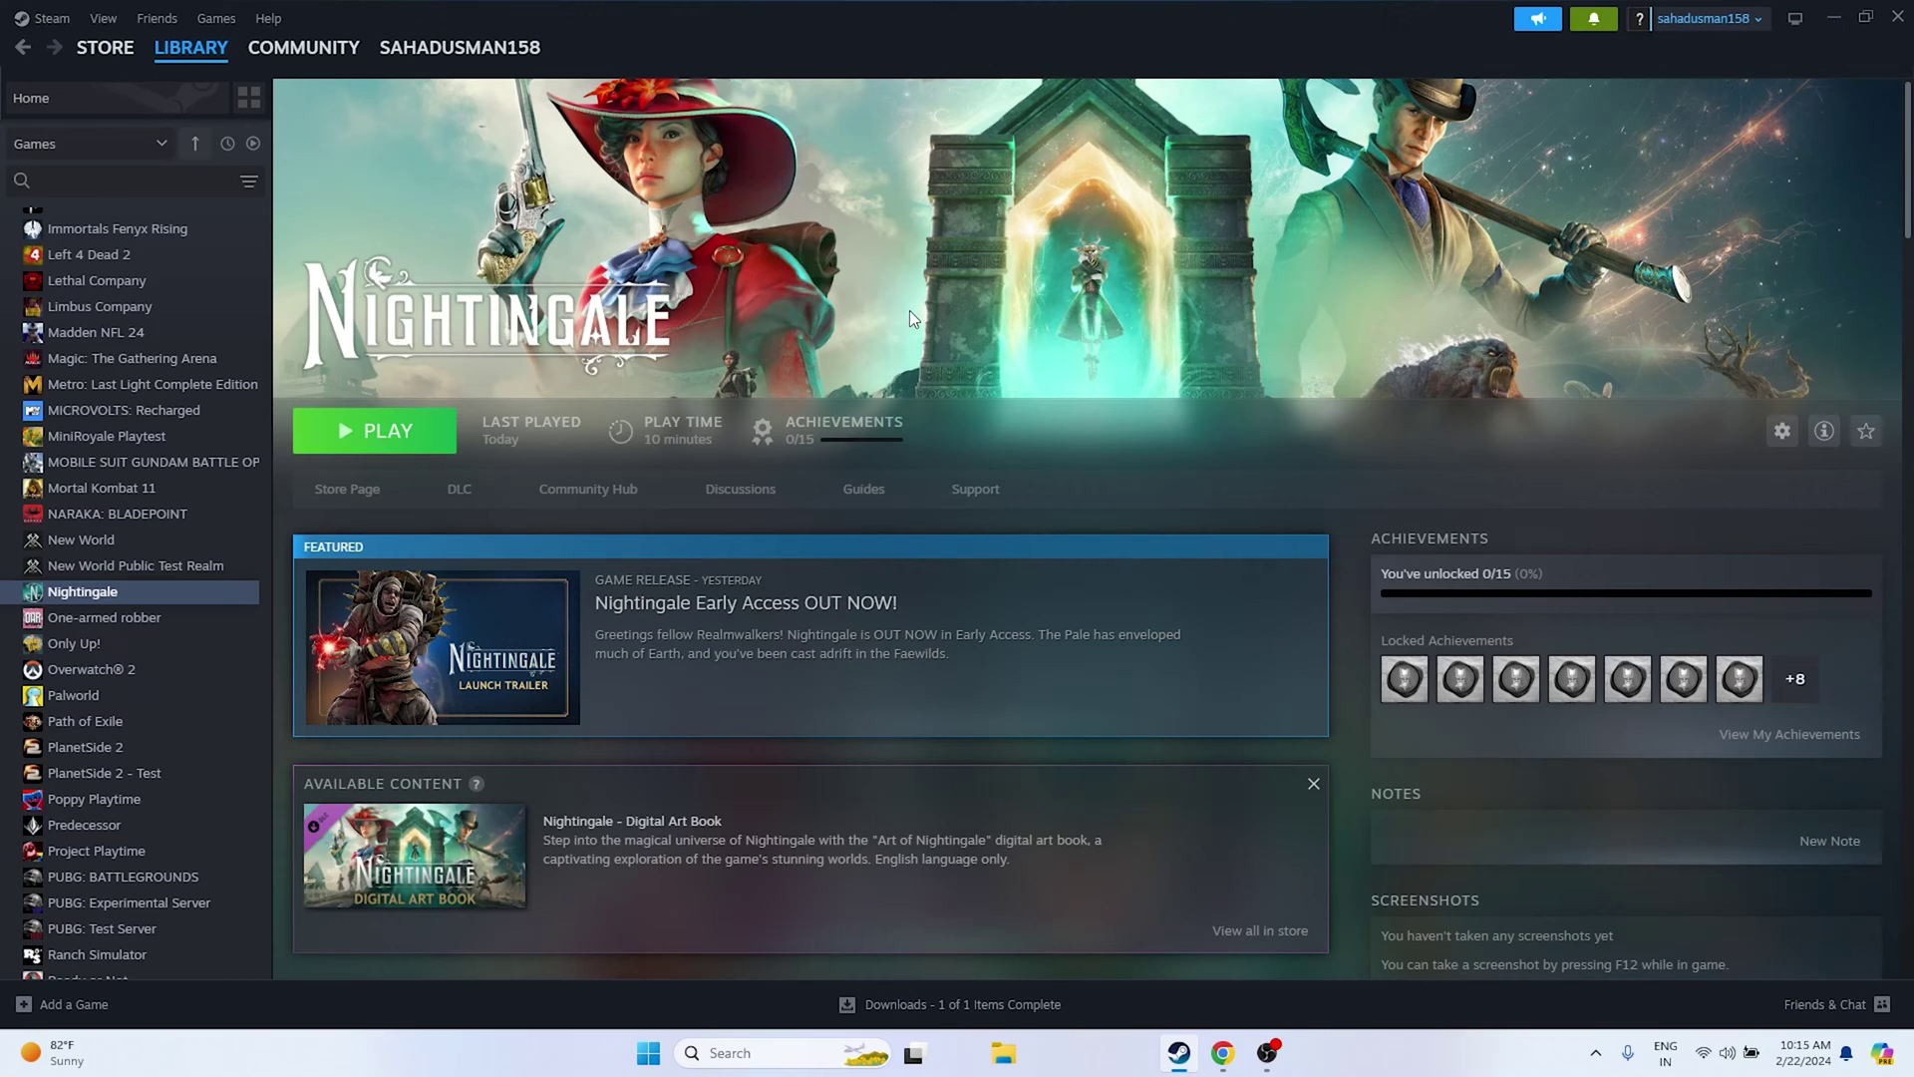
{"action": "left_click", "coordinate": [1222, 1053]}
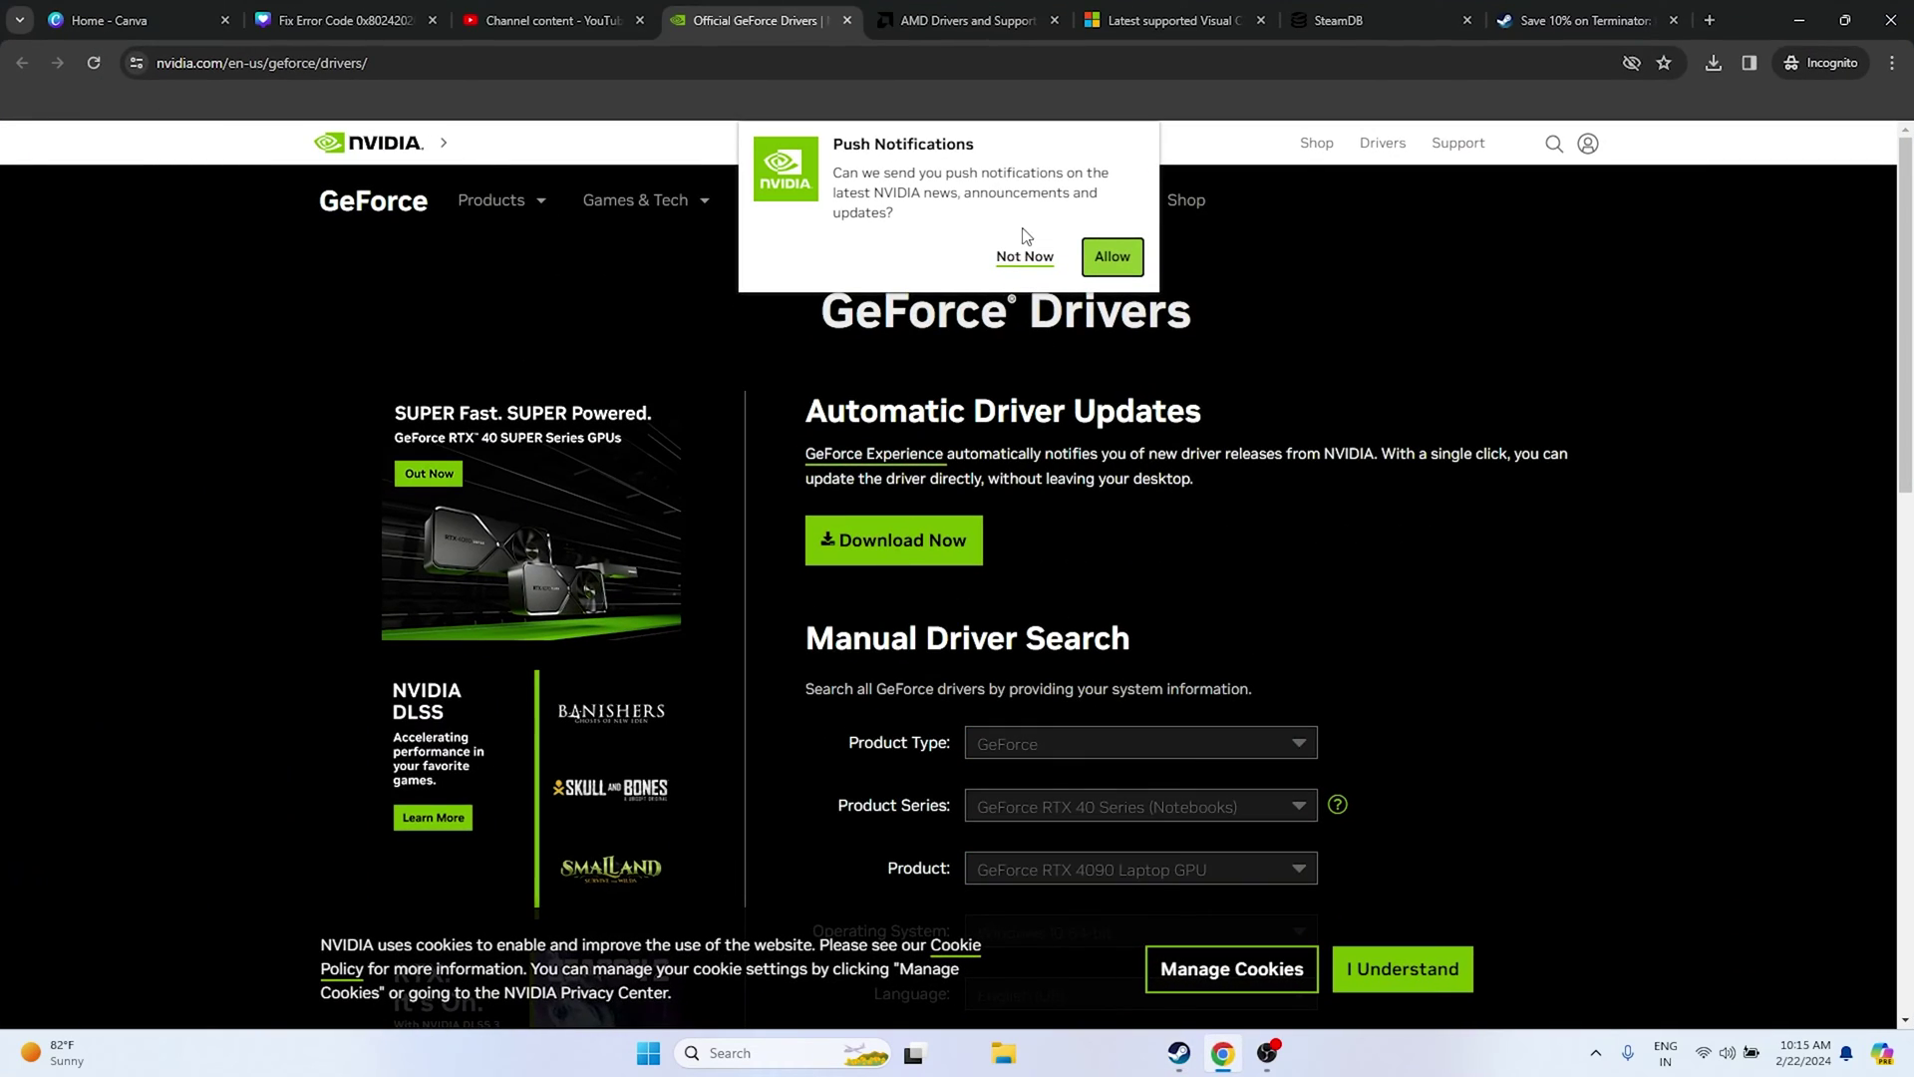
{"action": "left_click", "coordinate": [1025, 256]}
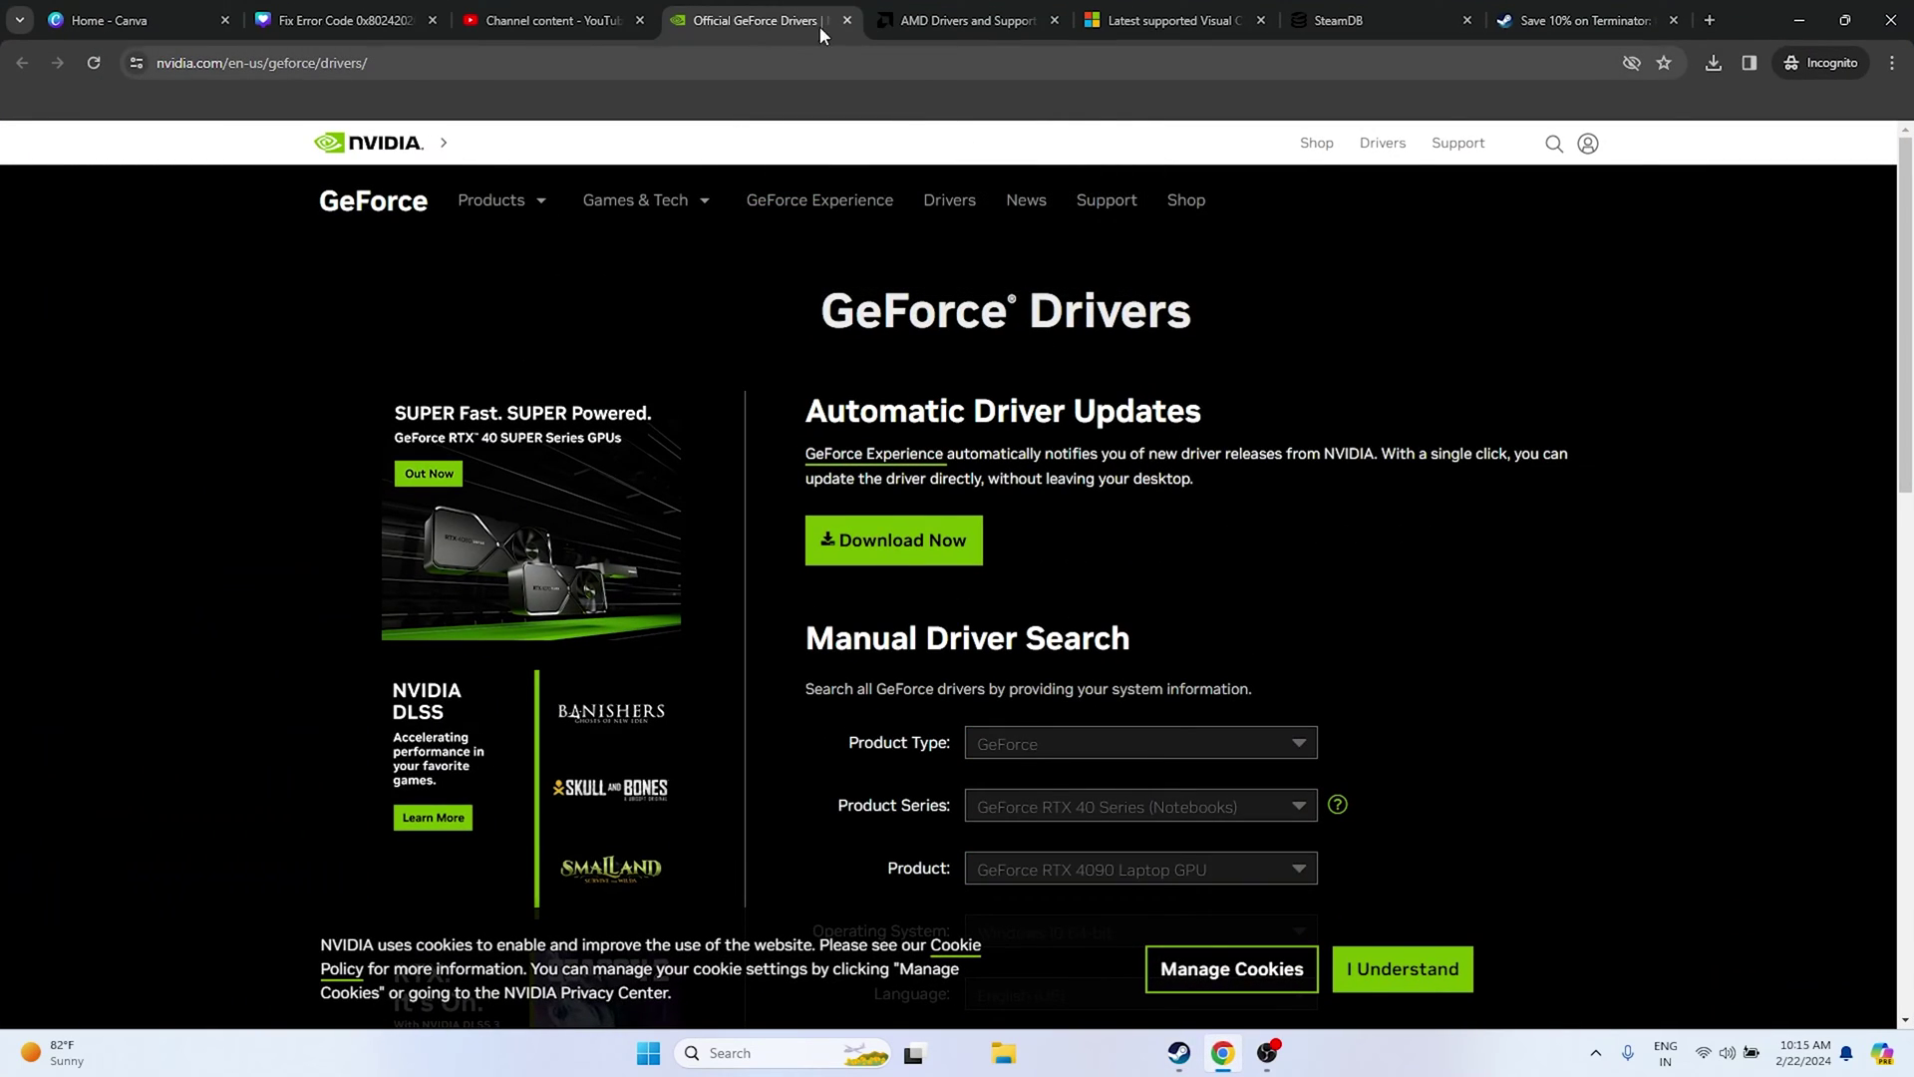
{"action": "left_click", "coordinate": [906, 8]}
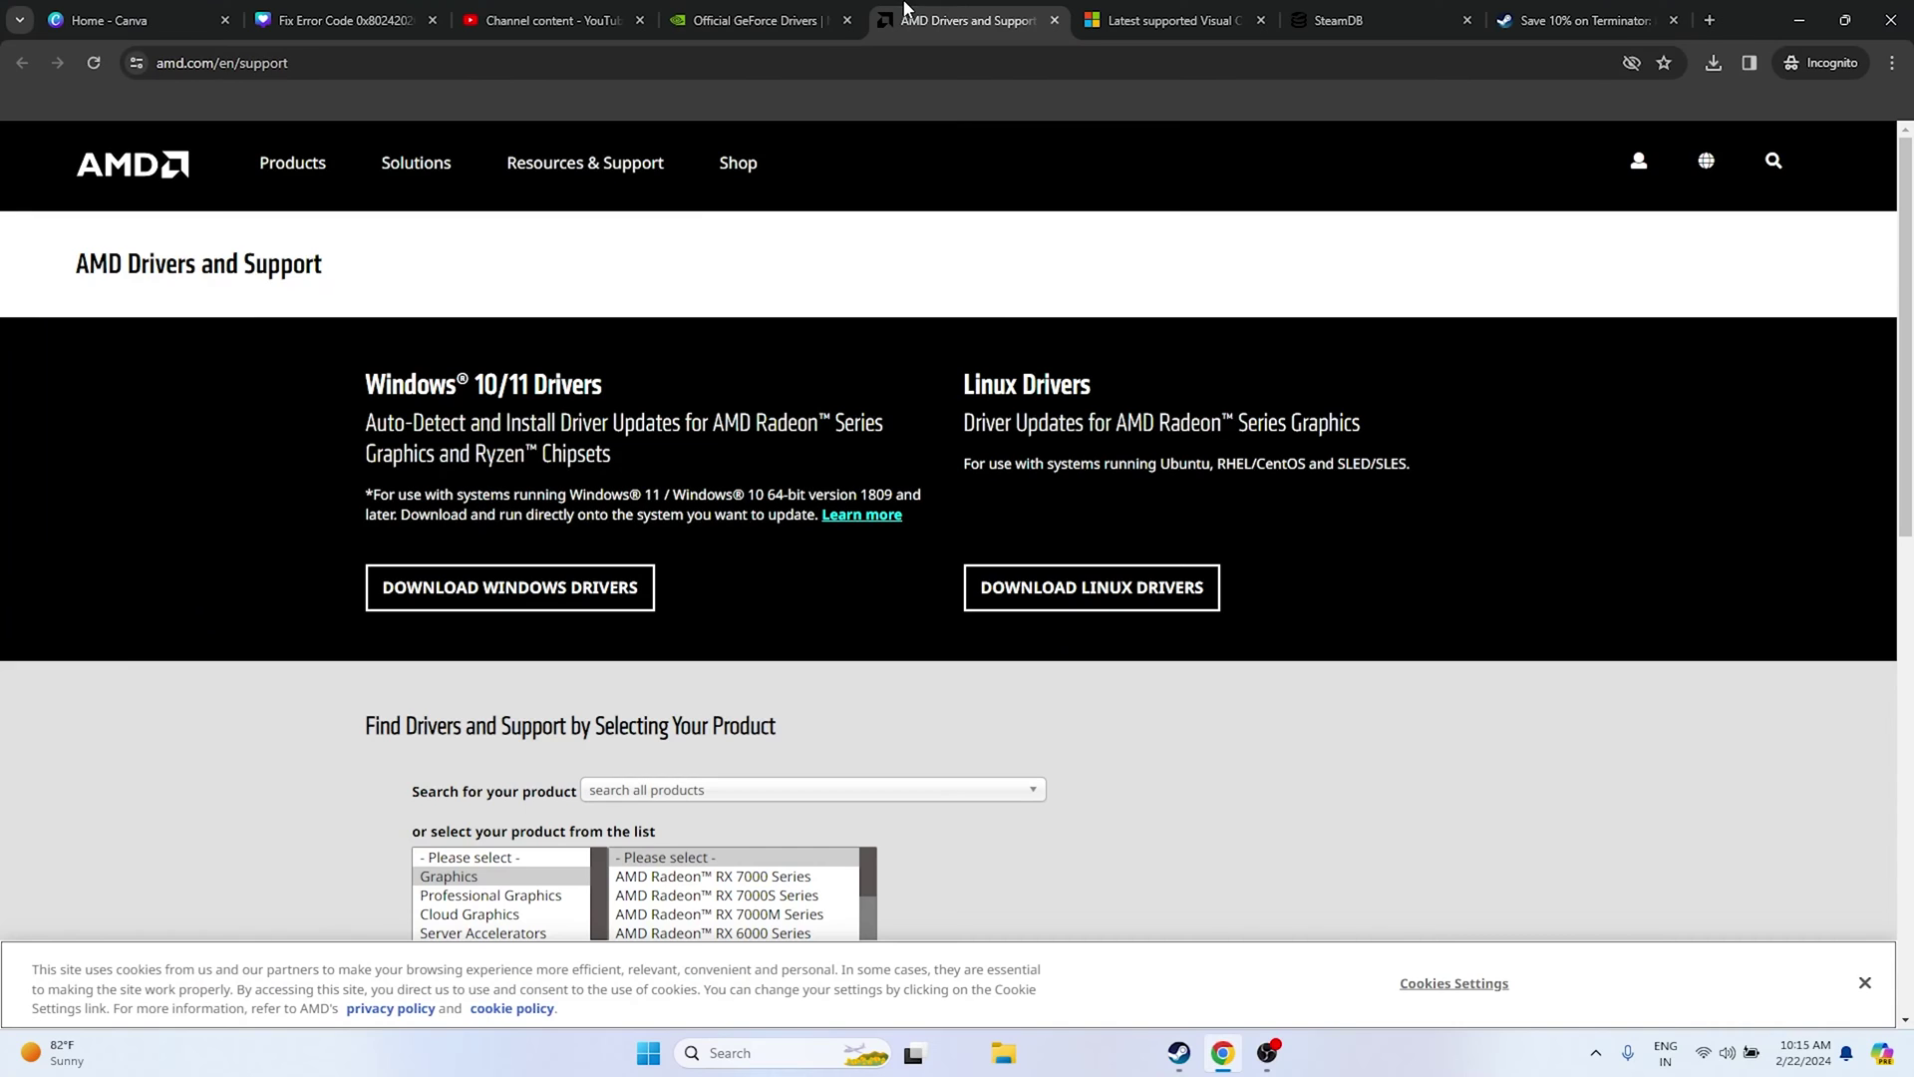
Return to the GeForce Drivers page and set the manual driver search's product series to GeForce RTX 40 Series
{"action": "left_click", "coordinate": [790, 18]}
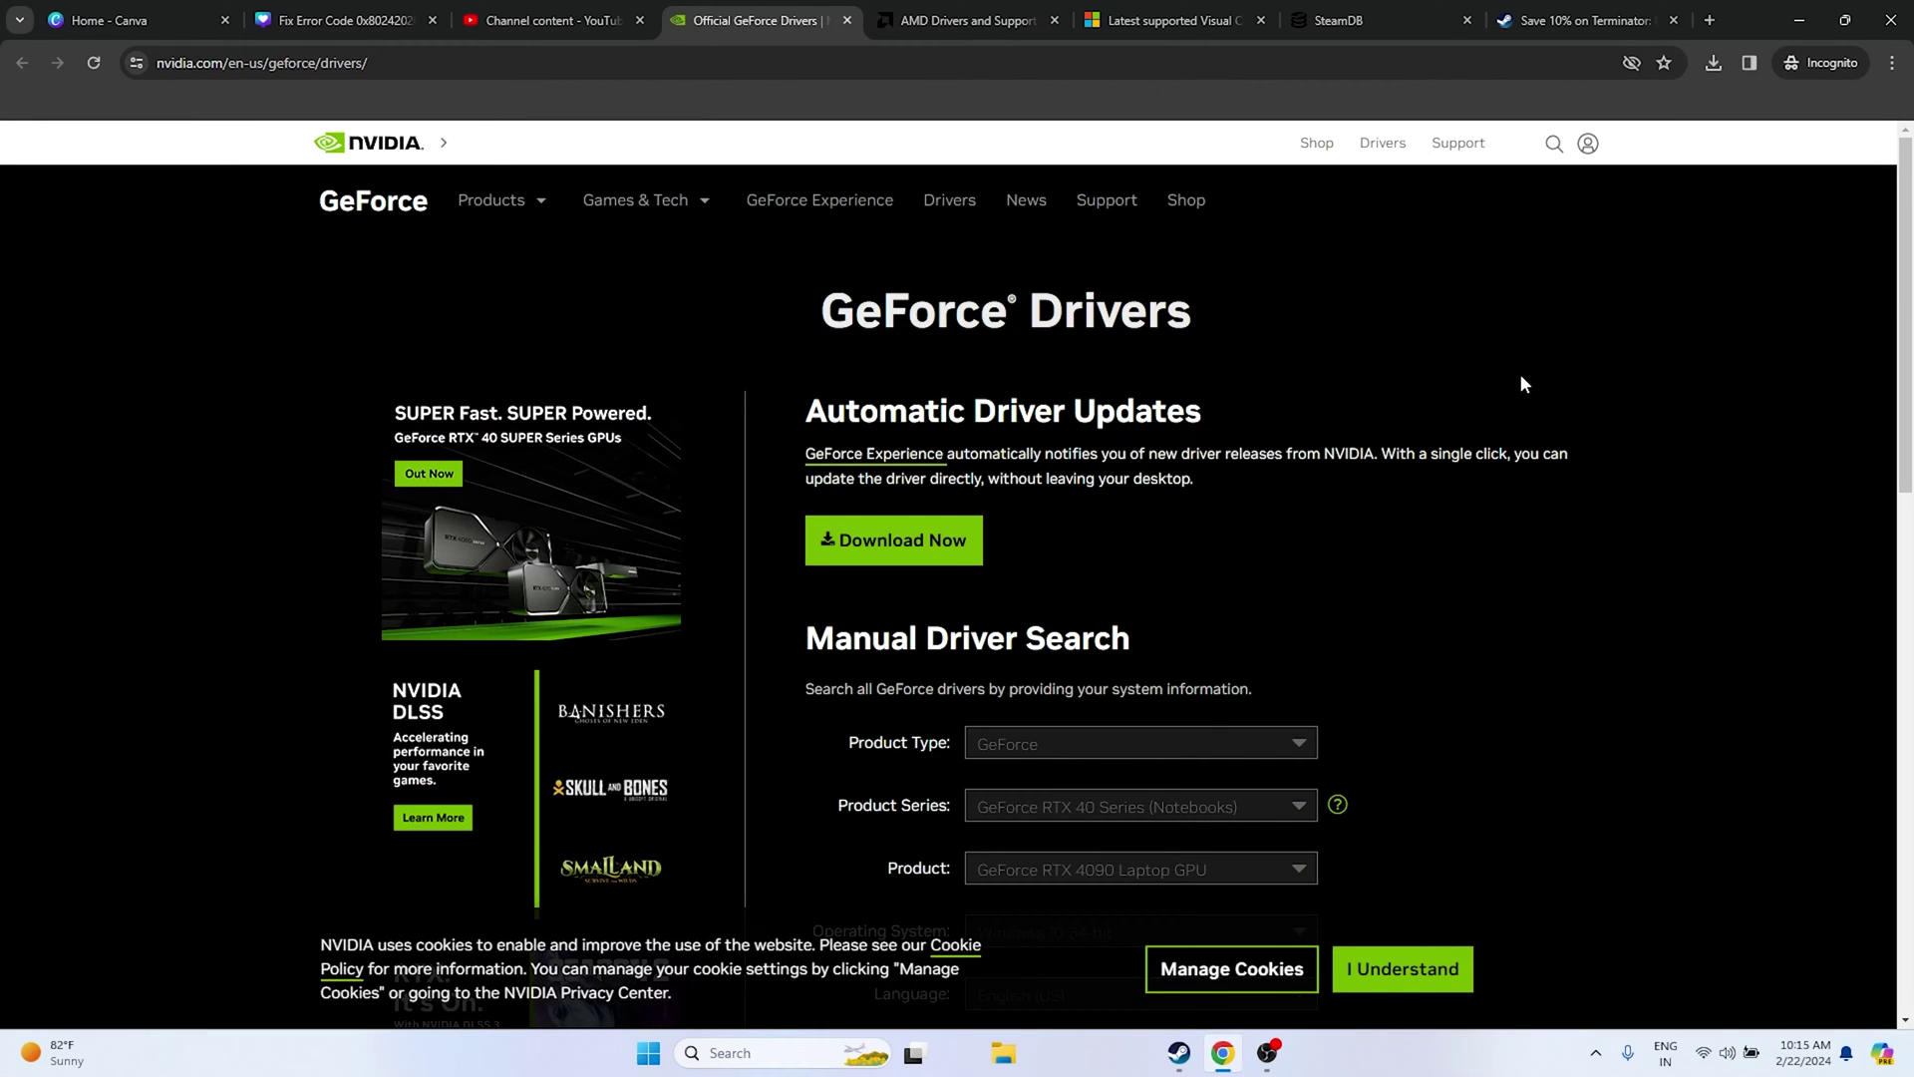
{"action": "scroll", "coordinate": [1565, 364], "scroll_direction": "down", "scroll_amount": 4}
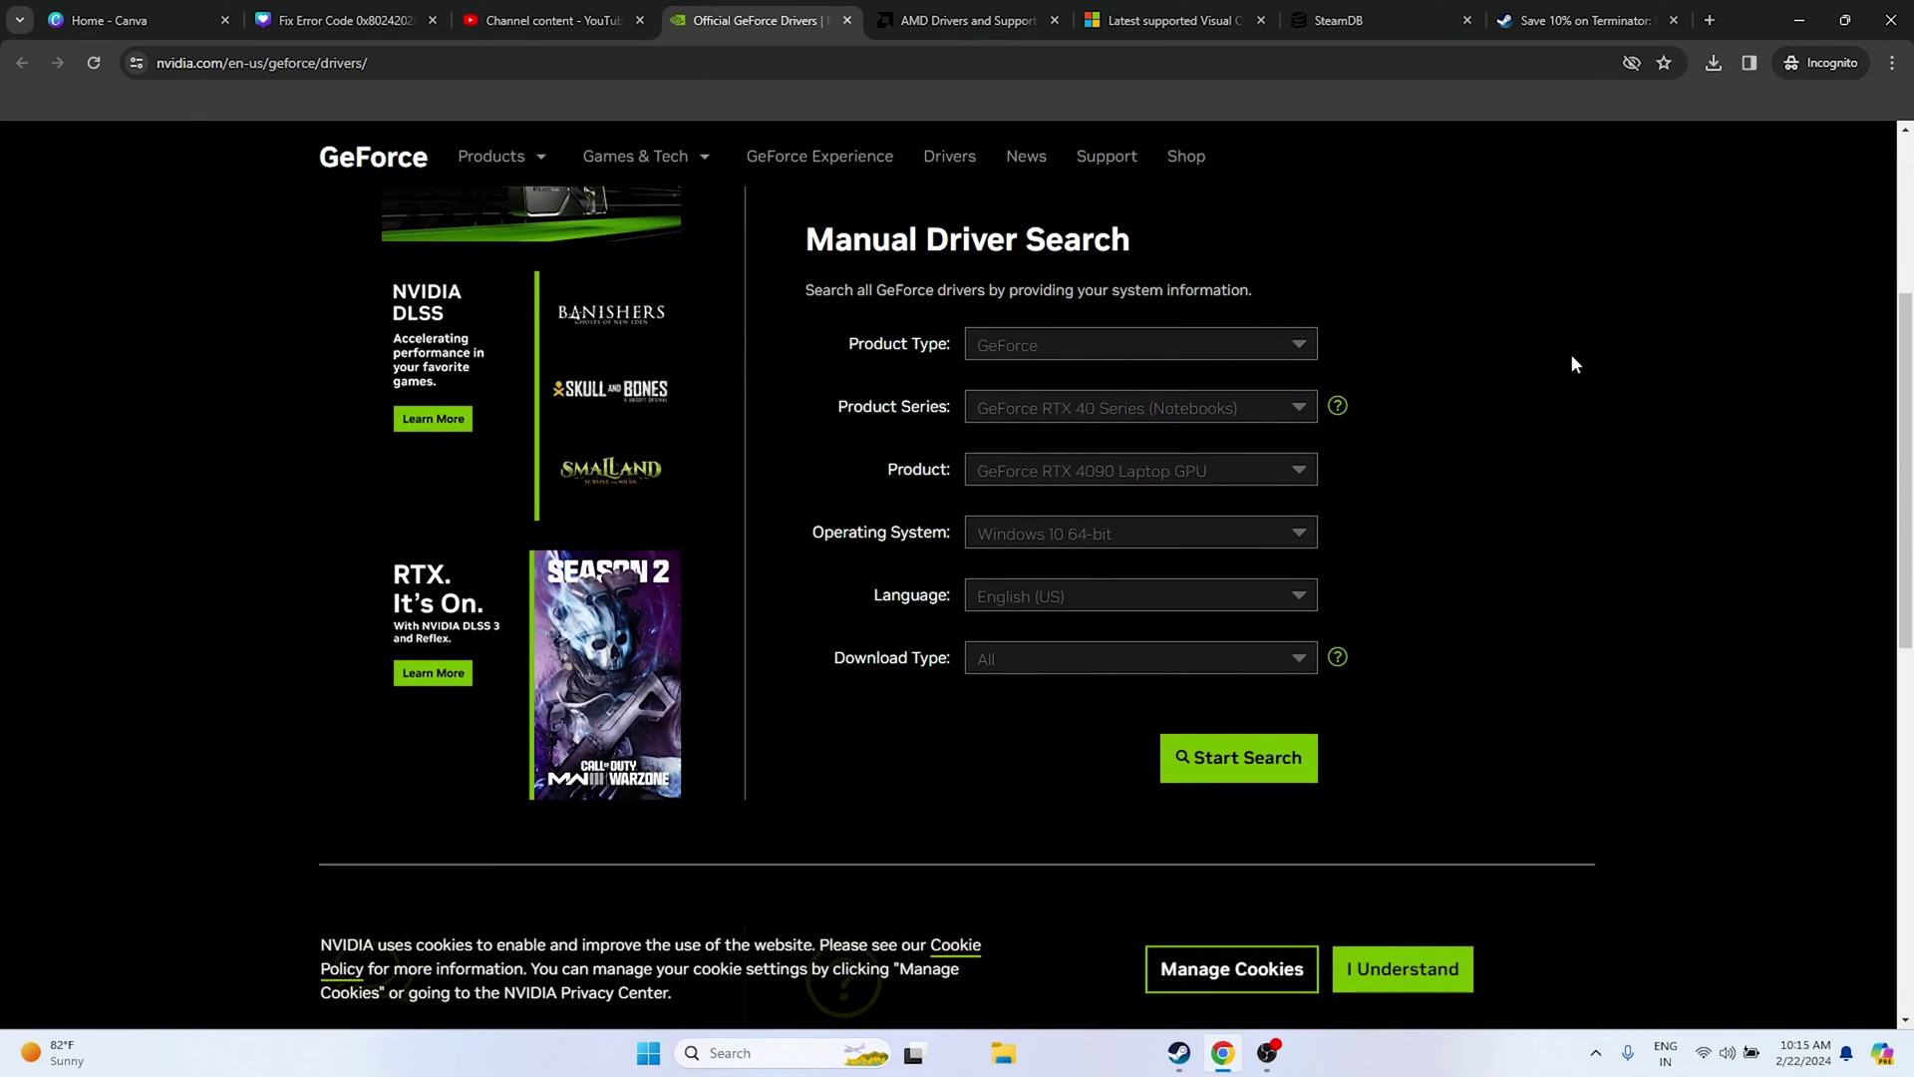
{"action": "left_click", "coordinate": [1034, 357]}
{"action": "left_click", "coordinate": [1043, 379]}
{"action": "left_click", "coordinate": [1039, 411]}
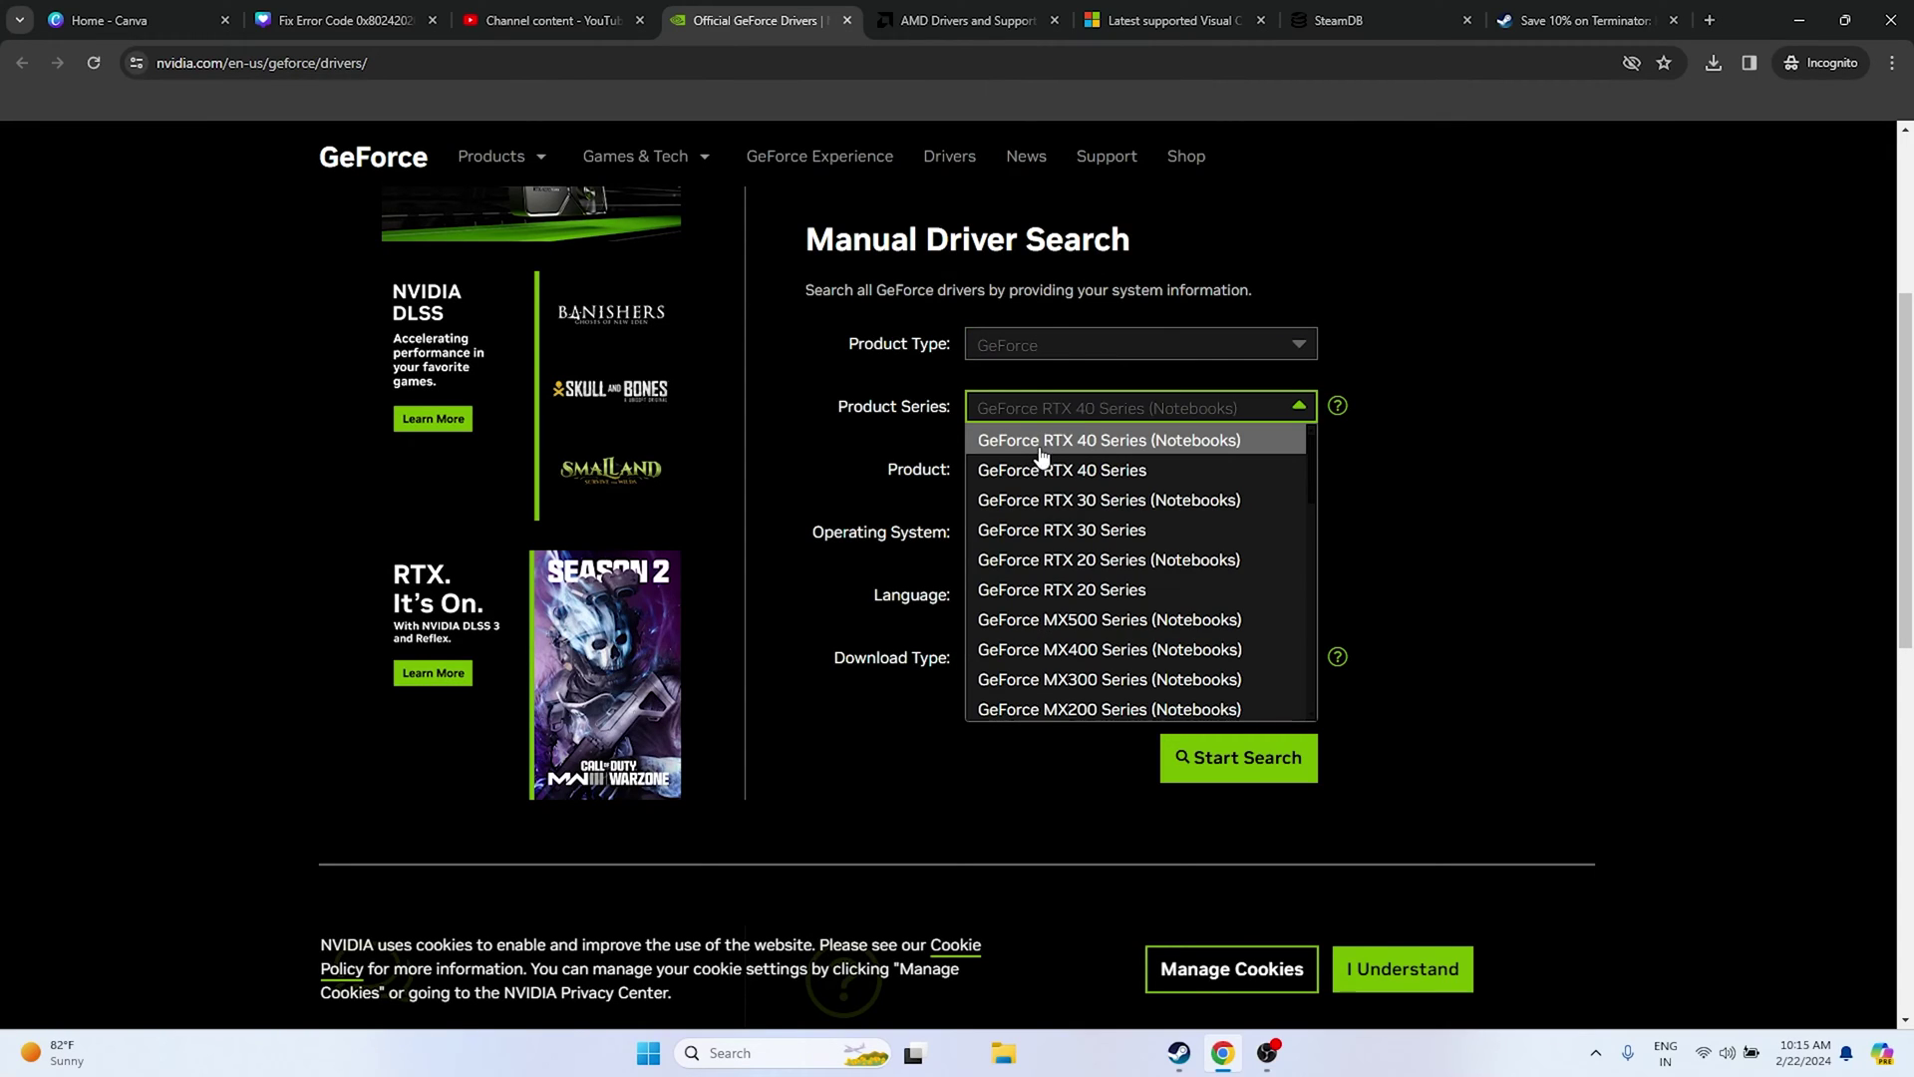
{"action": "left_click", "coordinate": [1117, 470]}
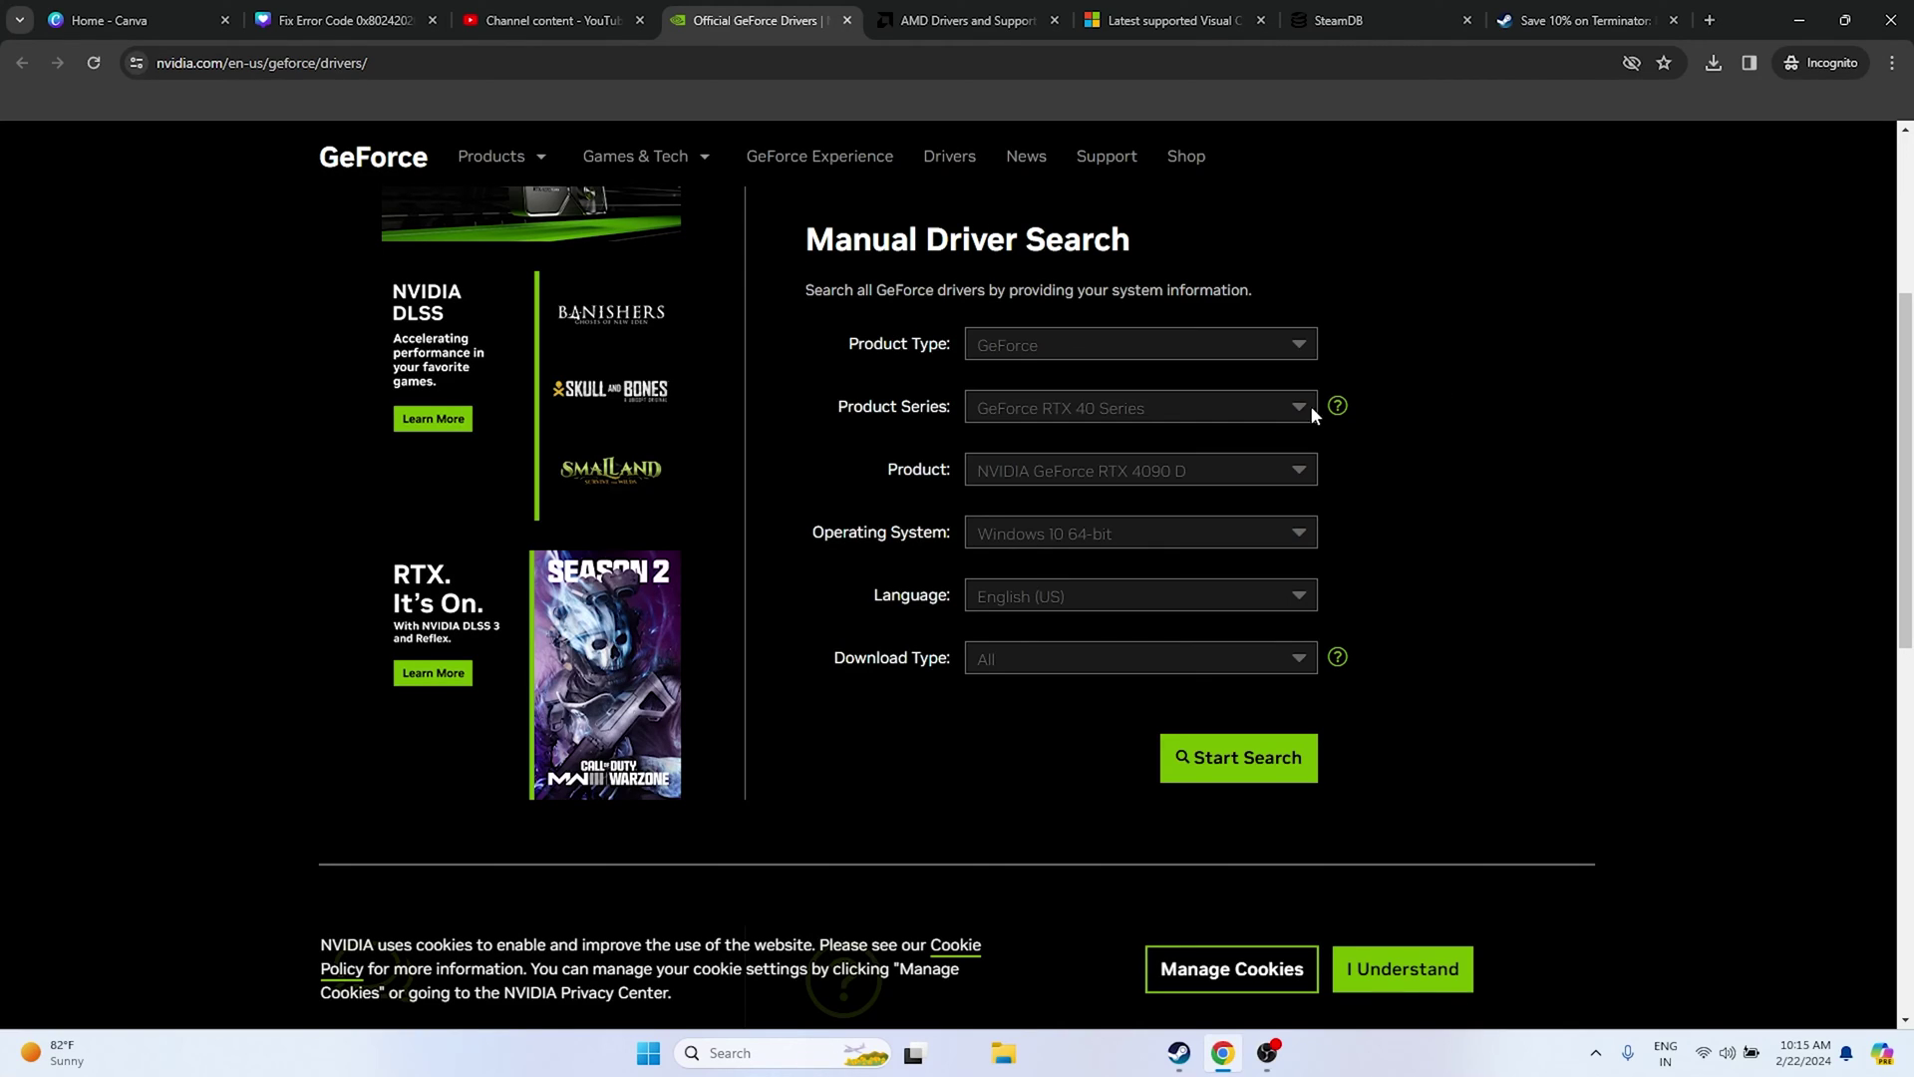
Choose NVIDIA GeForce RTX 4090 D as the product and Windows 11 as the operating system, and start the driver search
{"action": "left_click", "coordinate": [1060, 470]}
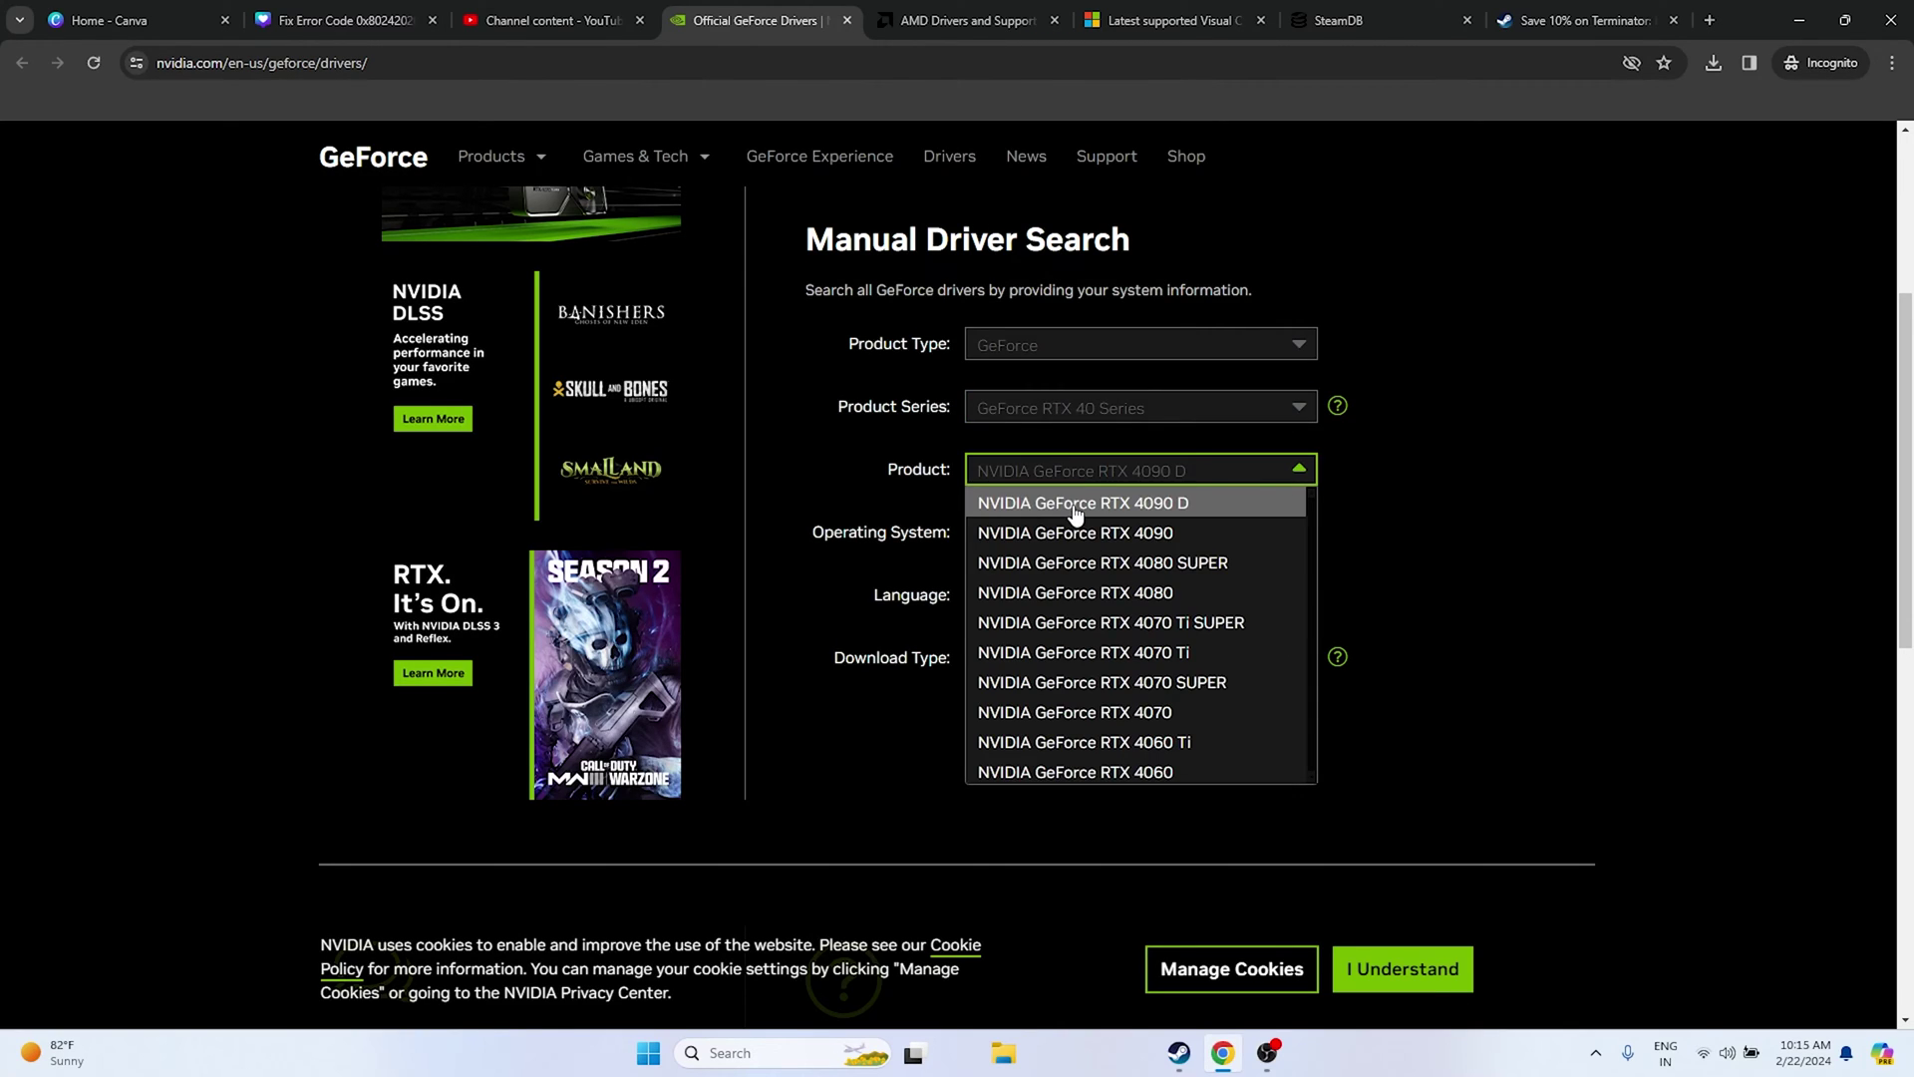
{"action": "left_click", "coordinate": [1110, 493]}
{"action": "left_click", "coordinate": [1133, 528]}
{"action": "left_click", "coordinate": [1092, 591]}
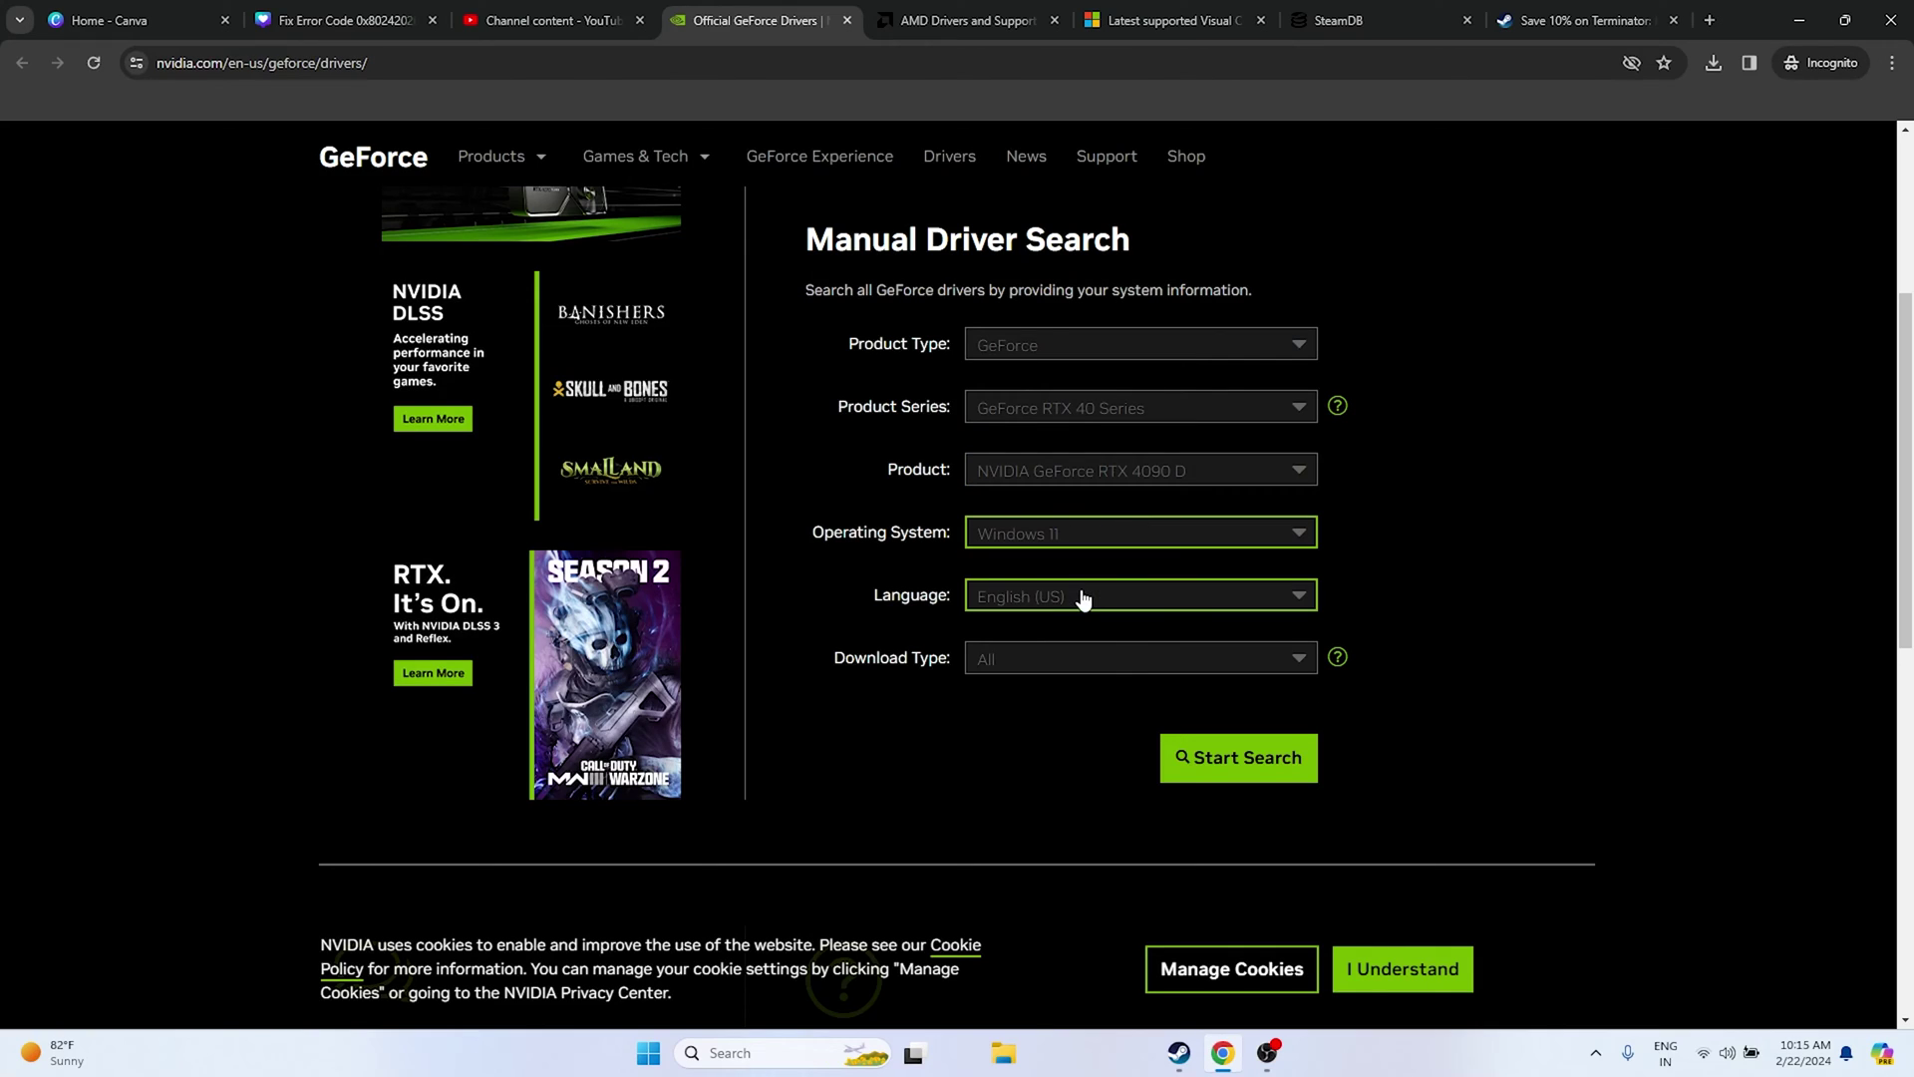
{"action": "left_click", "coordinate": [1239, 759]}
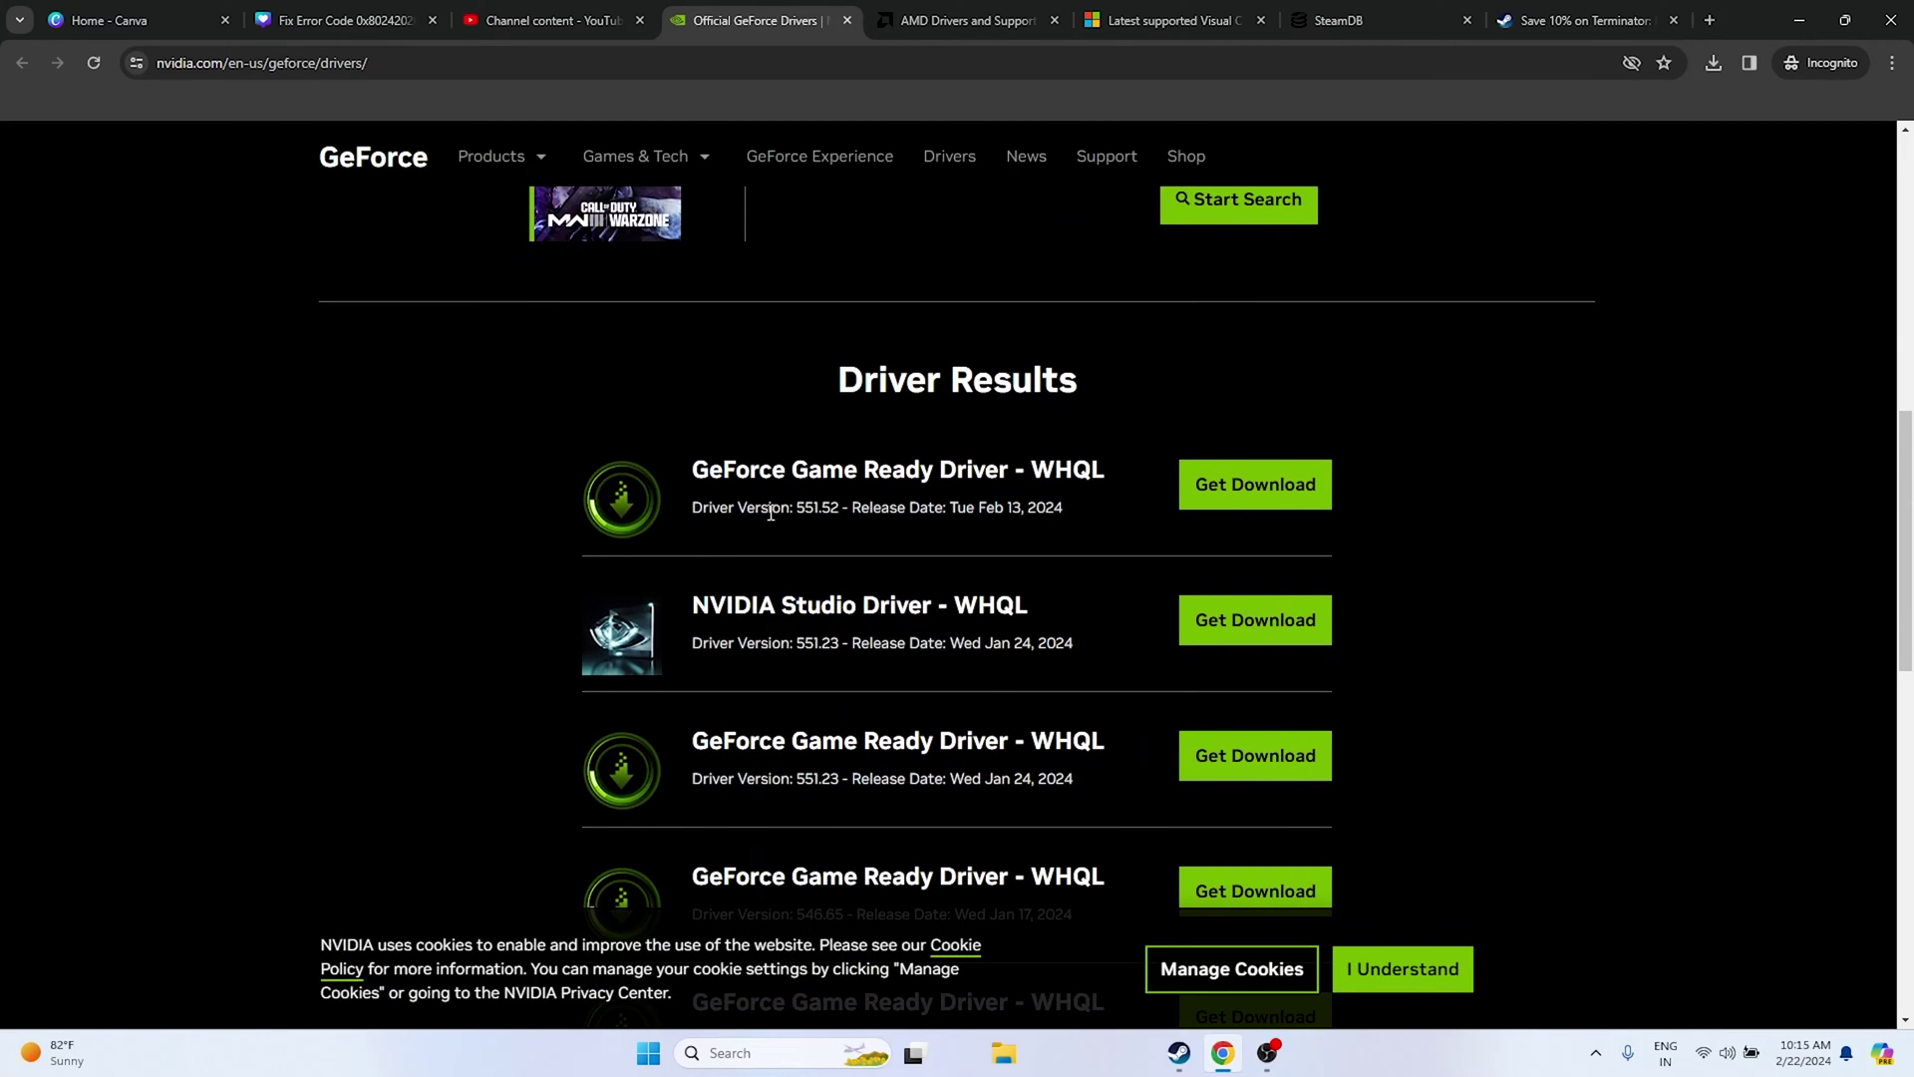
Download the GeForce Game Ready Driver version 551.52 into the Downloads folder and check the download's progress
{"action": "left_click_drag", "start_coordinate": [797, 505], "coordinate": [837, 504]}
{"action": "left_click_drag", "start_coordinate": [1007, 508], "coordinate": [1064, 512]}
{"action": "left_click", "coordinate": [1270, 483]}
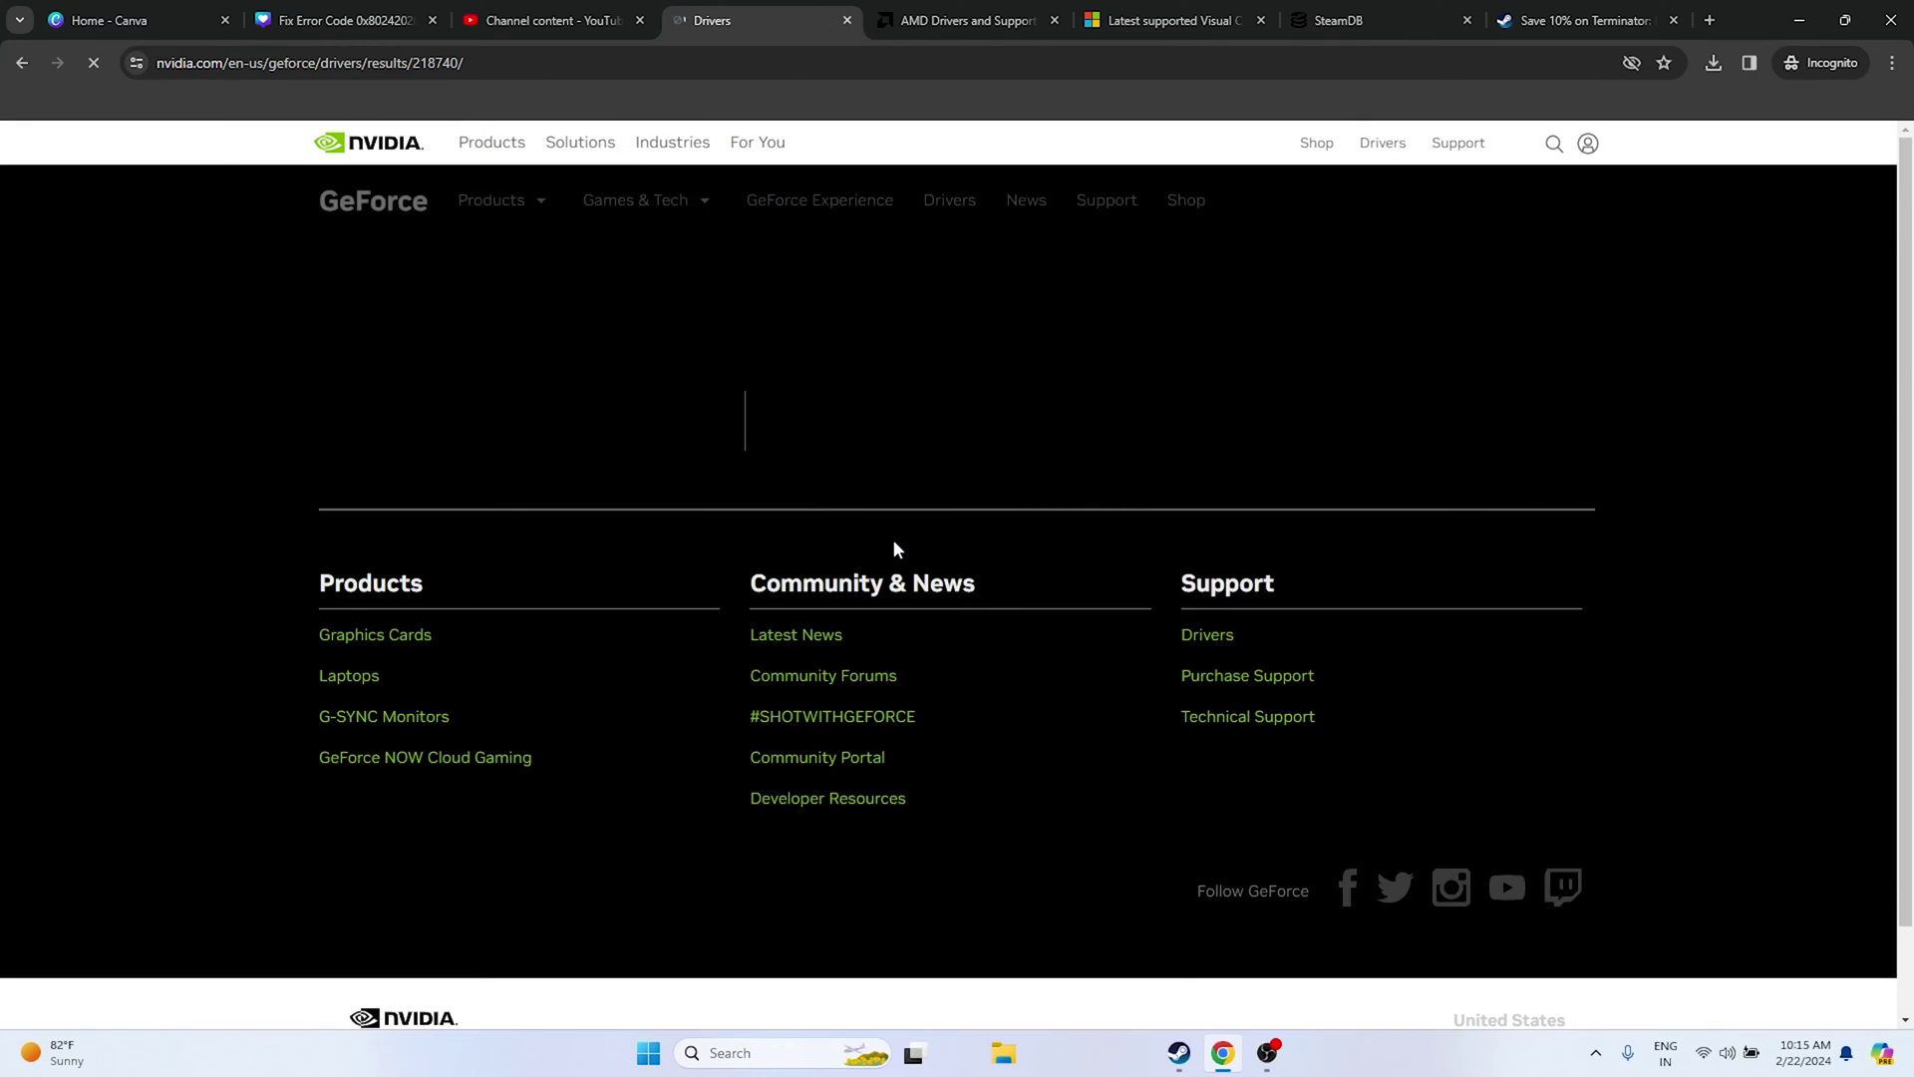
{"action": "left_click", "coordinate": [1527, 407]}
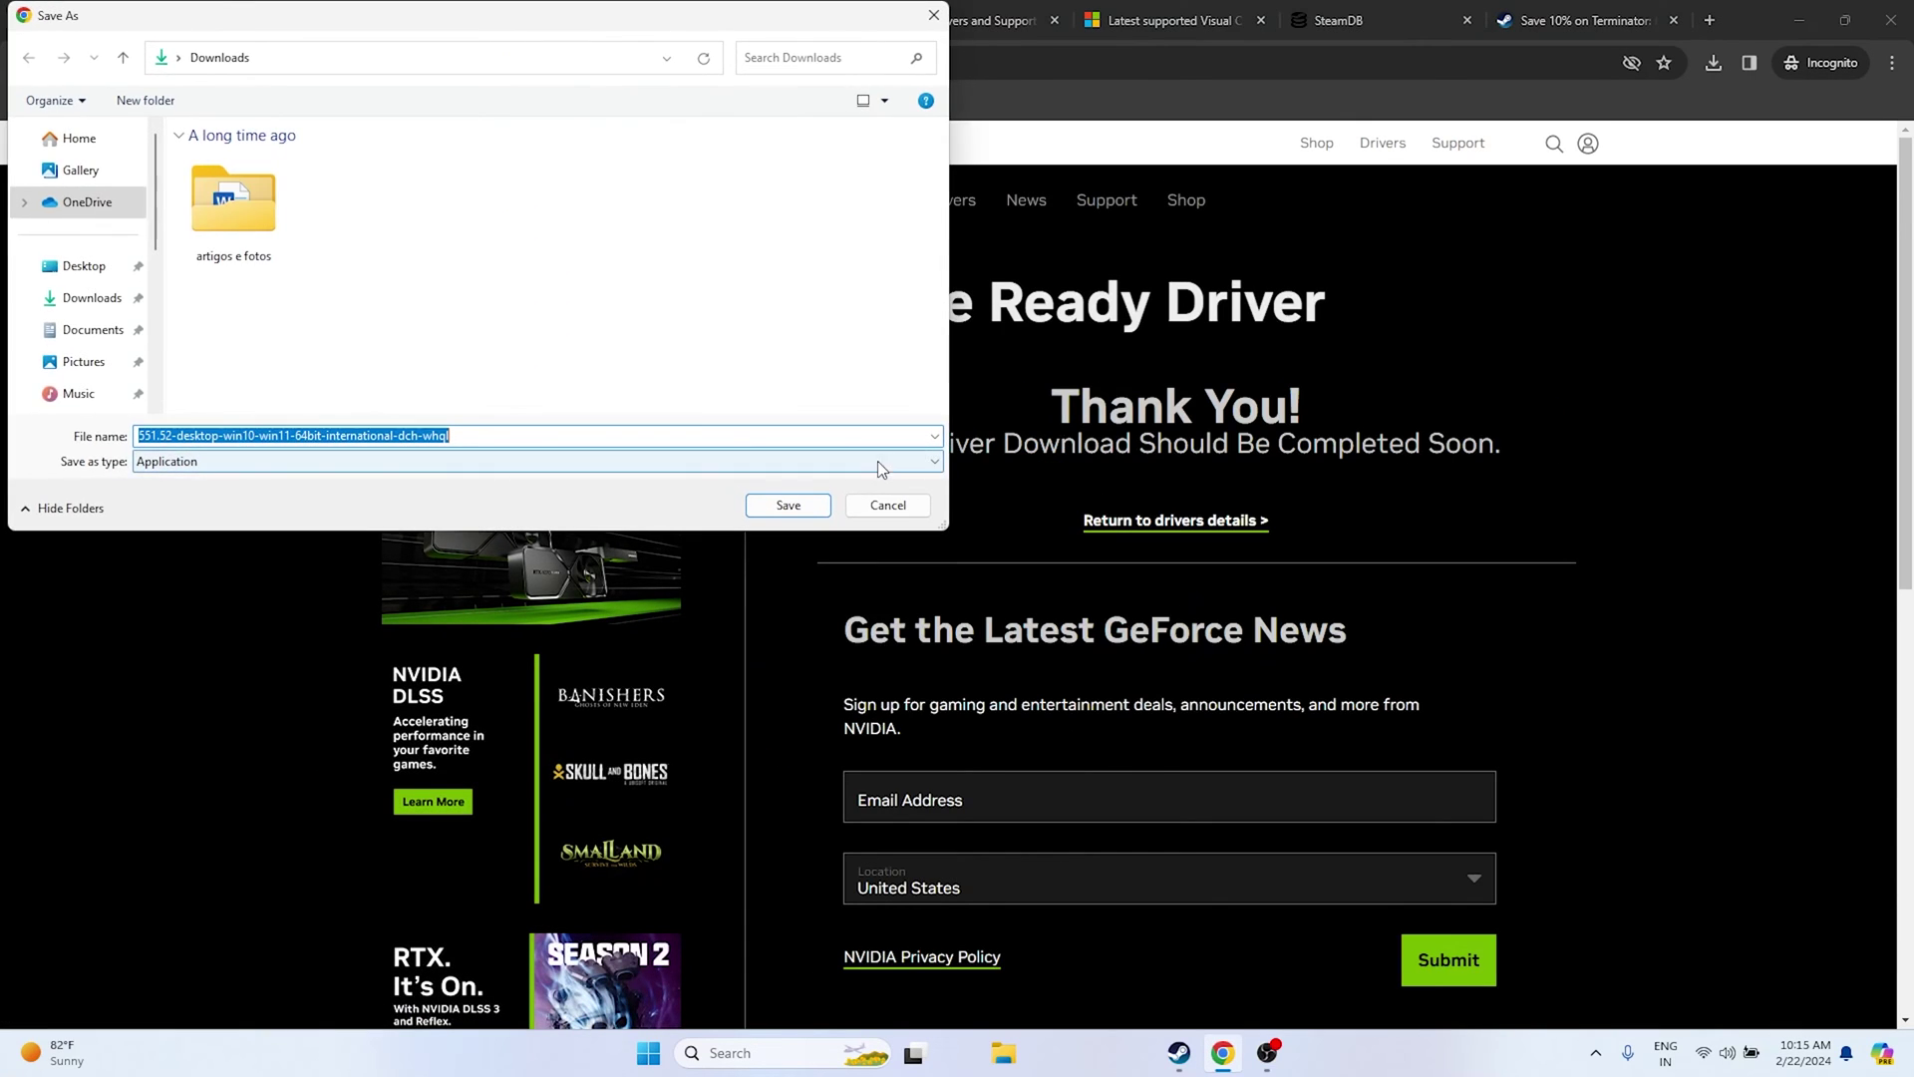
{"action": "left_click", "coordinate": [823, 505]}
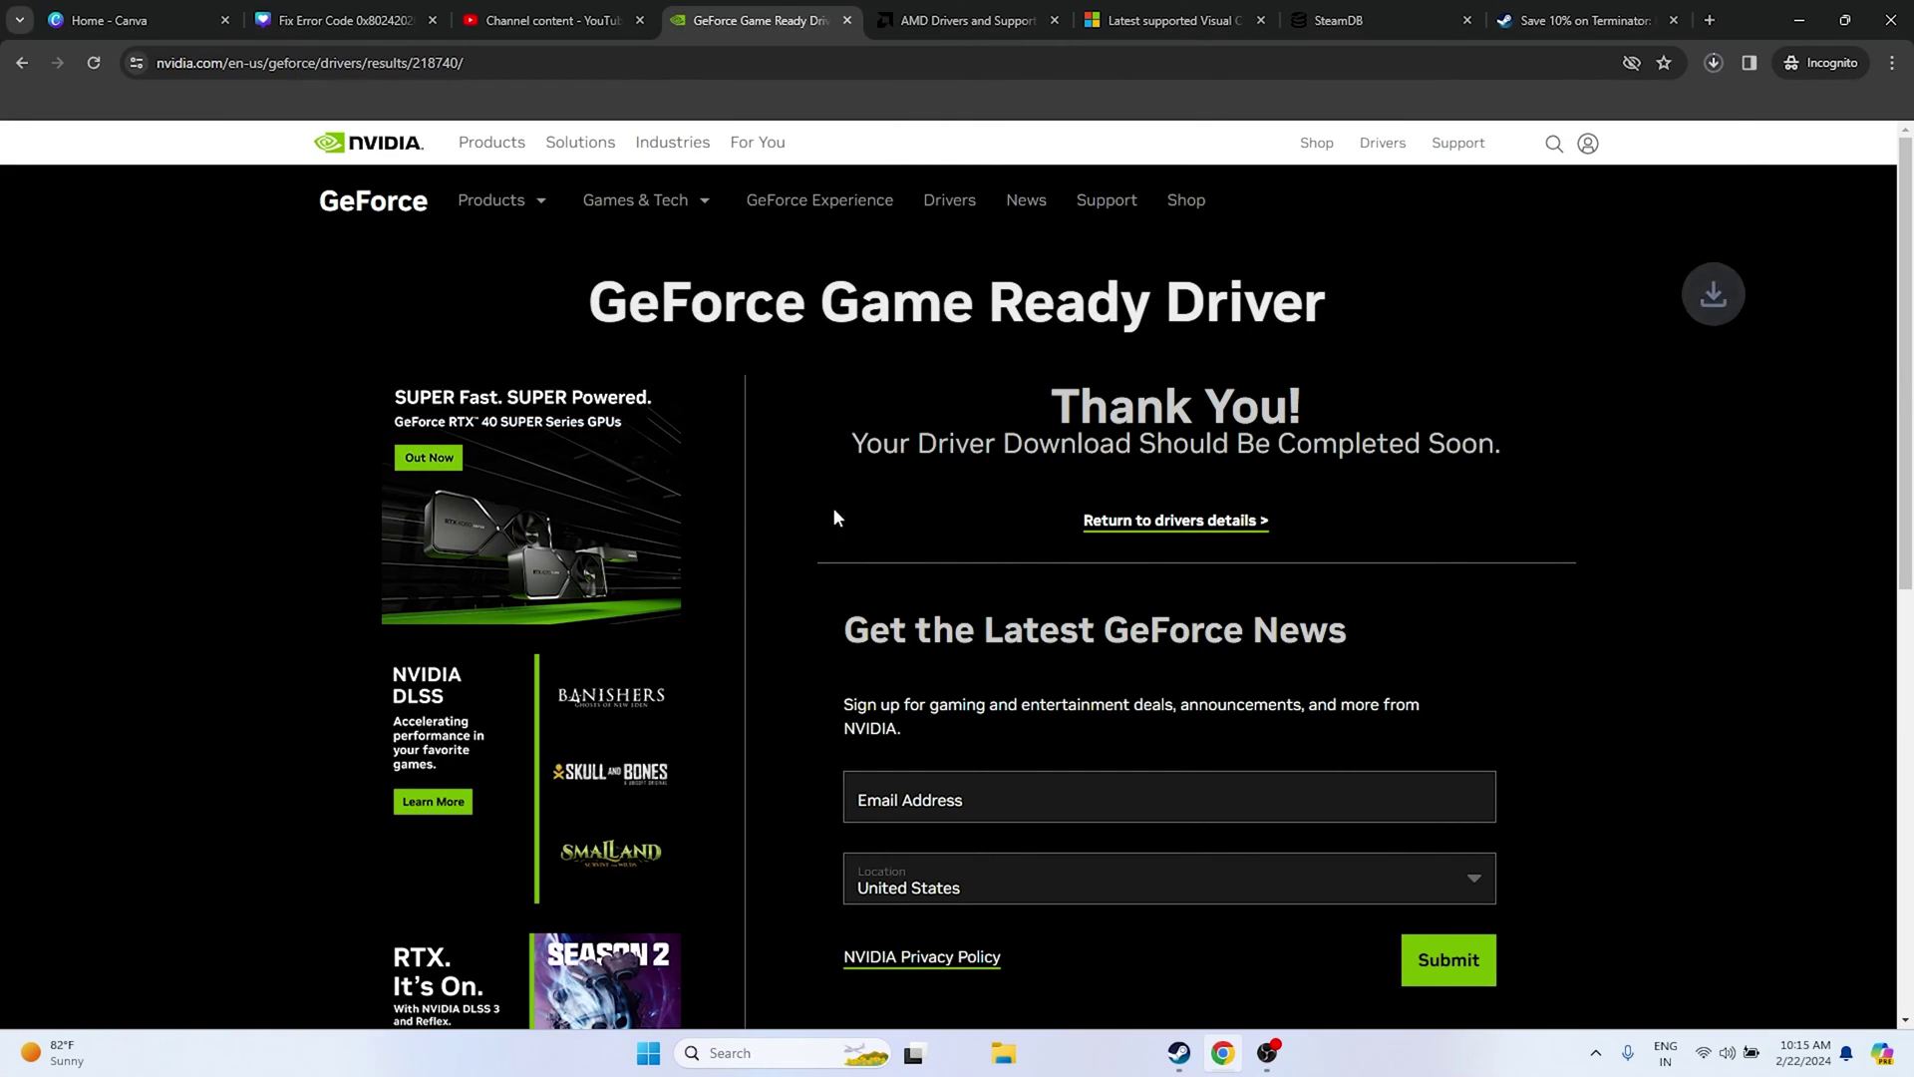
{"action": "left_click", "coordinate": [1713, 64]}
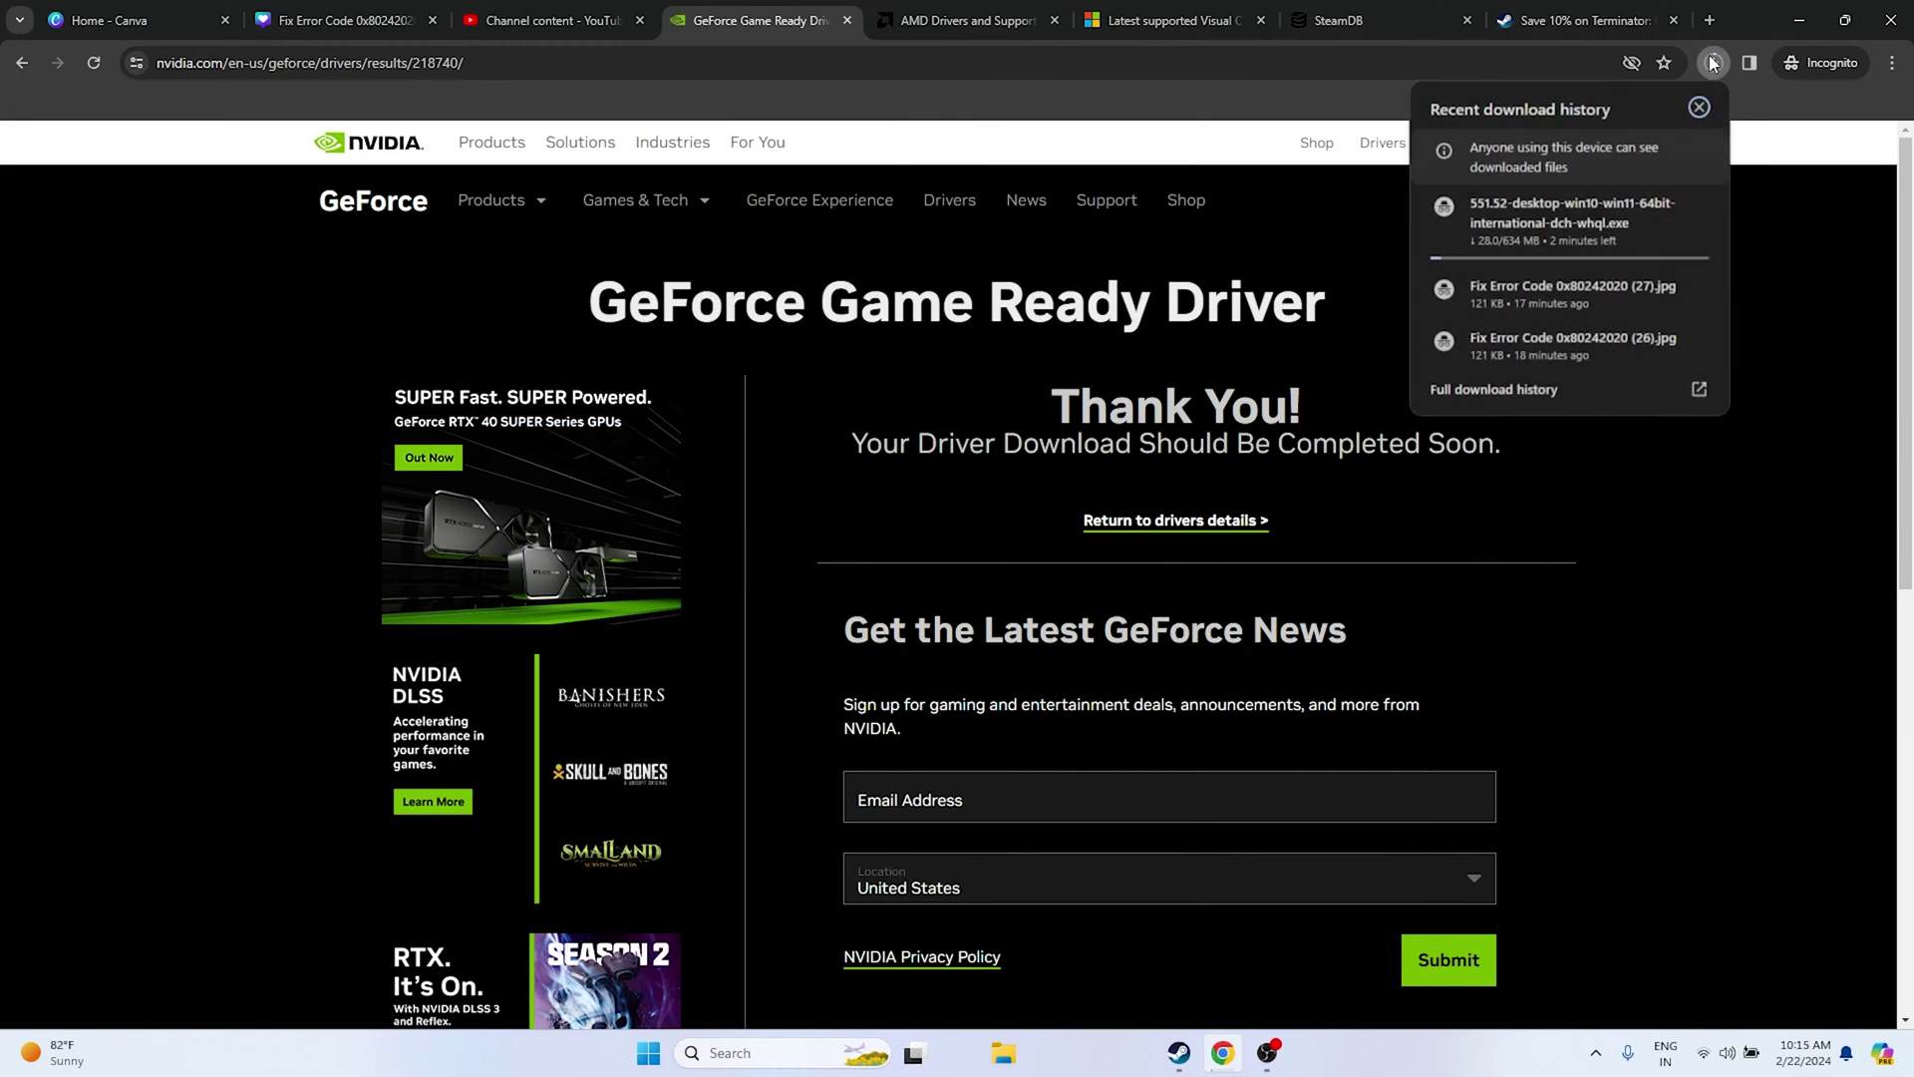
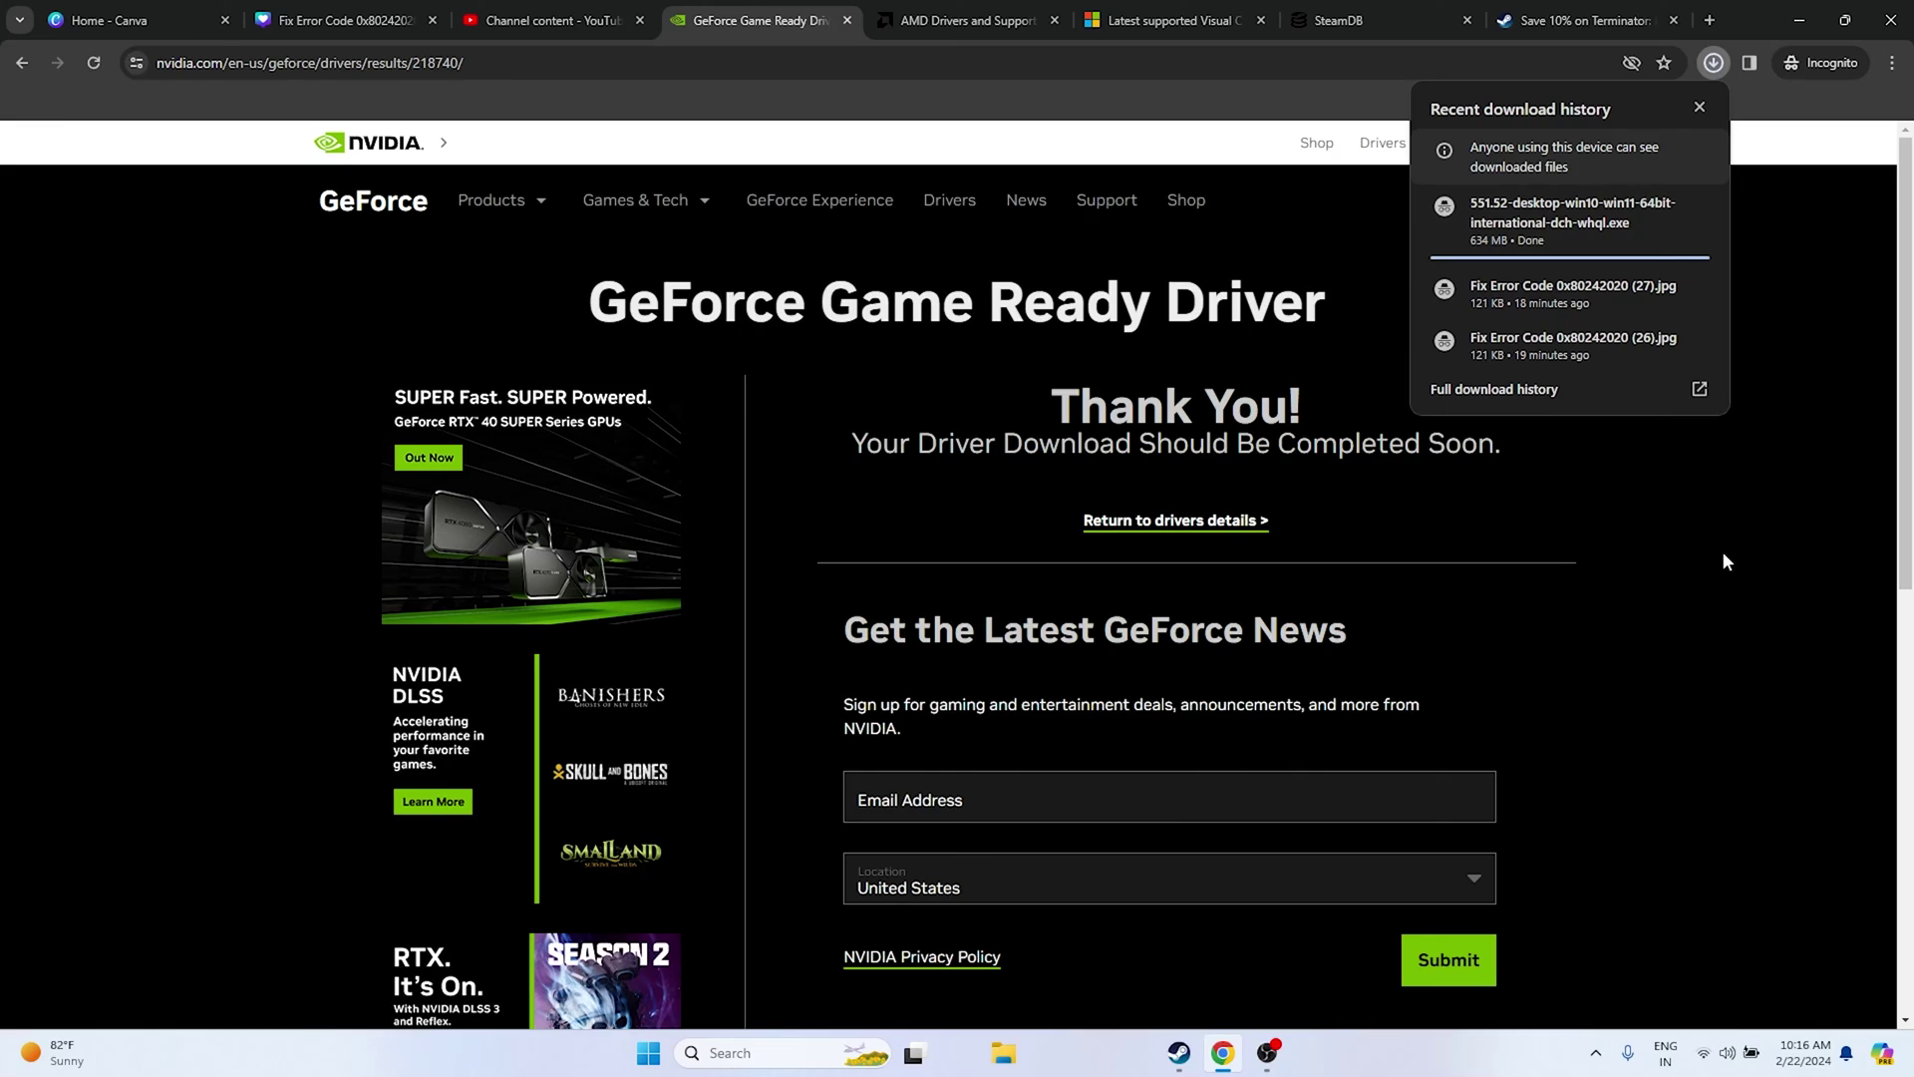
{"action": "mouse_move", "coordinate": [1558, 243]}
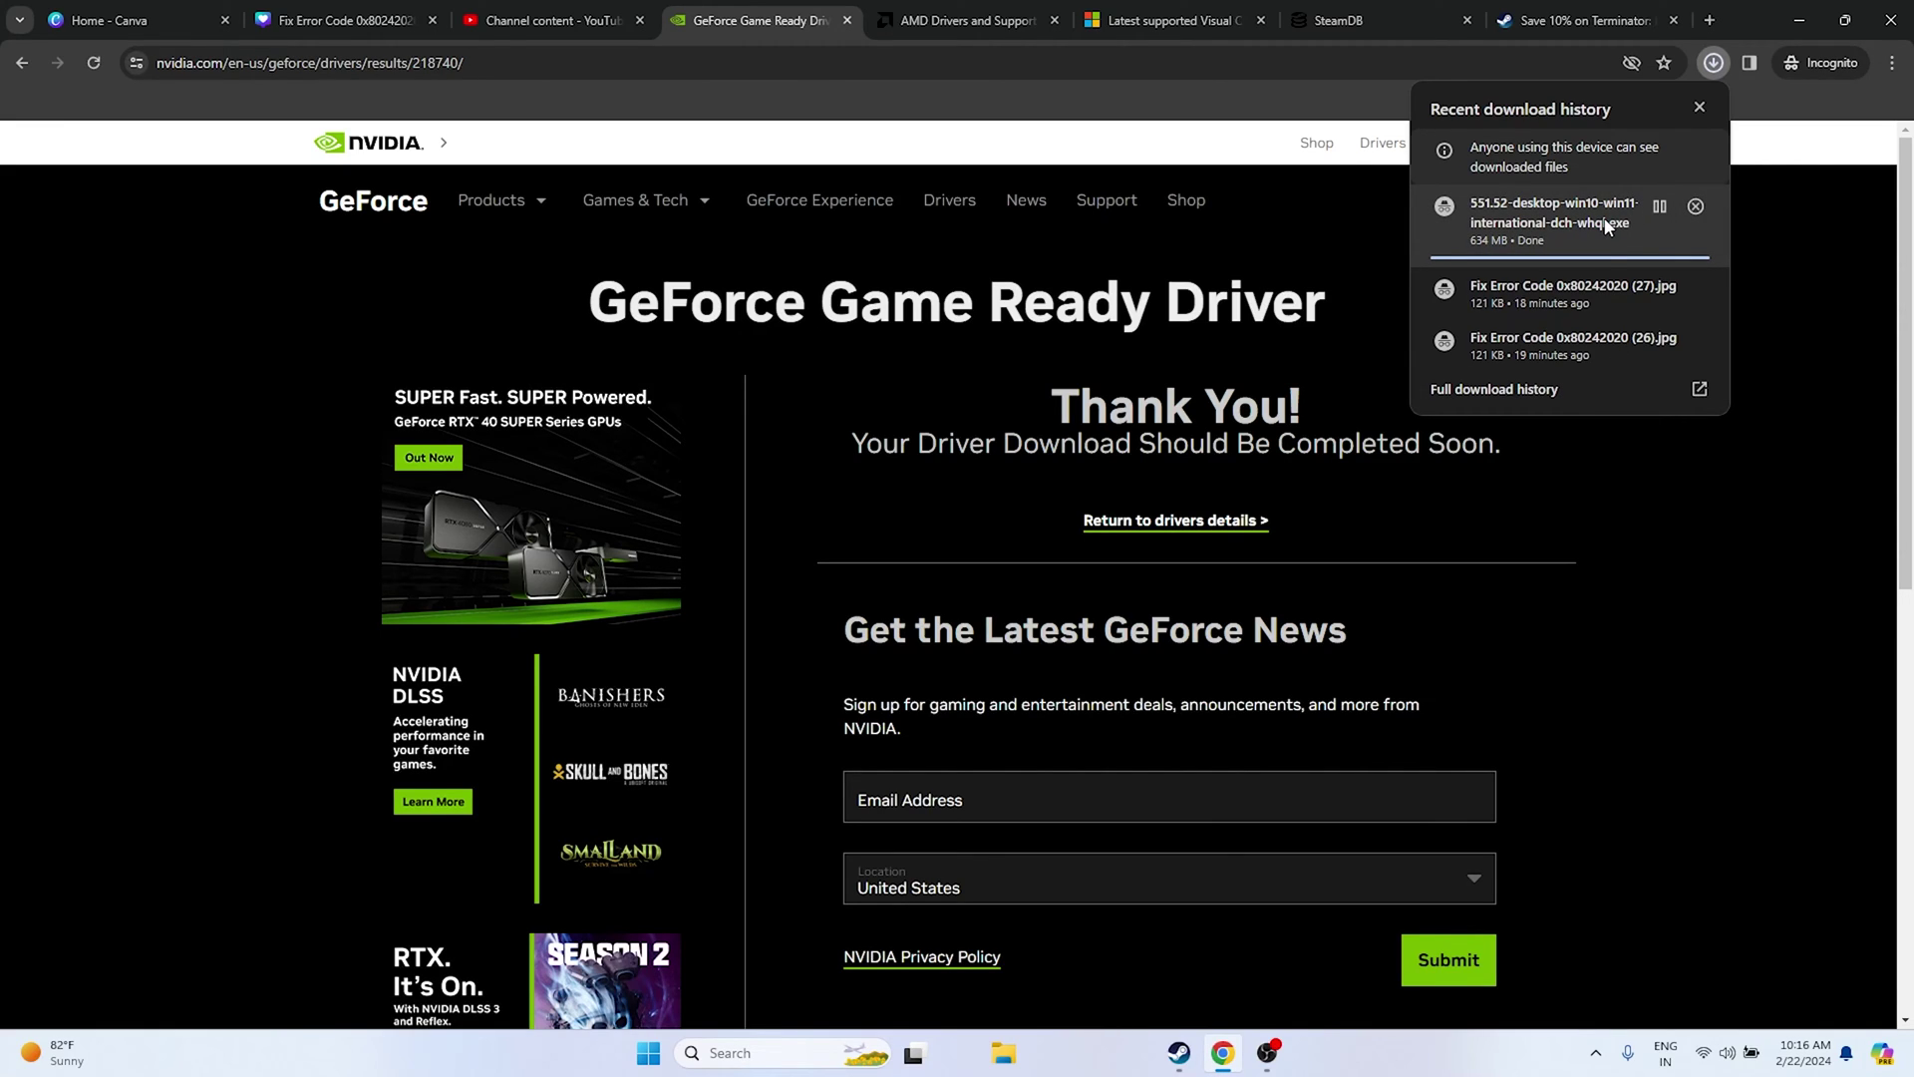
{"action": "left_click", "coordinate": [1684, 560]}
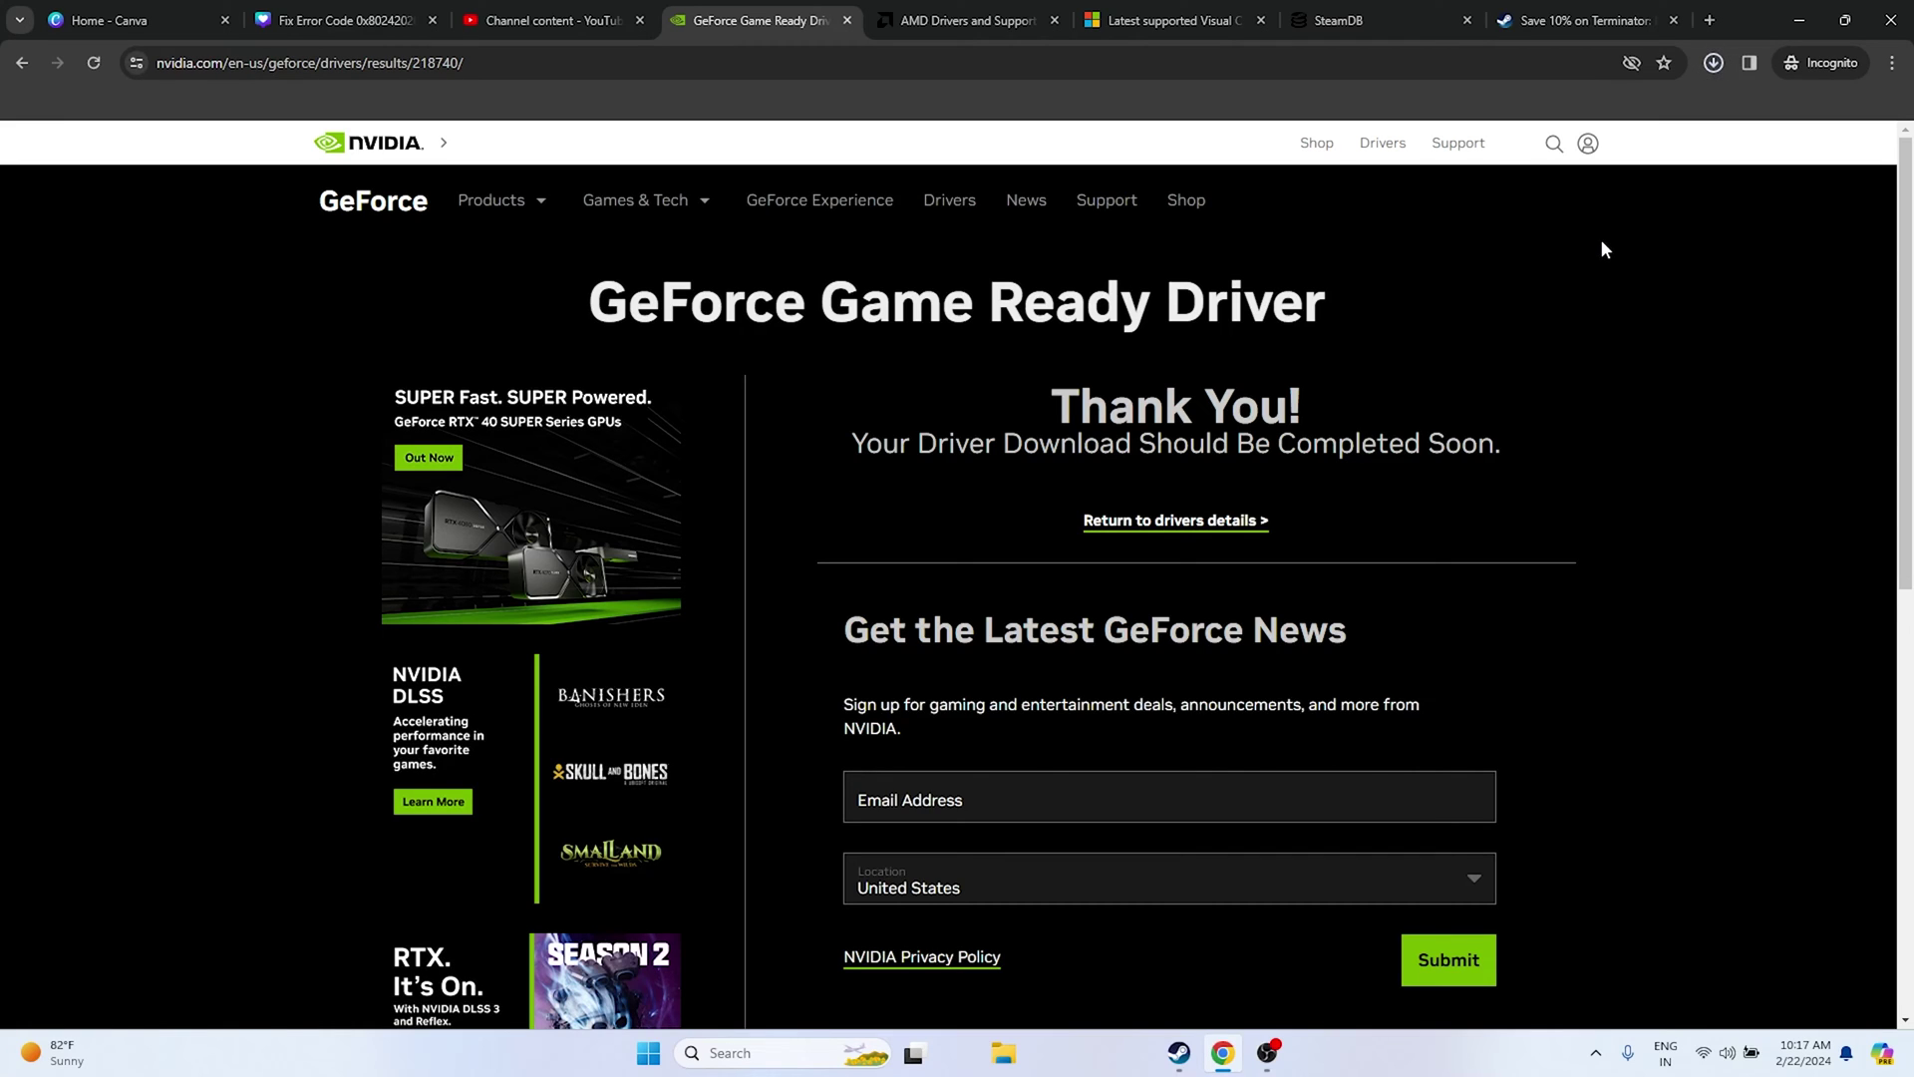
Run the 551.52 driver package from the Downloads folder, extract it to the default path, and minimize the installer when it opens
{"action": "left_click", "coordinate": [1799, 20]}
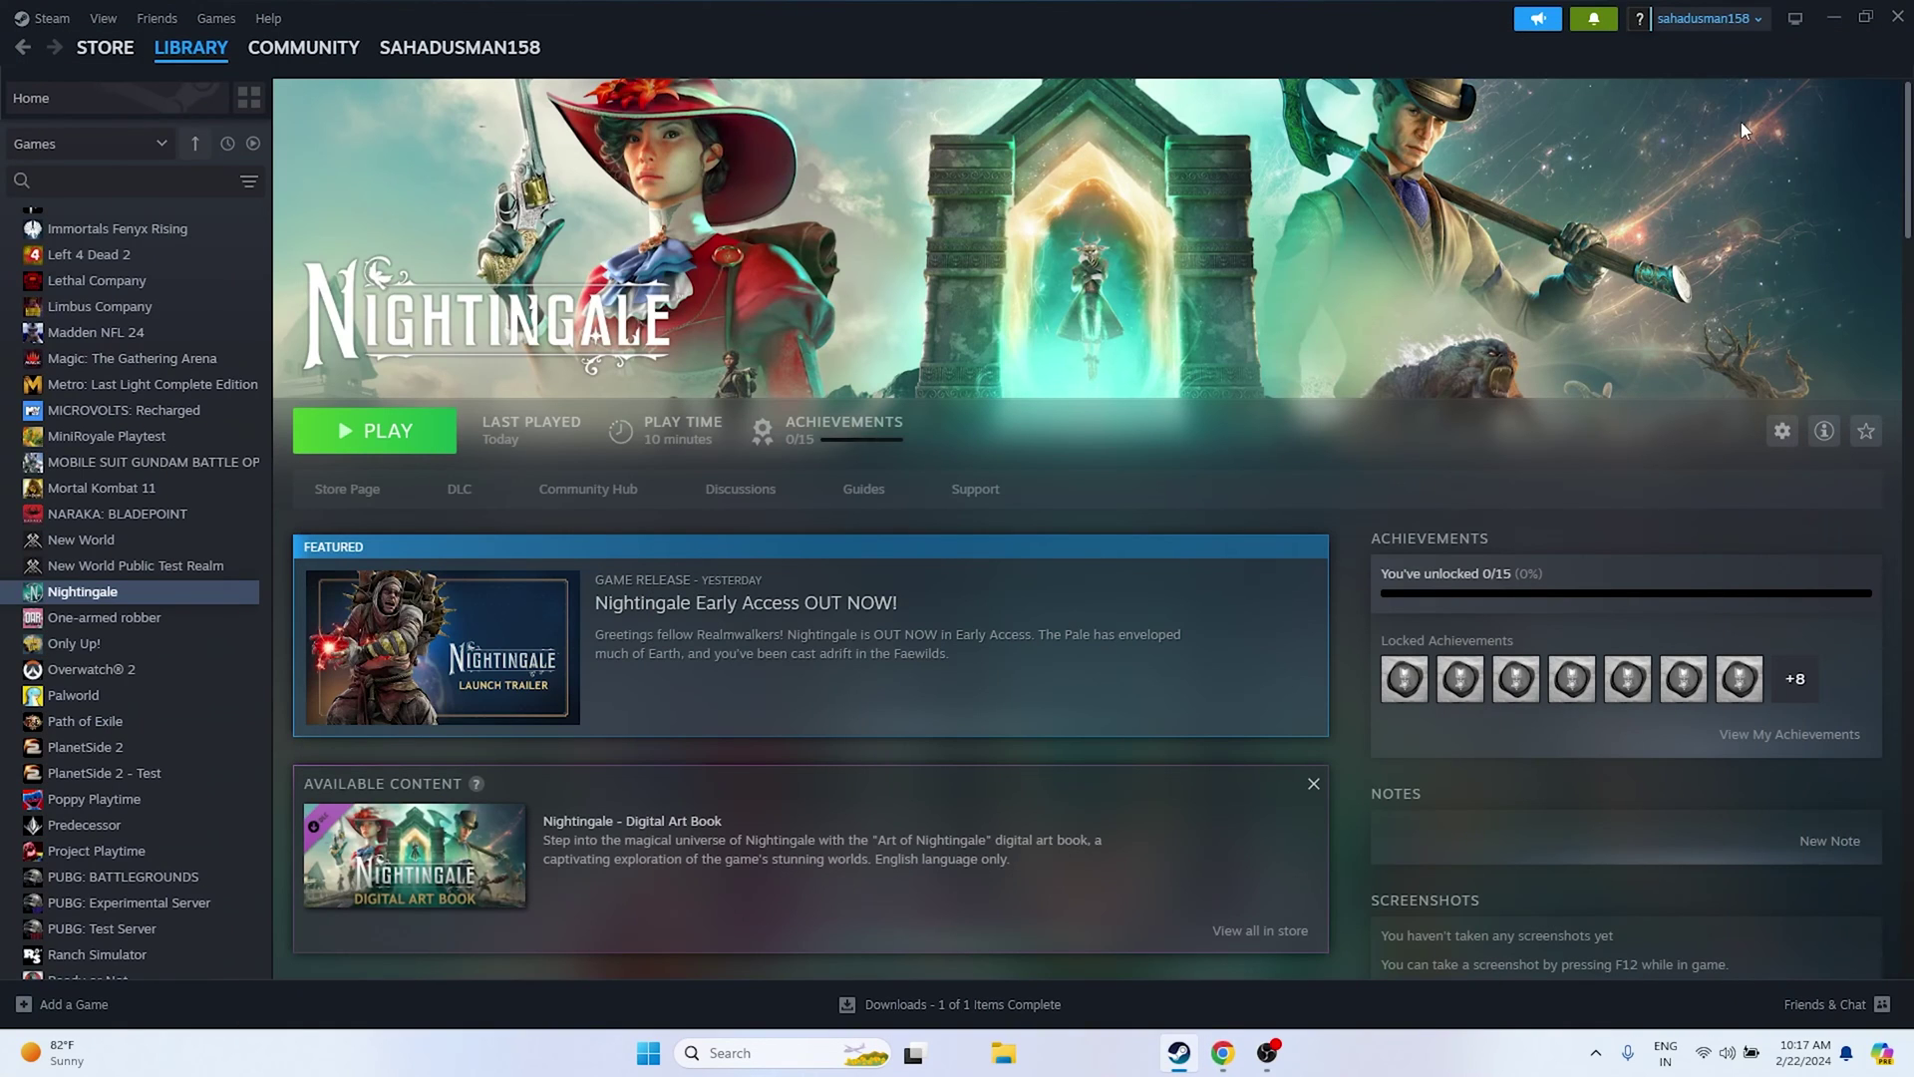
{"action": "left_click", "coordinate": [1832, 20]}
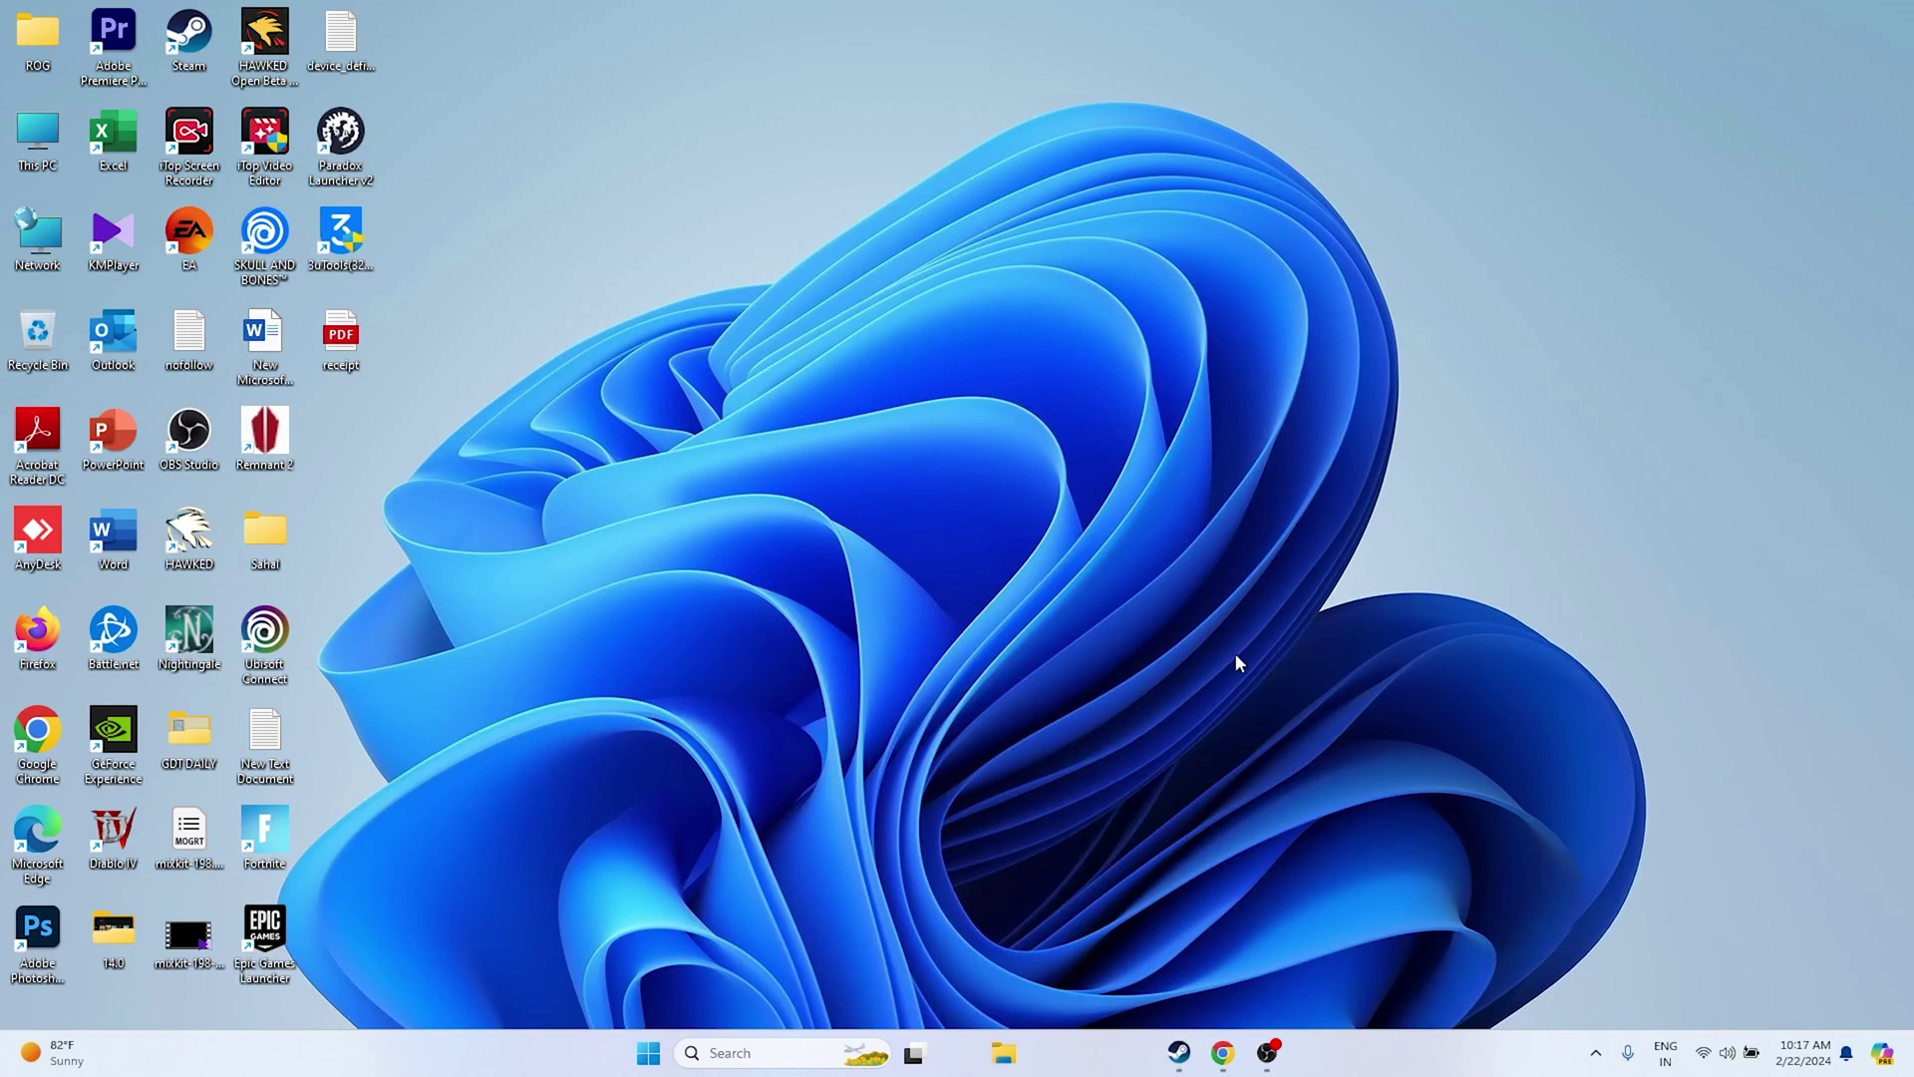
{"action": "double_click", "coordinate": [44, 123]}
{"action": "left_click", "coordinate": [107, 315]}
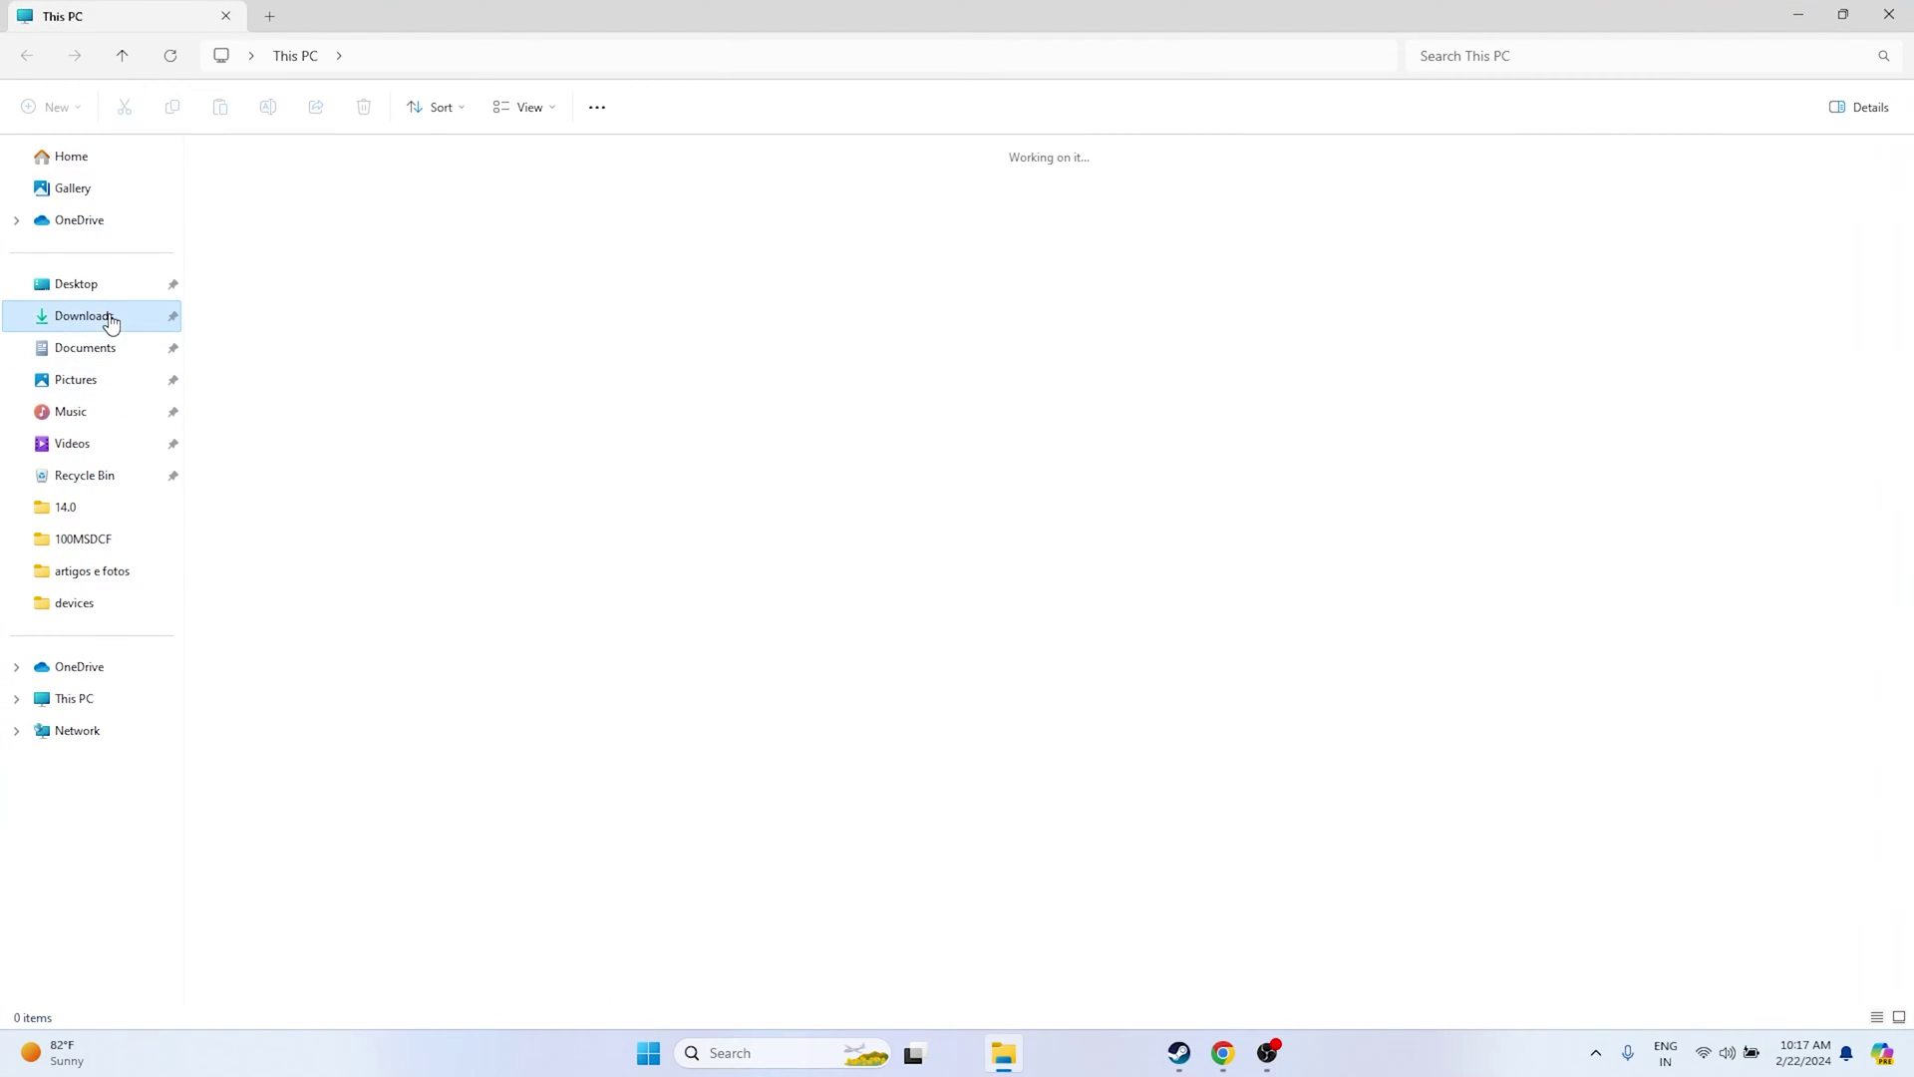
{"action": "double_click", "coordinate": [324, 397]}
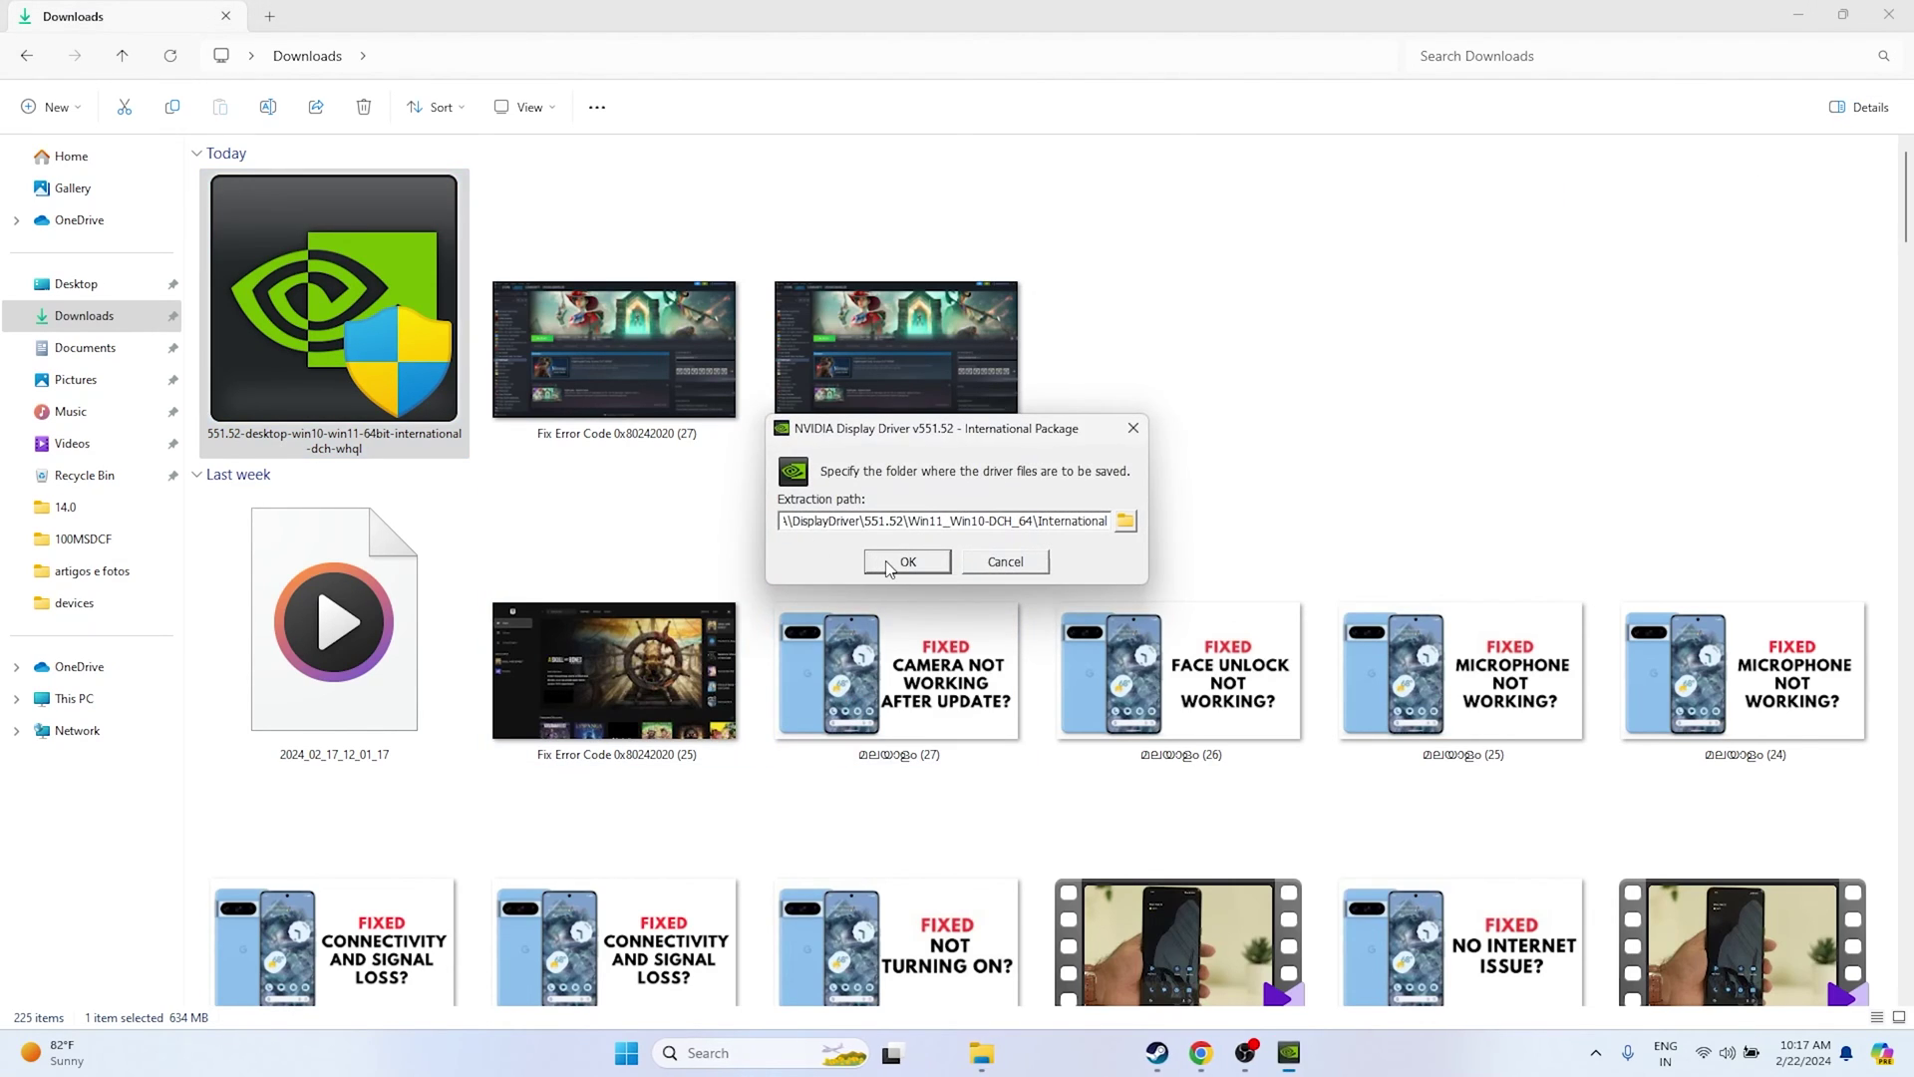
{"action": "left_click", "coordinate": [877, 561]}
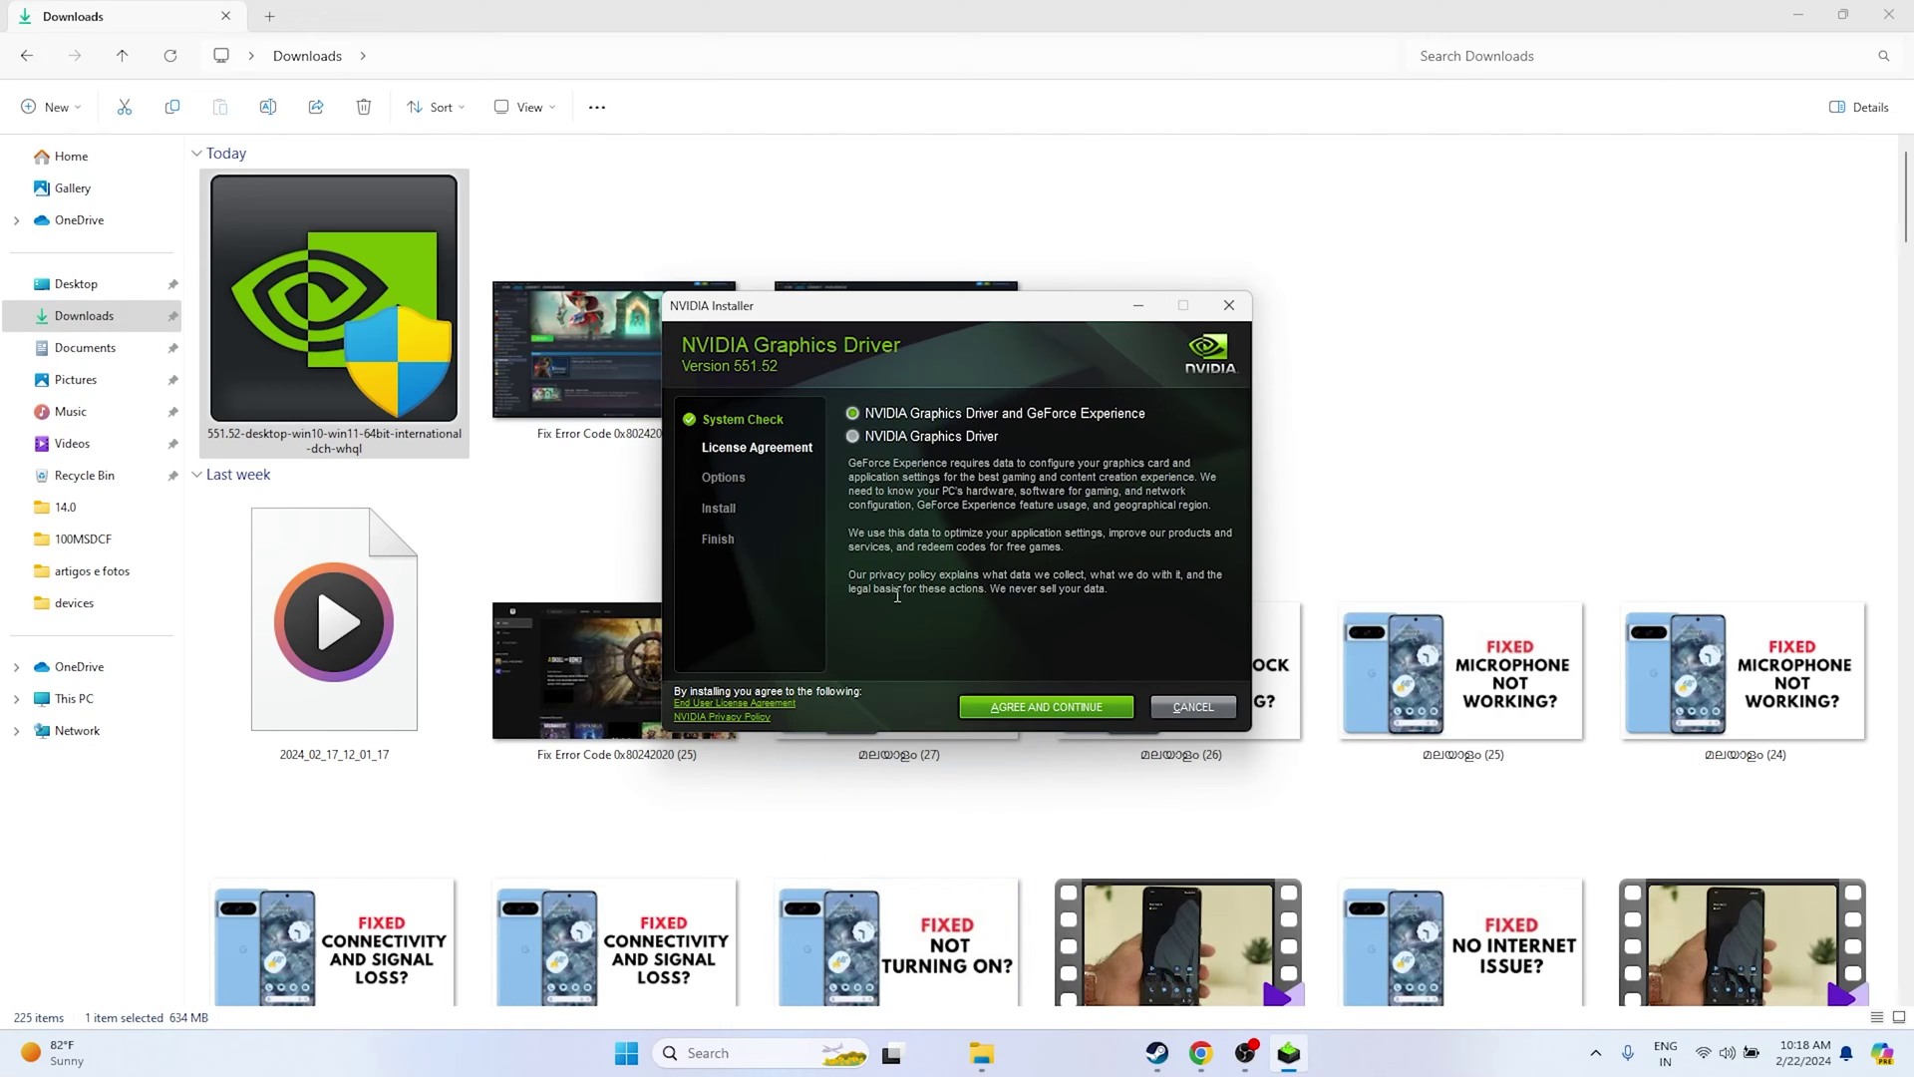
{"action": "left_click", "coordinate": [1138, 305]}
{"action": "left_click", "coordinate": [1902, 10]}
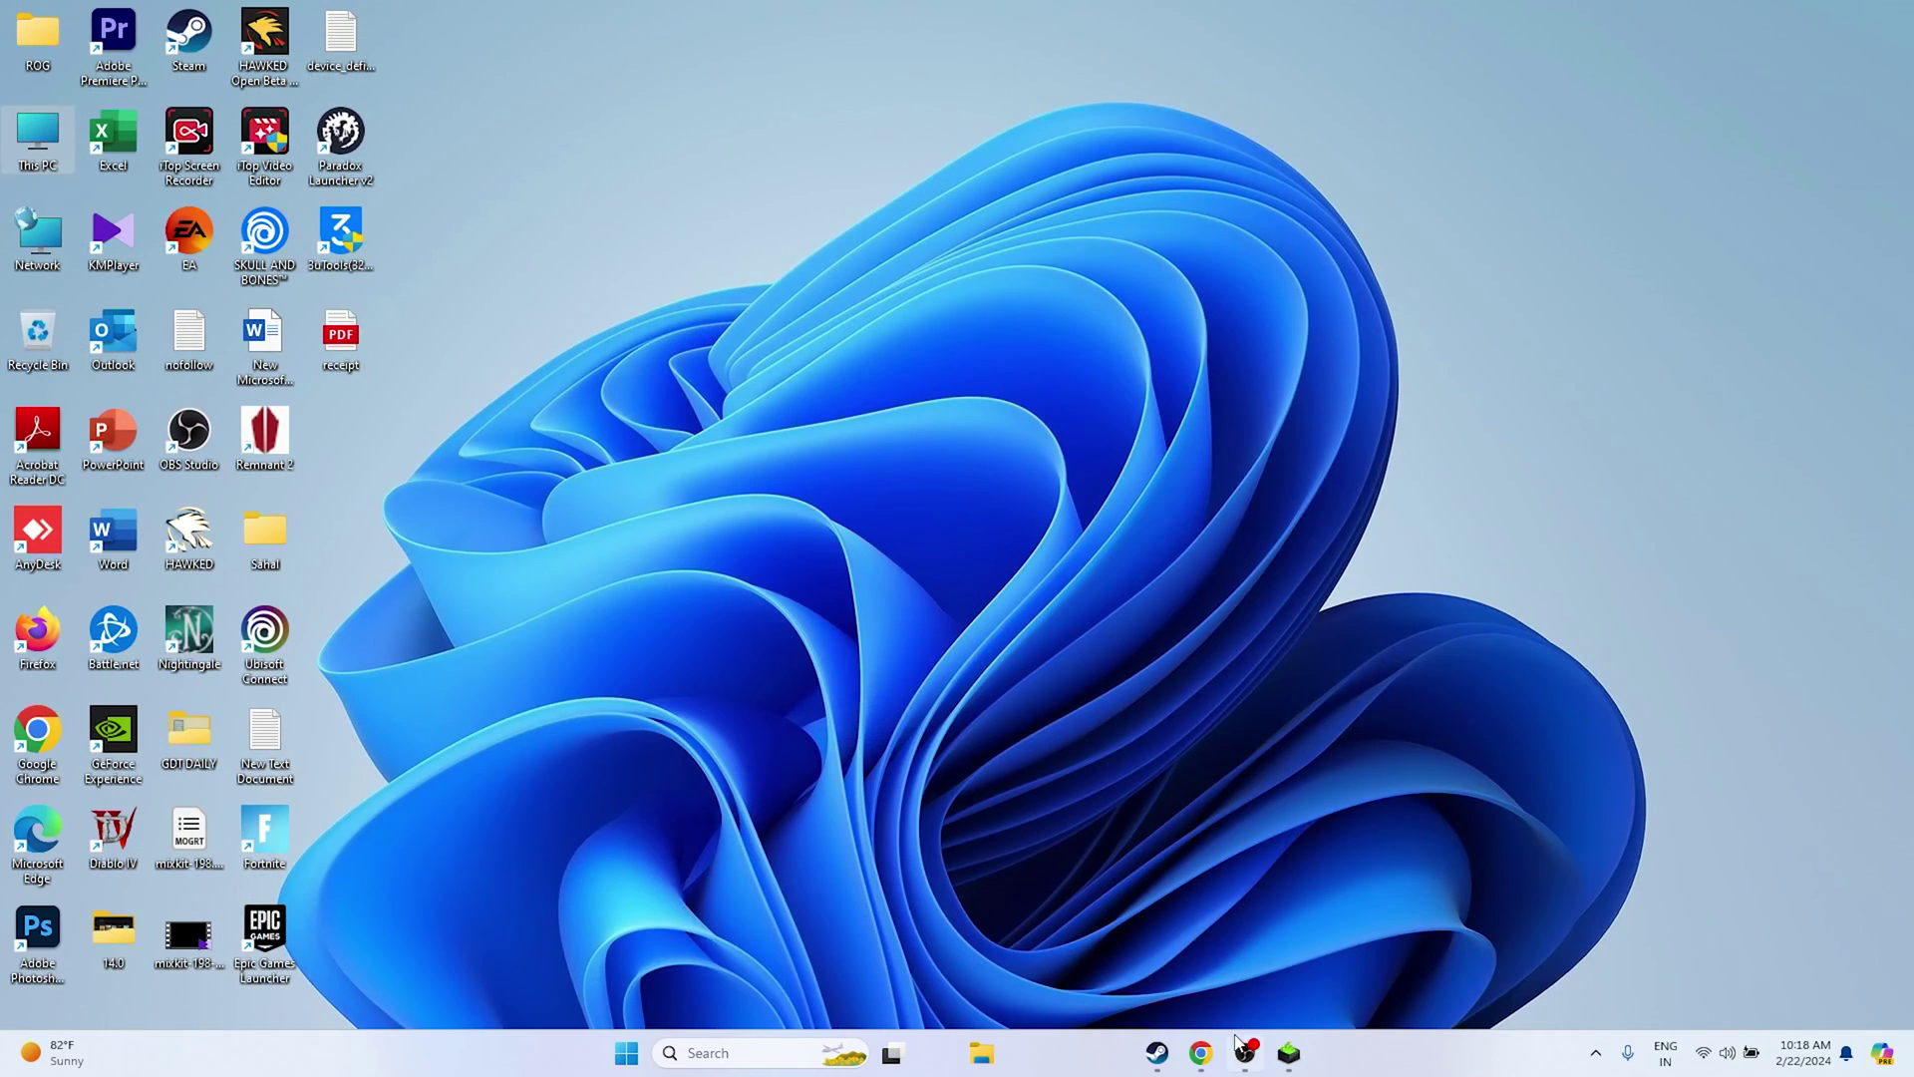
Switch to Chrome and look up AMD drivers for Graphics, AMD Radeon RX 7000S Series, AMD Radeon RX 7600S
{"action": "left_click", "coordinate": [1200, 1053]}
{"action": "left_click", "coordinate": [952, 20]}
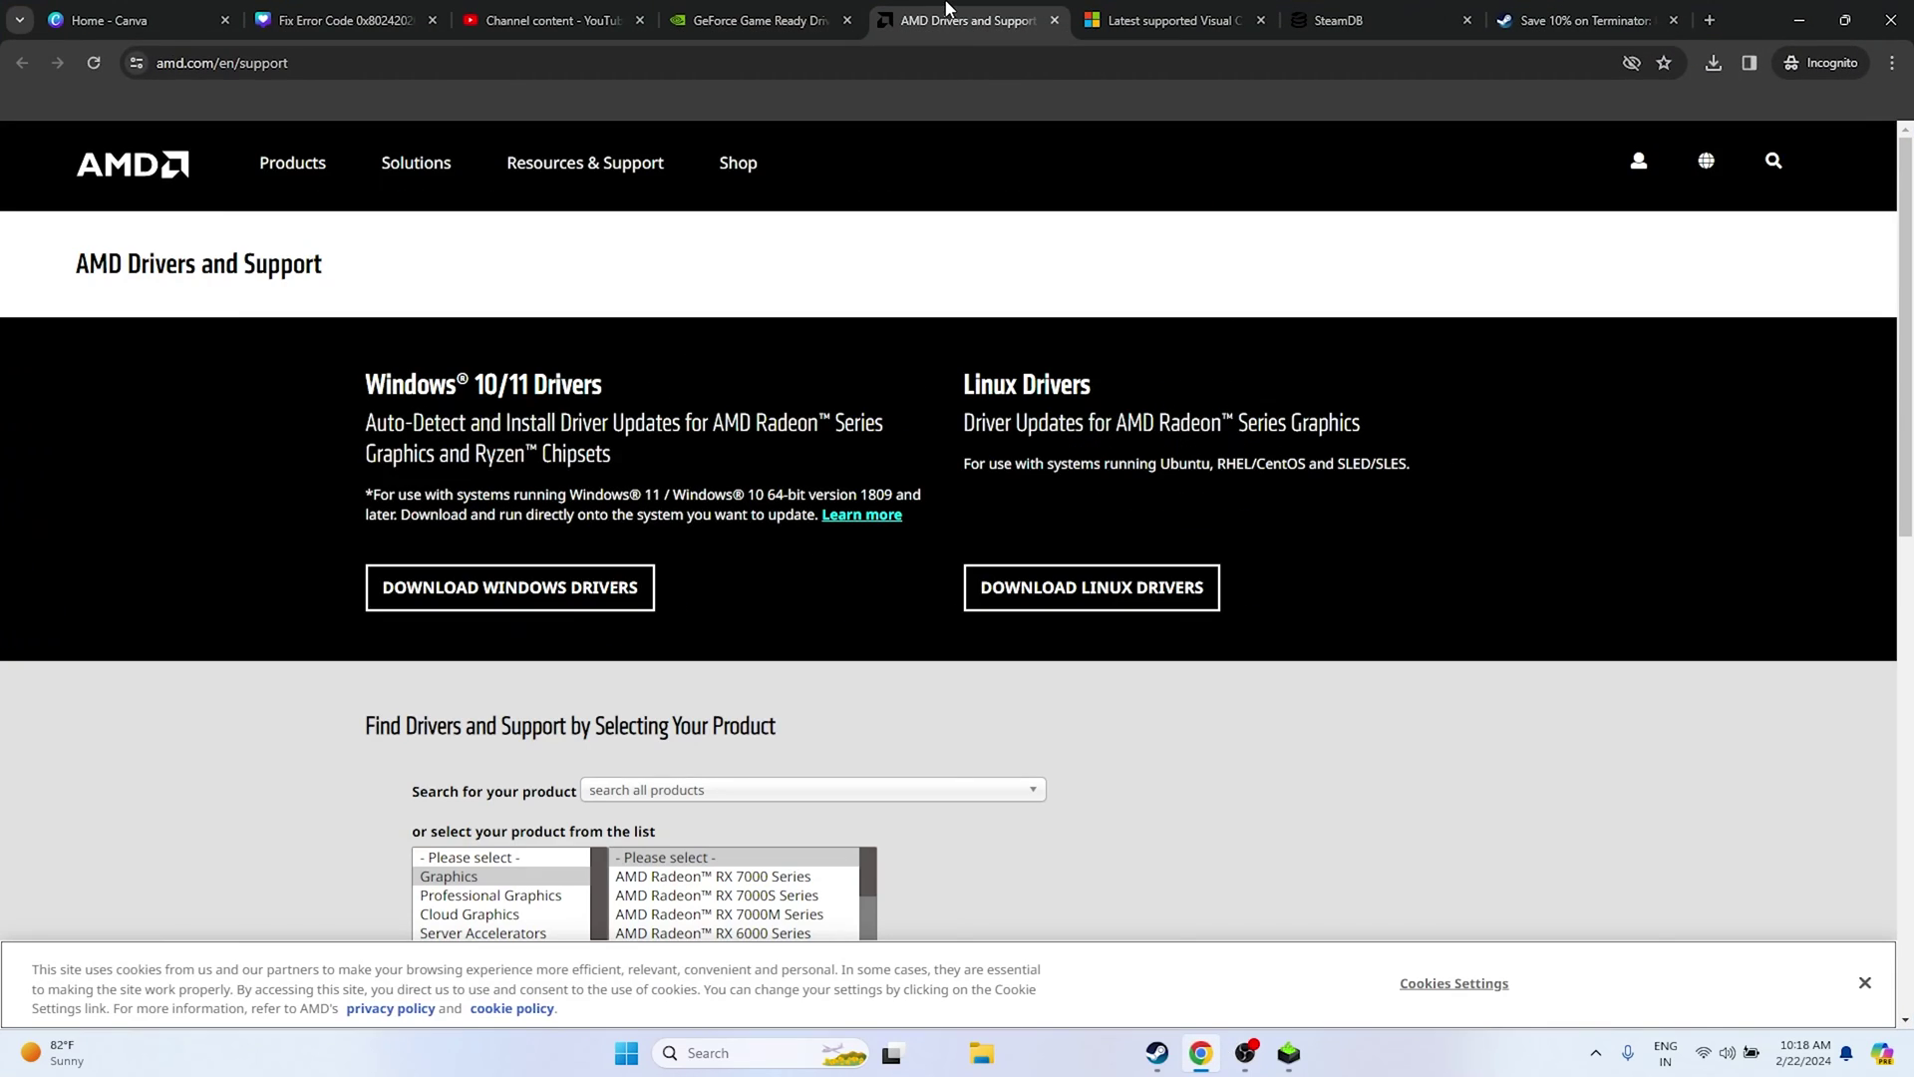
{"action": "scroll", "coordinate": [1442, 543], "scroll_direction": "down", "scroll_amount": 3}
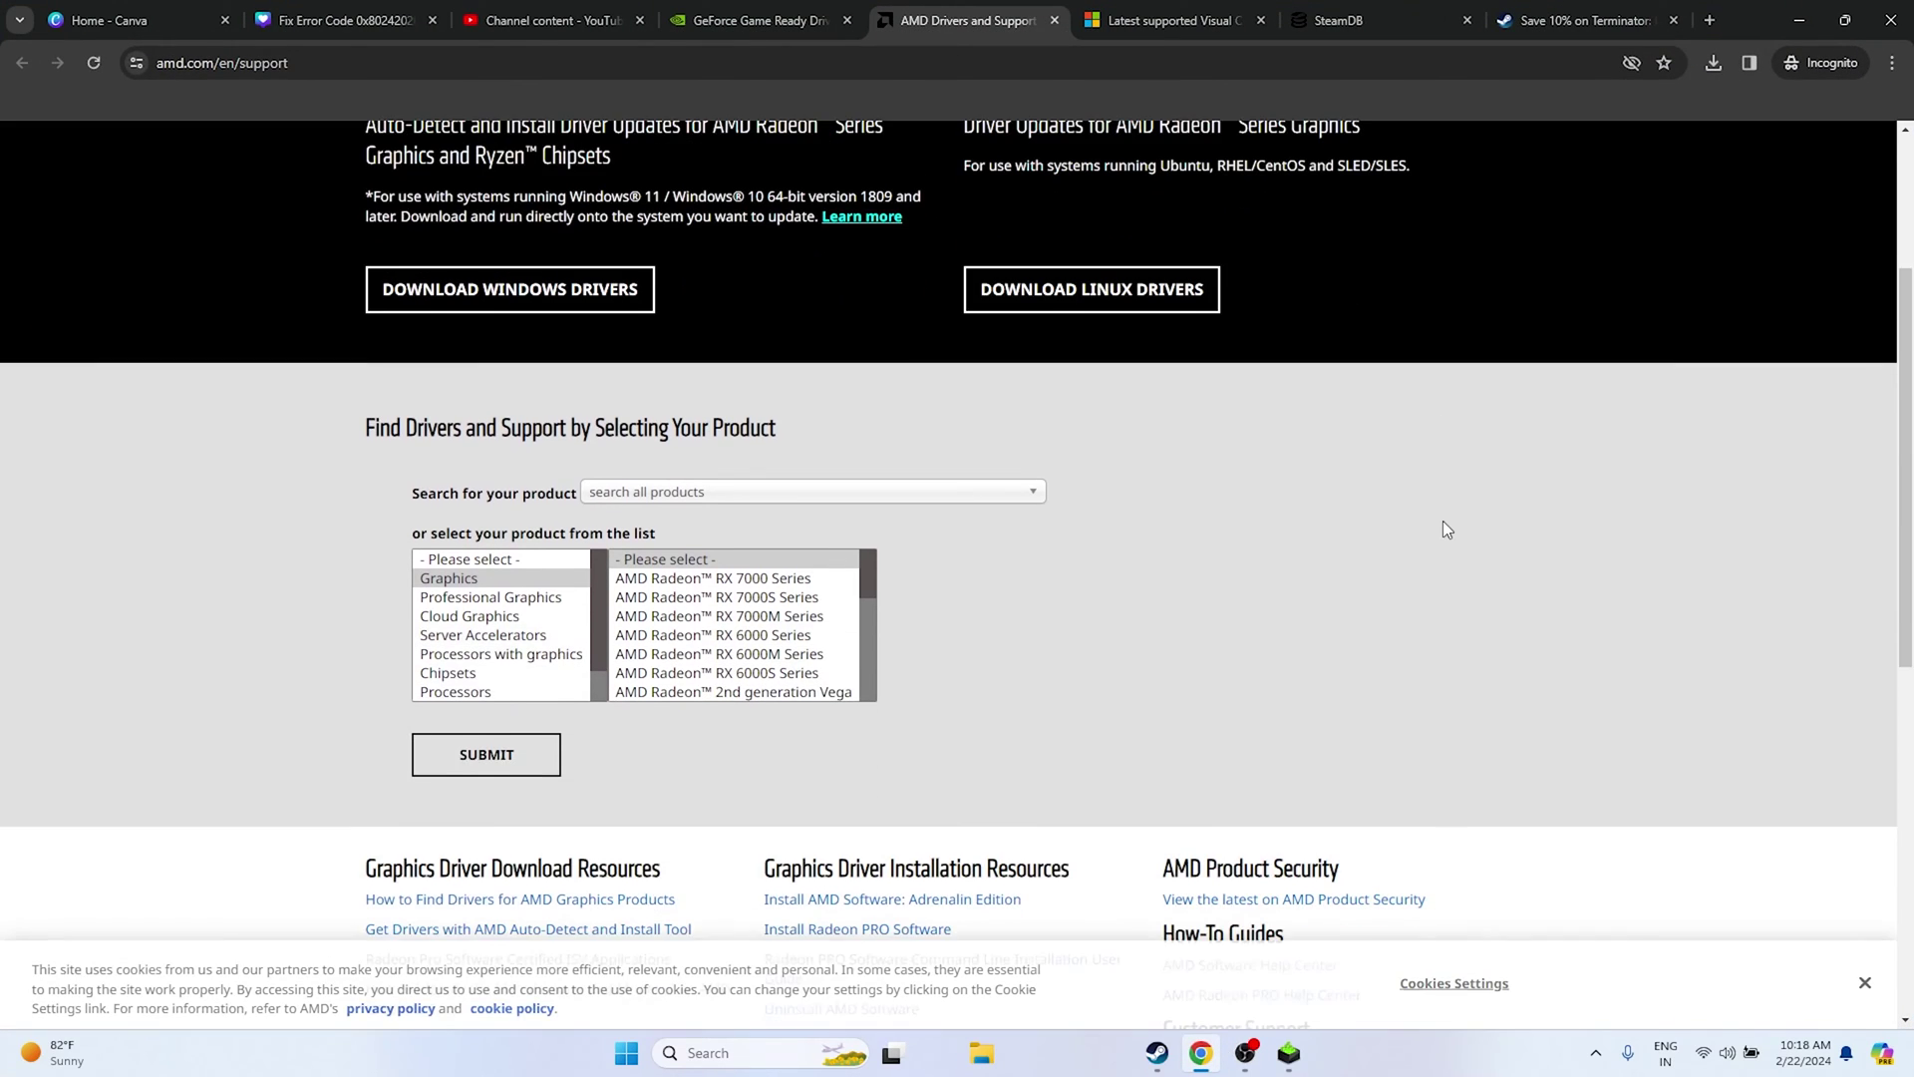
{"action": "left_click", "coordinate": [451, 580]}
{"action": "left_click", "coordinate": [727, 596]}
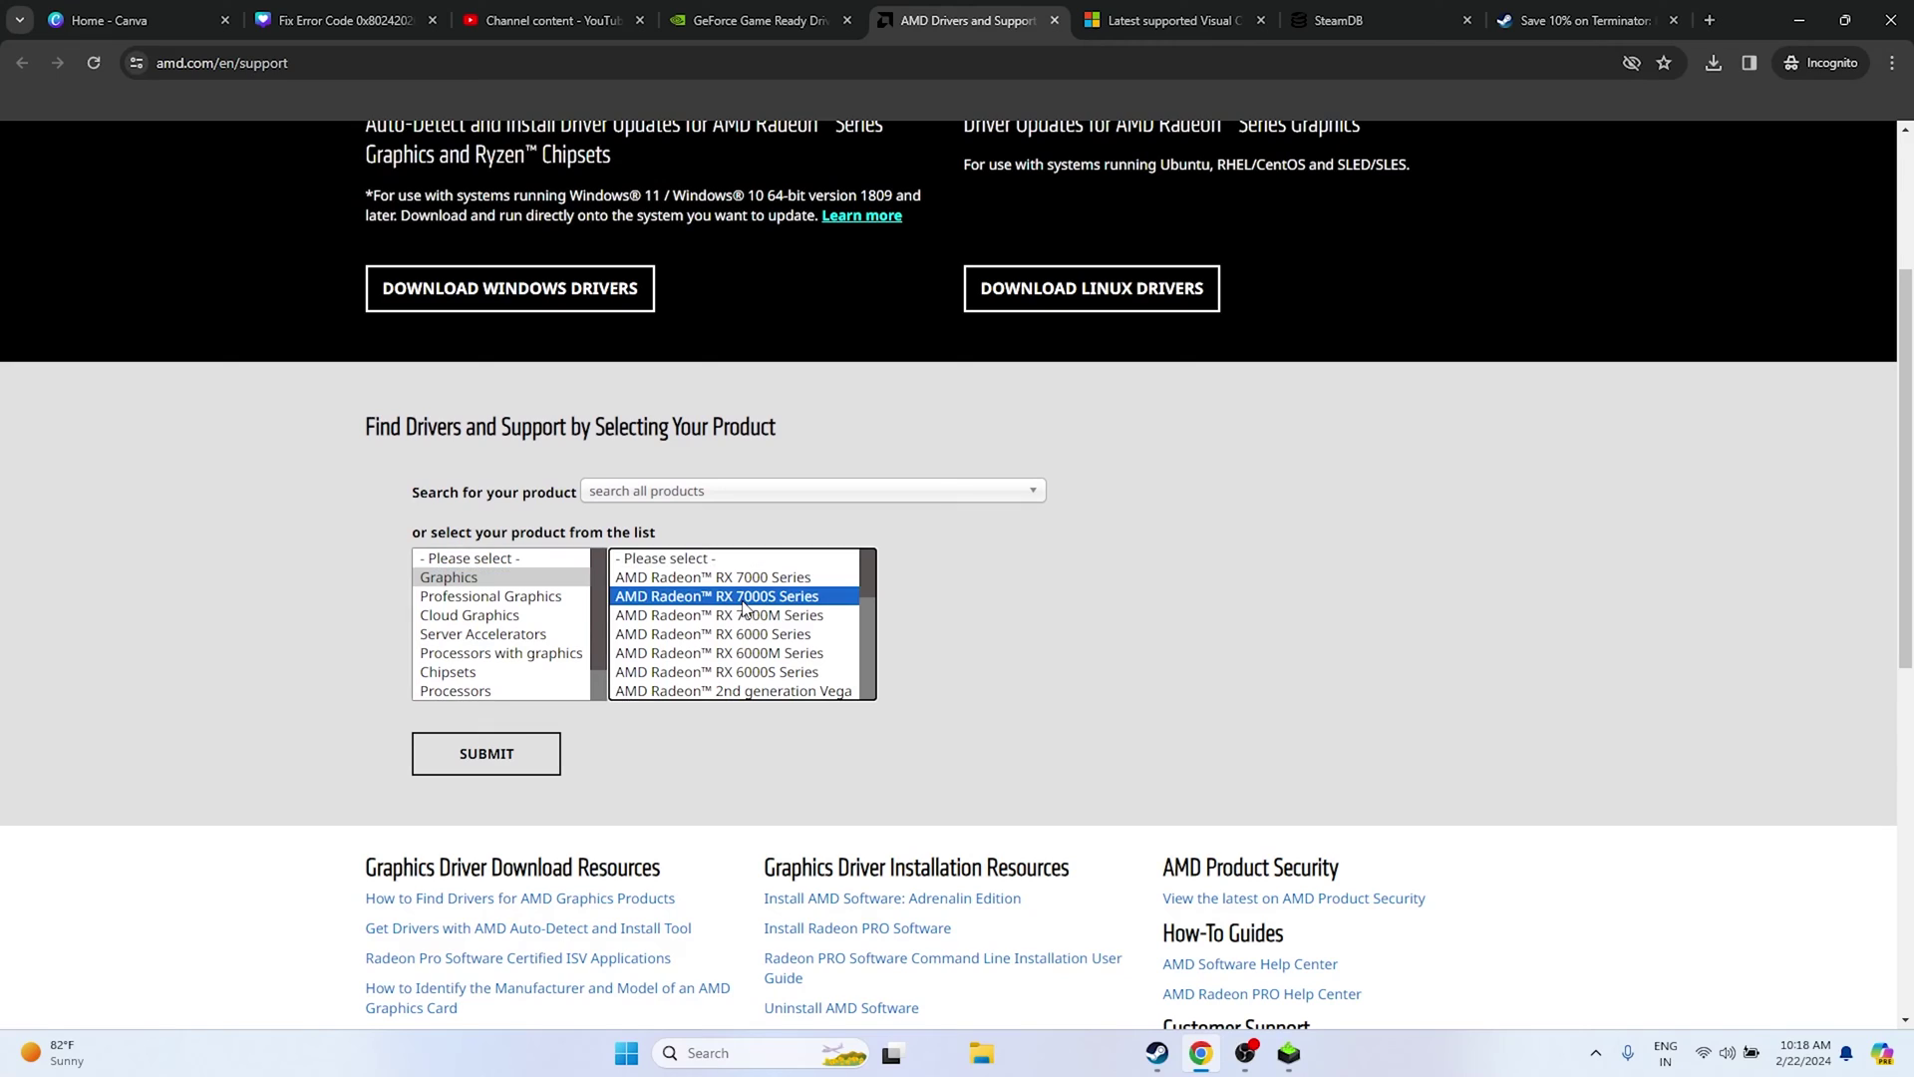
{"action": "left_click", "coordinate": [985, 578]}
{"action": "left_click", "coordinate": [1167, 598]}
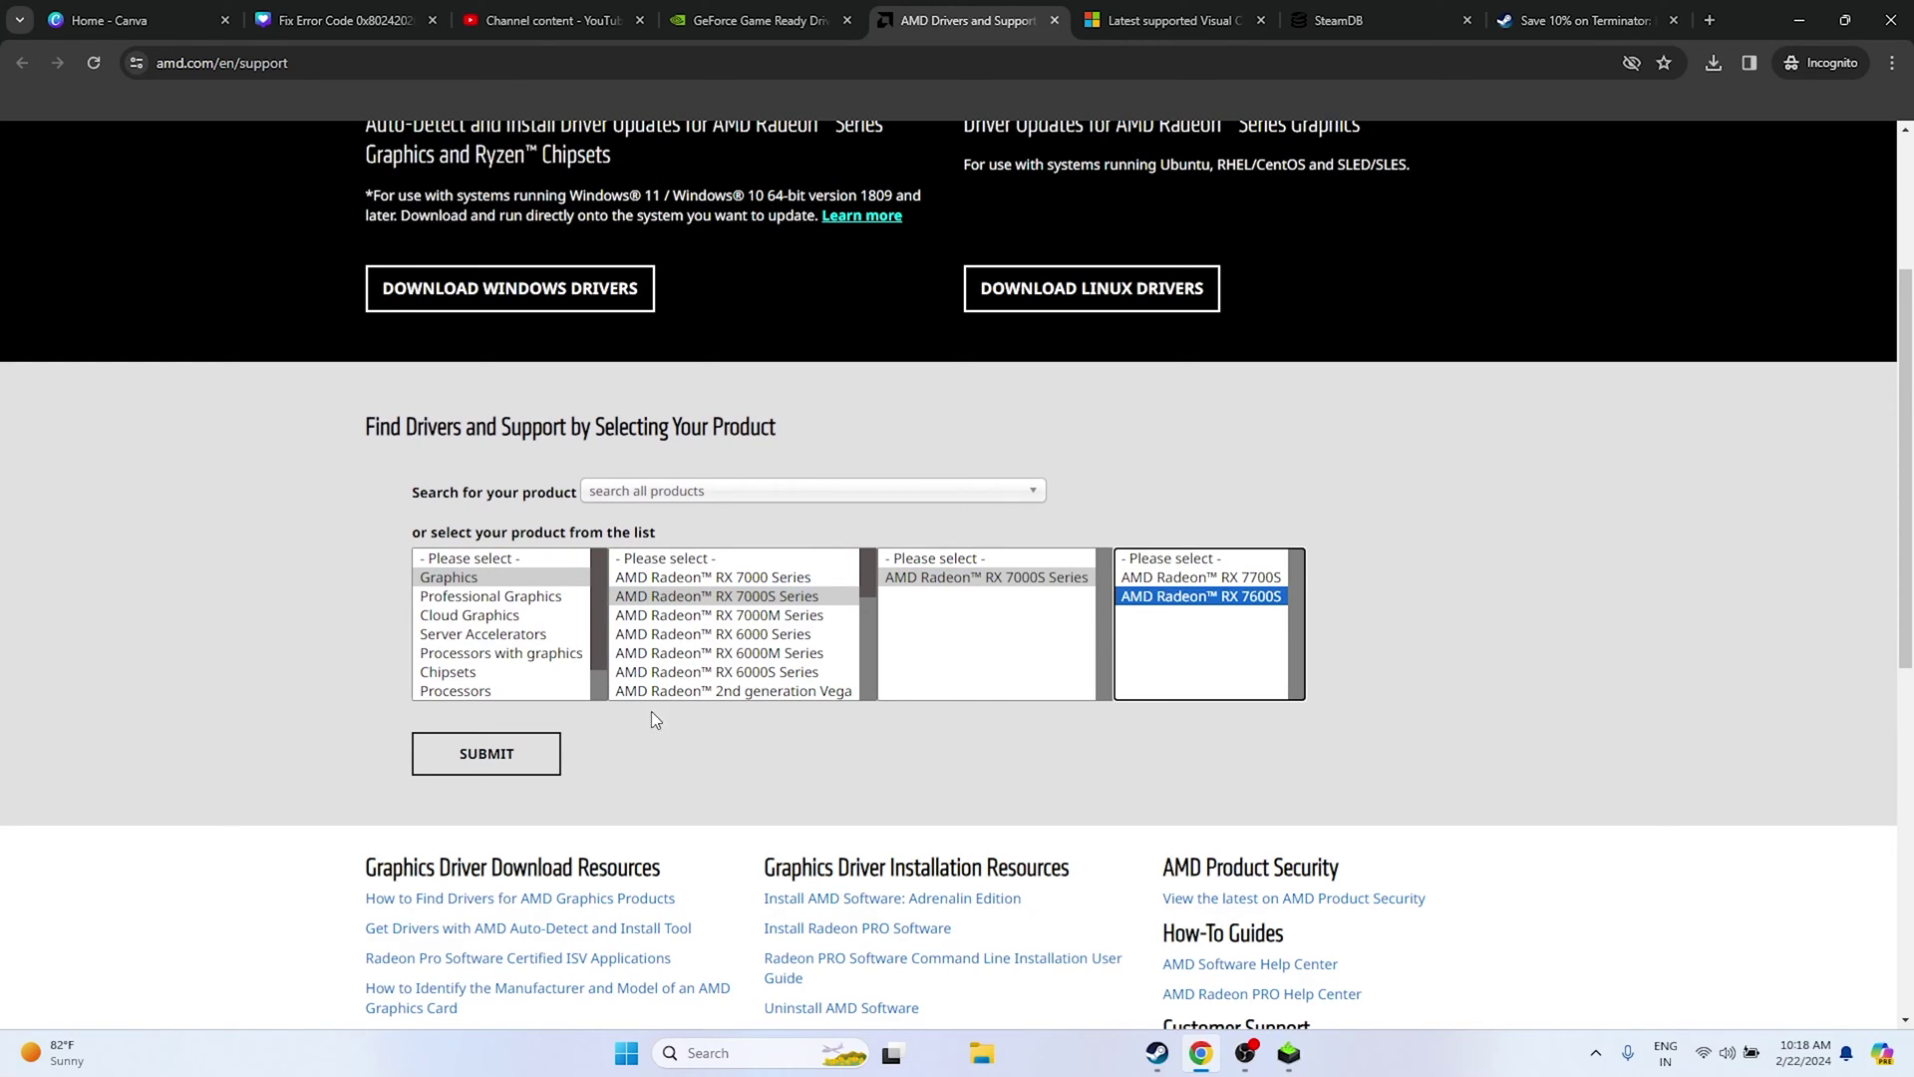
{"action": "left_click", "coordinate": [544, 750]}
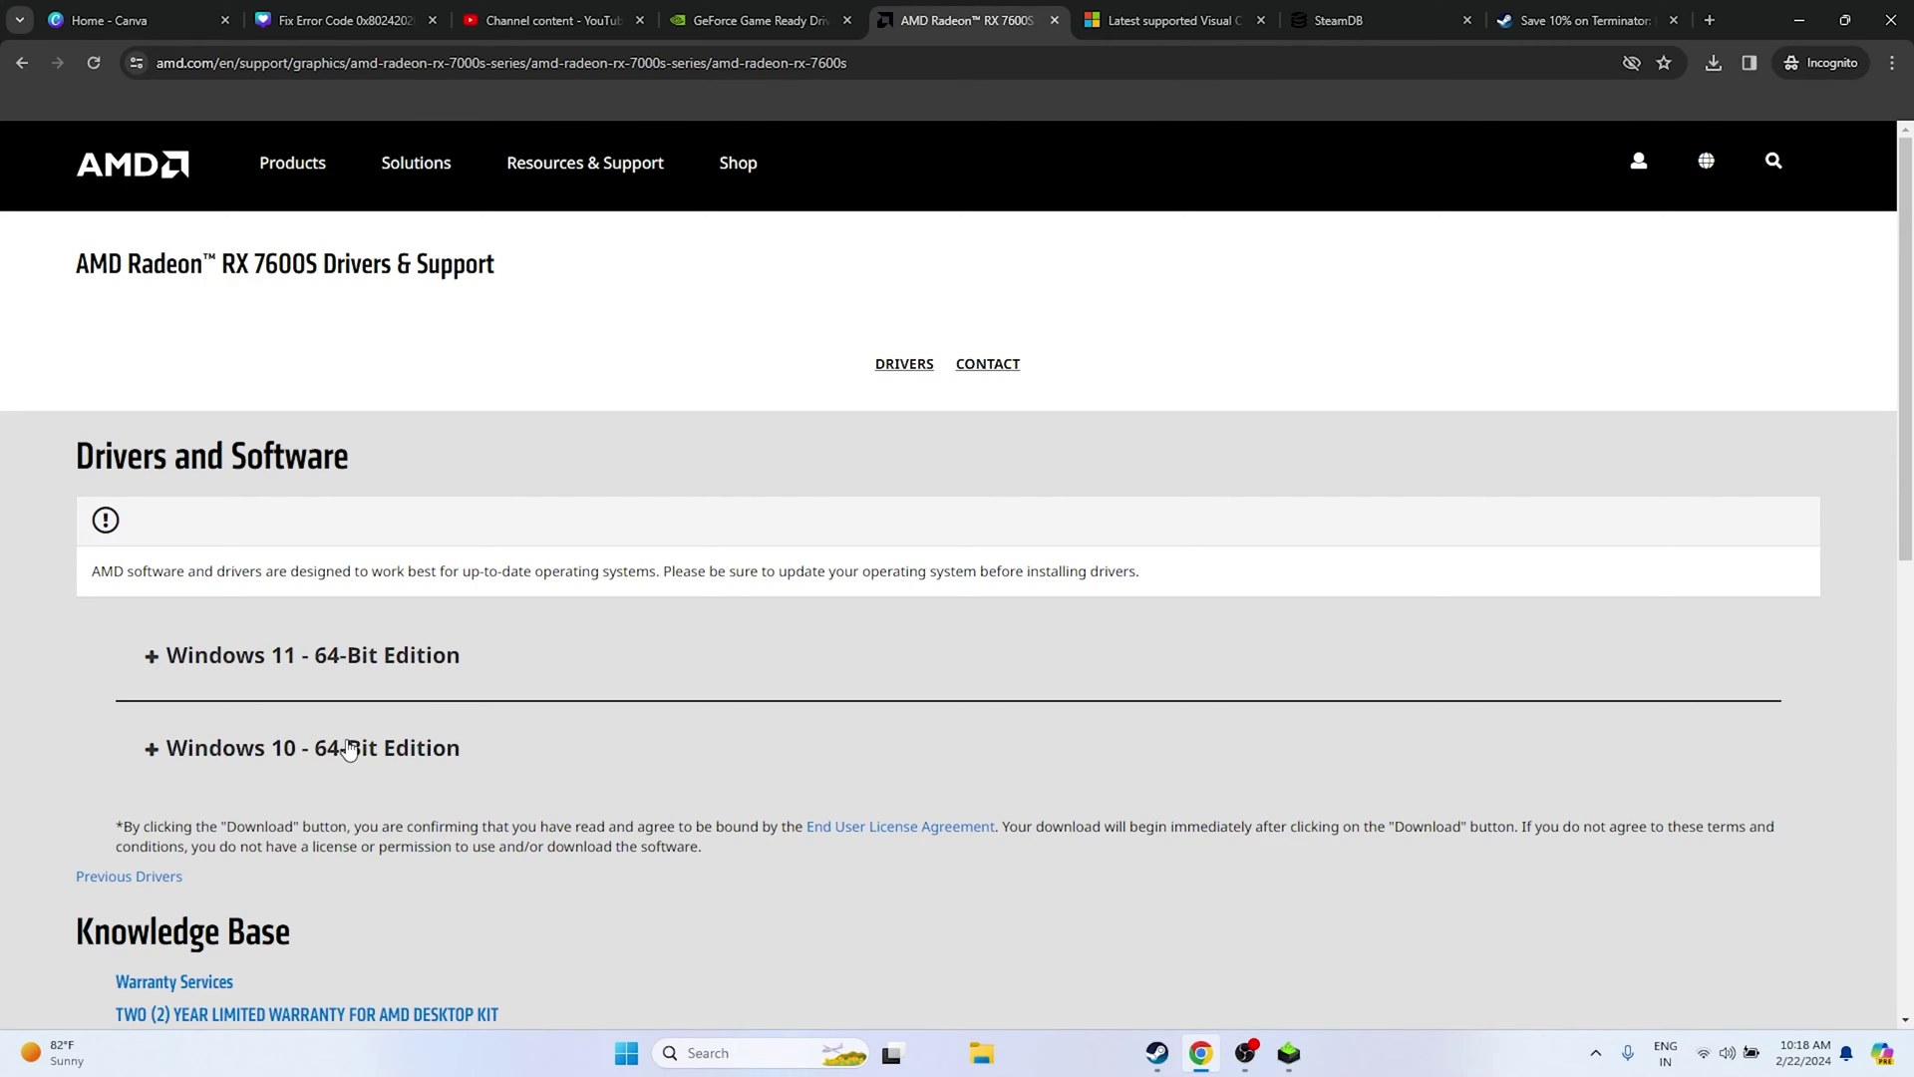
Expand the Windows 11 - 64-Bit Edition drivers and examine the Auto-Detect and Install download
{"action": "left_click", "coordinate": [430, 658]}
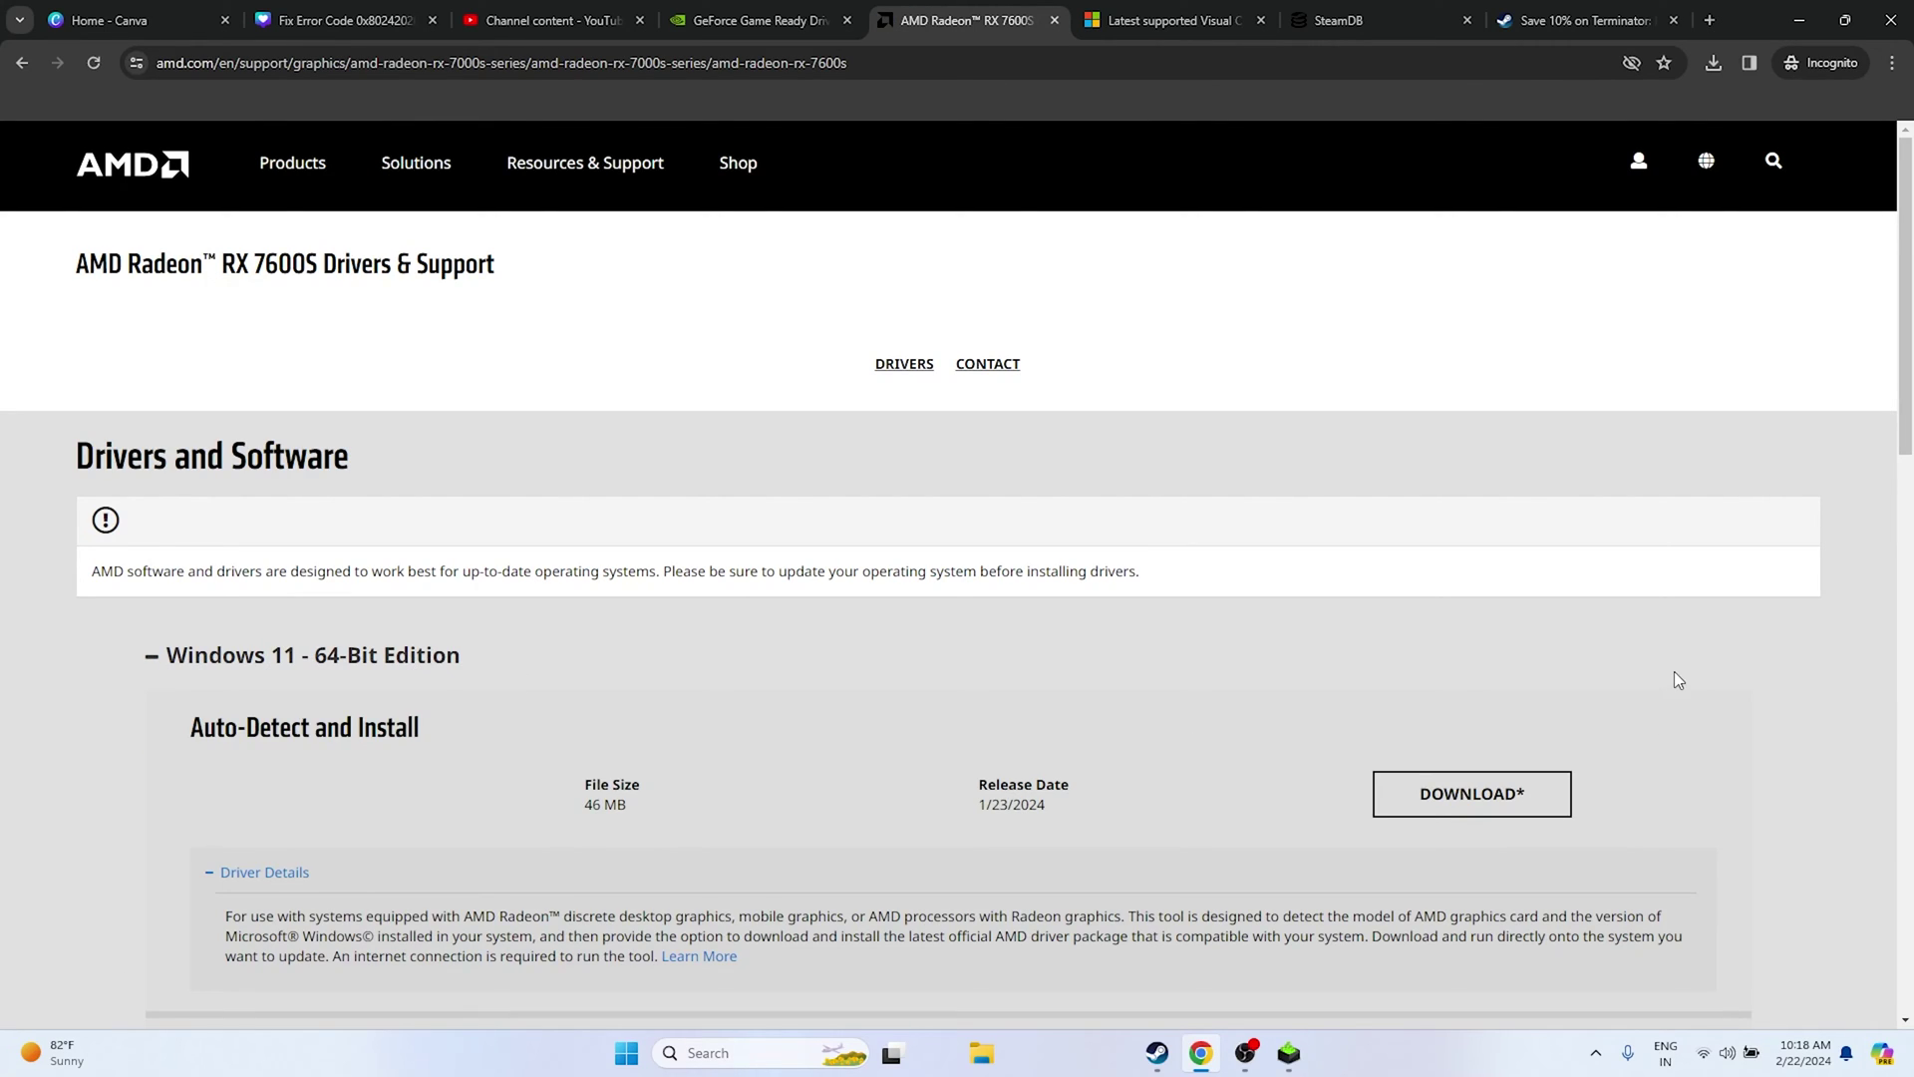
{"action": "scroll", "coordinate": [1672, 672], "scroll_direction": "down", "scroll_amount": 1}
{"action": "left_click_drag", "start_coordinate": [595, 712], "coordinate": [615, 710]}
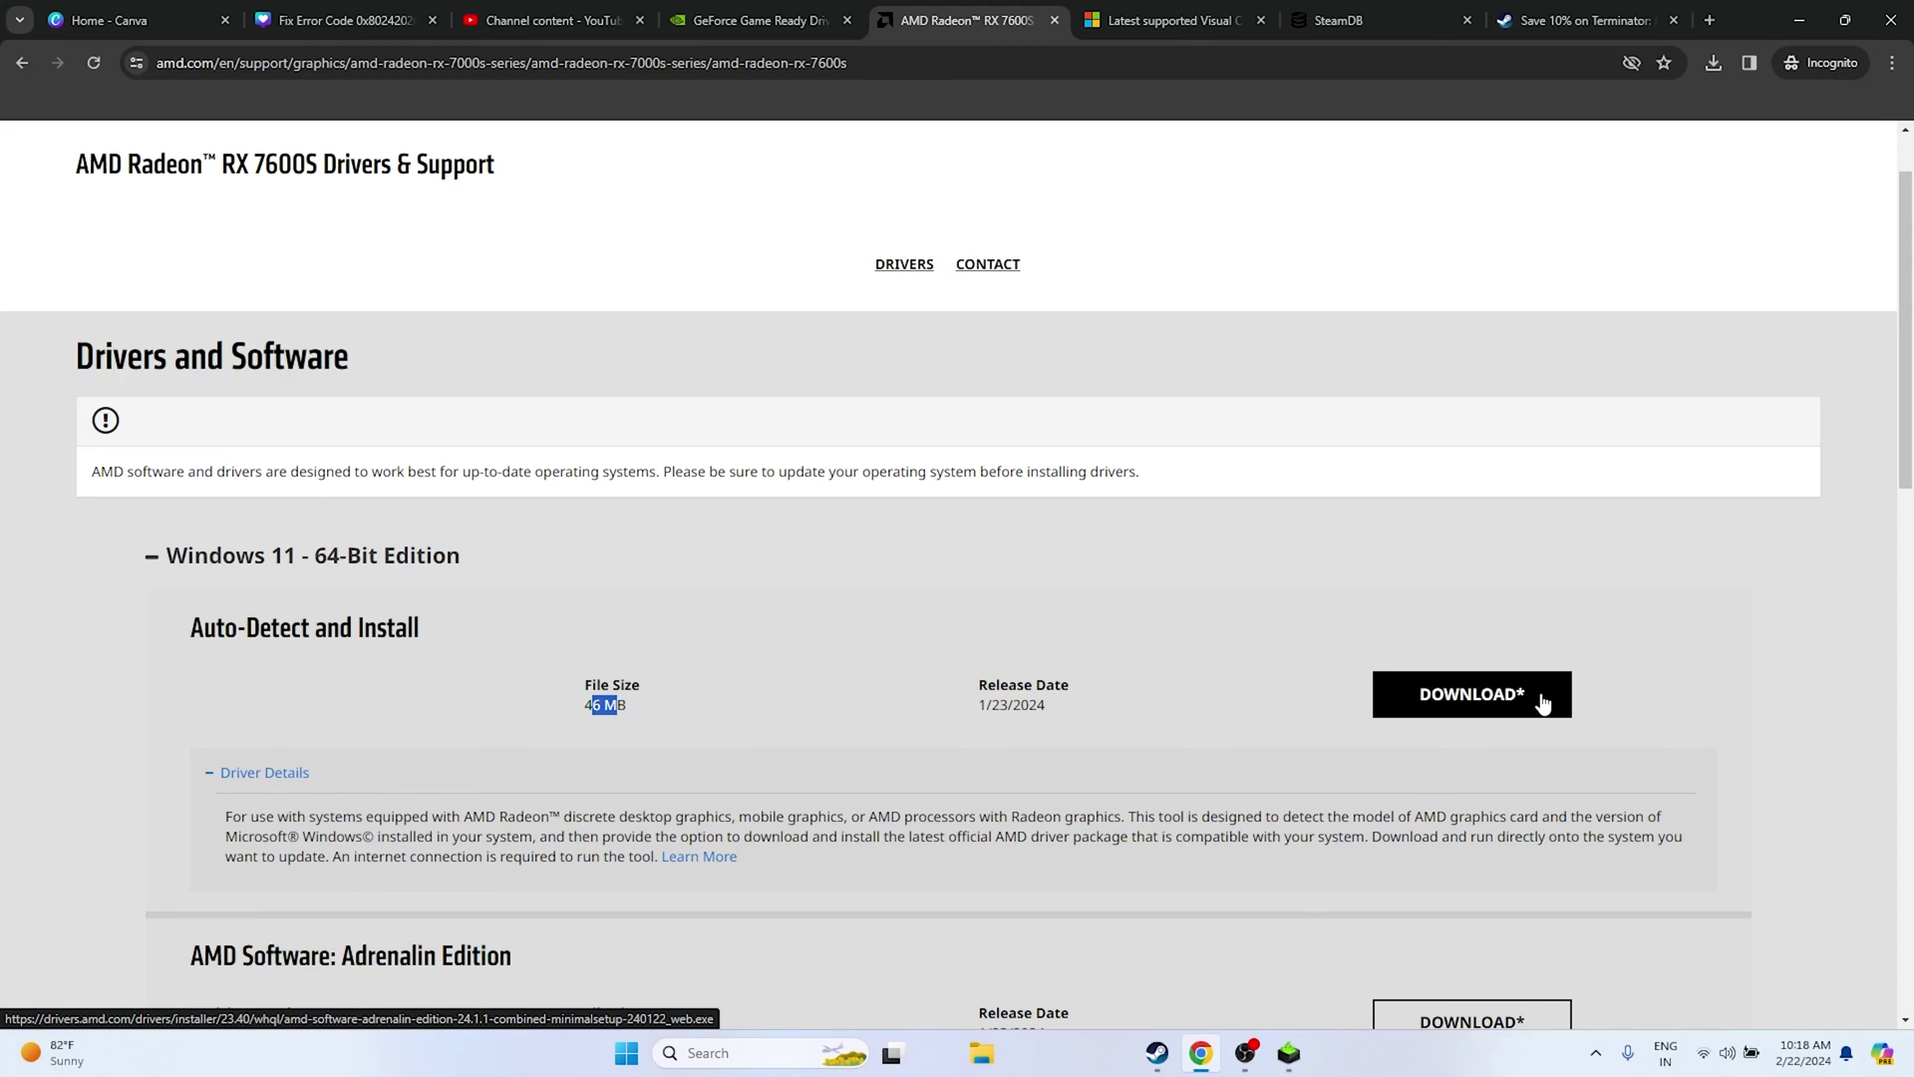
Examine the X64 and X86 download links on Microsoft's Visual C++ Redistributable page, and minimize Chrome
{"action": "left_click", "coordinate": [1166, 20]}
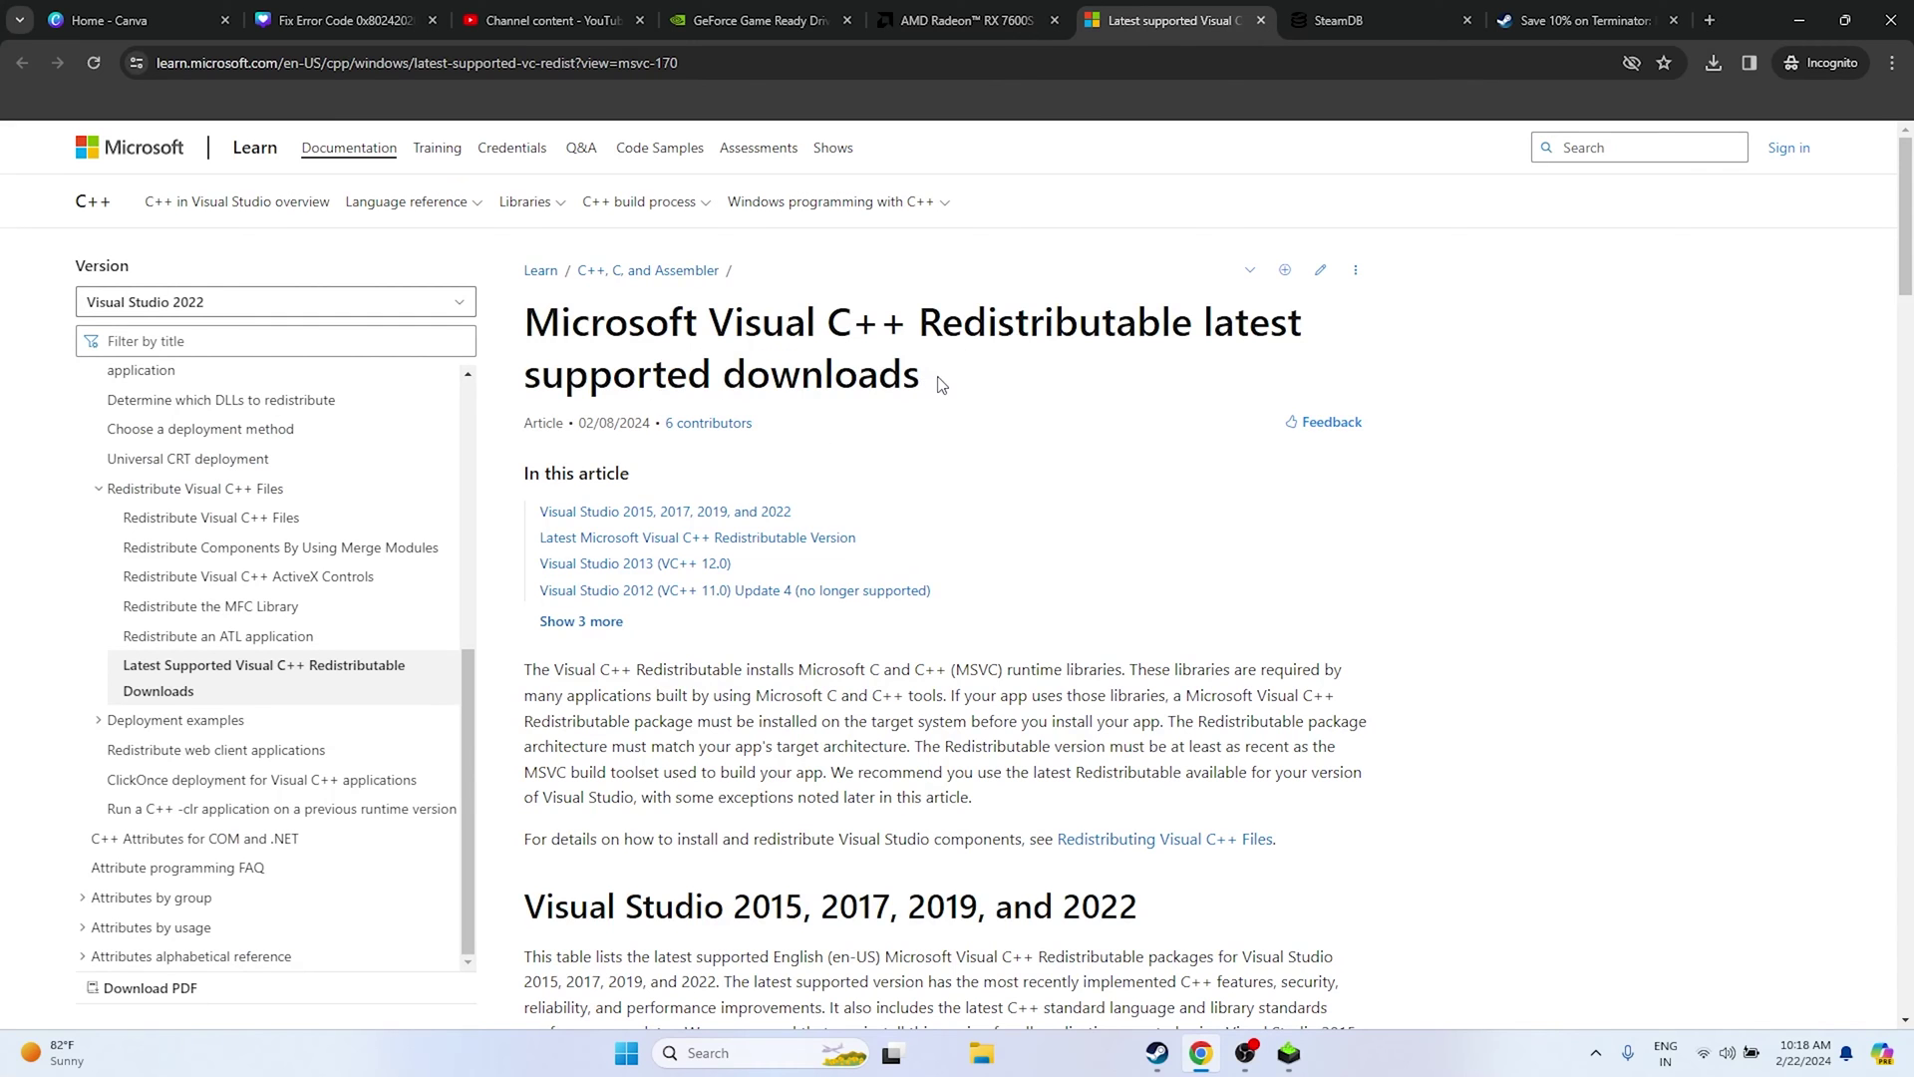
{"action": "left_click_drag", "start_coordinate": [941, 384], "coordinate": [519, 321]}
{"action": "left_click", "coordinate": [965, 395]}
{"action": "scroll", "coordinate": [979, 395], "scroll_direction": "down", "scroll_amount": 8}
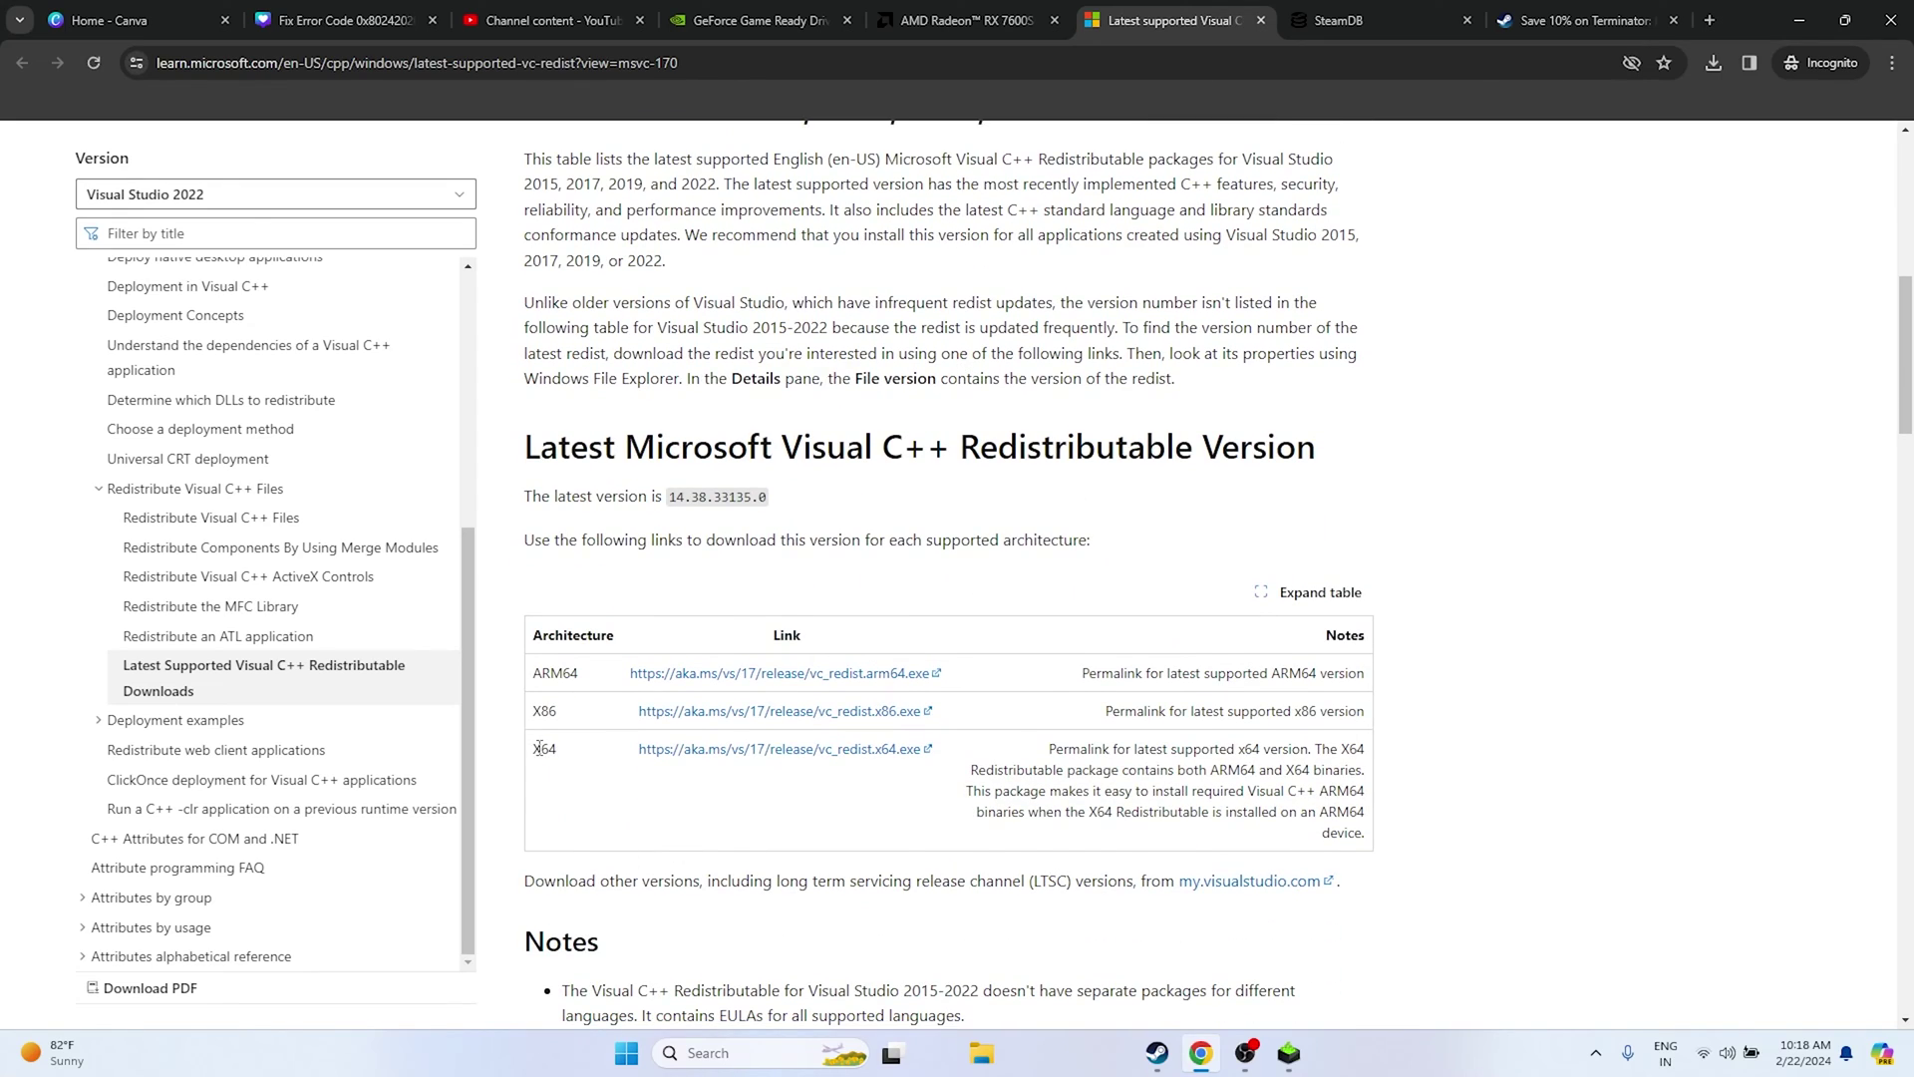
{"action": "left_click_drag", "start_coordinate": [542, 749], "coordinate": [560, 754]}
{"action": "left_click", "coordinate": [599, 803]}
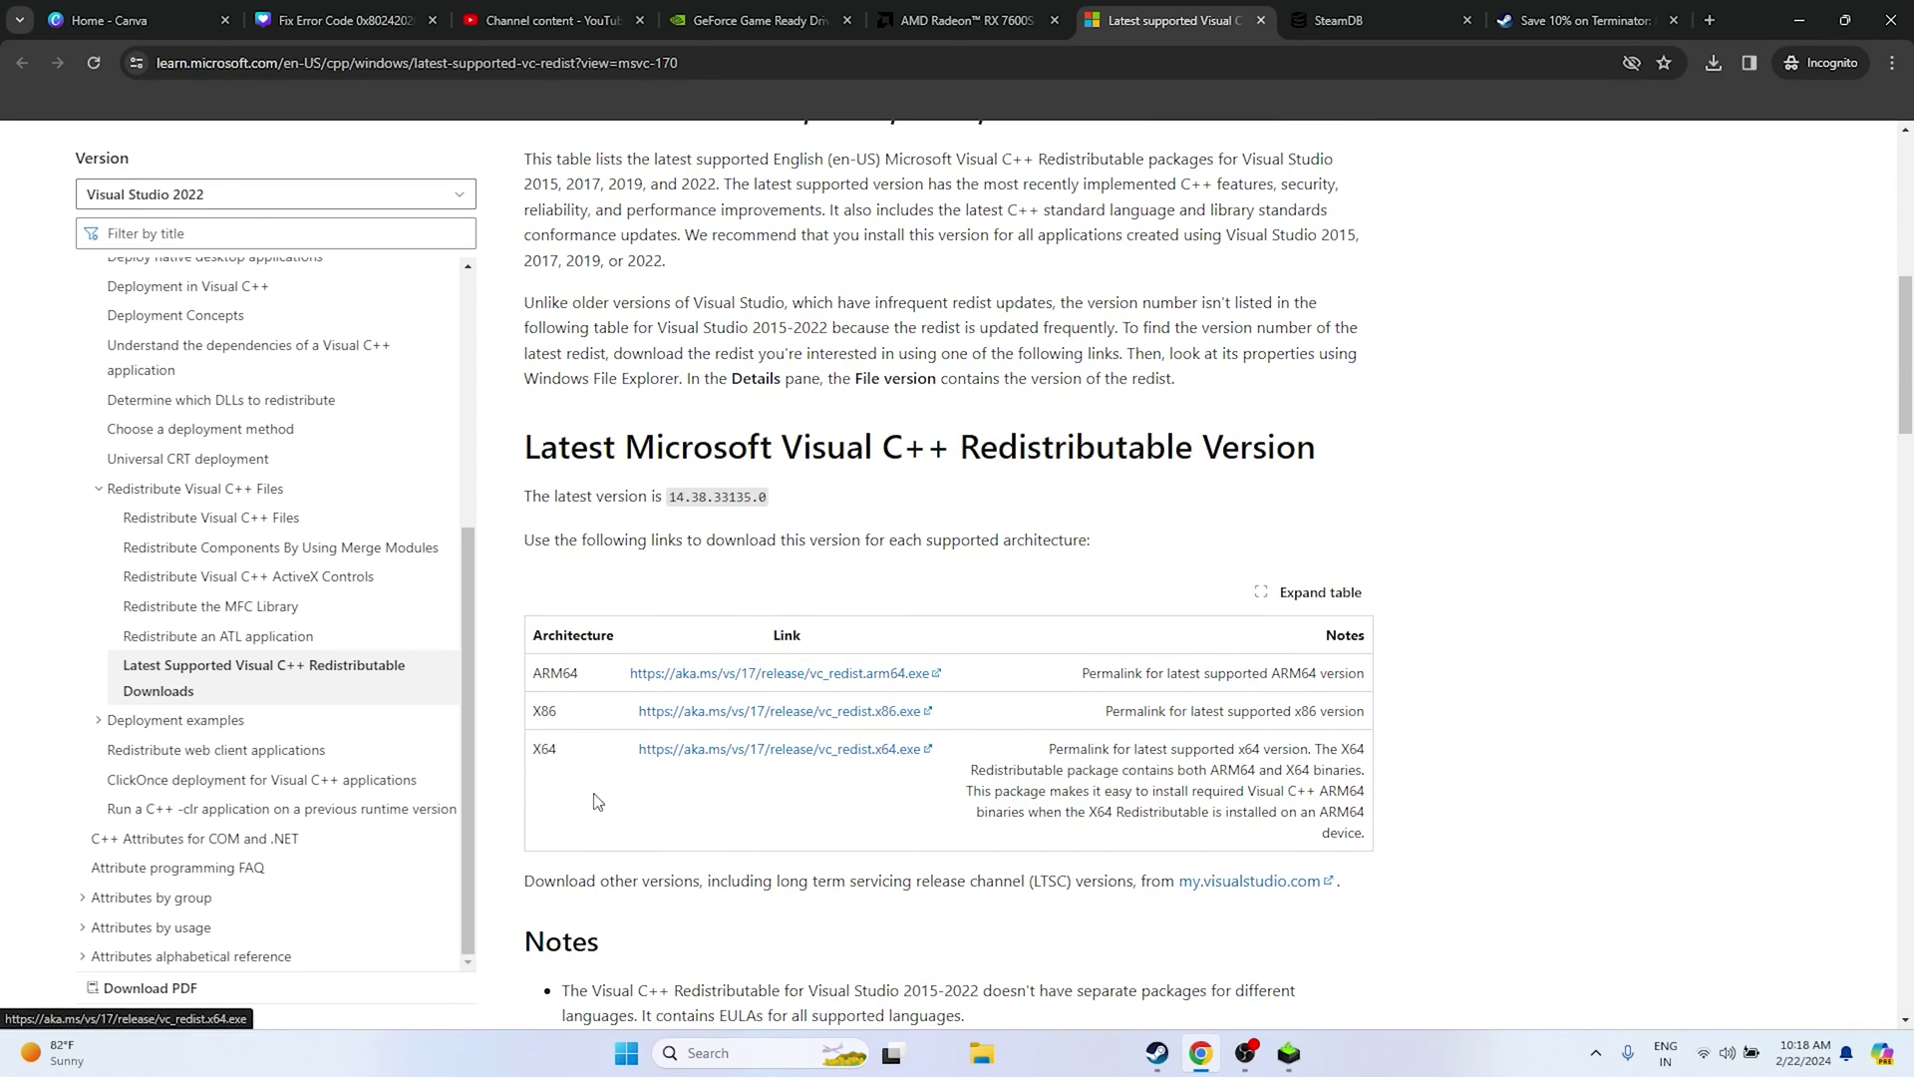
{"action": "left_click_drag", "start_coordinate": [545, 710], "coordinate": [560, 713]}
{"action": "left_click", "coordinate": [1710, 724]}
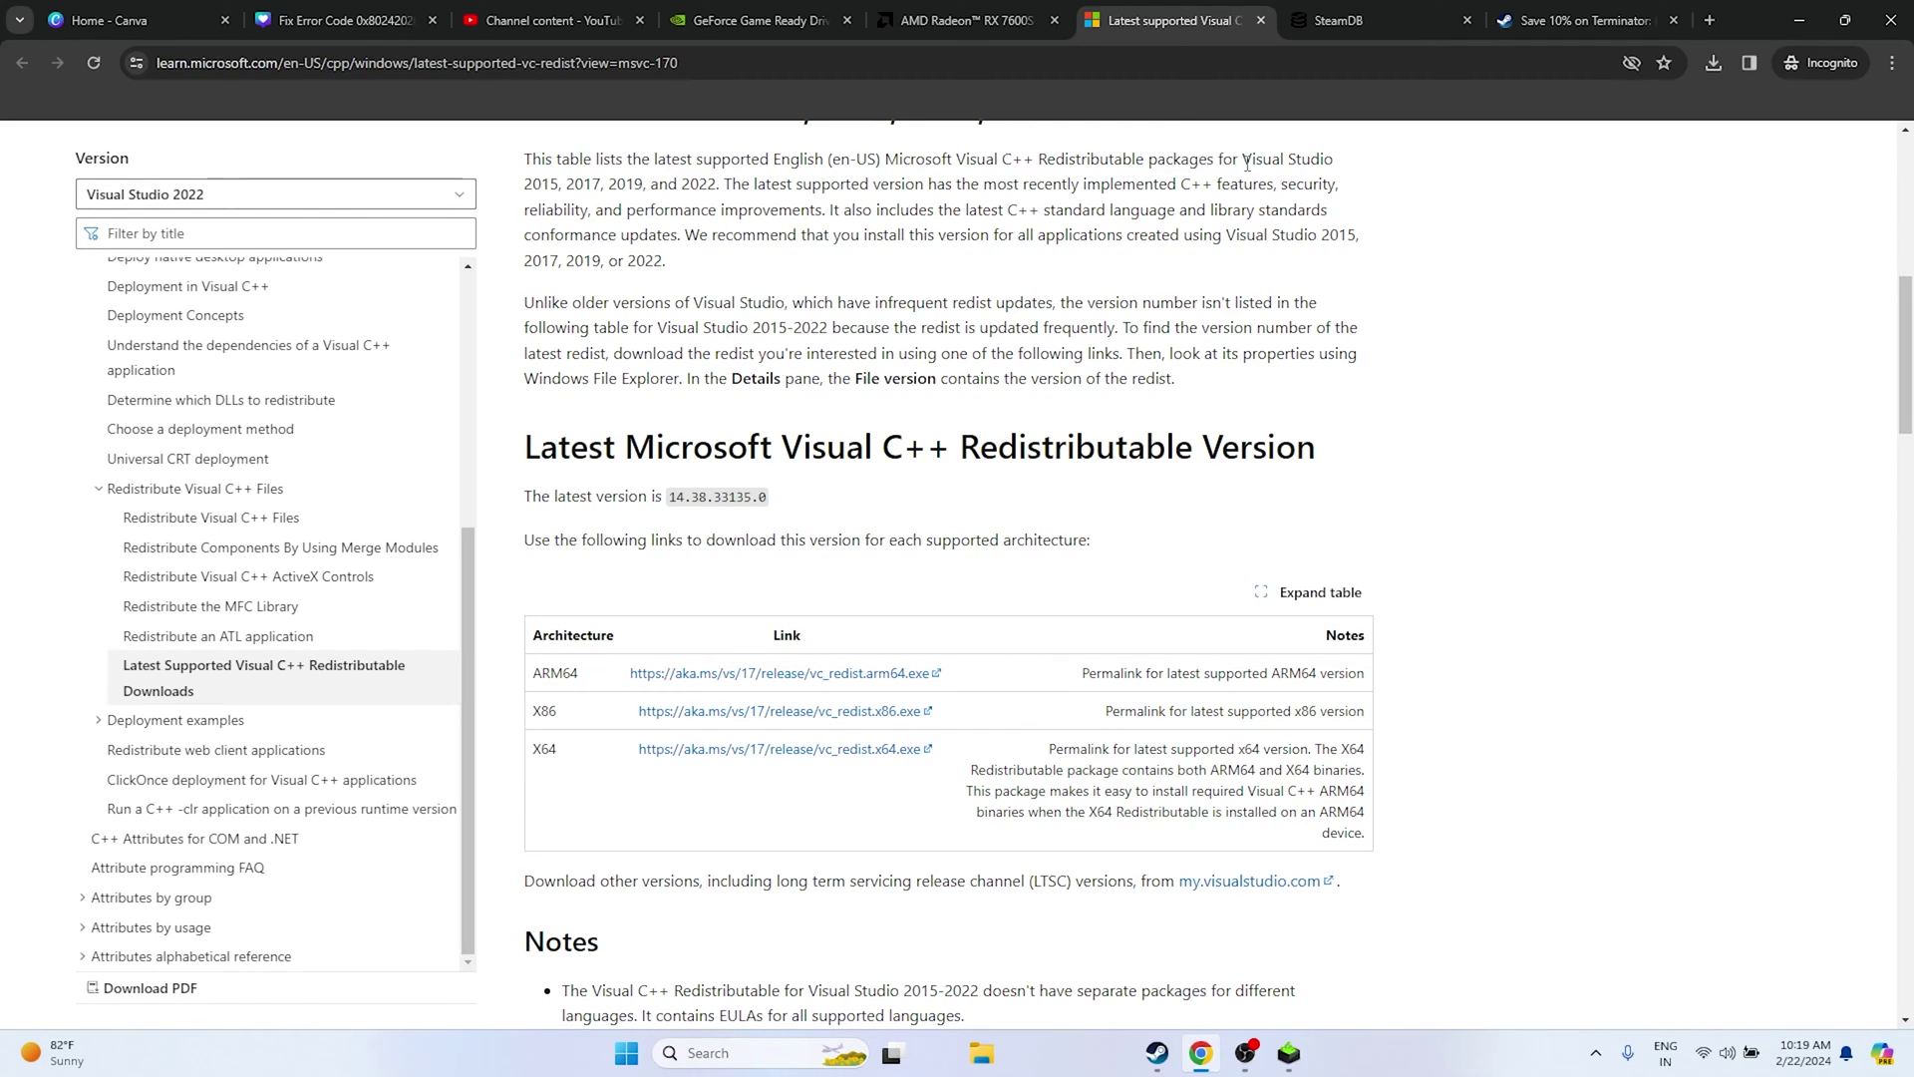
{"action": "left_click", "coordinate": [1799, 20]}
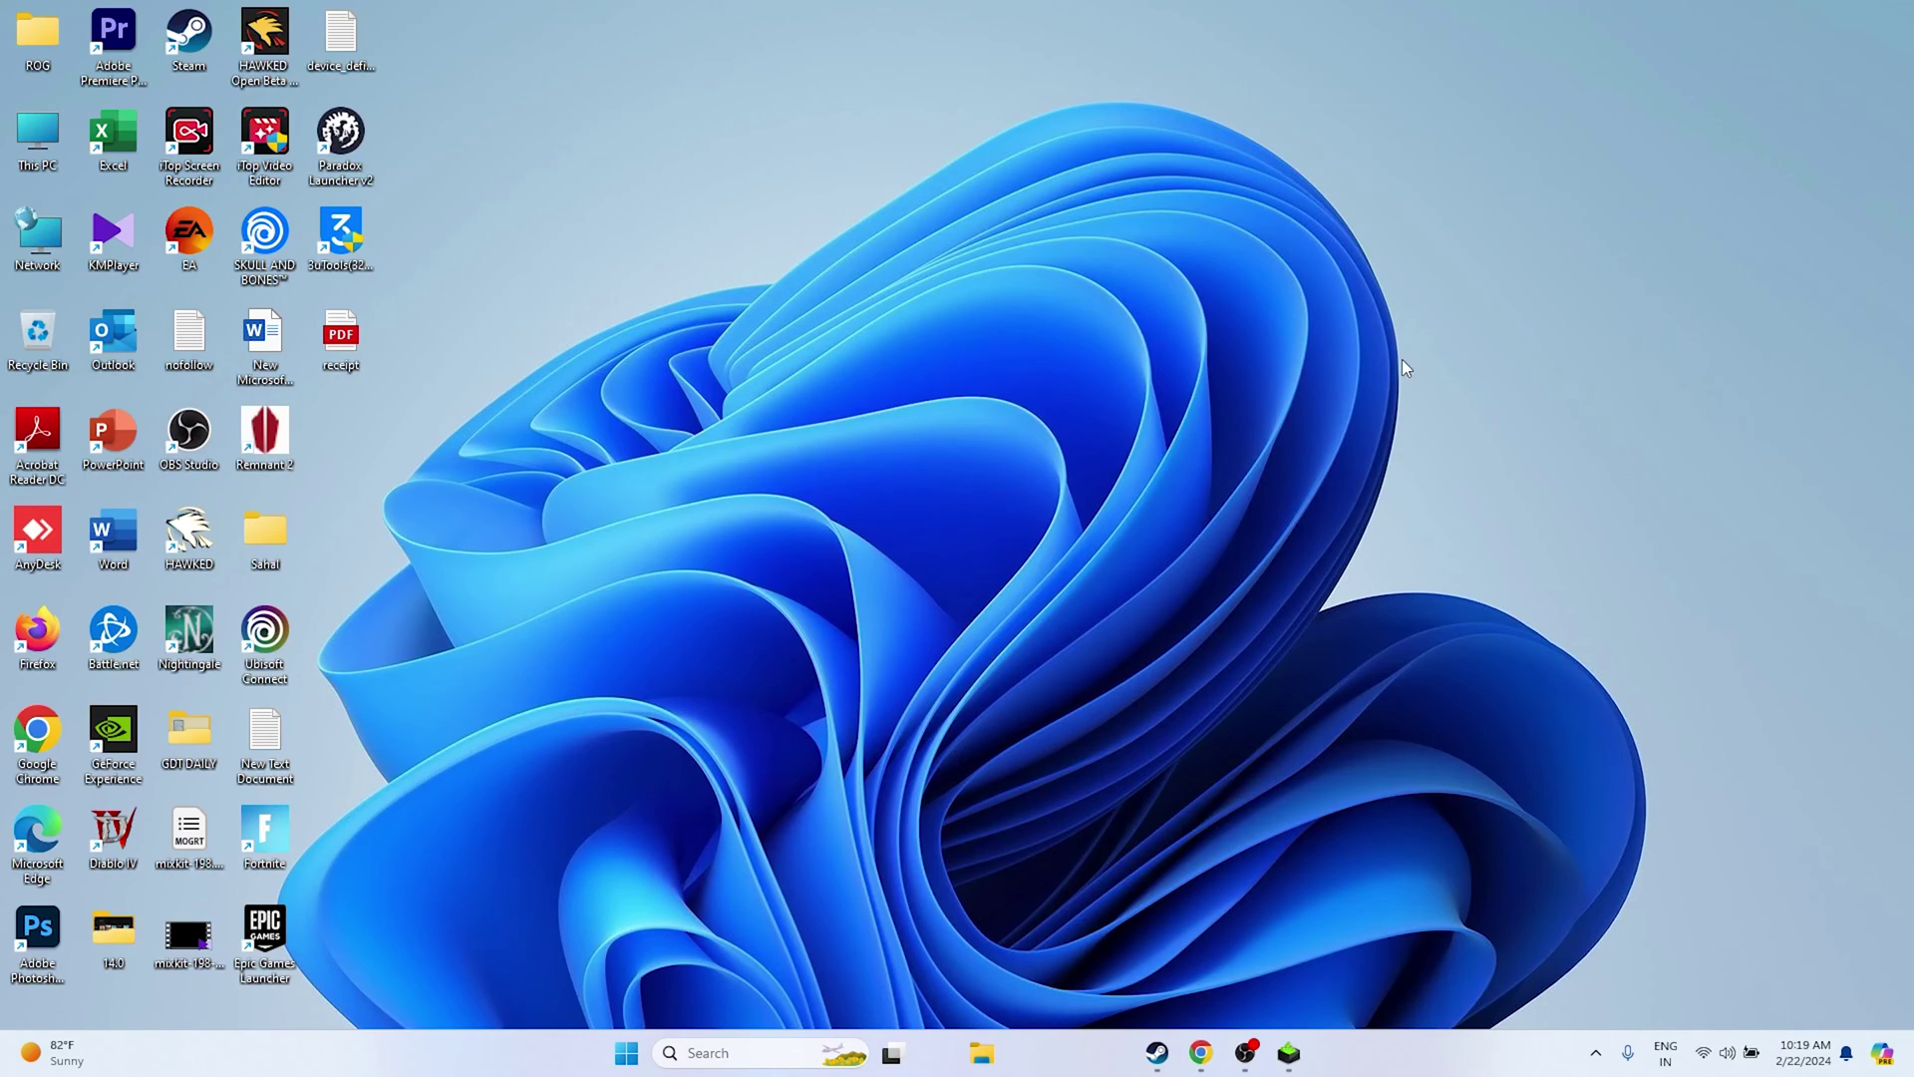
Switch to Steam, verify the integrity of Nightingale's installed files, and close the game's properties
{"action": "left_click", "coordinate": [1156, 1052]}
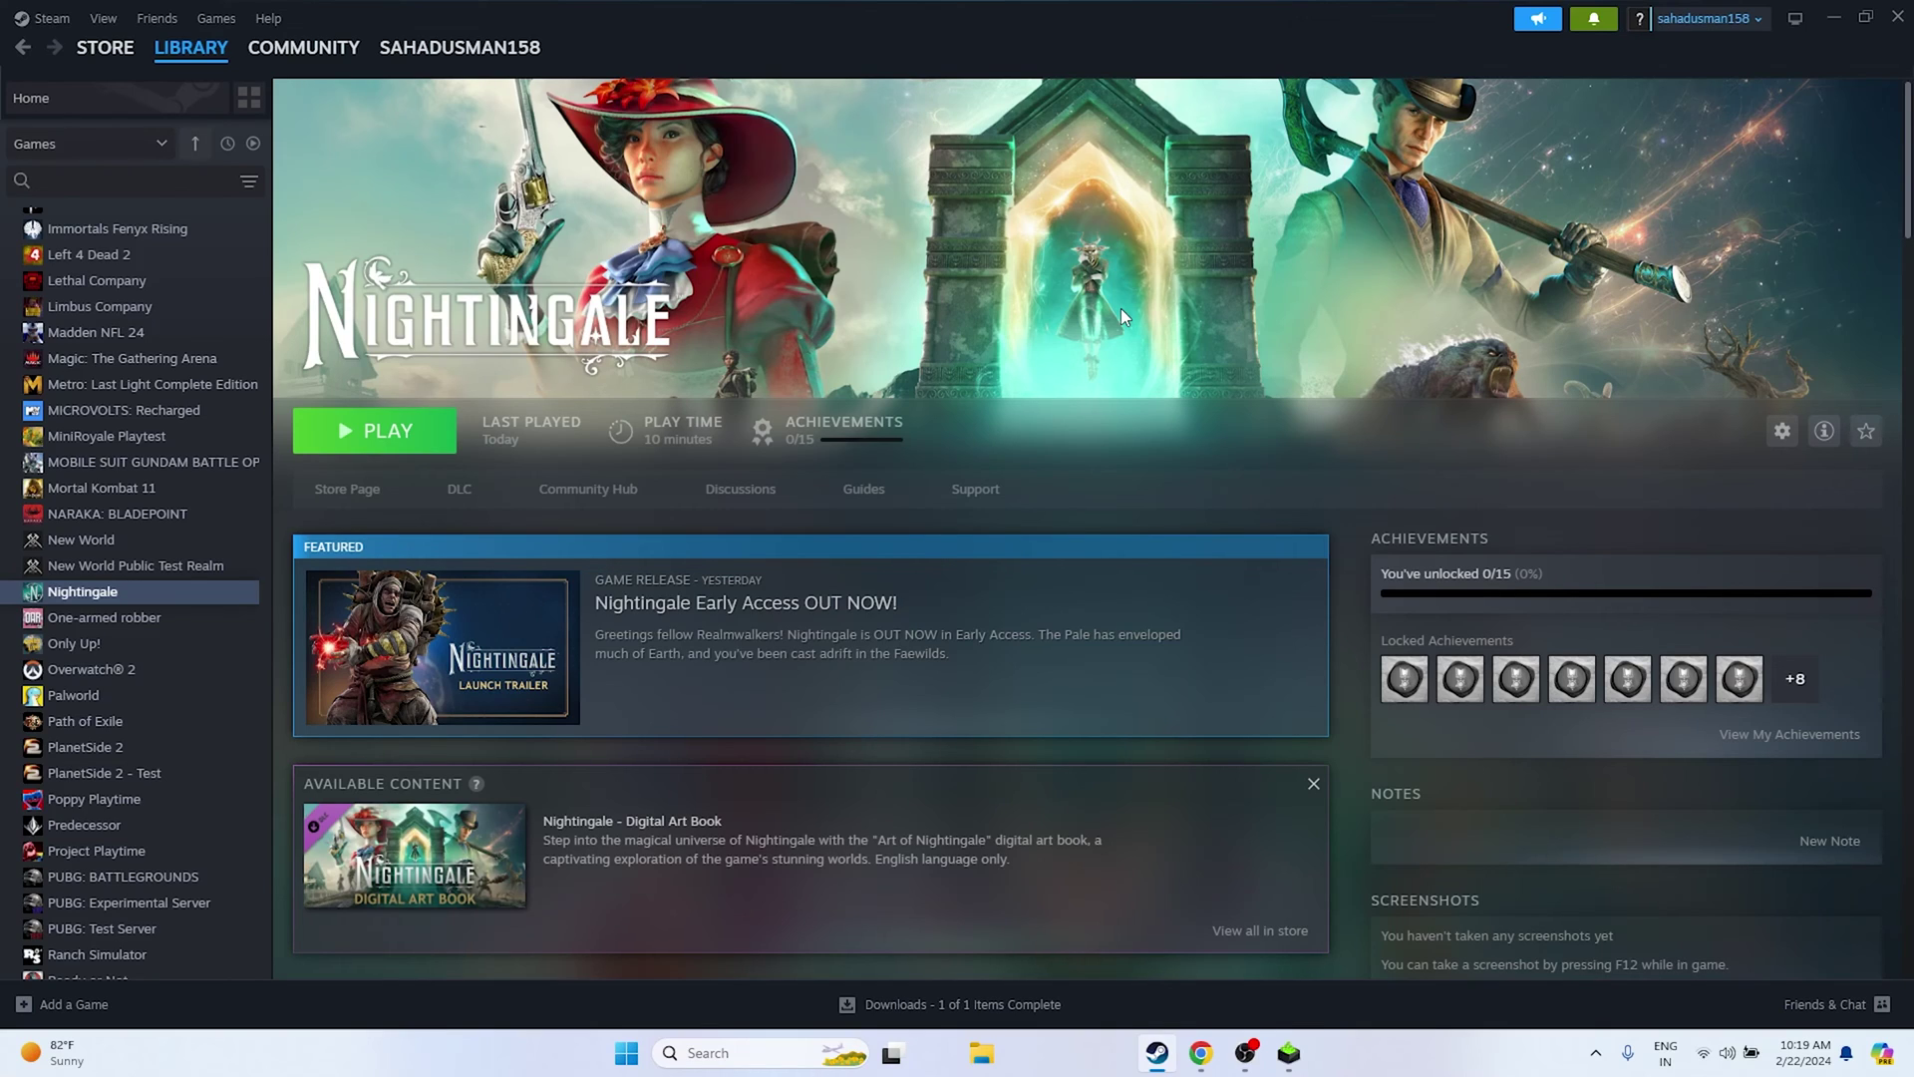
{"action": "right_click", "coordinate": [122, 596]}
{"action": "left_click", "coordinate": [164, 749]}
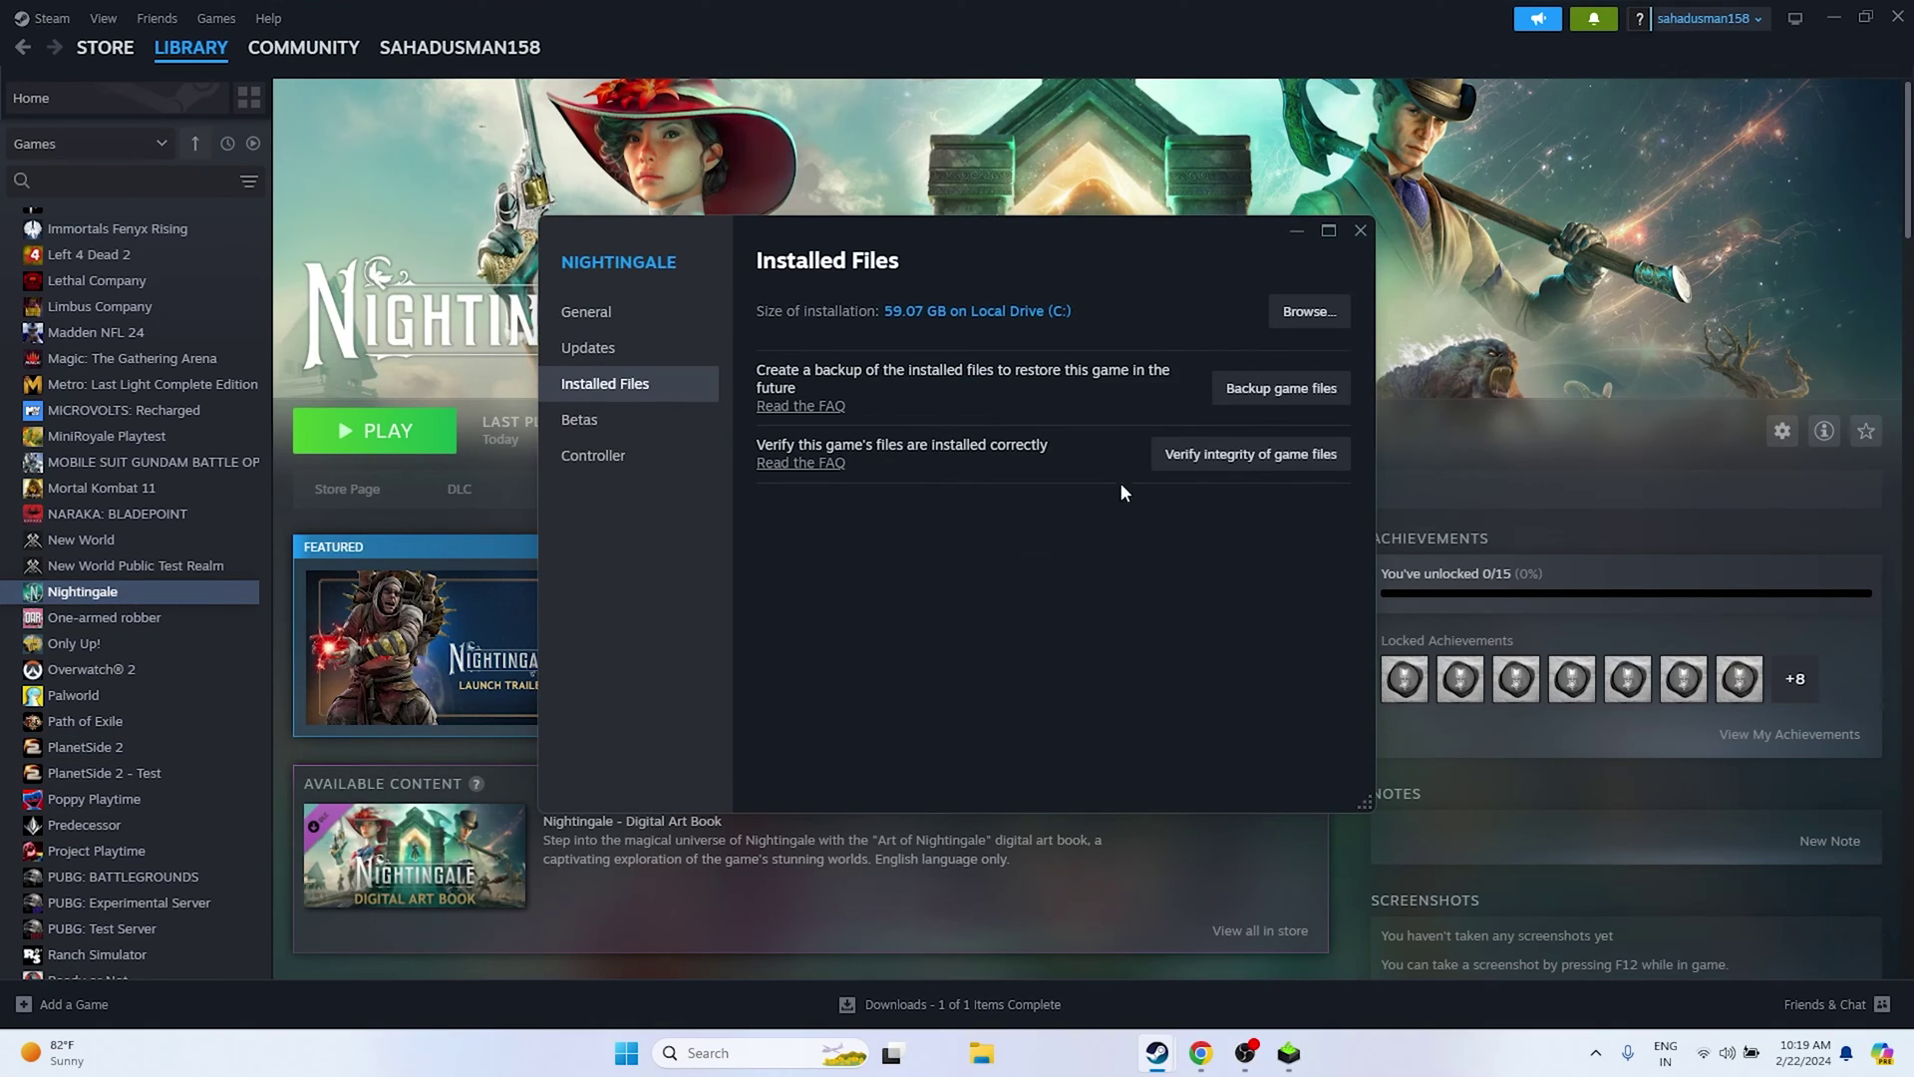
{"action": "left_click", "coordinate": [1249, 457]}
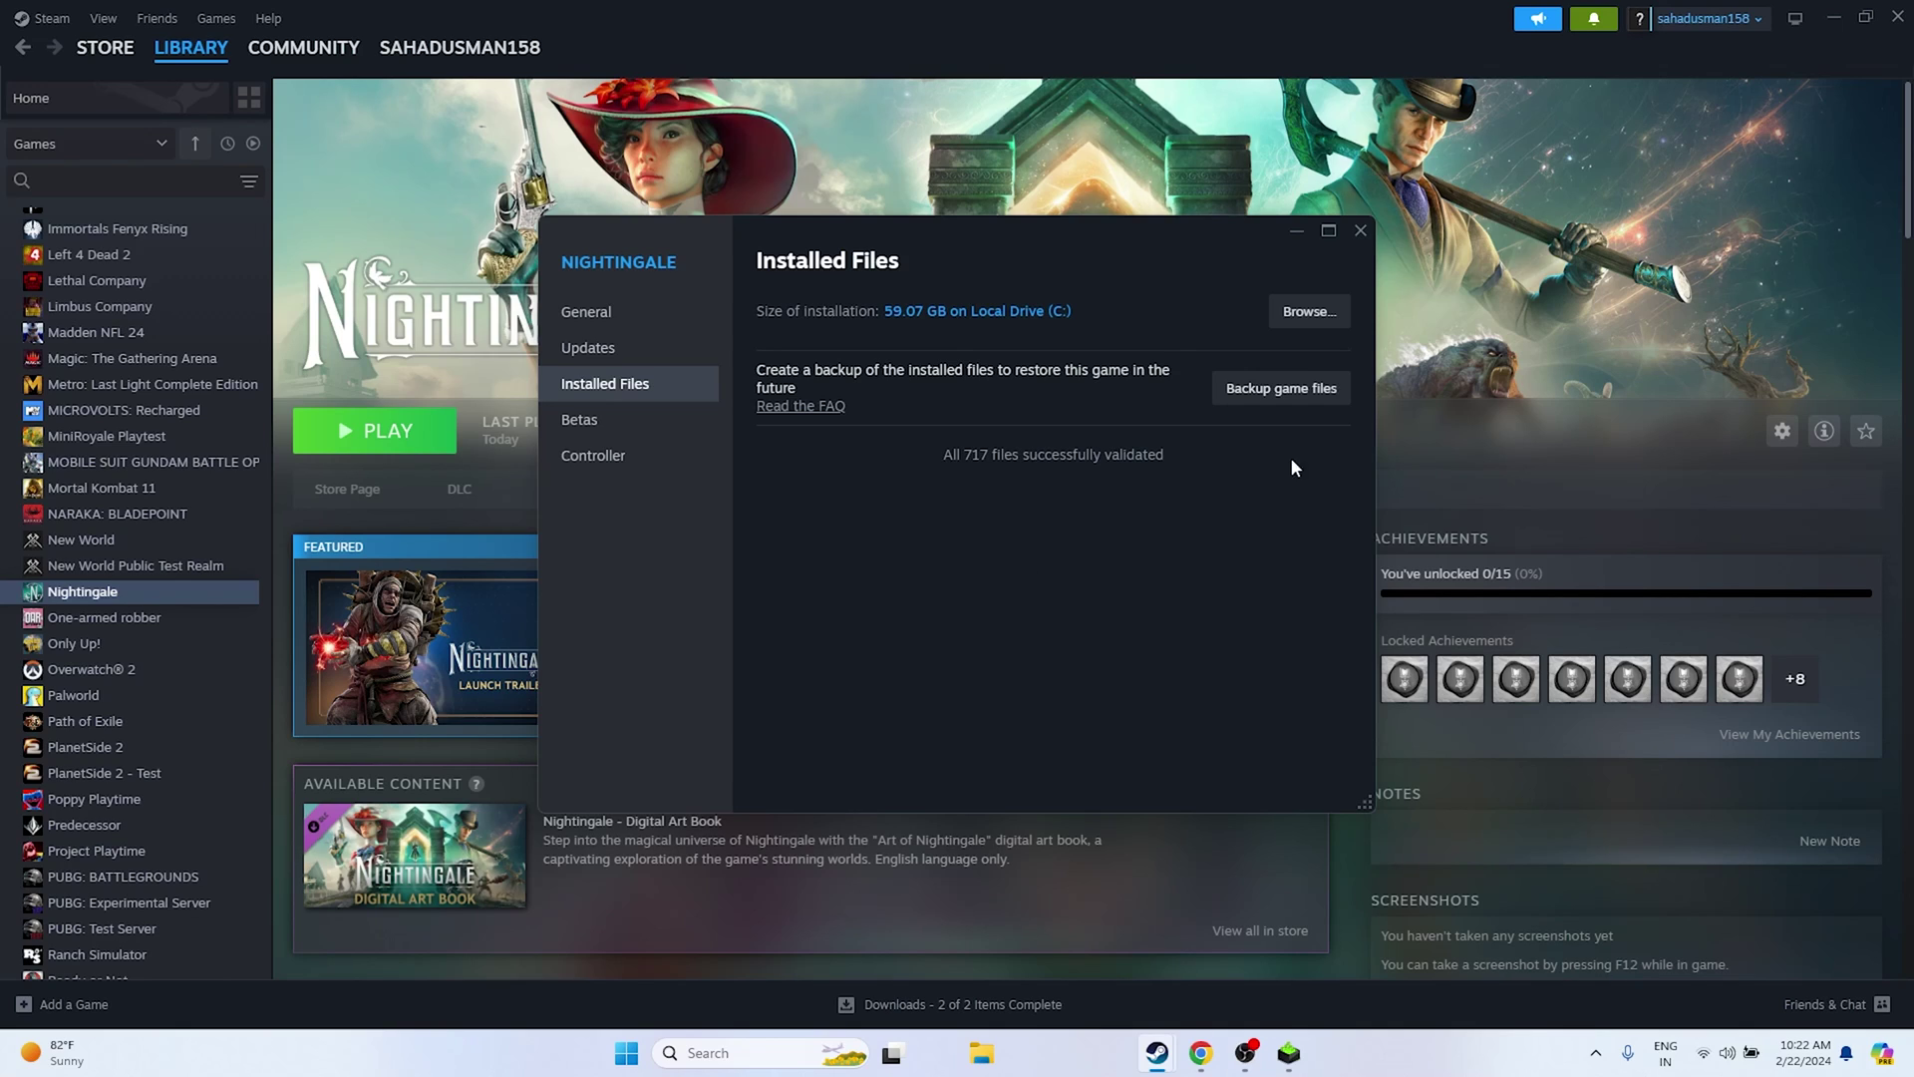
{"action": "left_click", "coordinate": [1358, 232]}
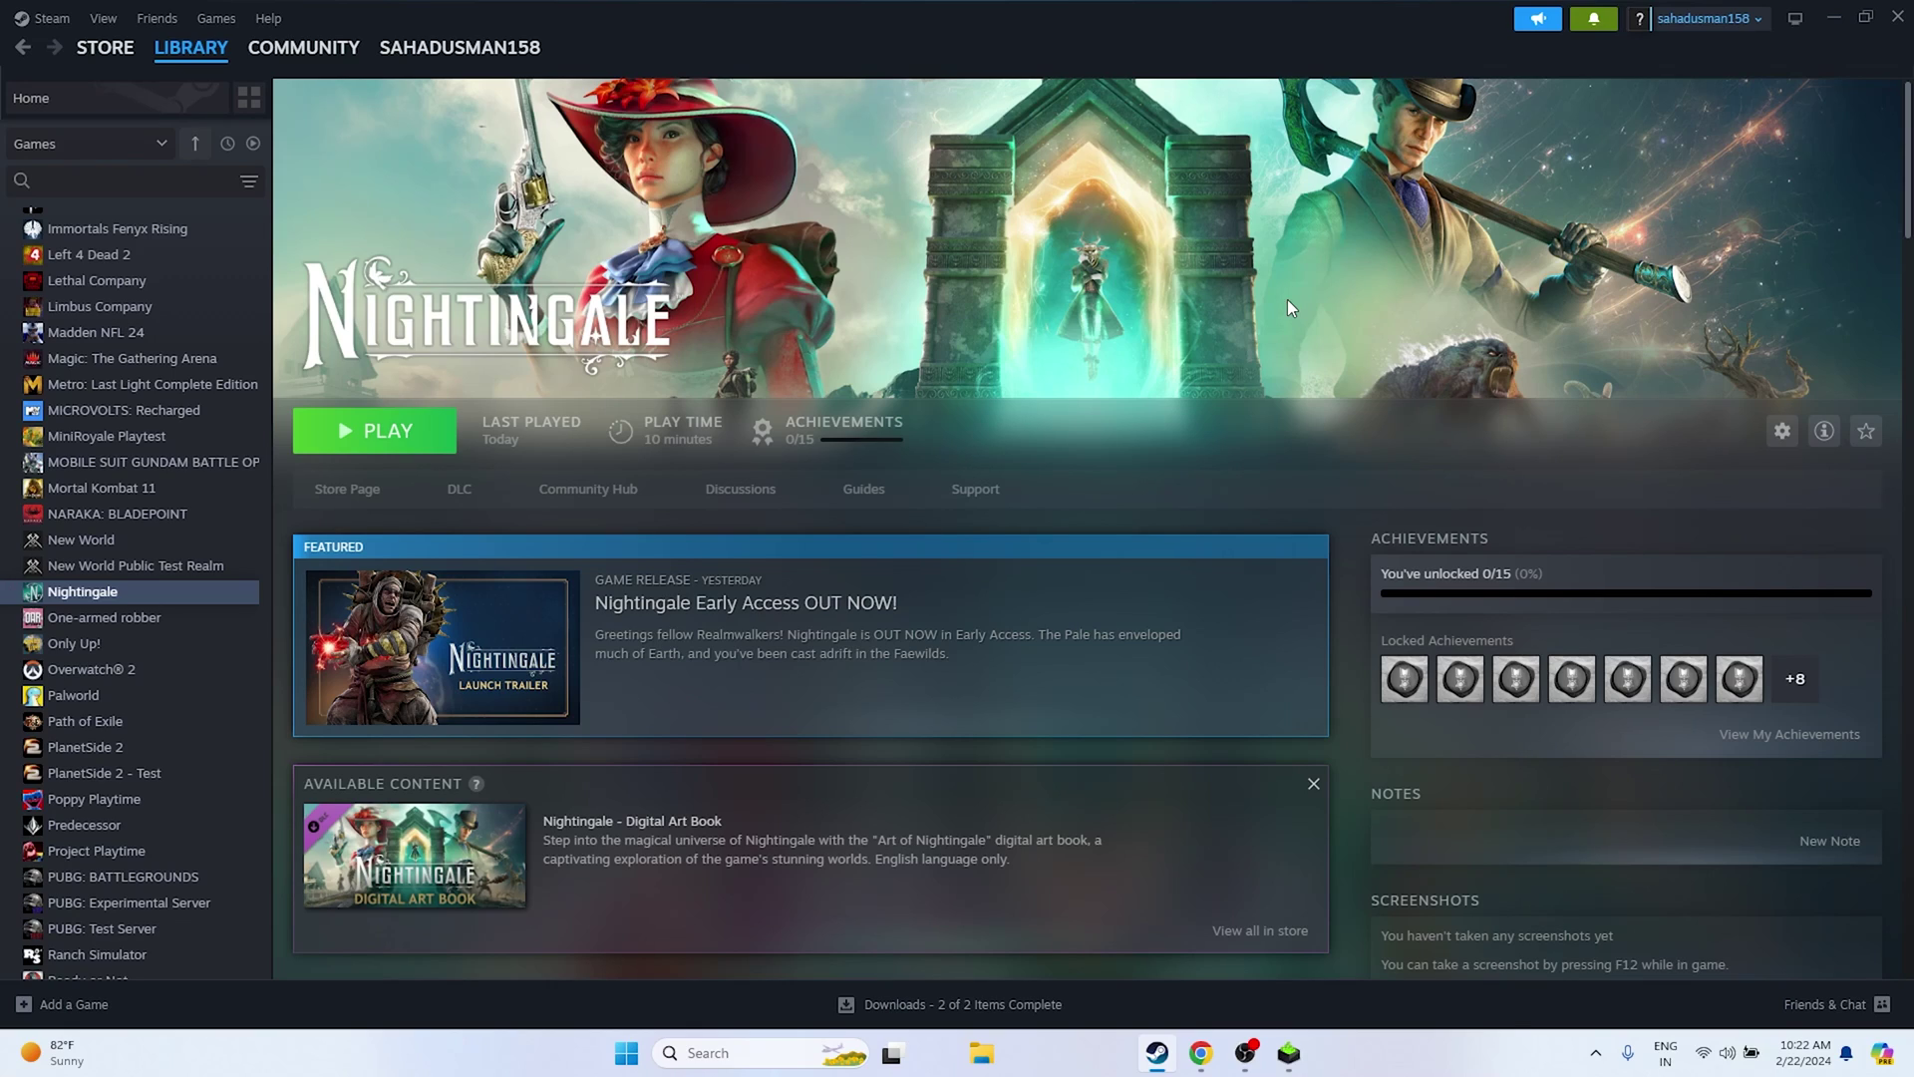
View the management options for Nightingale in the Steam library, including Uninstall, and dismiss them
{"action": "right_click", "coordinate": [80, 595]}
{"action": "mouse_move", "coordinate": [129, 713]}
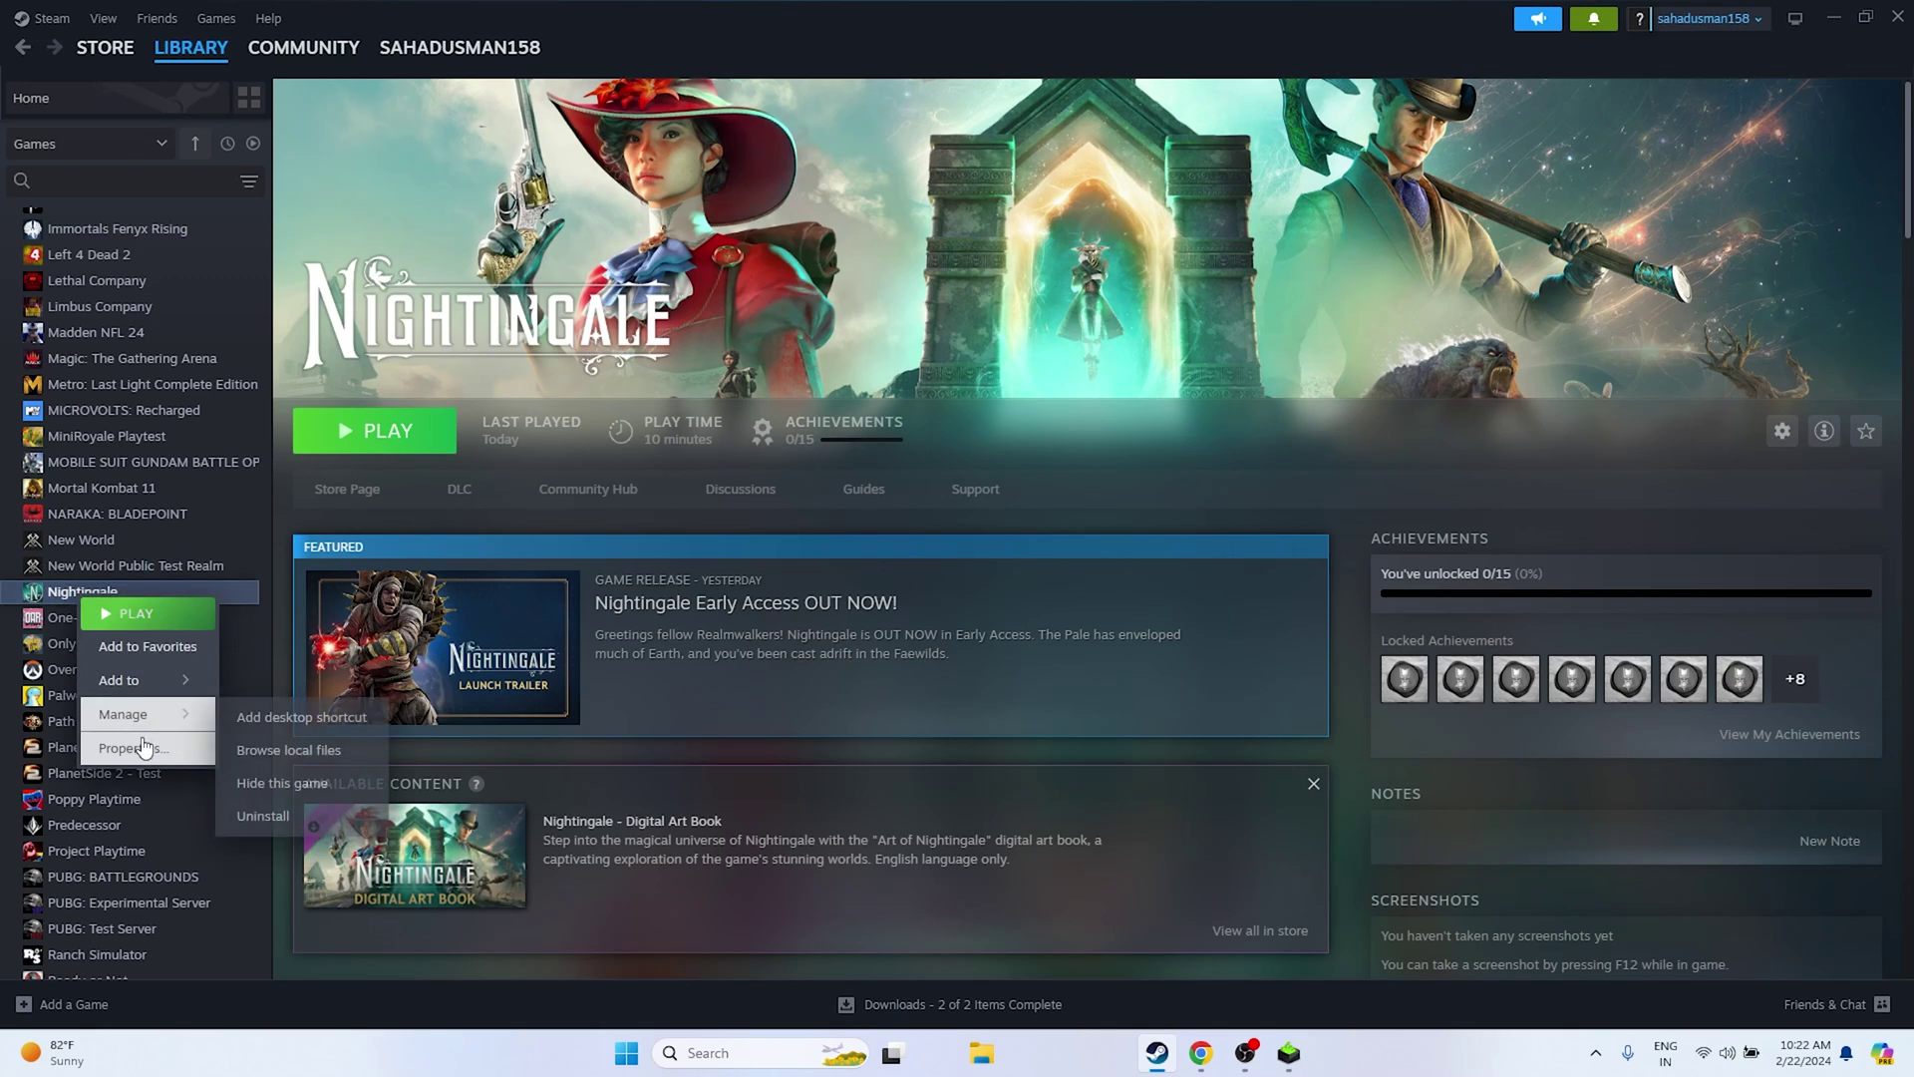
{"action": "left_click", "coordinate": [535, 393]}
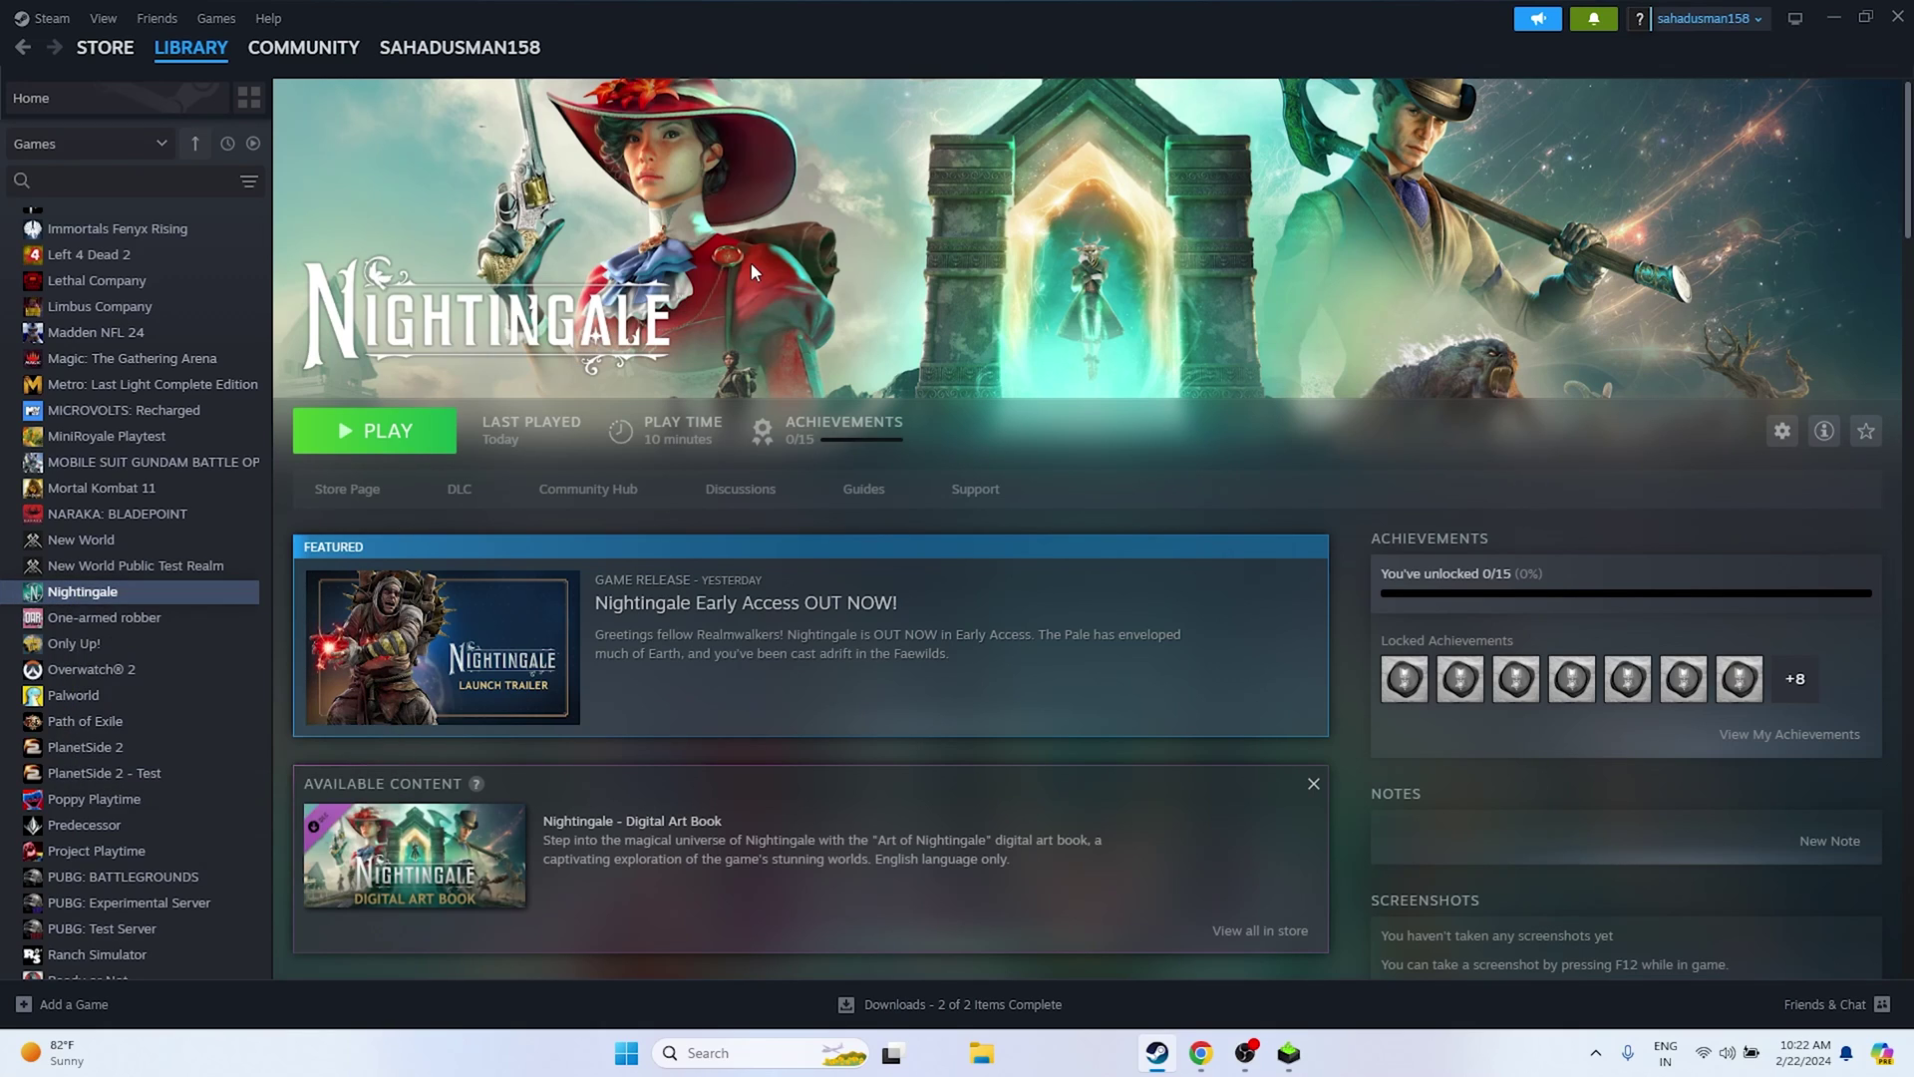
Check the drives under This PC in File Explorer, and close the window
{"action": "left_click", "coordinate": [982, 1054]}
{"action": "left_click", "coordinate": [104, 709]}
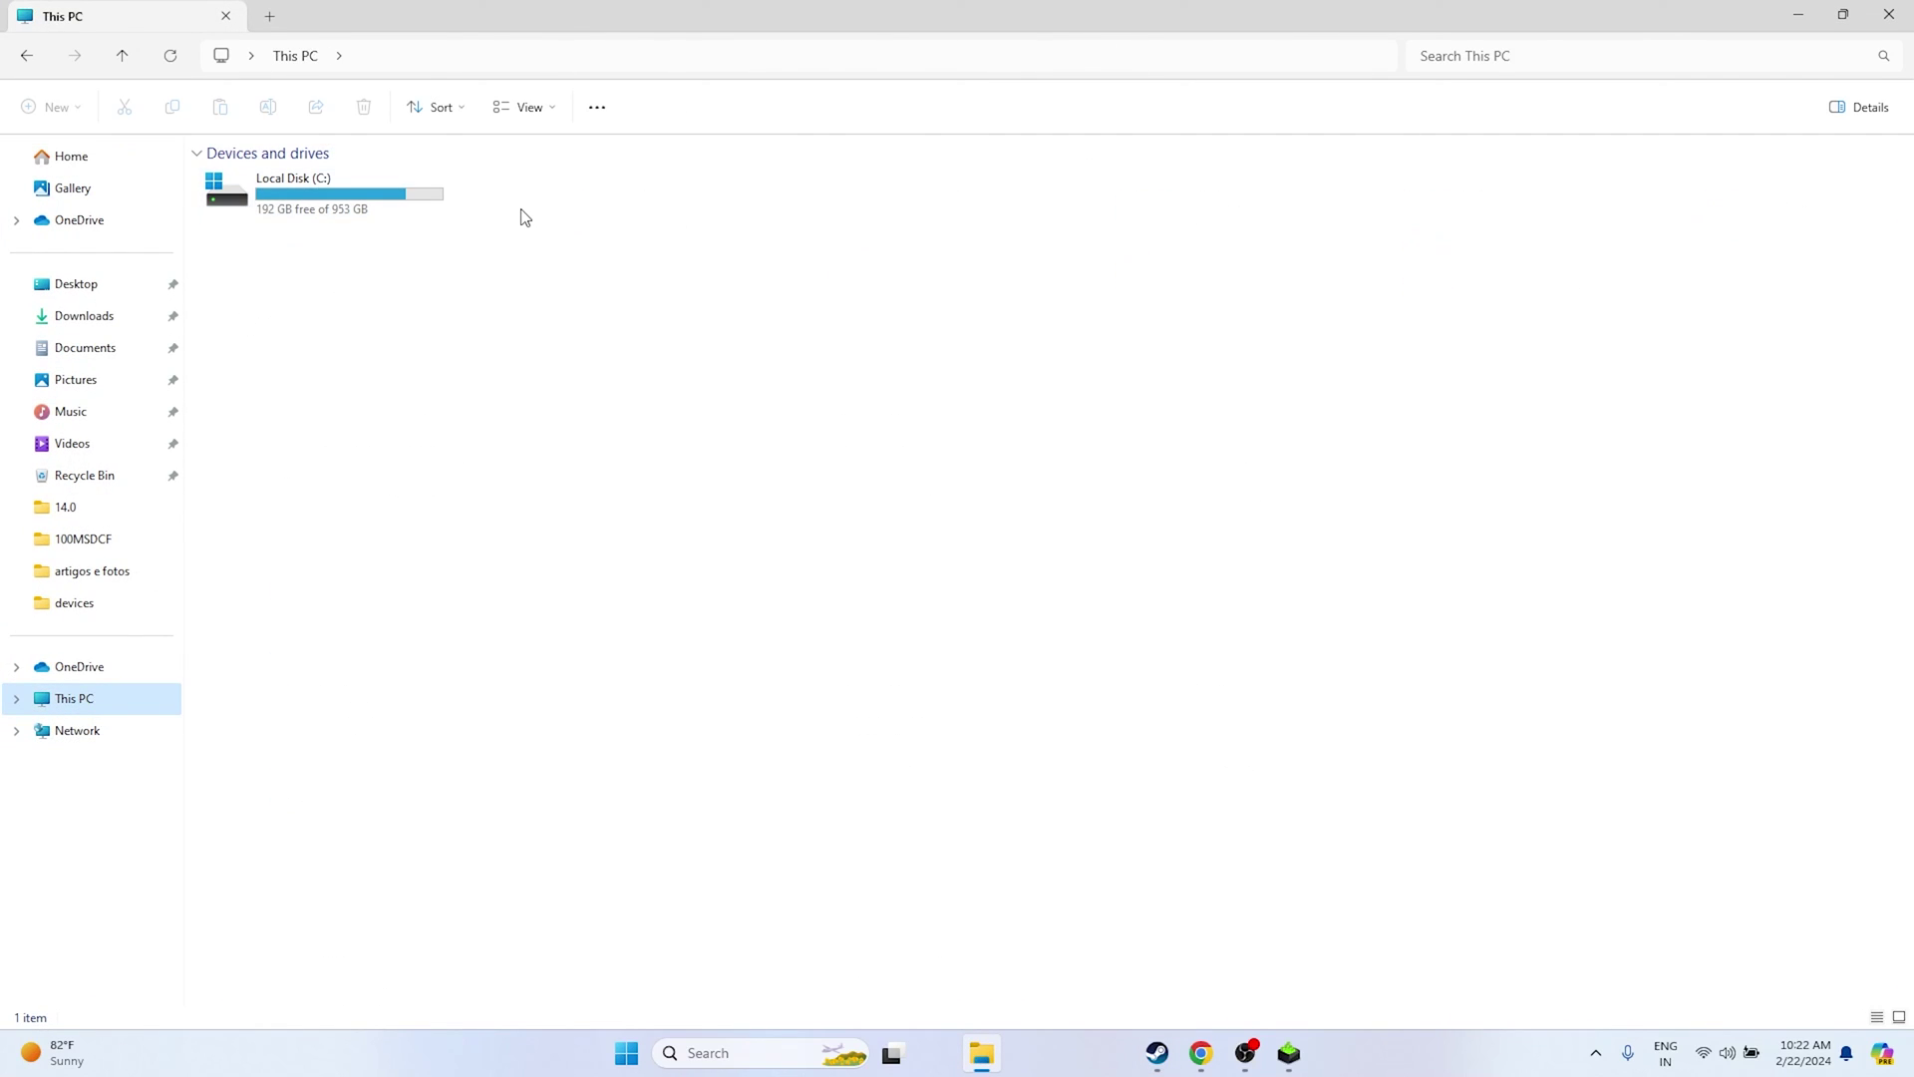
{"action": "left_click", "coordinate": [1907, 18]}
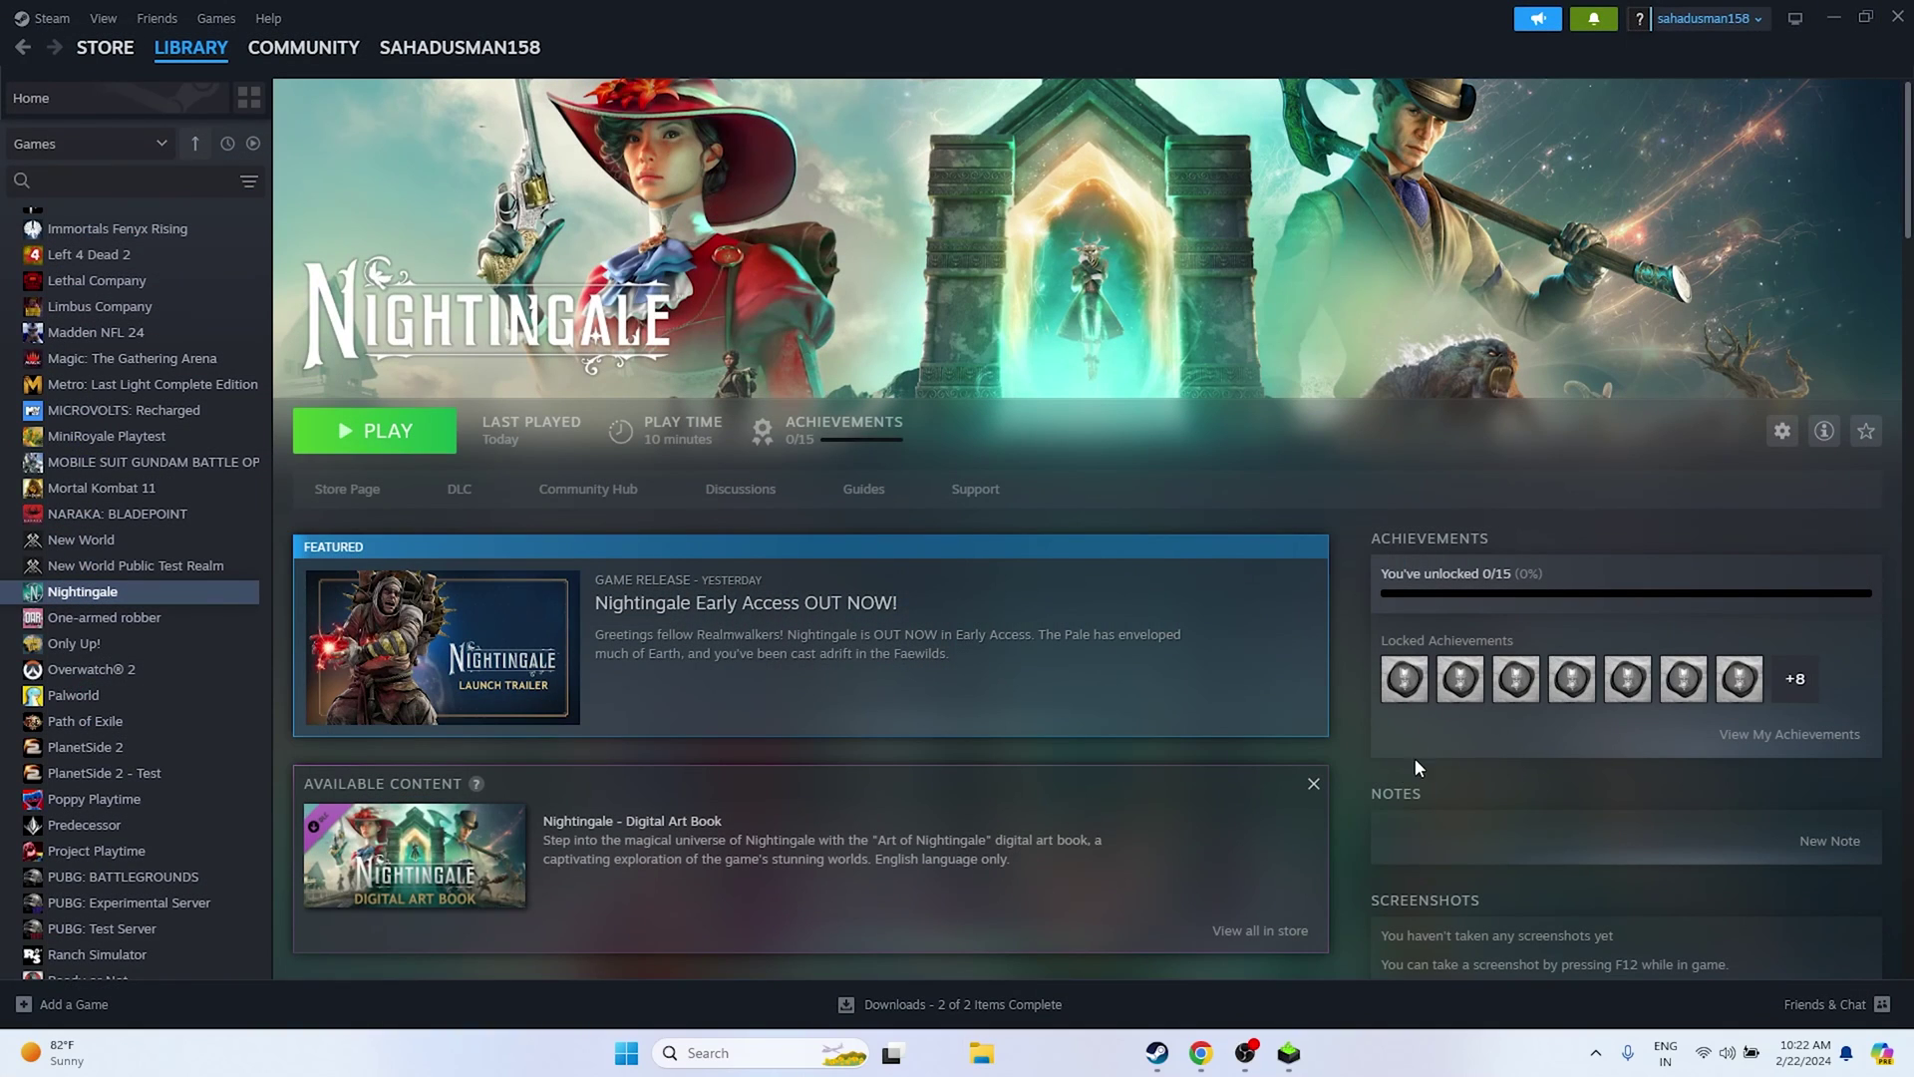